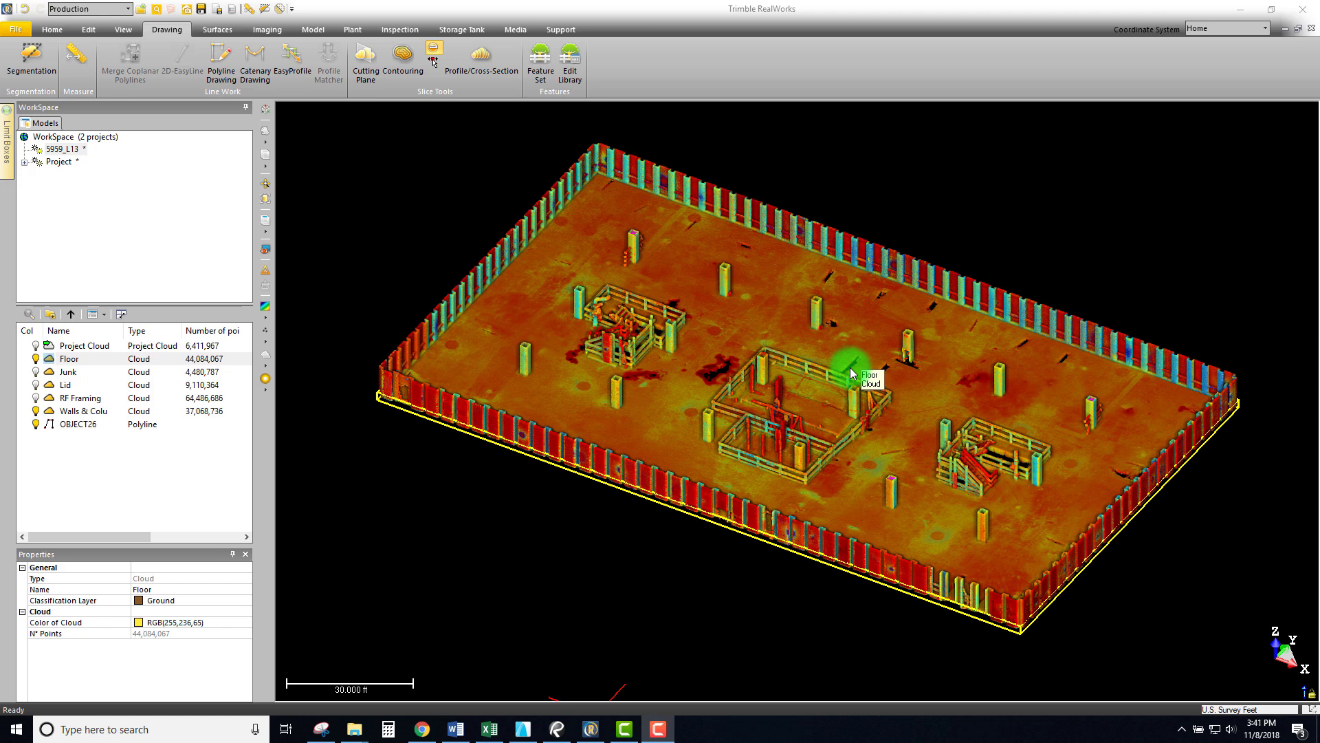
Look over the level from above, set the model to a front view, and clear the Floor cloud selection.
middle_drag(733, 348, 761, 363)
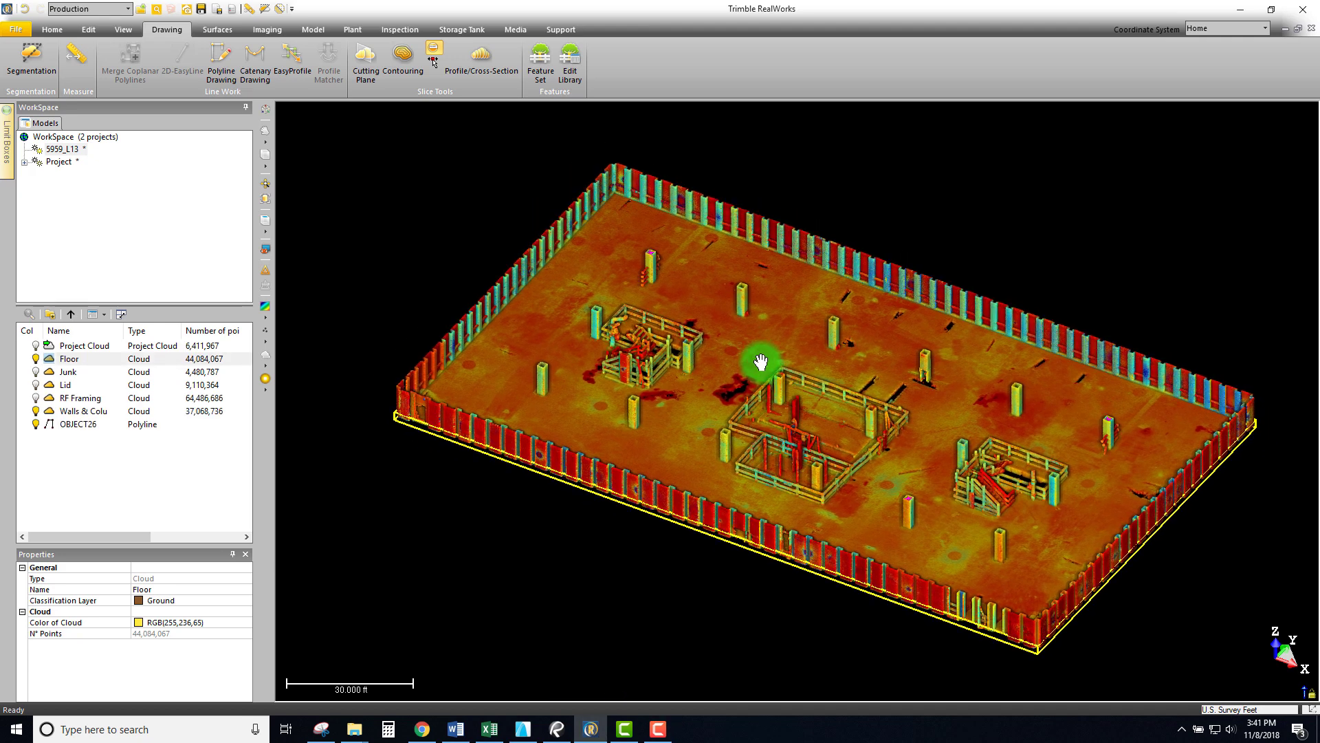
mouse_move(876, 420)
mouse_down()
mouse_move(863, 392)
mouse_move(871, 406)
mouse_up()
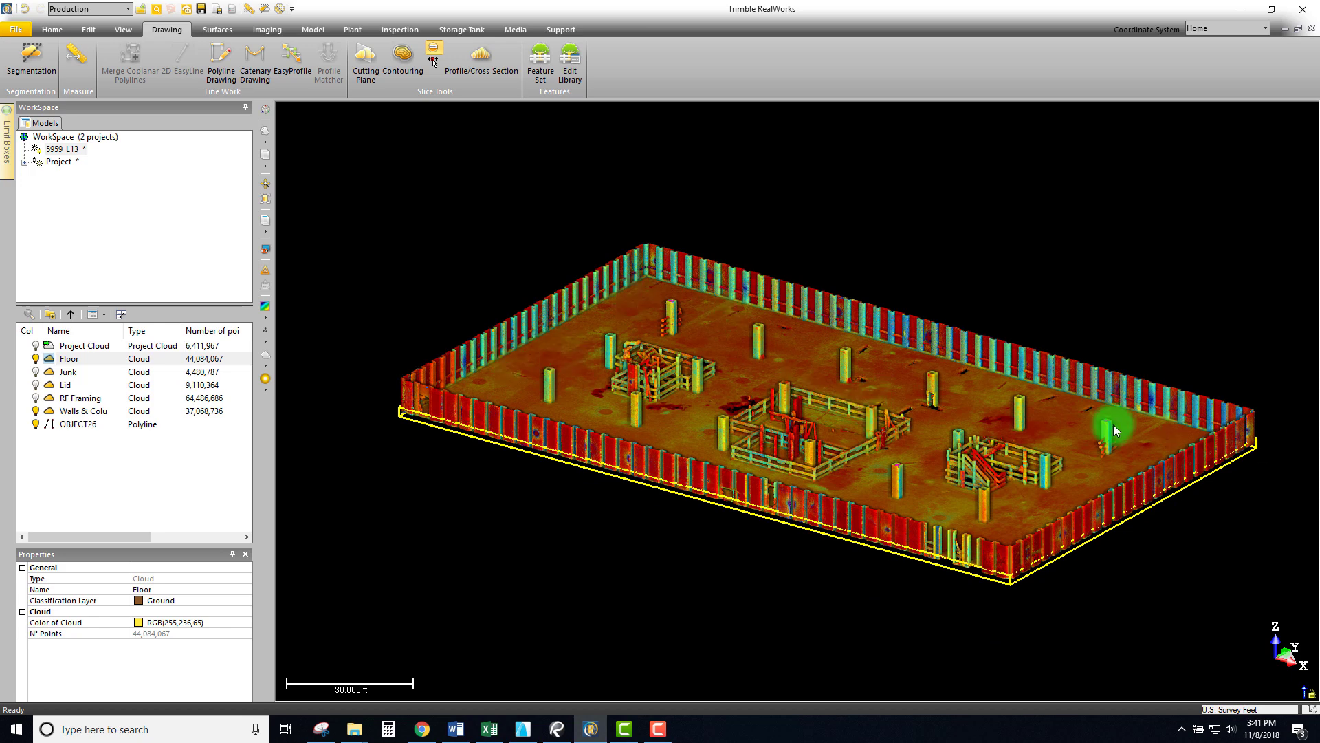
click(264, 223)
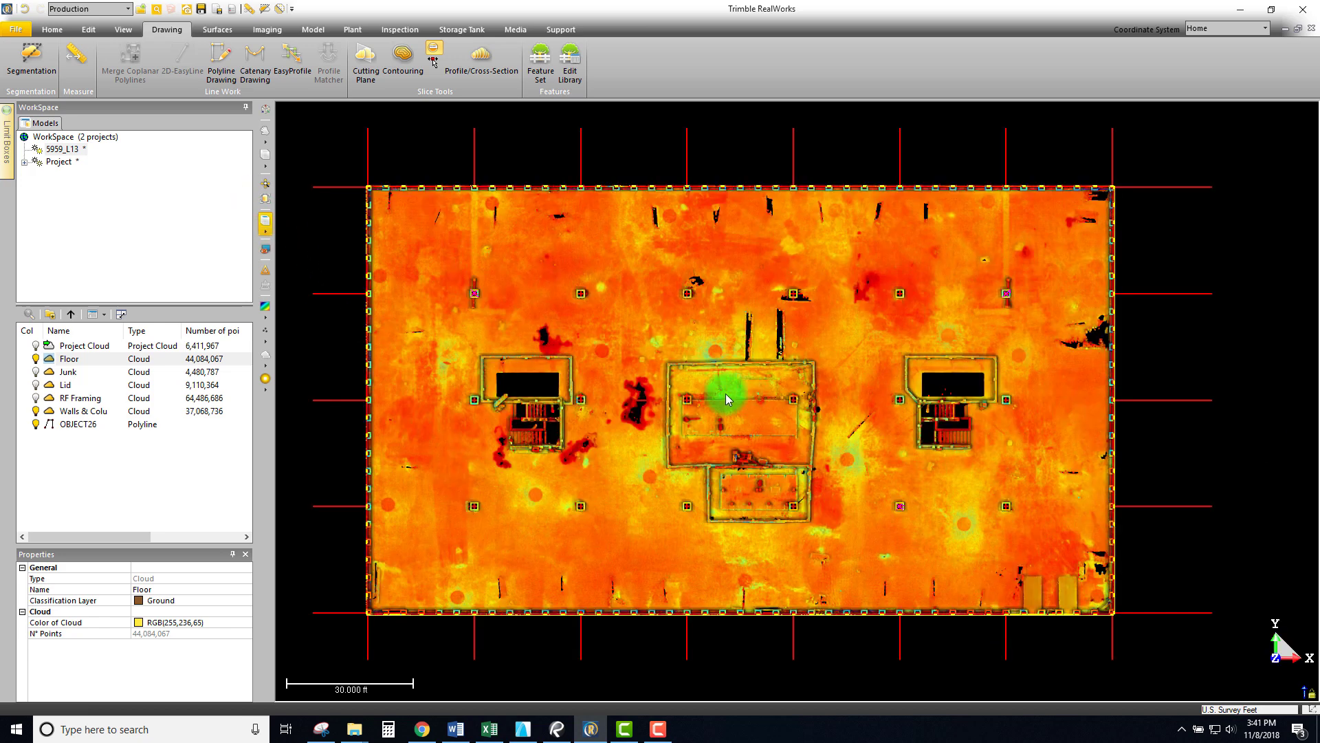
click(266, 223)
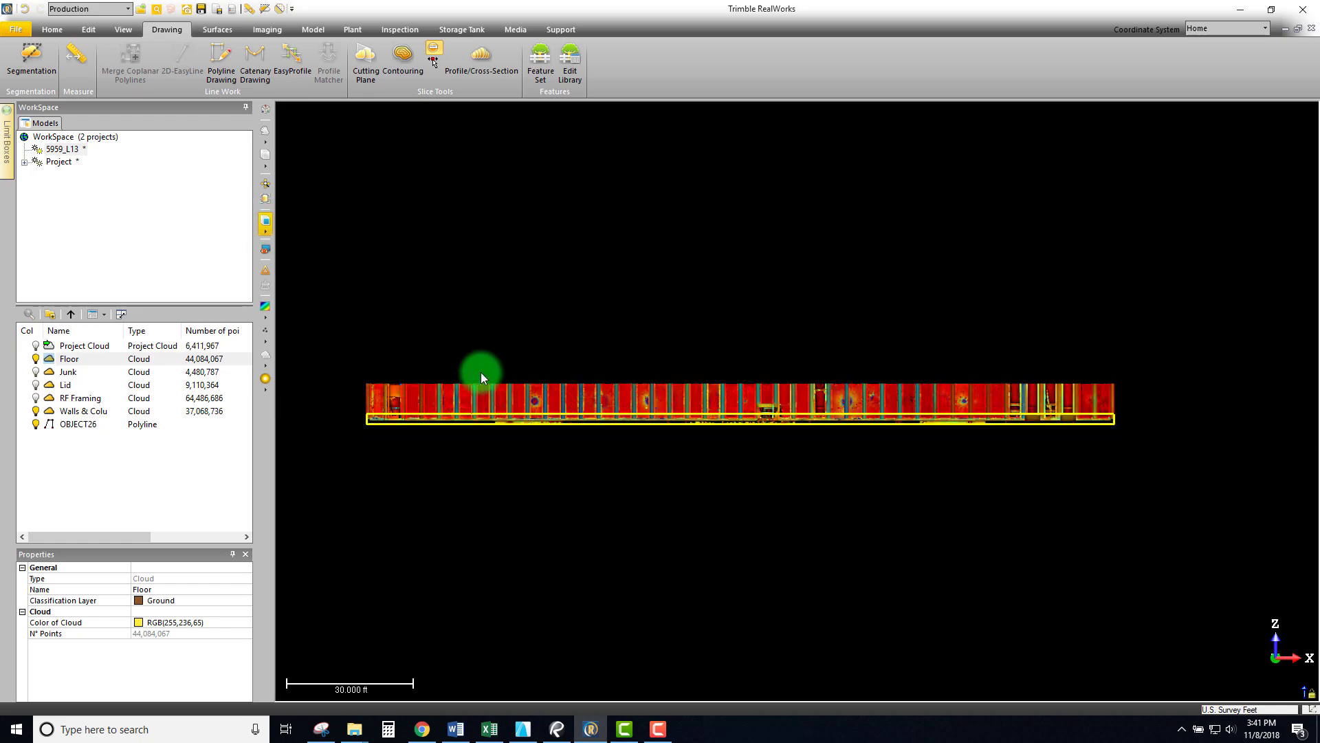
middle_drag(541, 376, 542, 393)
scroll(544, 358, up, 2)
click(544, 356)
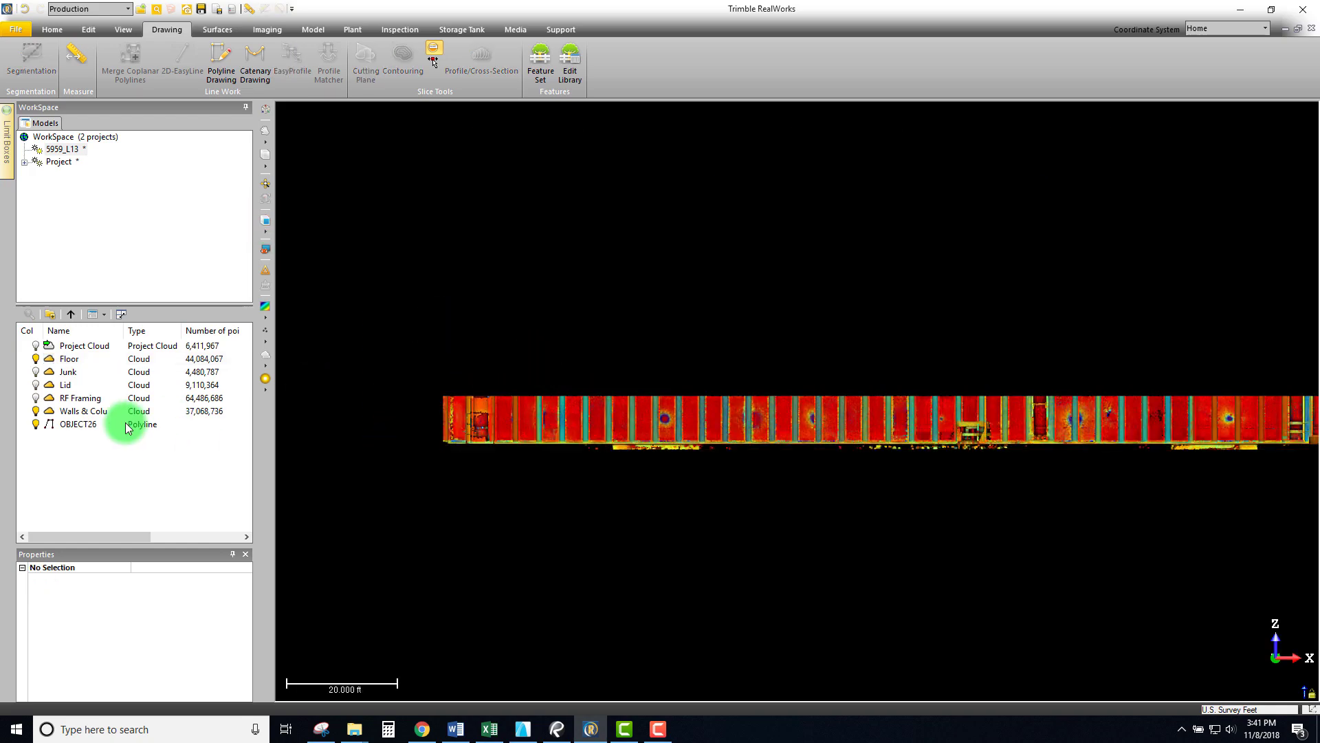
Start the Cutting Plane tool on the Walls _Columns cloud.
click(74, 413)
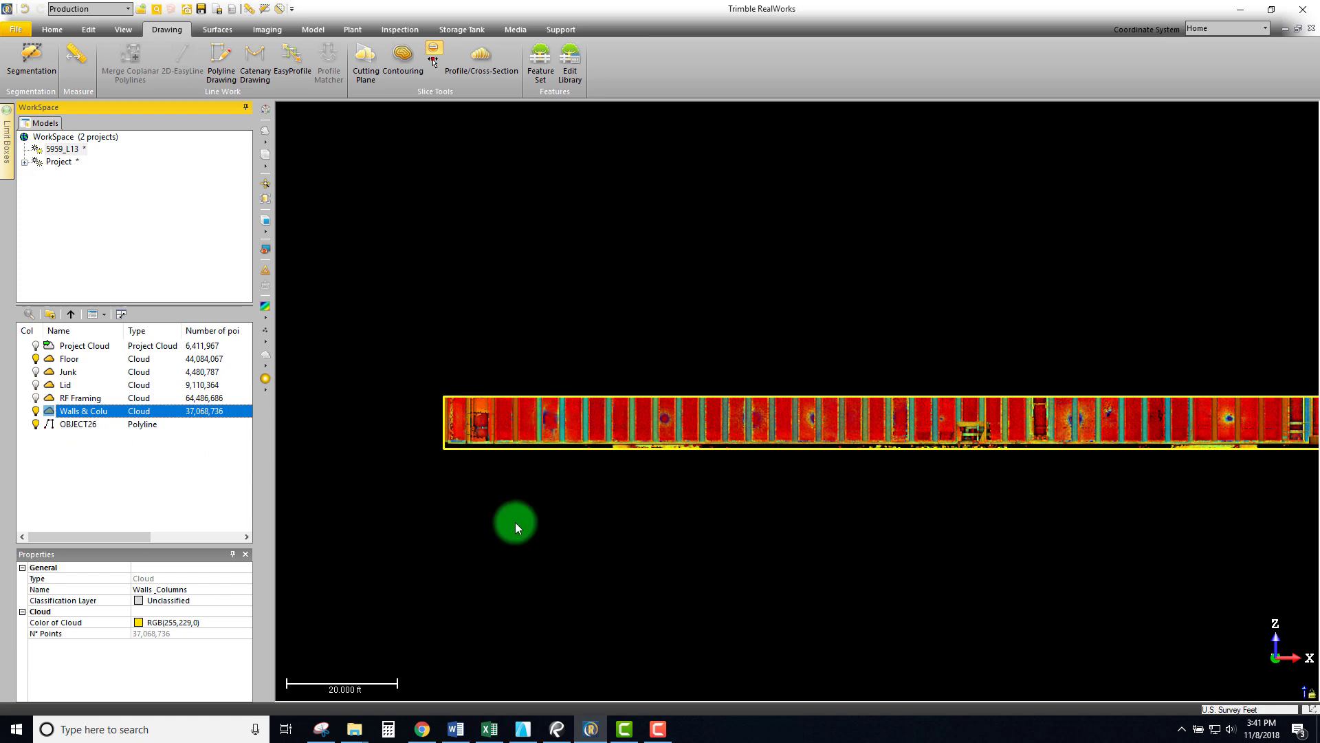
scroll(448, 432, up, 5)
scroll(447, 431, down, 6)
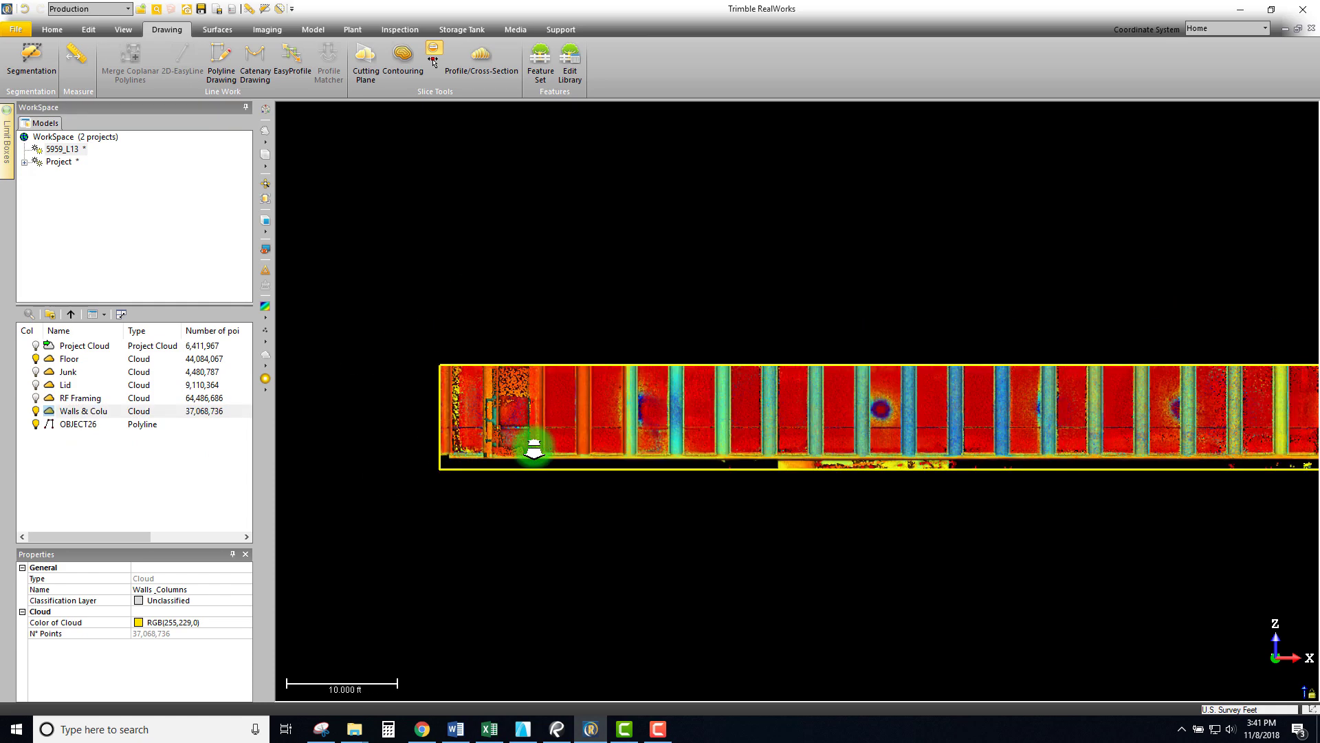
click(365, 71)
click(368, 62)
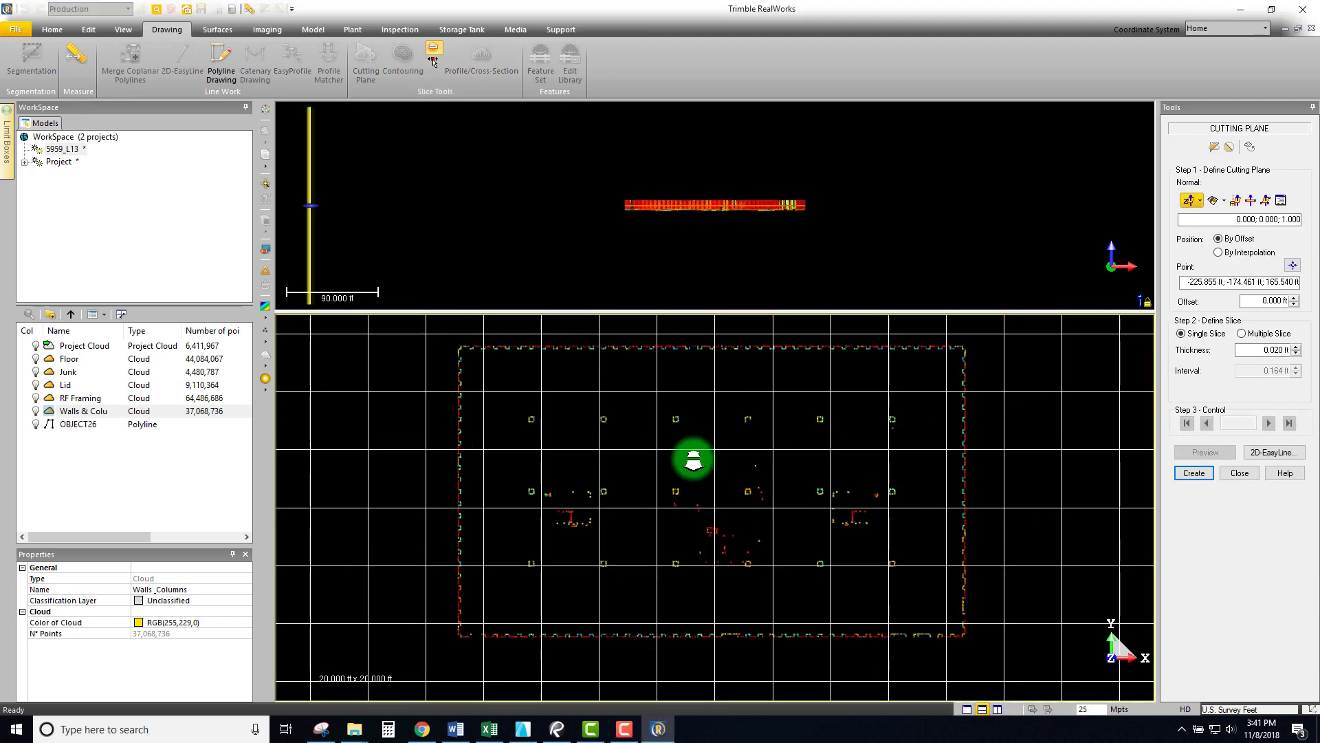
Render the point cloud with Color Coded Elevation.
scroll(646, 206, up, 5)
scroll(658, 222, up, 4)
scroll(460, 204, up, 2)
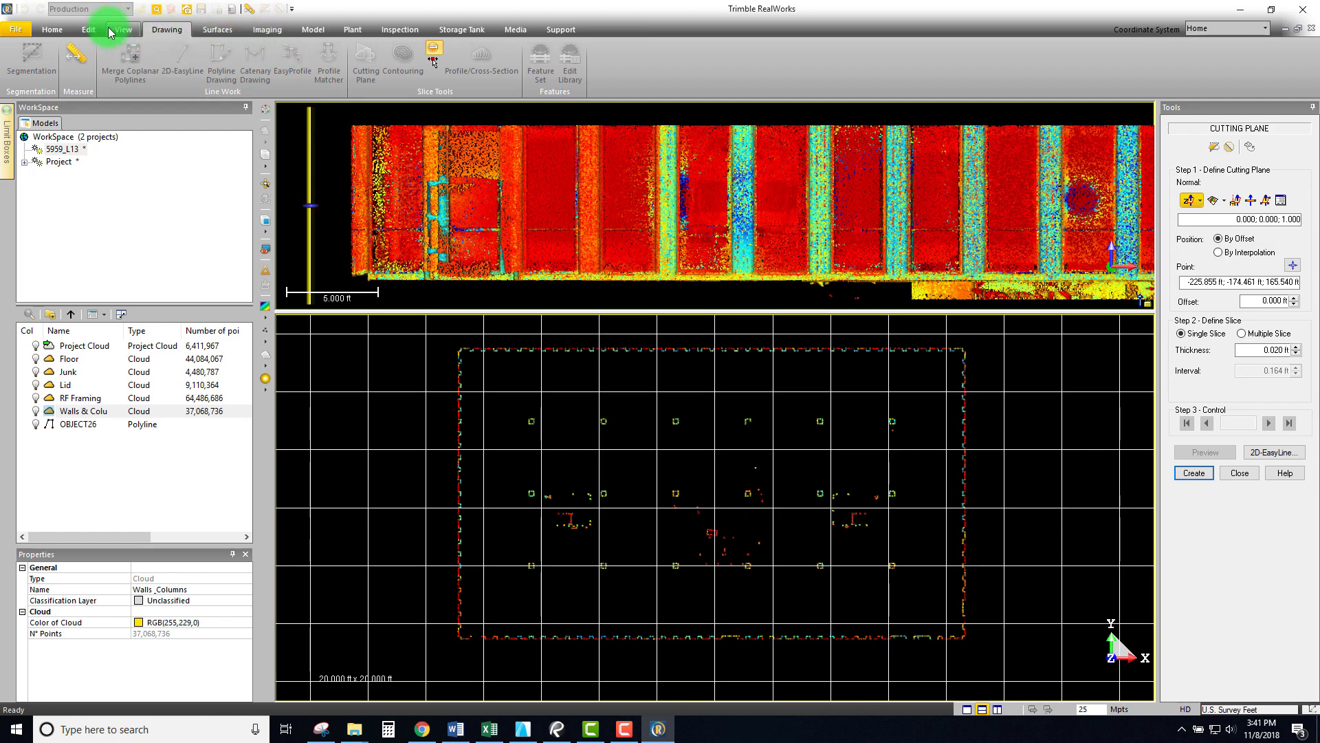
click(110, 33)
click(527, 75)
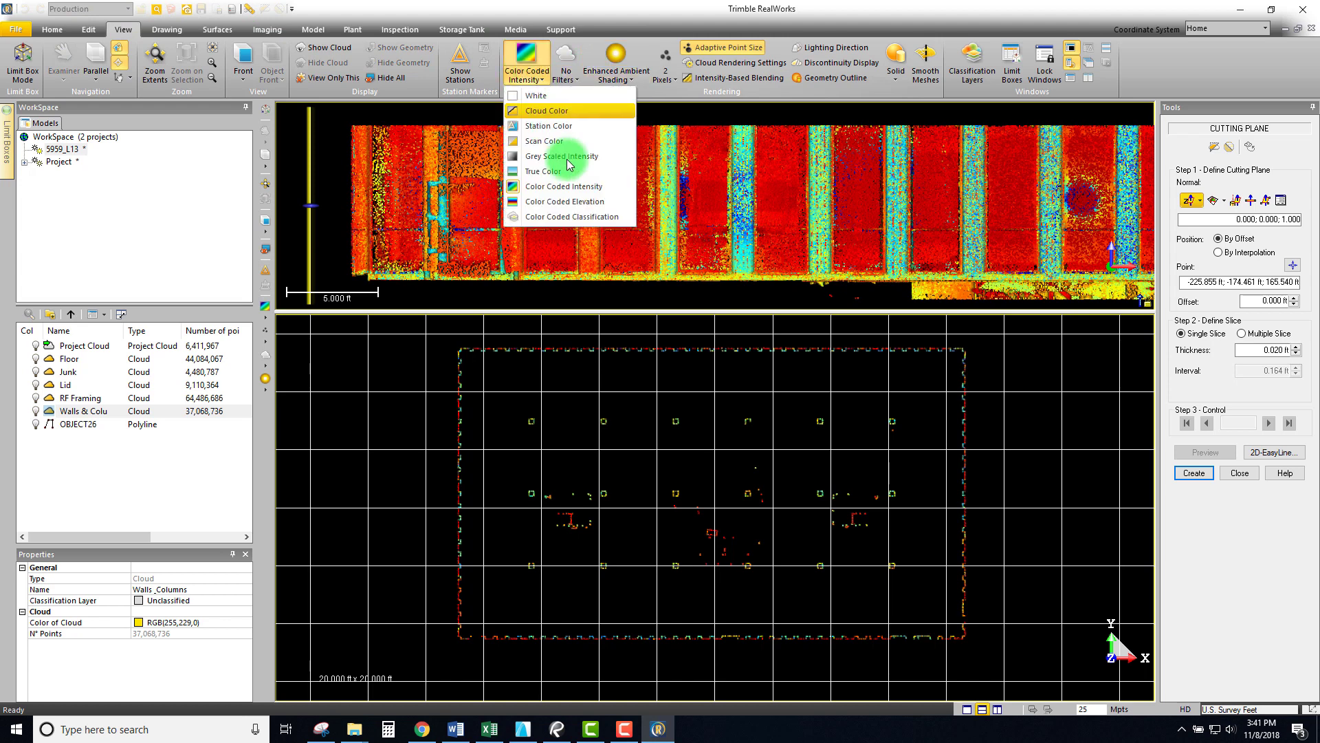
click(554, 201)
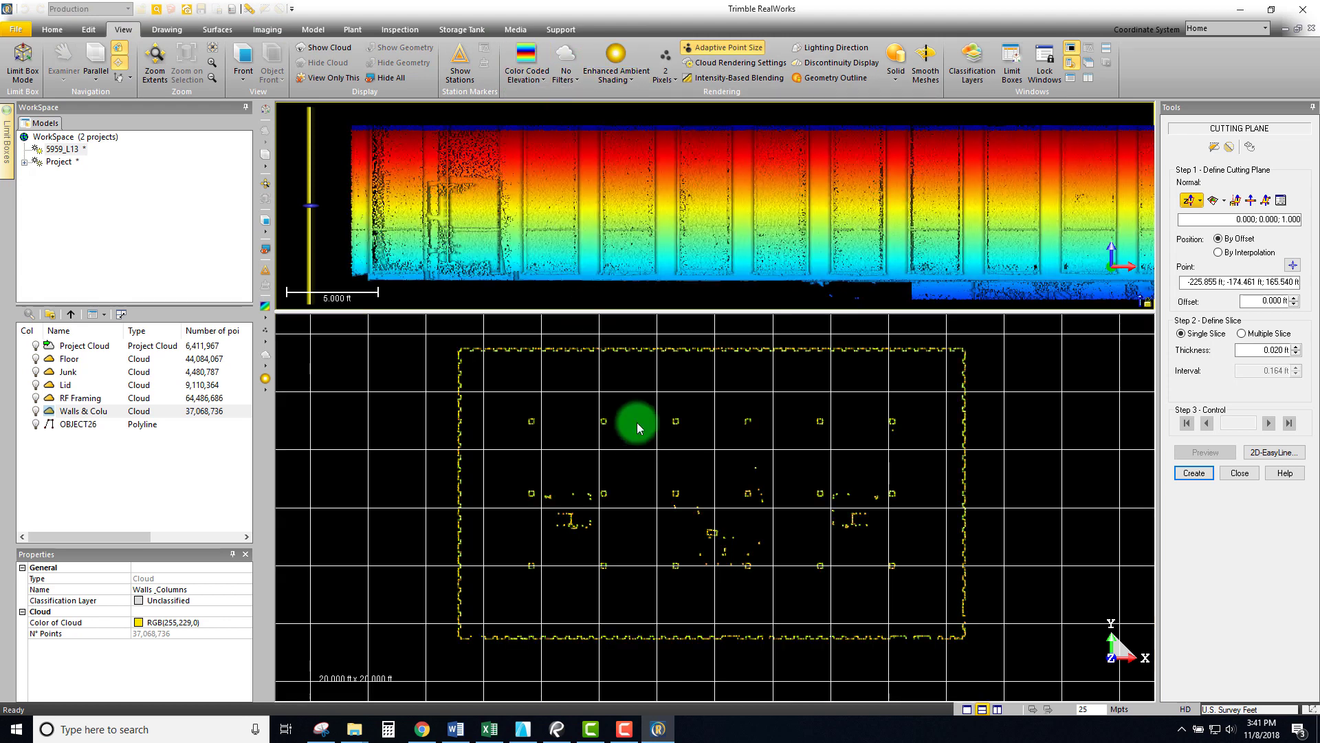
Lower the horizontal cutting plane to an offset of about -1.55 ft and inspect its line across the walls.
middle_drag(660, 429, 662, 448)
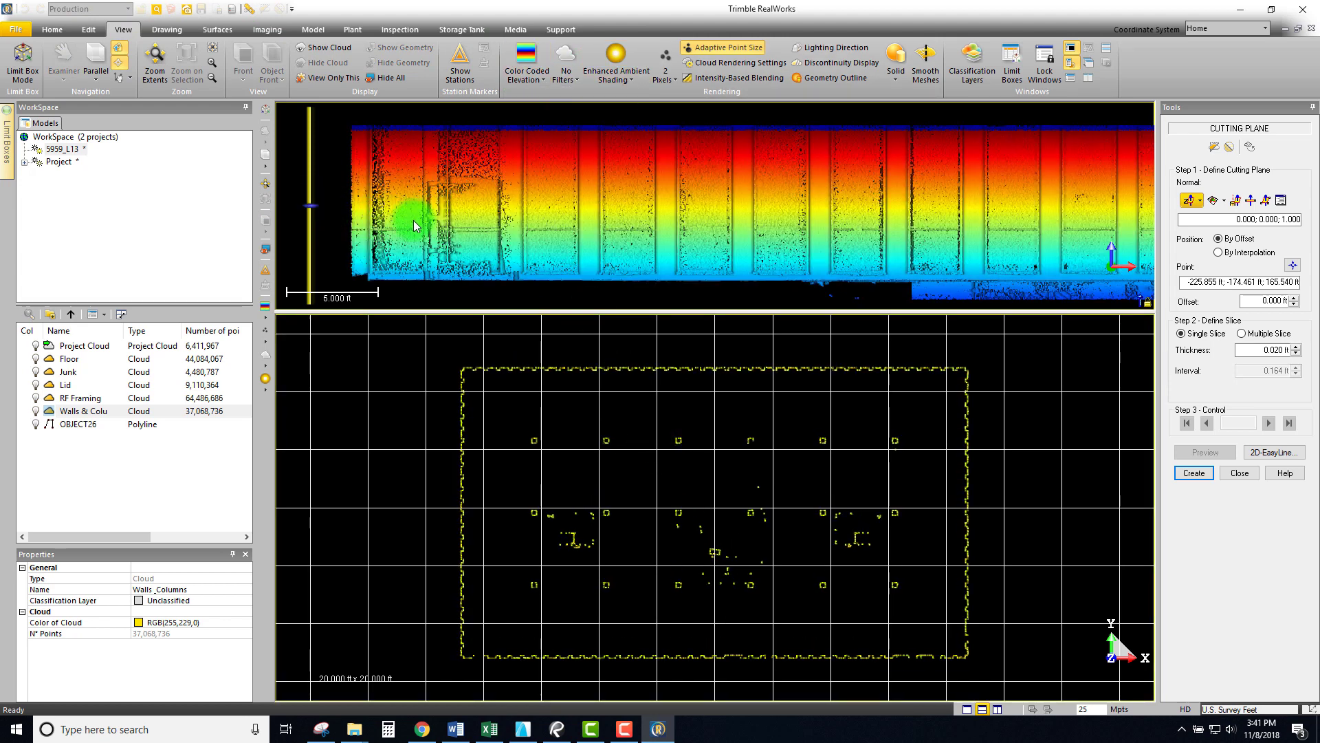
middle_drag(802, 291, 553, 254)
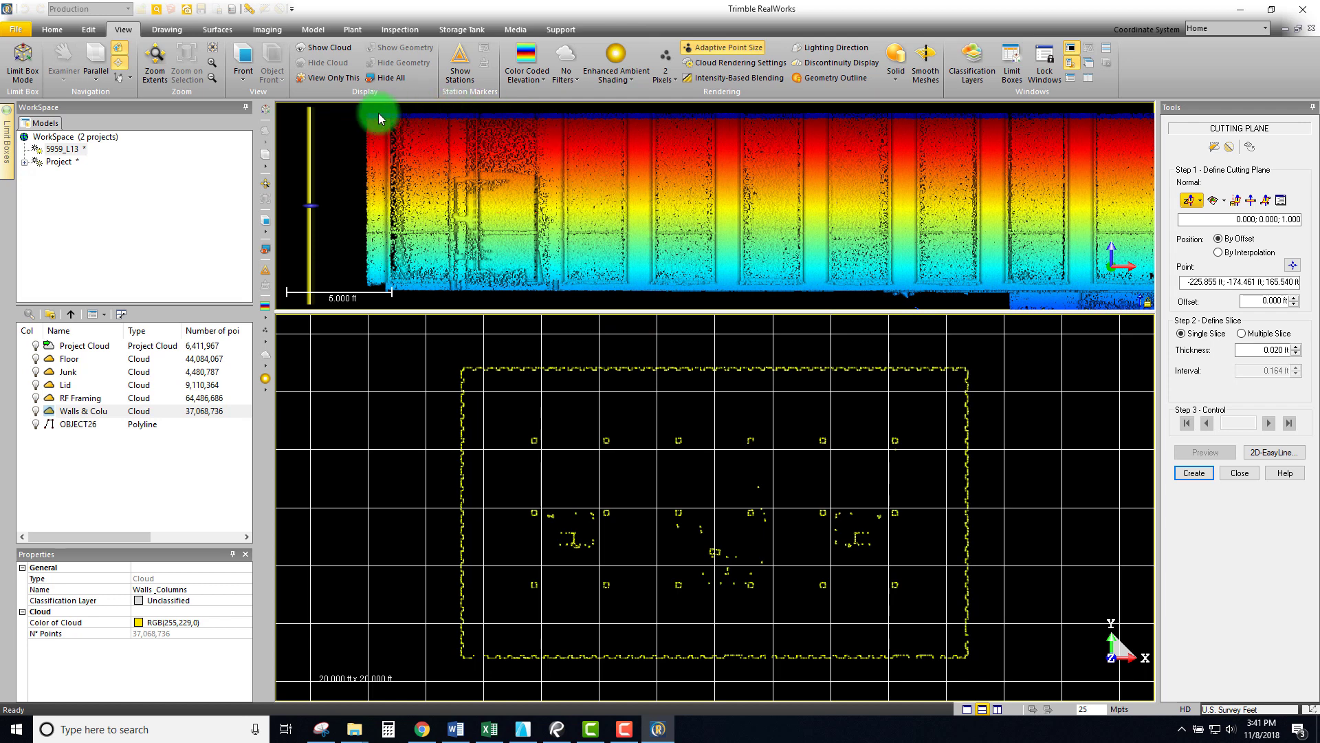
middle_drag(662, 473, 676, 454)
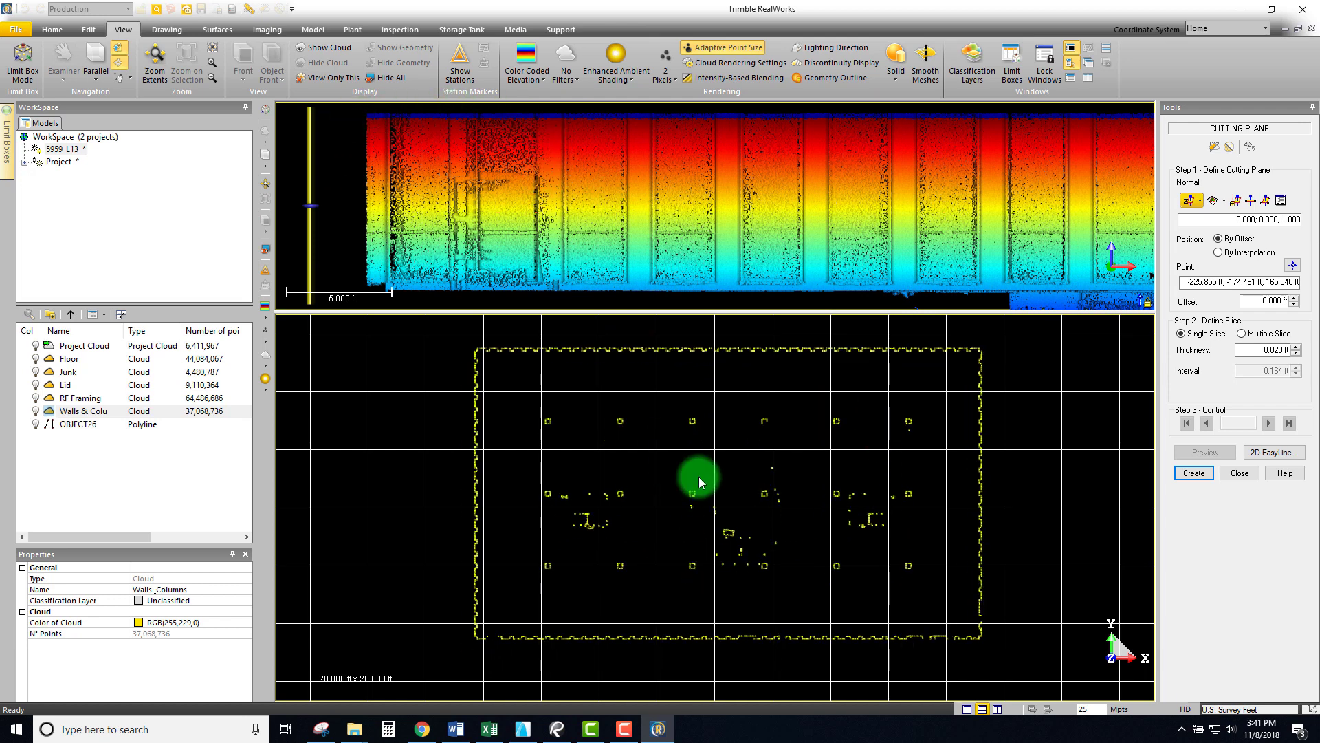
scroll(742, 539, up, 2)
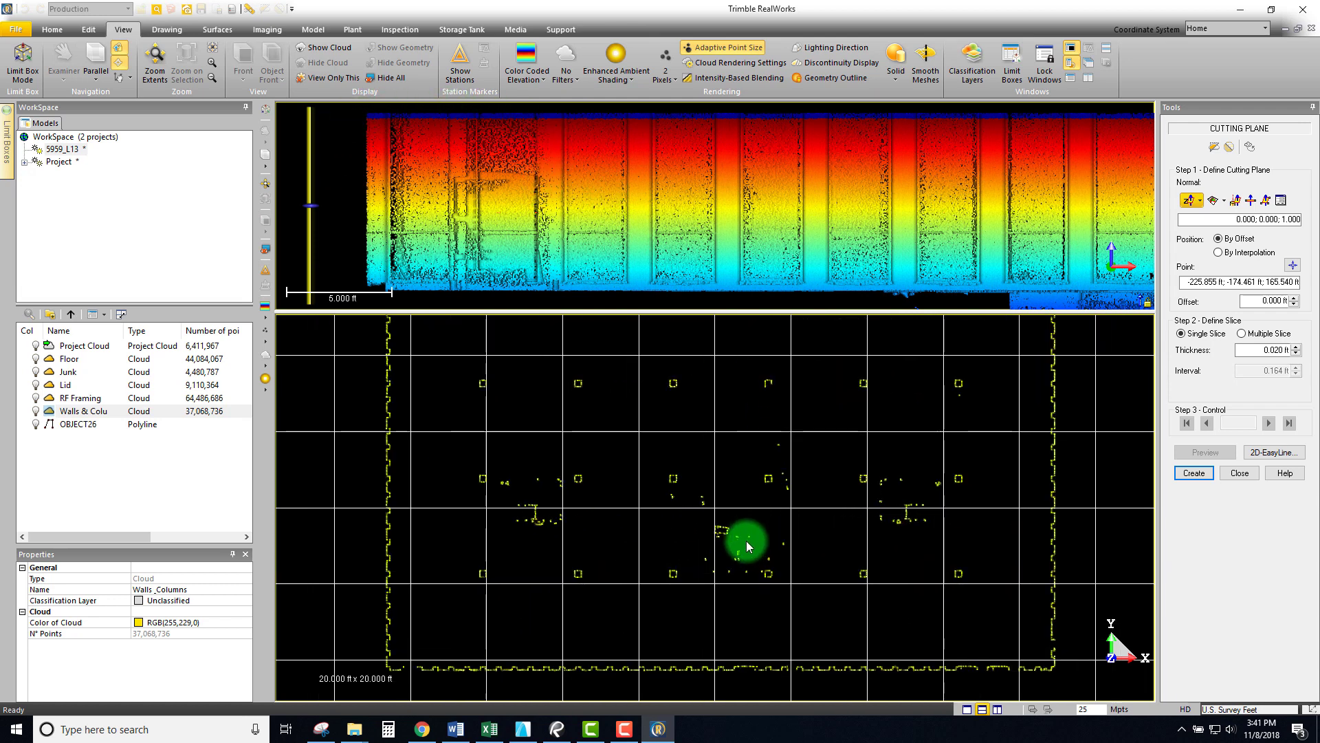
click(308, 212)
mouse_move(309, 211)
mouse_down()
mouse_move(307, 235)
mouse_move(362, 230)
mouse_up()
scroll(367, 235, up, 3)
middle_drag(431, 267, 459, 261)
scroll(454, 210, up, 2)
scroll(472, 204, up, 3)
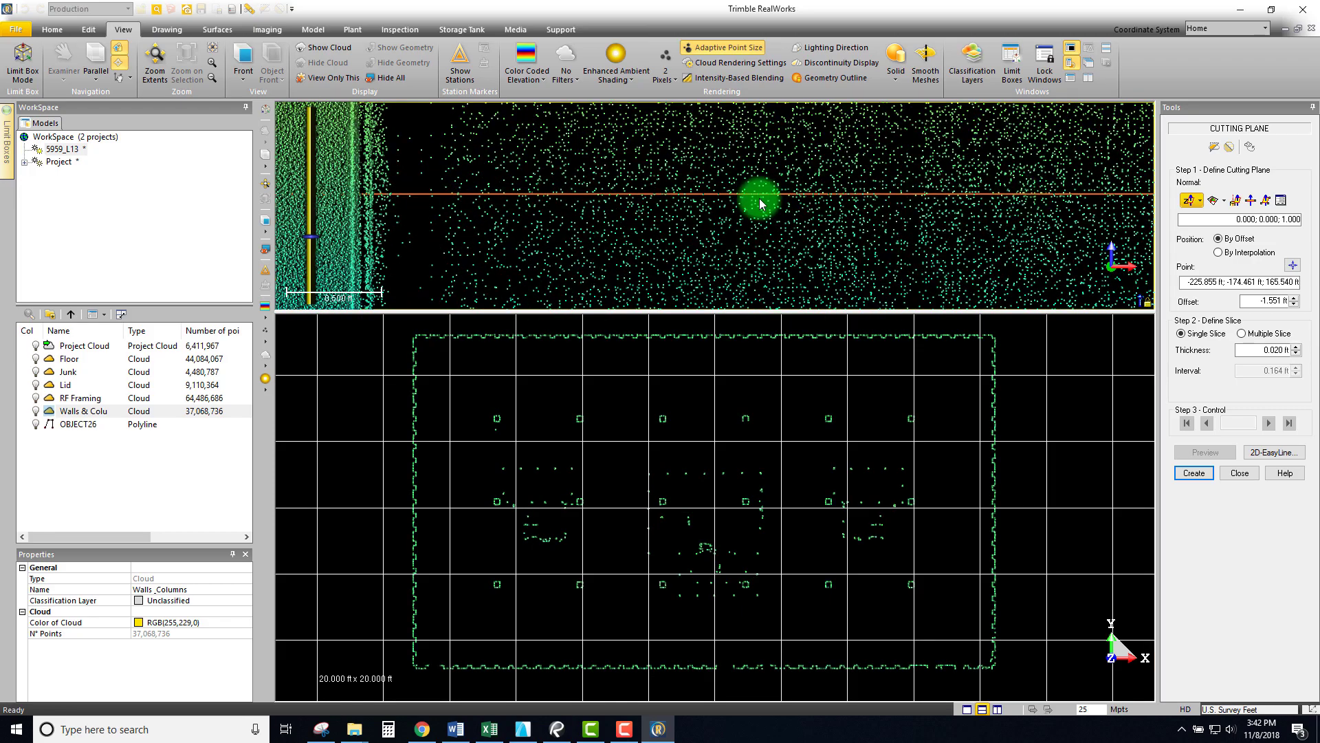
Raise the horizontal cutting plane up the walls to an offset of about 0.69 ft.
scroll(482, 217, down, 5)
scroll(493, 236, down, 2)
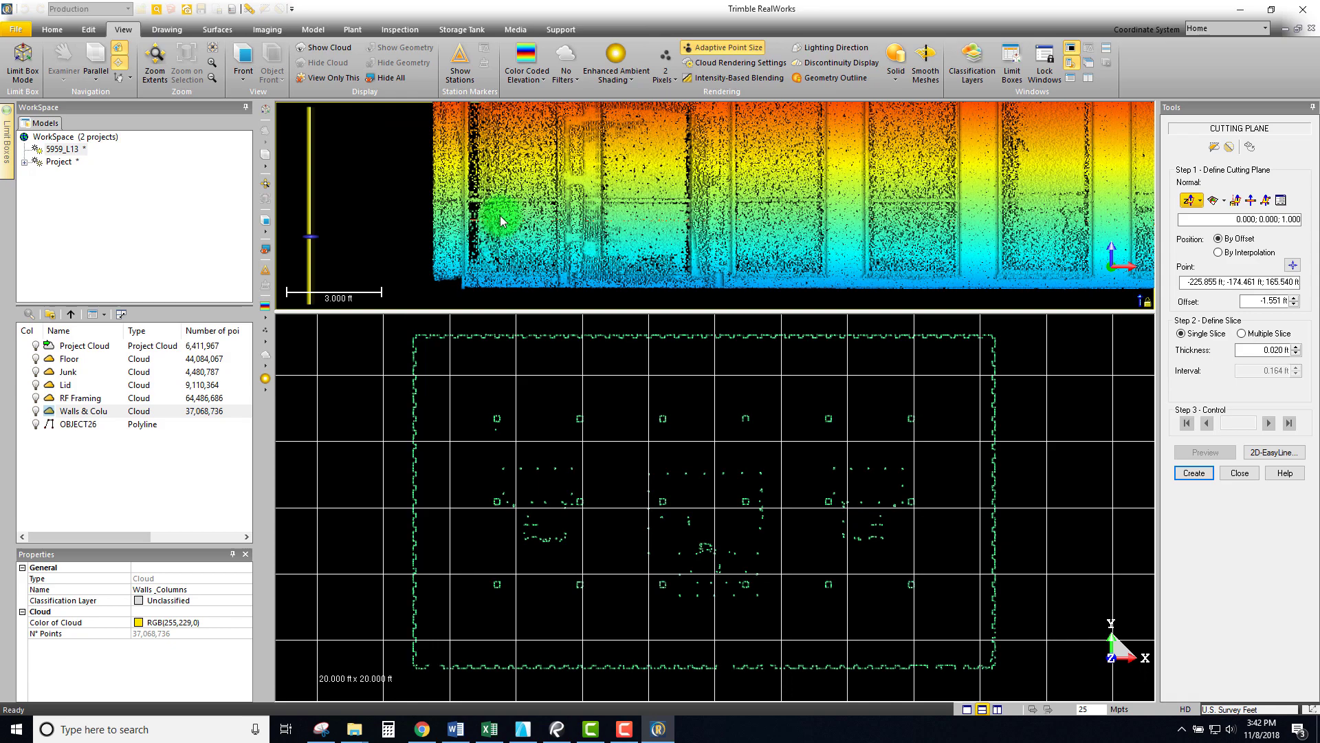
scroll(846, 242, down, 4)
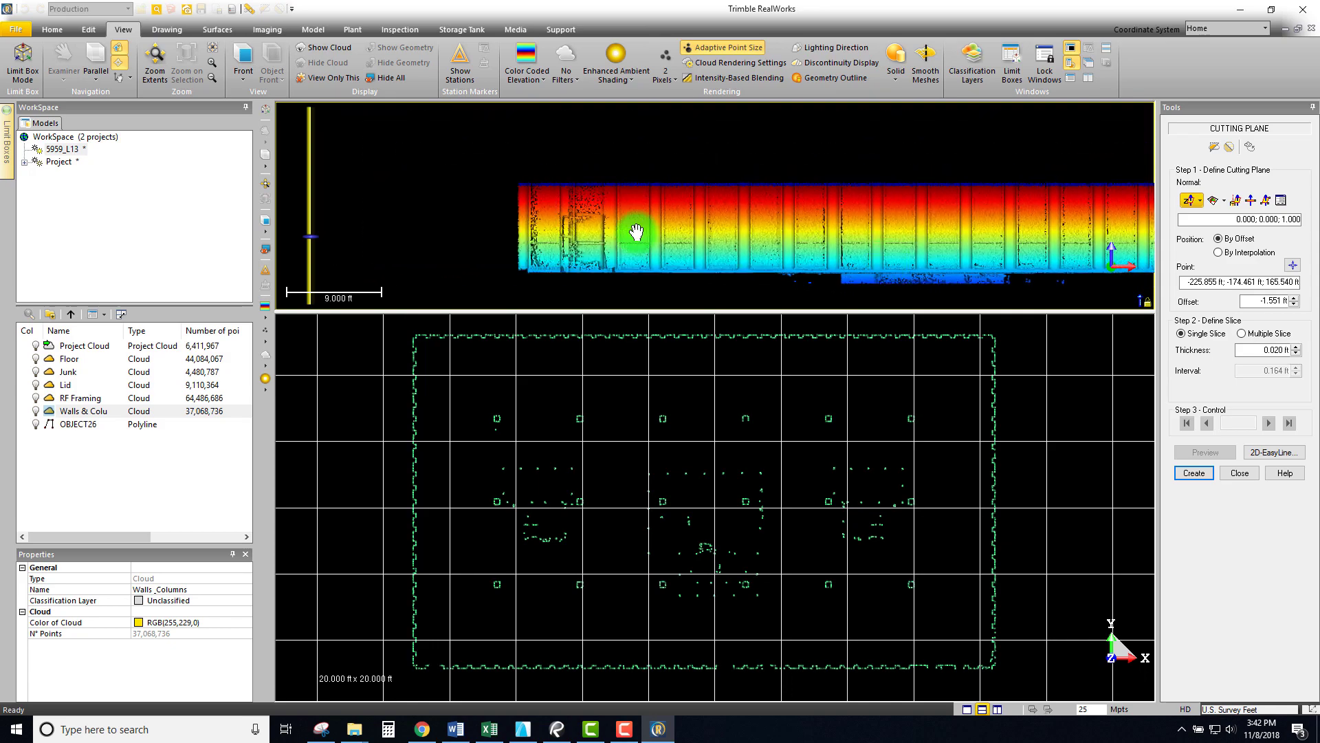
scroll(531, 259, up, 6)
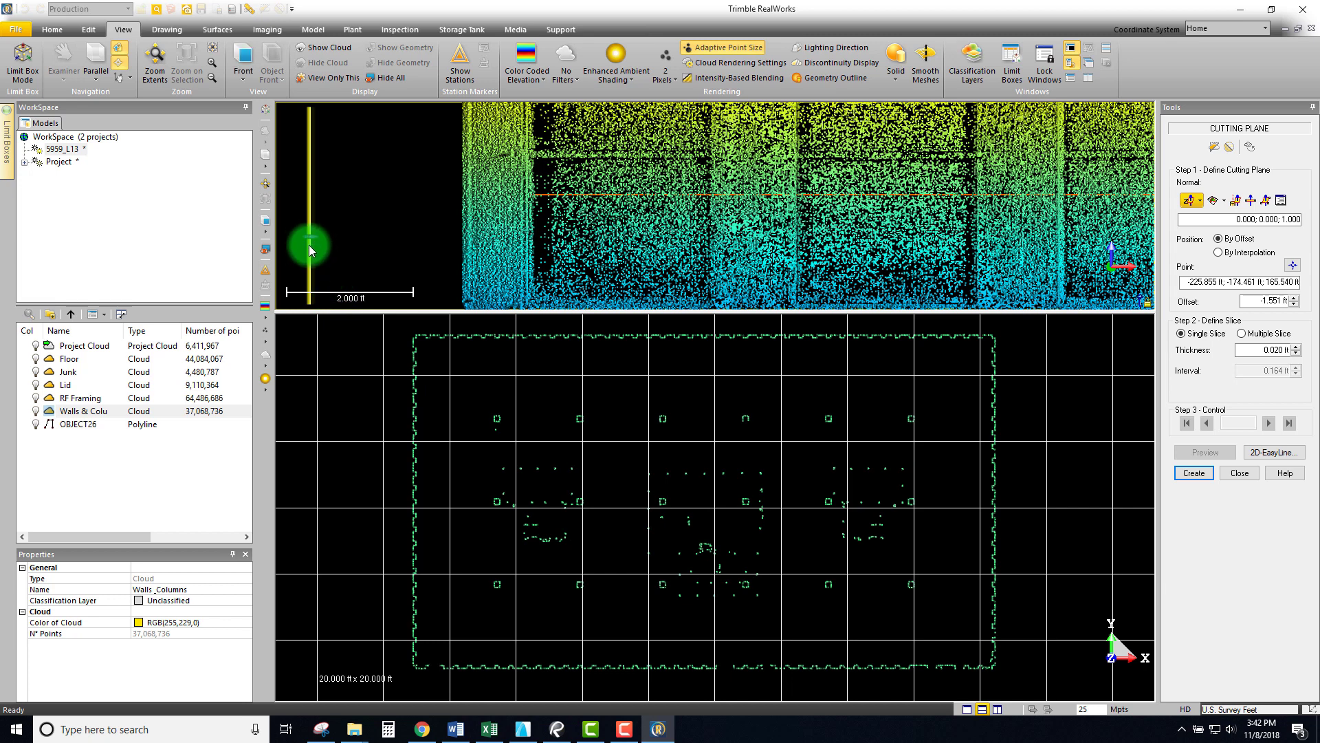
drag(310, 261, 320, 191)
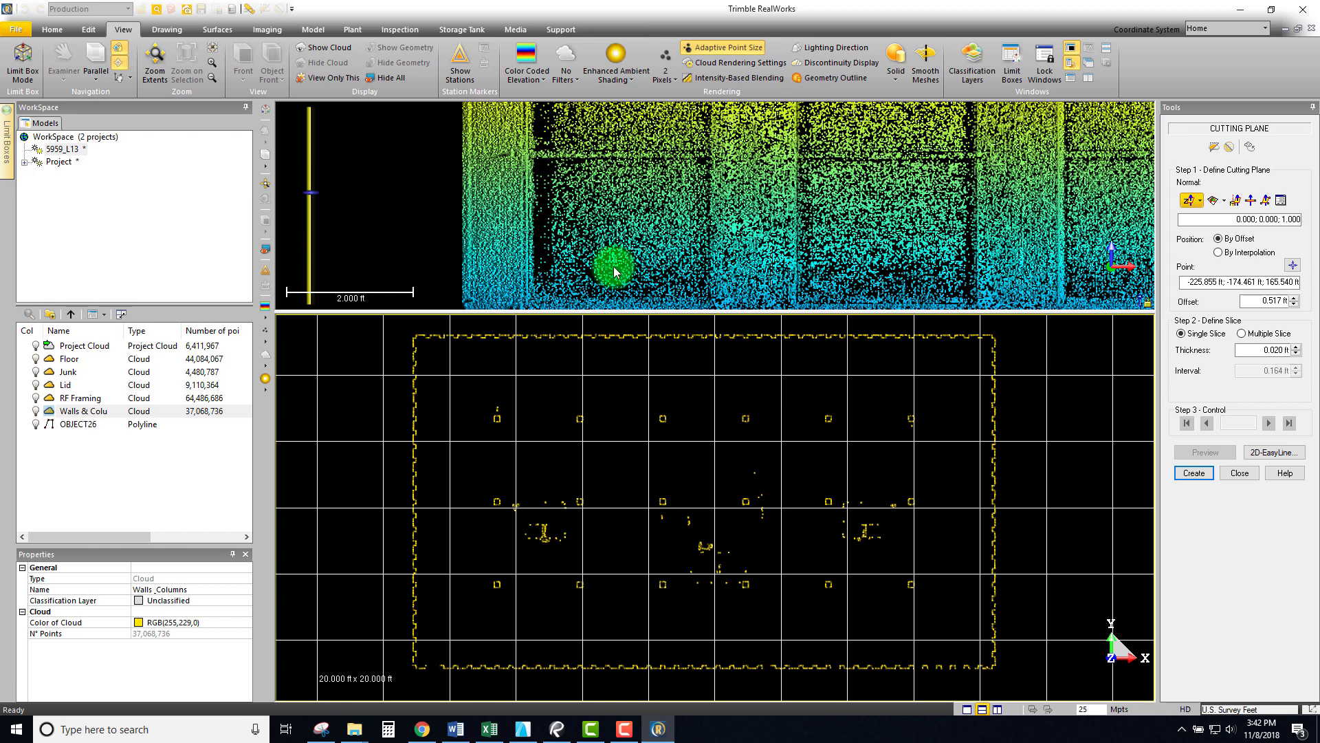
scroll(612, 264, down, 5)
middle_drag(651, 226, 611, 258)
drag(307, 200, 308, 176)
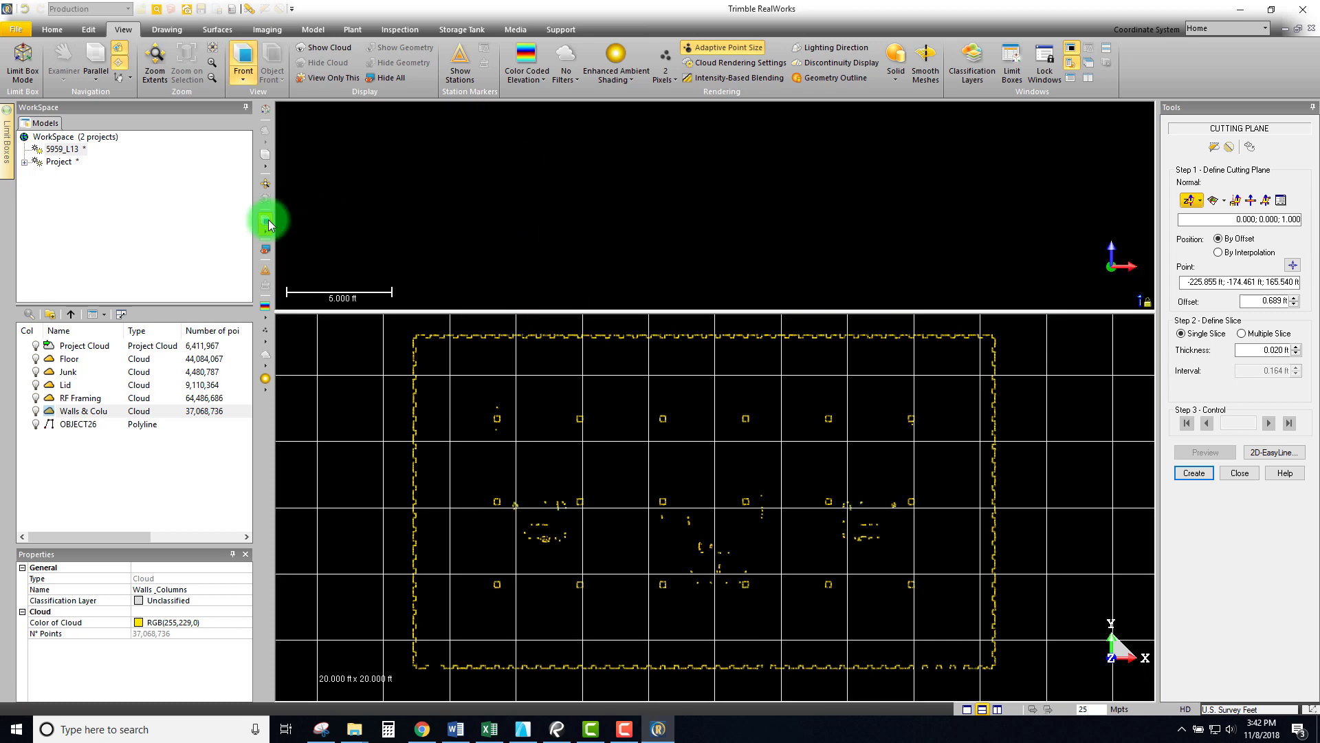
Try the cutting plane normal along the X axis and the Y axis, and return it to the Z axis.
drag(476, 272, 542, 220)
scroll(541, 220, up, 8)
scroll(543, 224, down, 2)
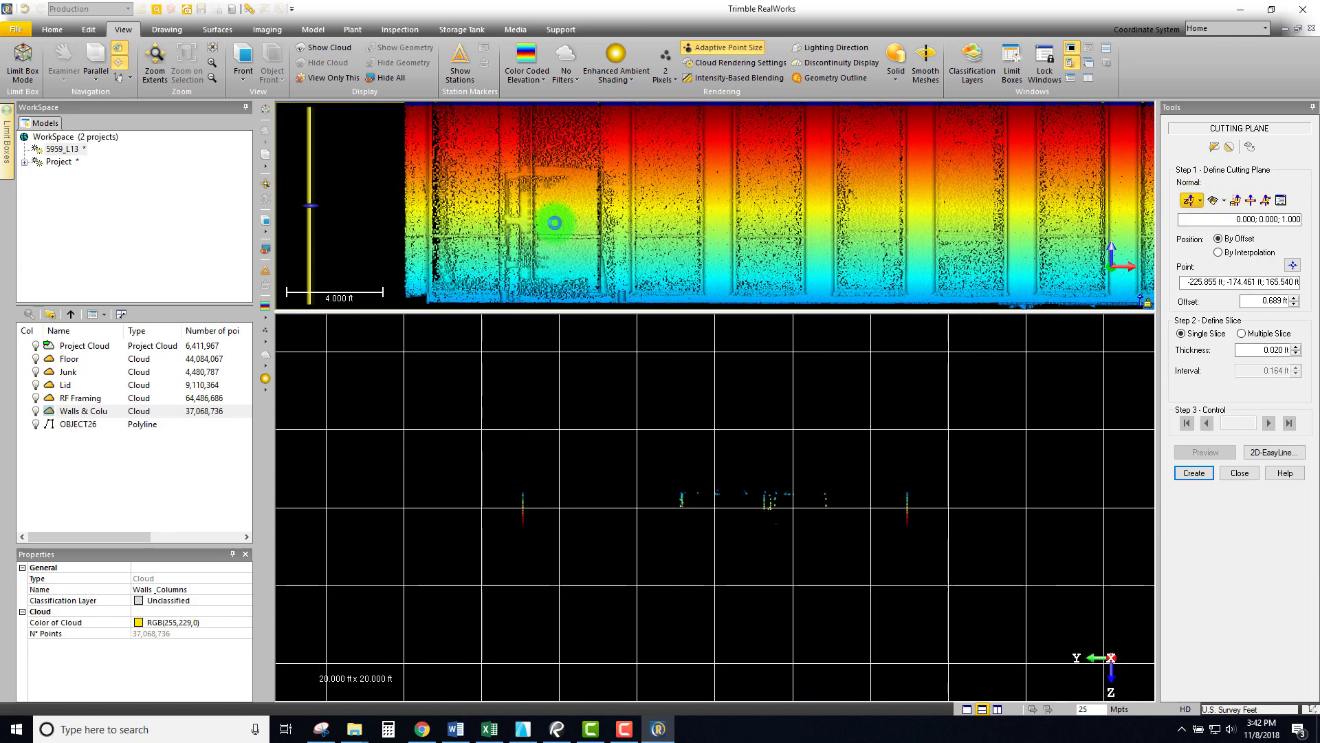
scroll(540, 223, down, 3)
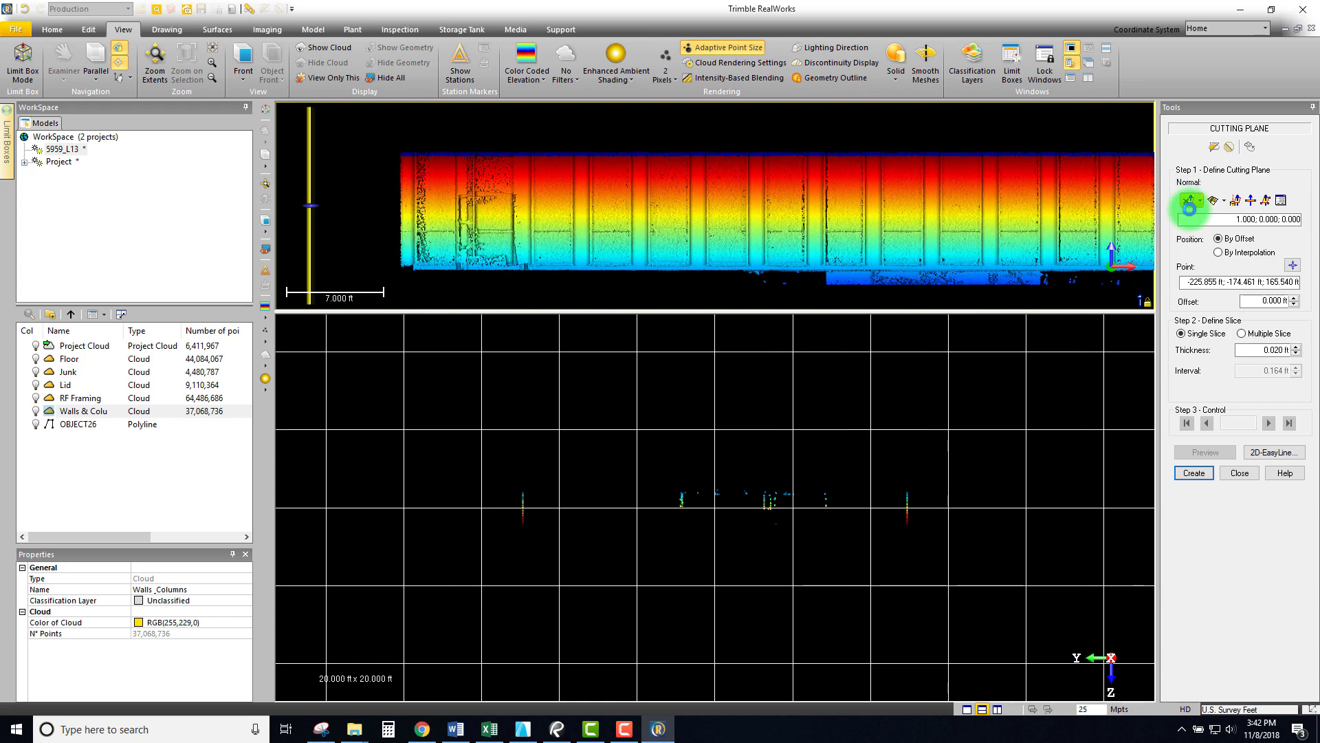
click(1204, 205)
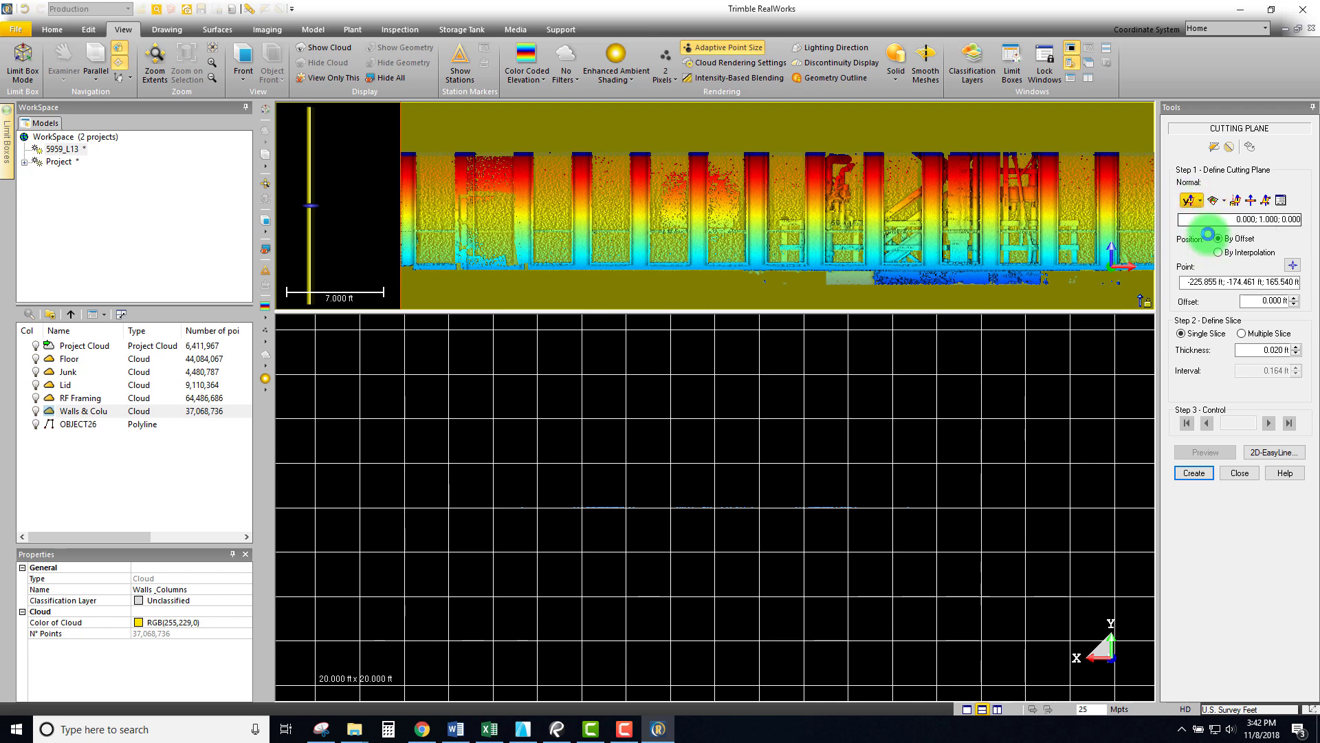
click(1189, 198)
scroll(526, 222, up, 5)
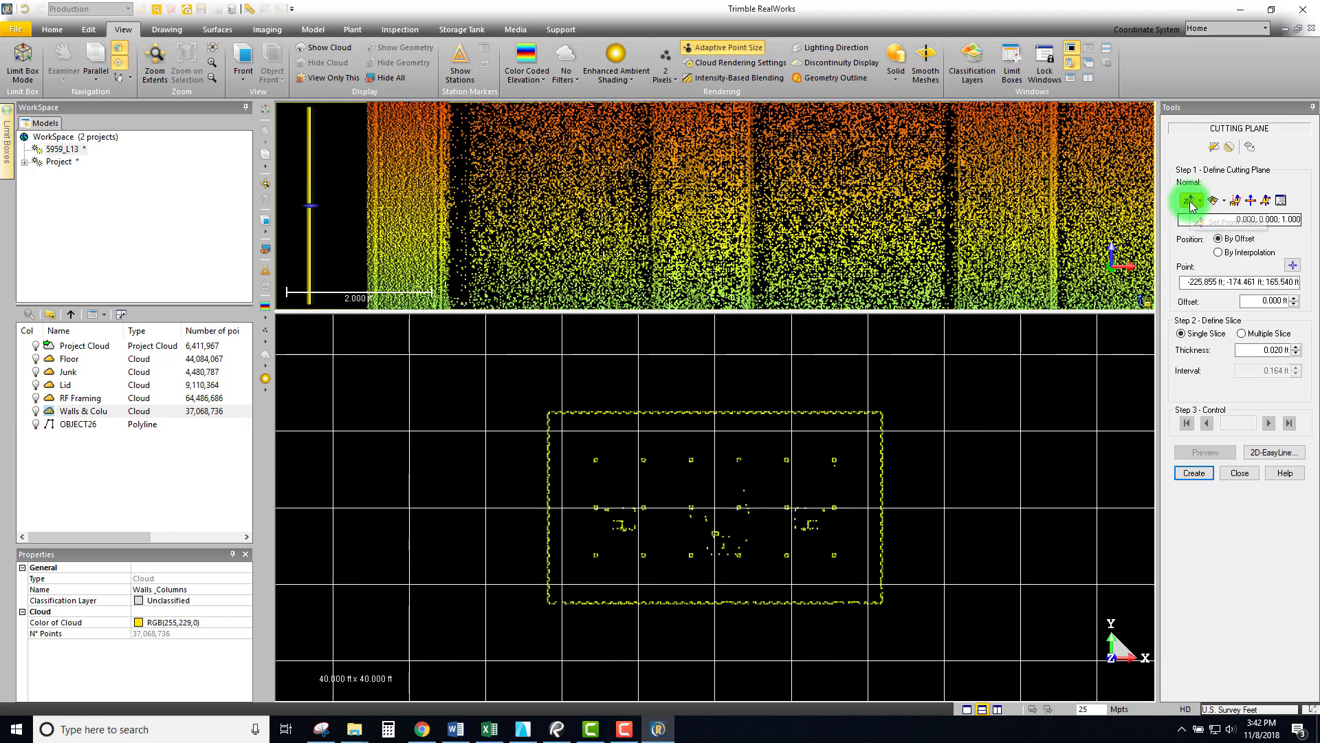
click(1200, 202)
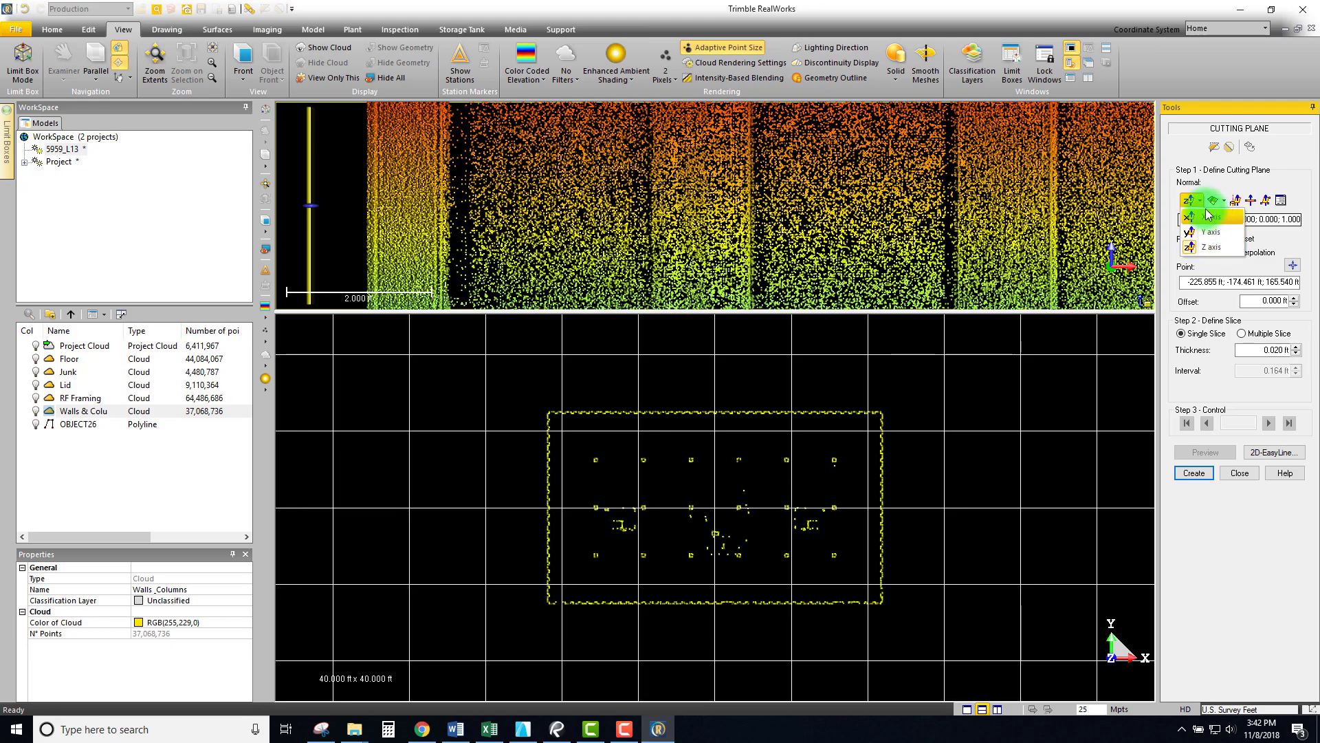
click(693, 193)
scroll(516, 200, down, 3)
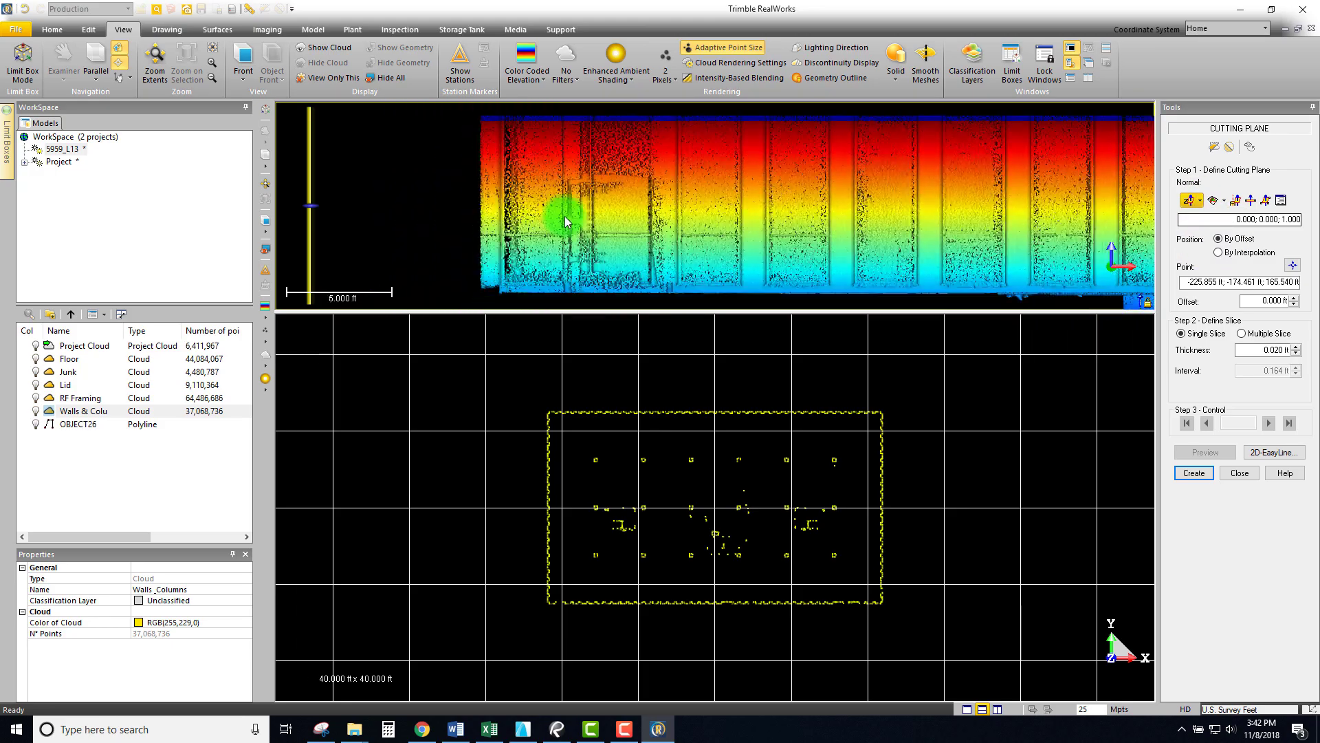
Raise the Z-axis cutting plane to an offset of about 0.48 ft.
scroll(550, 206, up, 5)
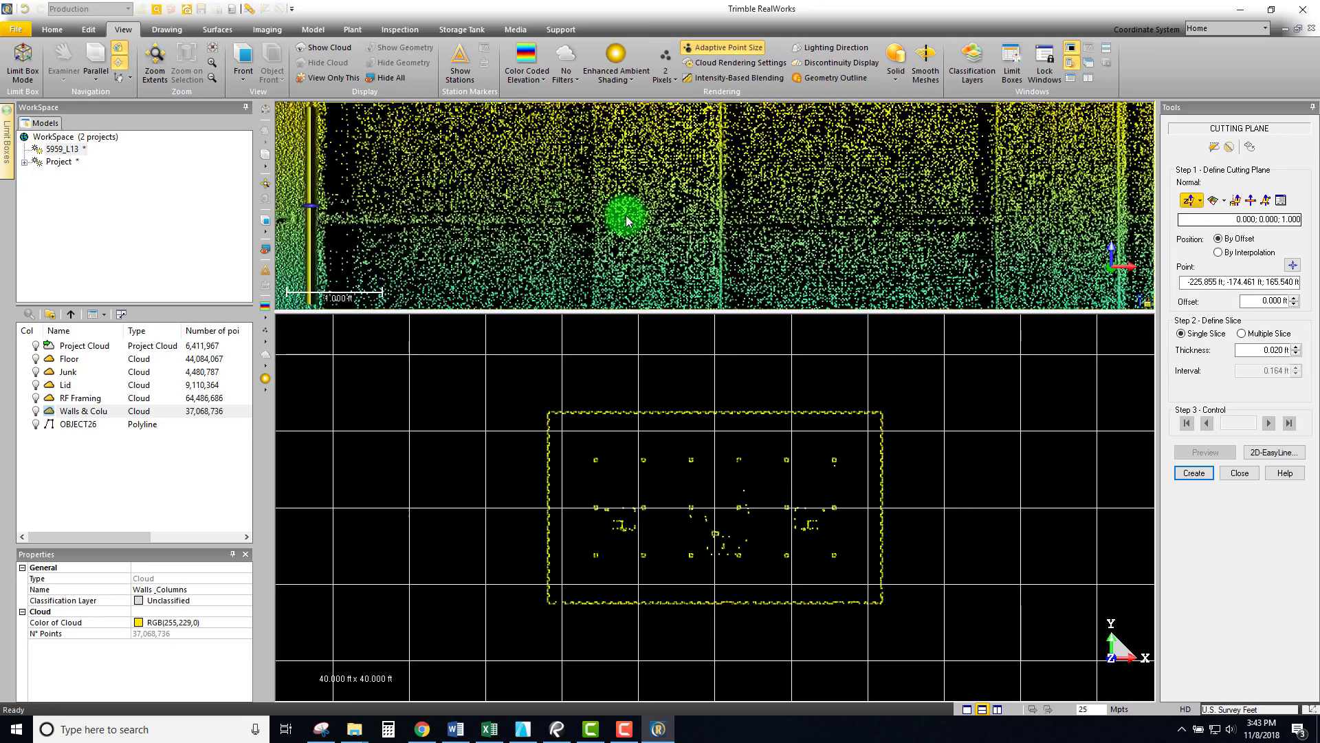
drag(312, 199, 313, 193)
click(696, 507)
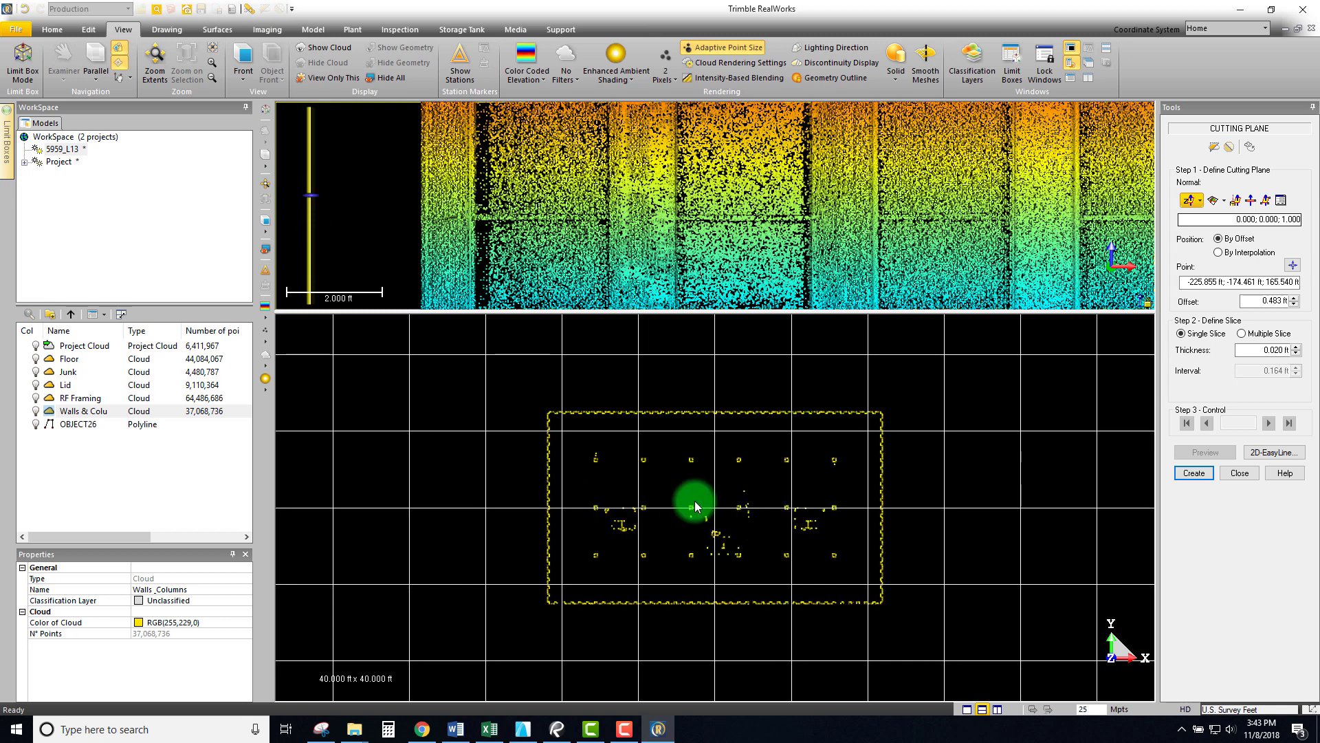
Examine the slice up close along the perimeter walls and around the columns for how completely their outlines are captured.
scroll(695, 507, up, 6)
middle_drag(516, 384, 733, 341)
scroll(677, 567, up, 3)
scroll(669, 561, down, 7)
middle_drag(811, 491, 614, 562)
scroll(1044, 404, up, 6)
scroll(1007, 419, down, 6)
middle_drag(1066, 419, 884, 458)
scroll(904, 353, up, 7)
scroll(900, 526, down, 10)
Raise the horizontal cutting plane to an offset of about 1.10 ft.
middle_drag(897, 556, 1002, 408)
scroll(1032, 610, up, 4)
middle_drag(899, 539, 918, 527)
mouse_move(305, 205)
mouse_down()
mouse_move(308, 175)
mouse_move(309, 186)
mouse_up()
Examine the raised slice along the corrugated perimeter walls, the corners and the column outlines.
scroll(481, 402, down, 4)
middle_drag(475, 403, 866, 459)
middle_drag(522, 448, 799, 474)
scroll(604, 473, up, 1)
scroll(640, 462, up, 8)
scroll(725, 417, down, 11)
middle_drag(801, 382, 746, 562)
scroll(647, 395, up, 5)
scroll(668, 349, up, 7)
middle_drag(669, 374, 778, 589)
scroll(478, 424, down, 9)
middle_drag(492, 394, 522, 467)
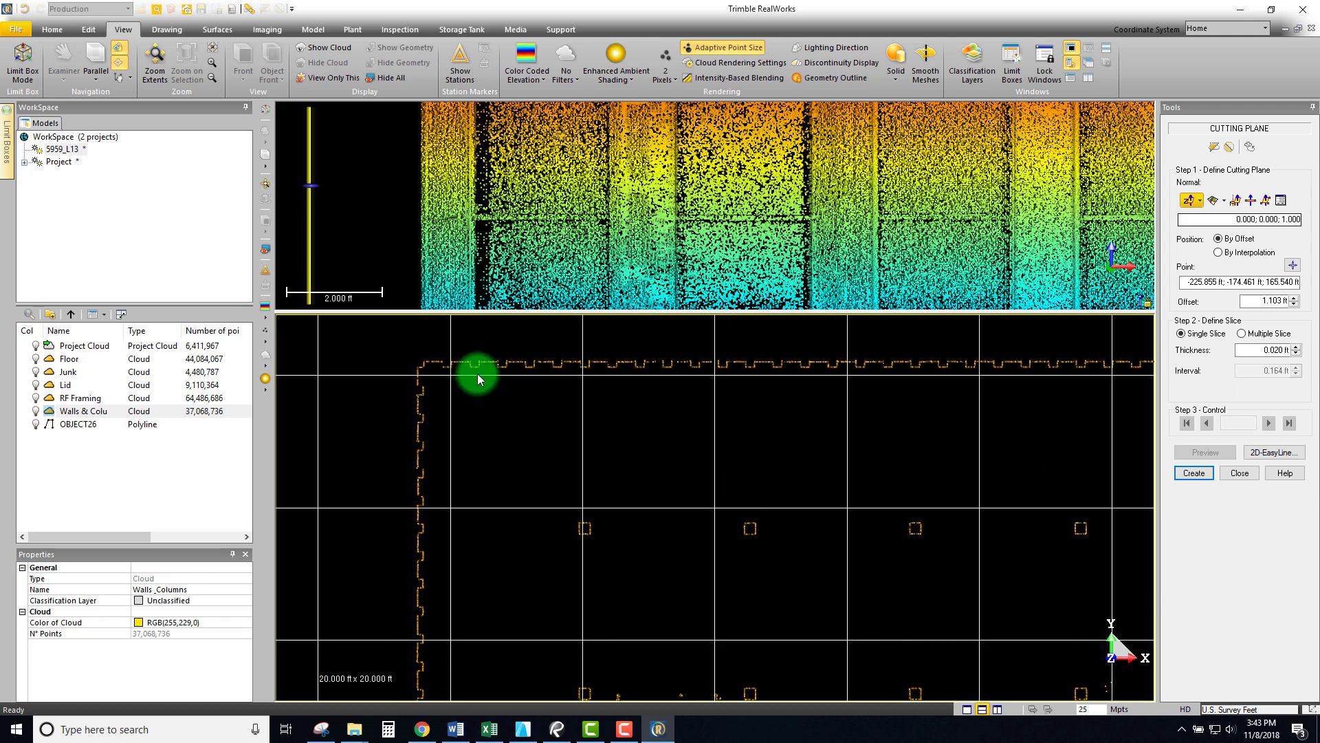
middle_drag(884, 430, 762, 417)
scroll(806, 450, down, 7)
scroll(770, 443, up, 2)
middle_drag(910, 509, 764, 451)
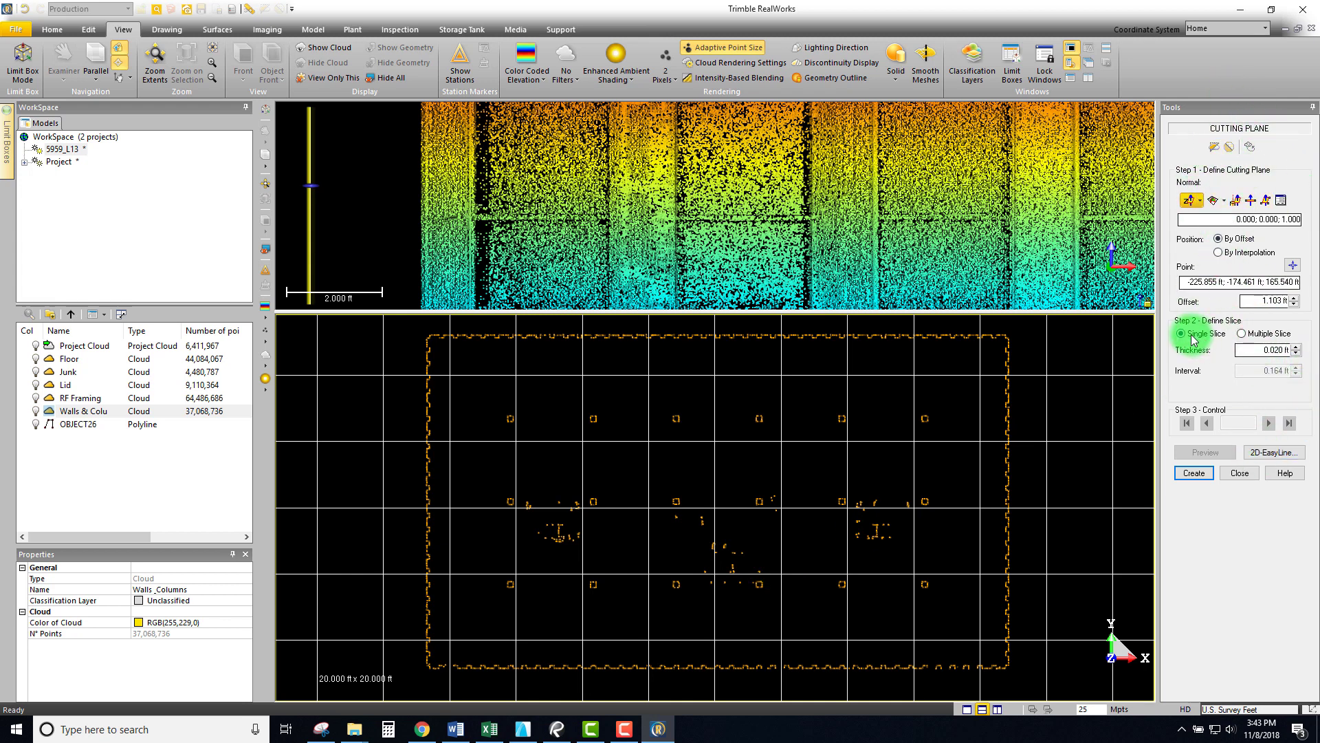
Open 2D-EasyLine for the single slice and preview the polylines fitted to its points.
click(1273, 454)
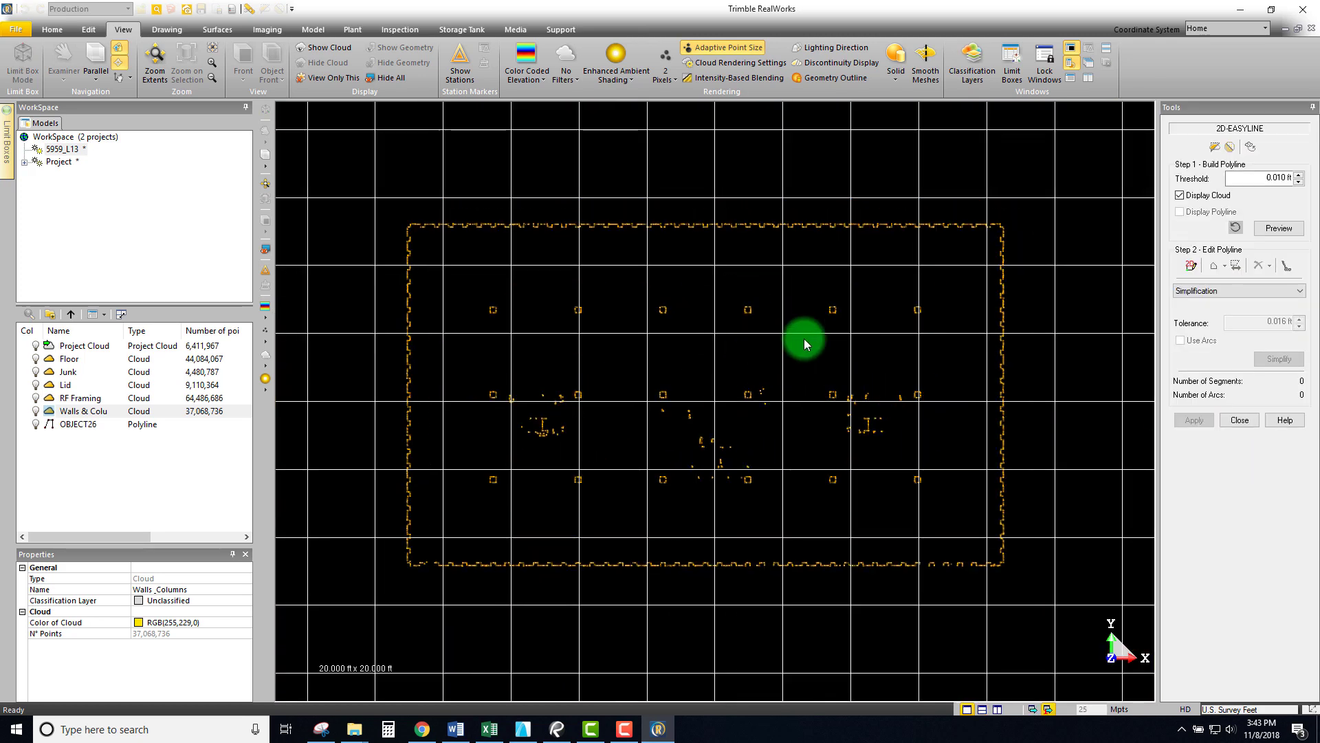
click(1279, 228)
scroll(731, 342, up, 3)
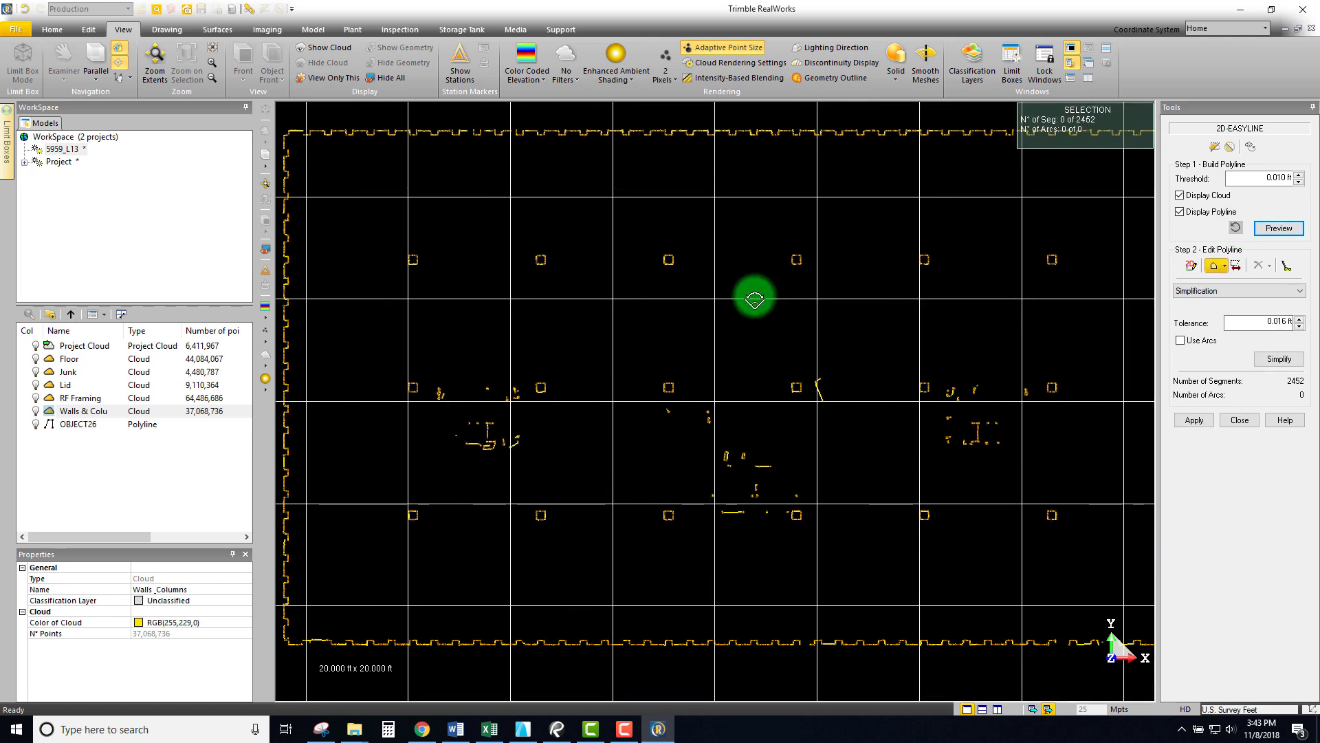
scroll(755, 296, down, 3)
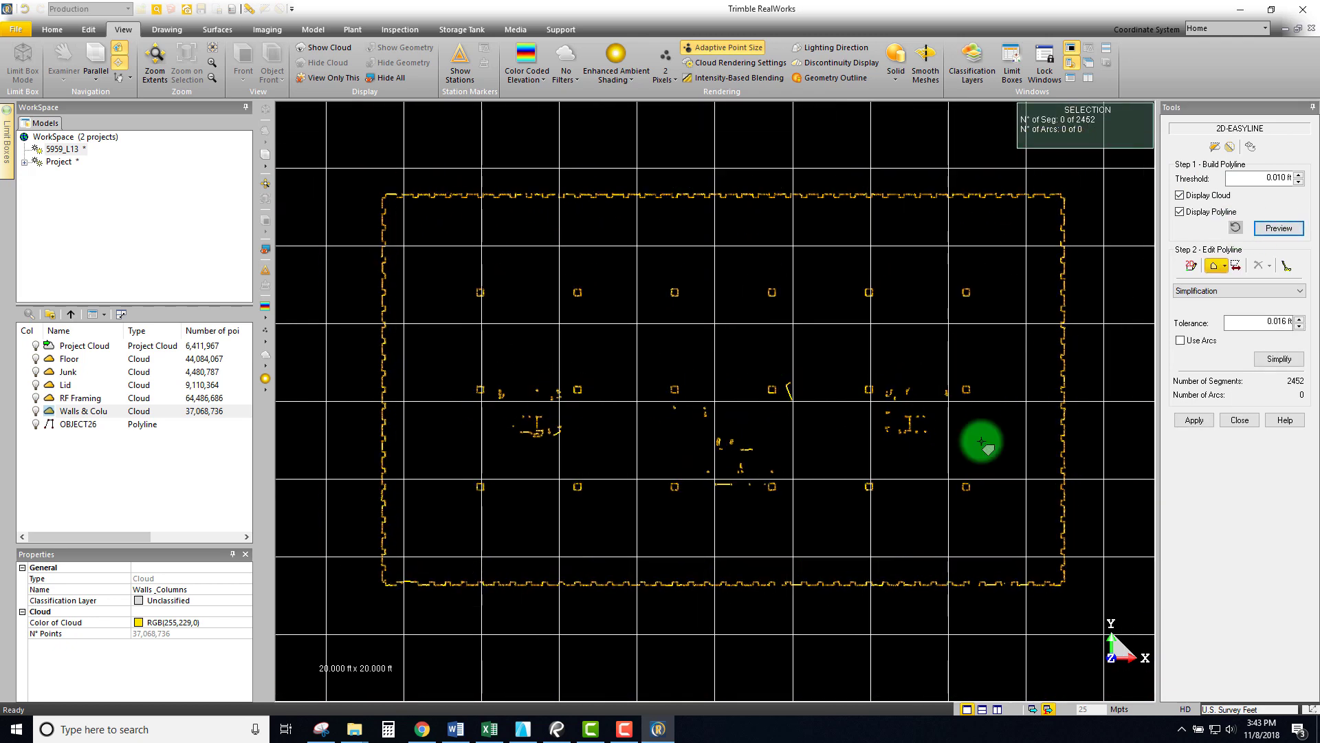
Toggle the cloud display to inspect the previewed wall and column polylines.
click(1181, 196)
scroll(884, 392, up, 4)
scroll(619, 357, down, 2)
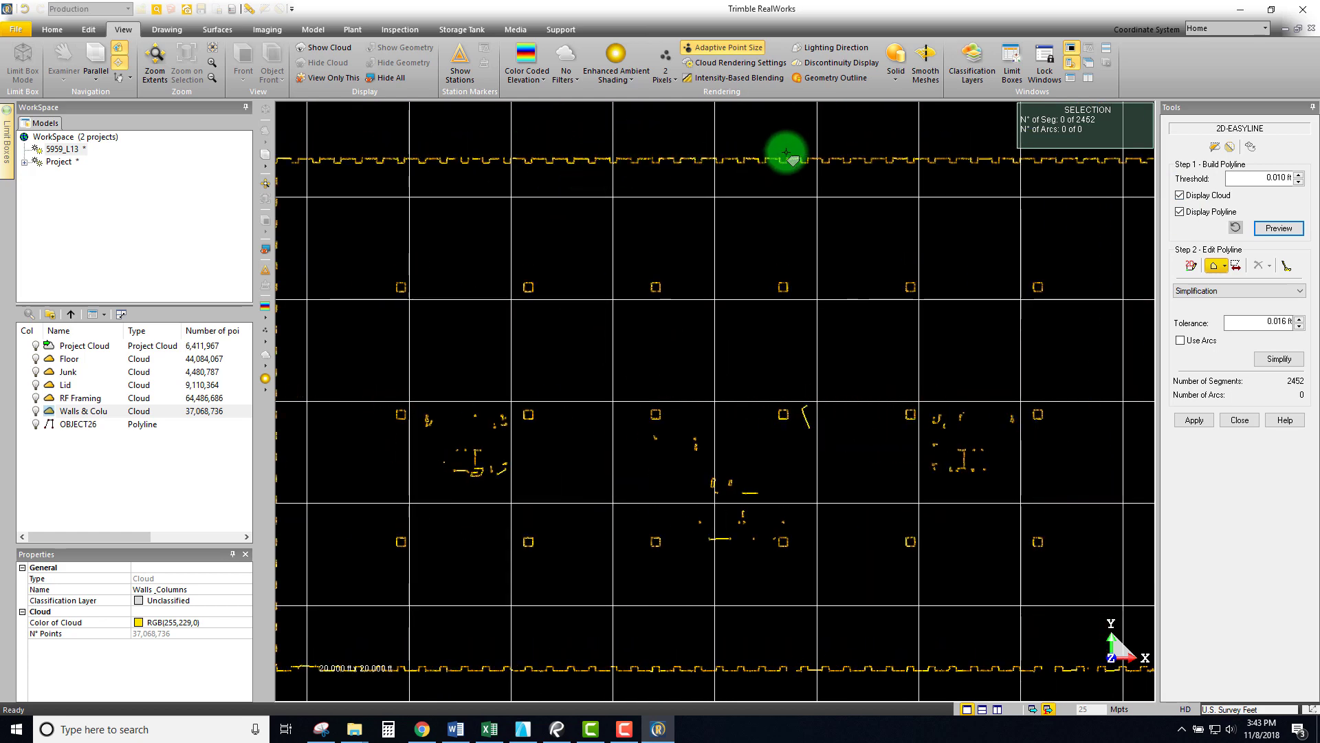
Turn off the cloud display in 2D-EasyLine so that only the previewed polylines are displayed.
middle_drag(820, 187, 813, 171)
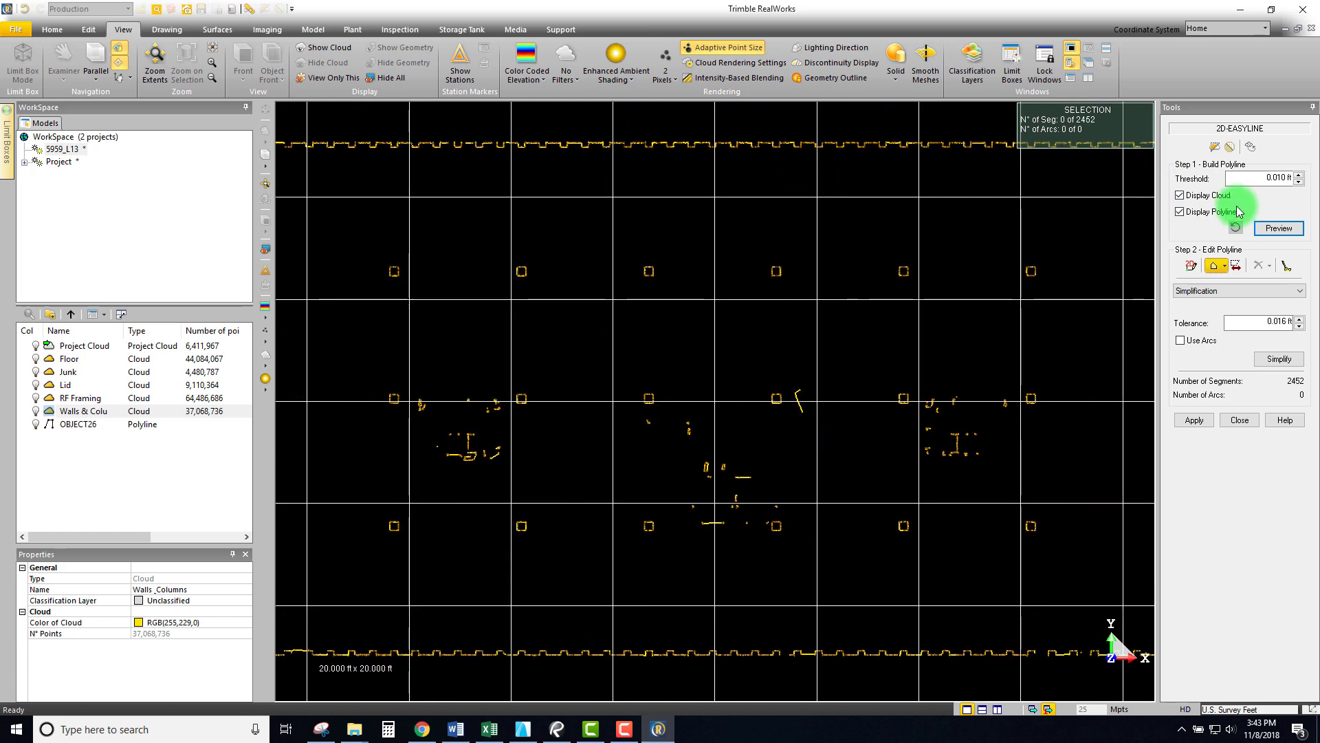
click(1180, 196)
scroll(780, 259, down, 2)
scroll(963, 191, up, 3)
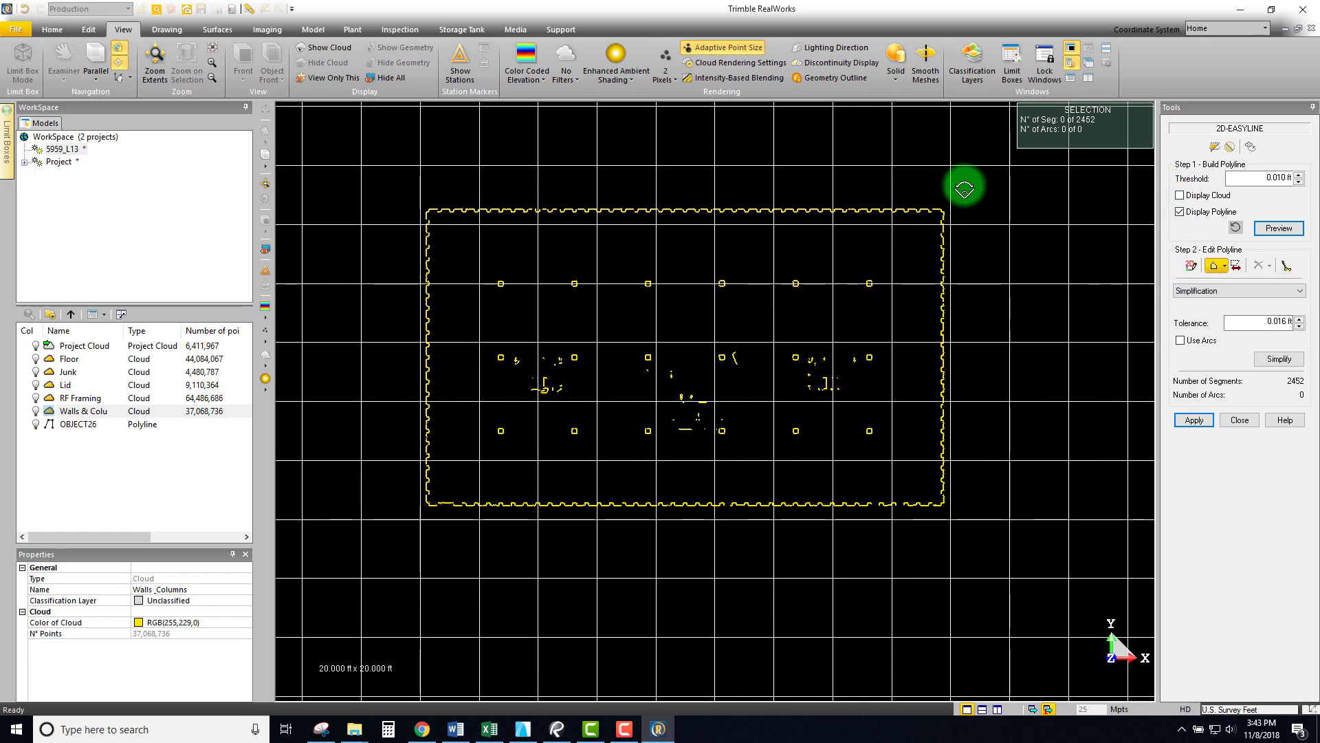
Examine the previewed polylines up close along the perimeter walls, the column outlines and the interior clutter.
scroll(891, 209, up, 2)
scroll(870, 209, up, 10)
scroll(550, 254, down, 12)
scroll(625, 410, up, 4)
scroll(592, 416, up, 10)
scroll(639, 509, down, 8)
middle_drag(638, 538, 772, 184)
scroll(761, 554, up, 5)
scroll(765, 536, down, 10)
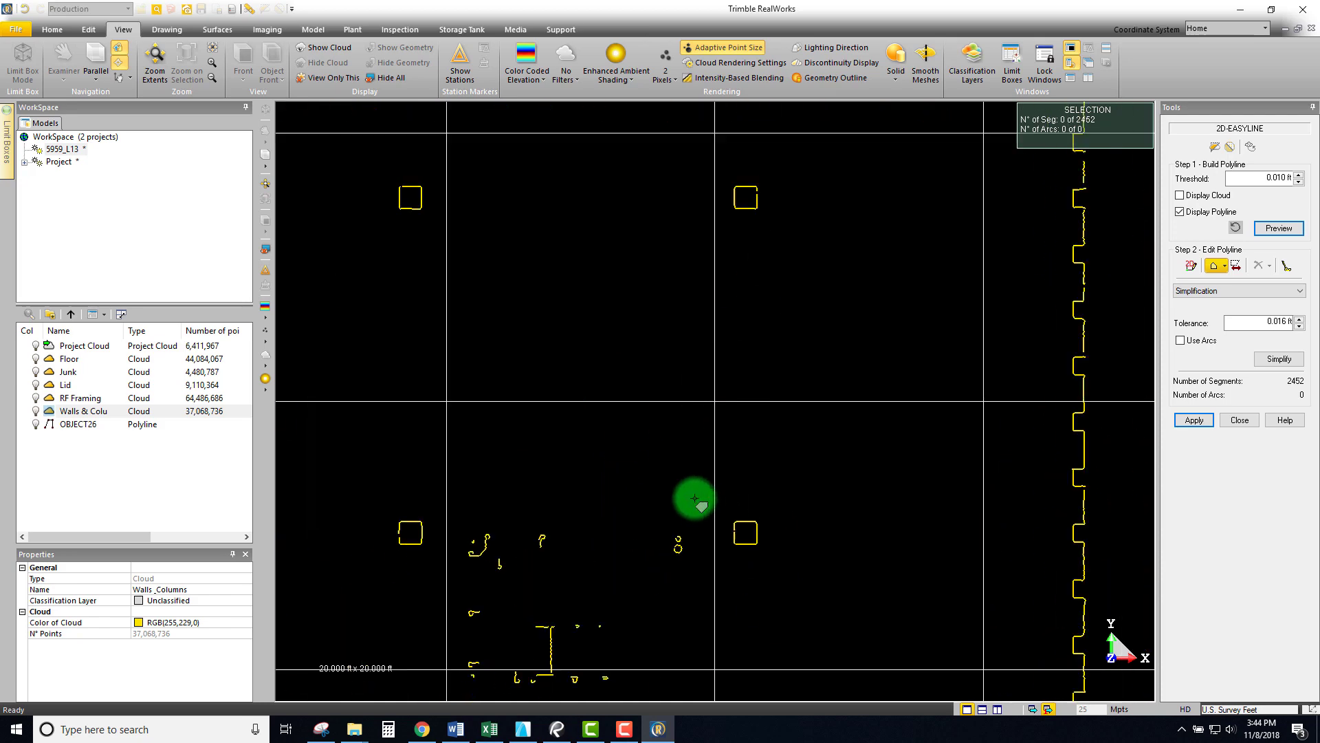
scroll(664, 522, down, 3)
scroll(519, 493, up, 3)
scroll(710, 489, down, 2)
middle_drag(710, 489, 716, 421)
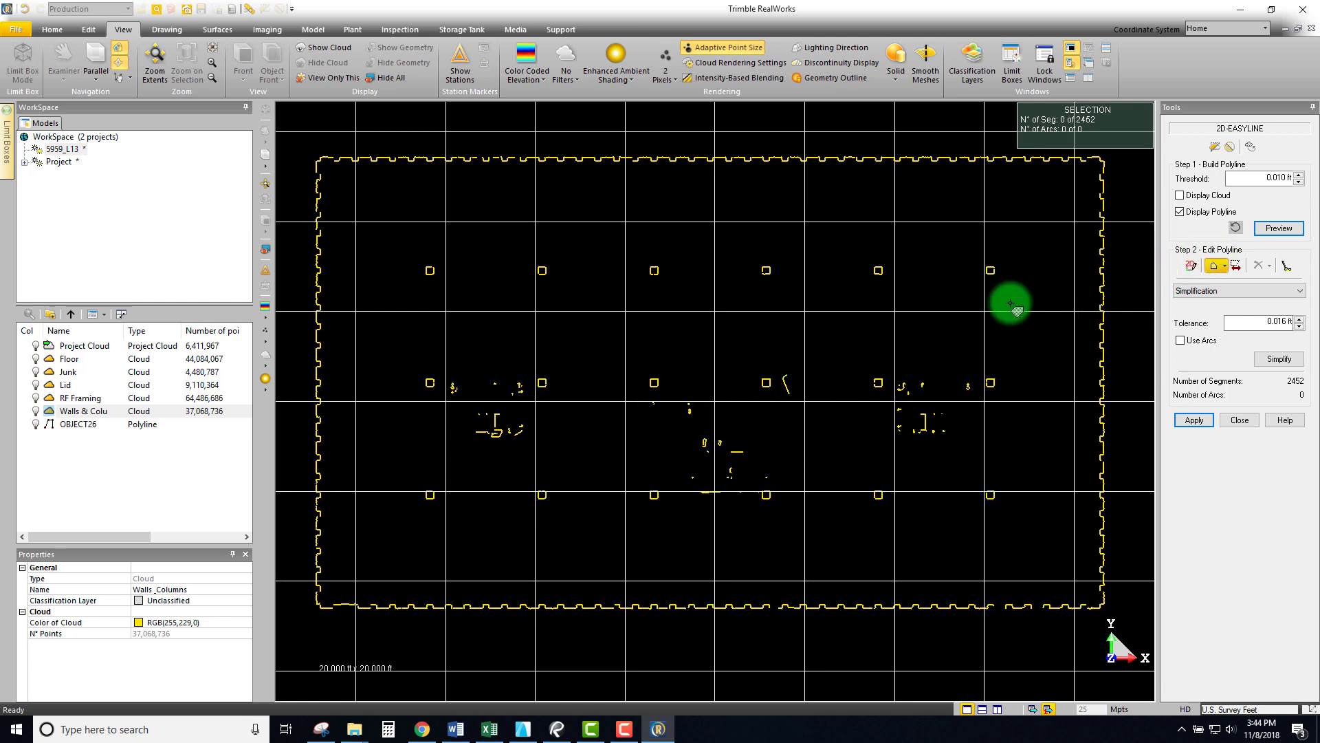
Switch to multi-selection mode and fence and delete the stray angled line beside the column in the middle row.
click(1224, 266)
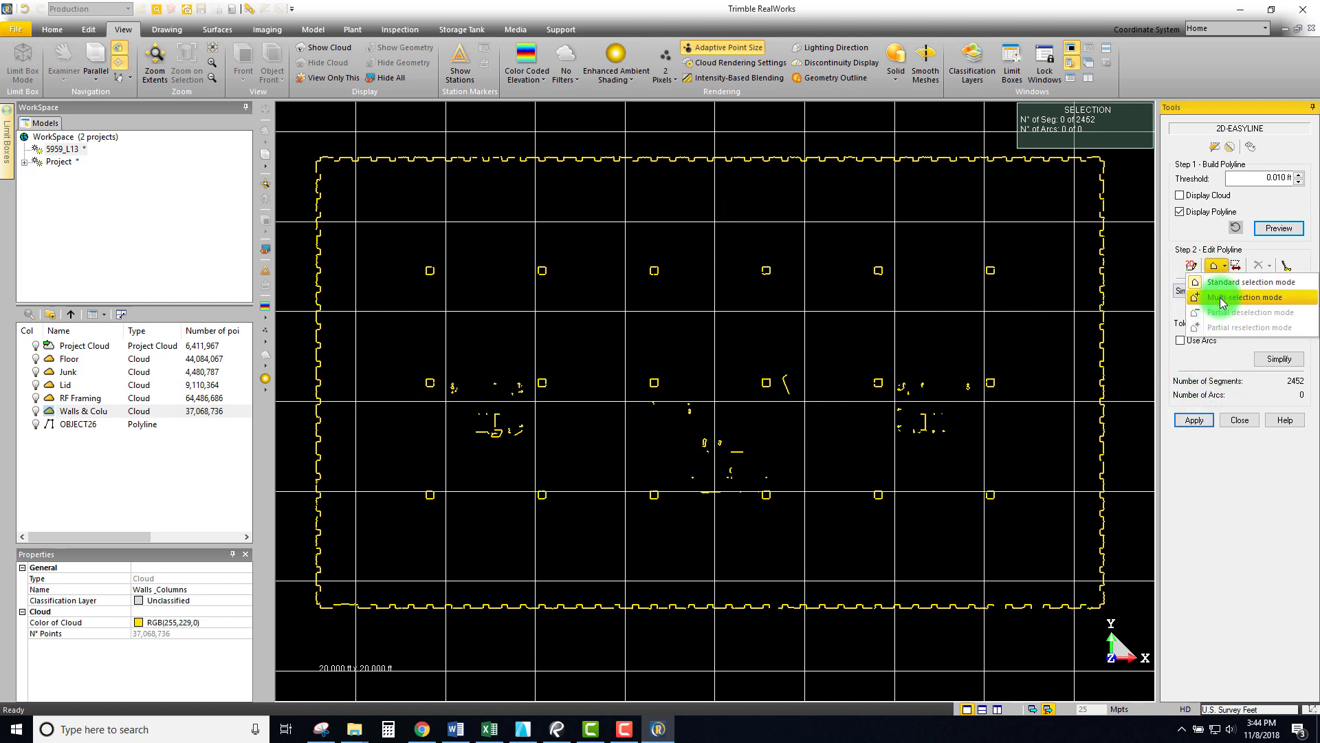
click(1222, 297)
scroll(715, 441, up, 2)
click(835, 301)
click(833, 376)
click(889, 387)
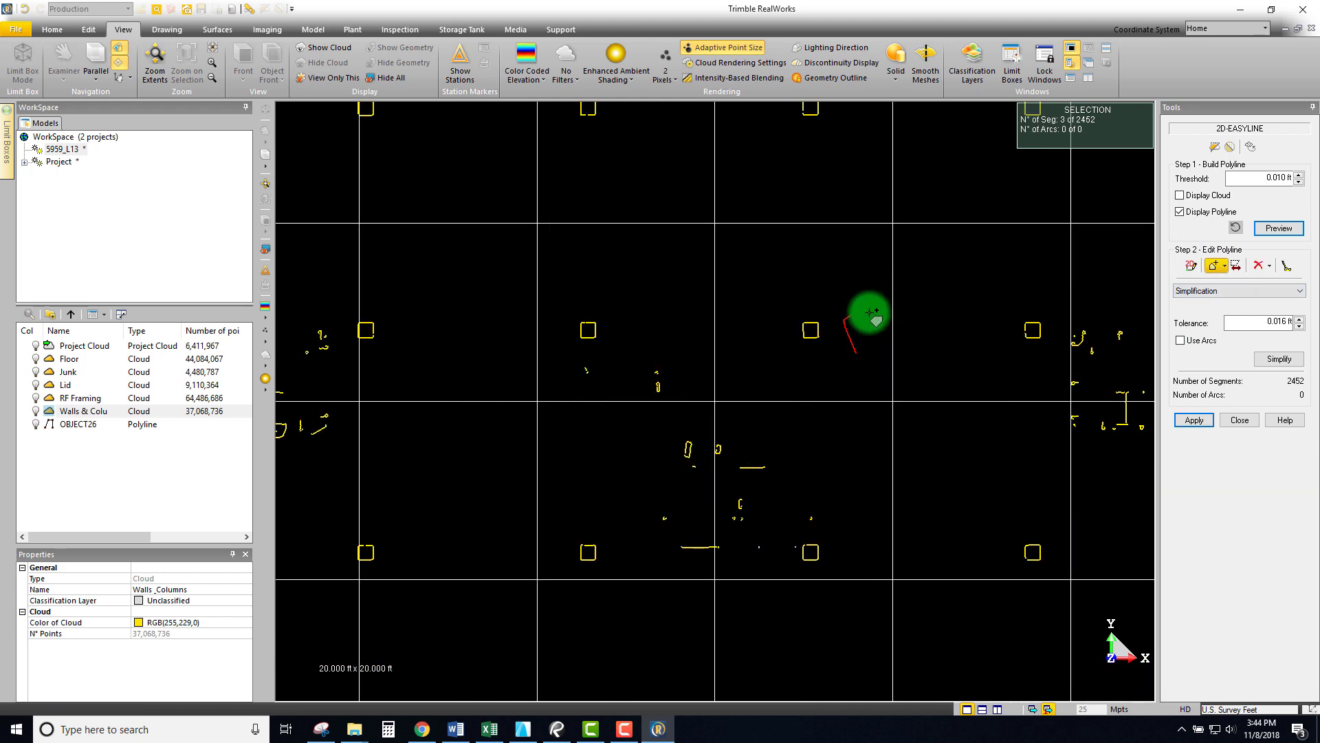
key(Delete)
Fence and delete the long horizontal stray line level with the lower column row, in the central clutter.
scroll(749, 379, down, 3)
middle_drag(733, 393, 909, 358)
scroll(900, 464, up, 7)
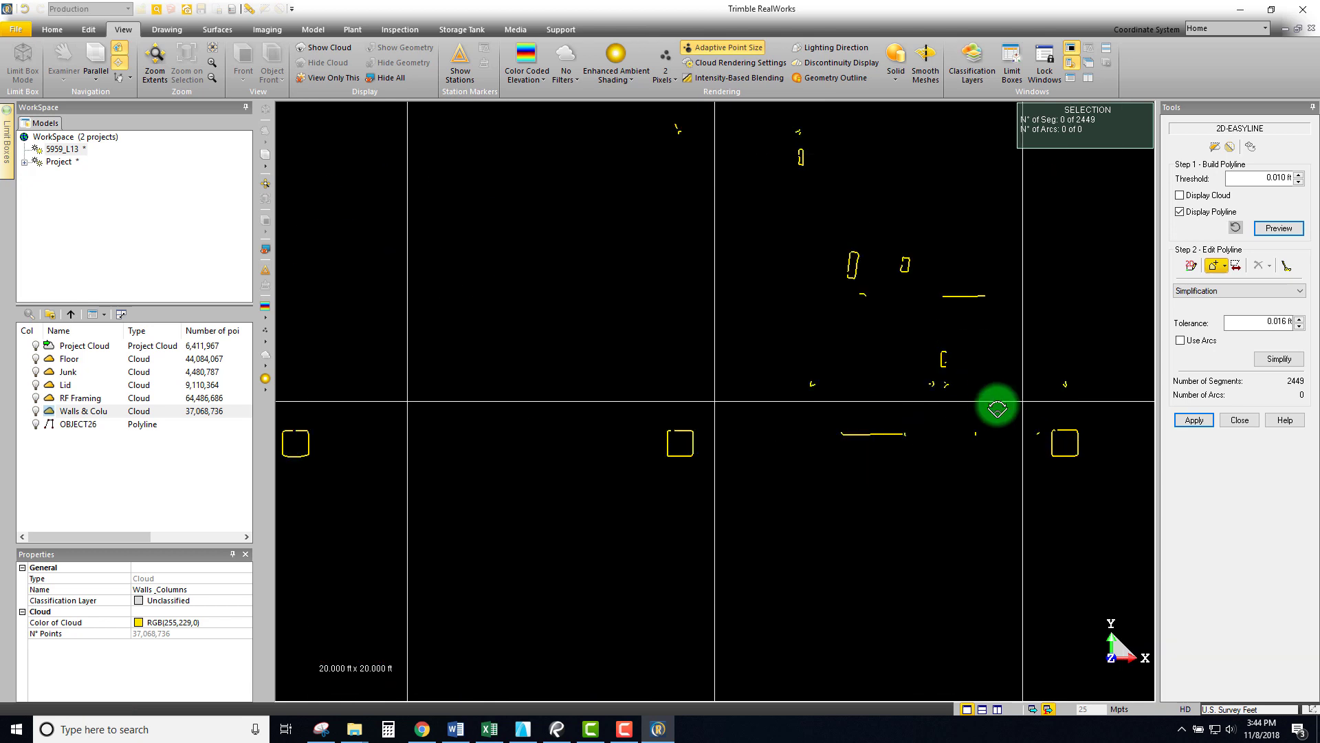
middle_drag(997, 404, 975, 415)
click(911, 476)
click(899, 422)
click(799, 430)
double_click(787, 484)
key(Delete)
Fence and delete the short horizontal stray line beneath the small rectangular outlines in the central clutter.
scroll(808, 478, down, 3)
scroll(1000, 412, up, 3)
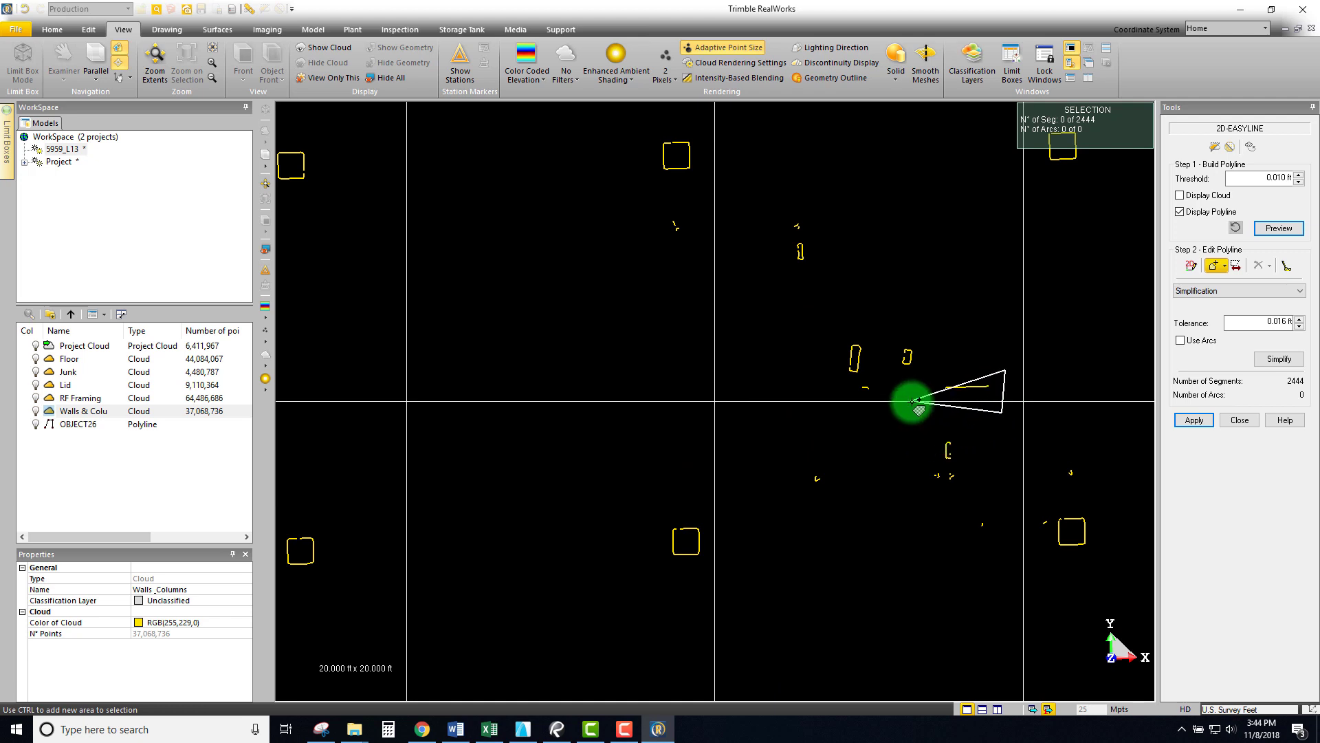
double_click(942, 369)
key(Delete)
Fence the wall-like cluster and surrounding fragments below the middle column row at the building's west end, and delete them.
scroll(1025, 399, down, 3)
scroll(751, 378, up, 4)
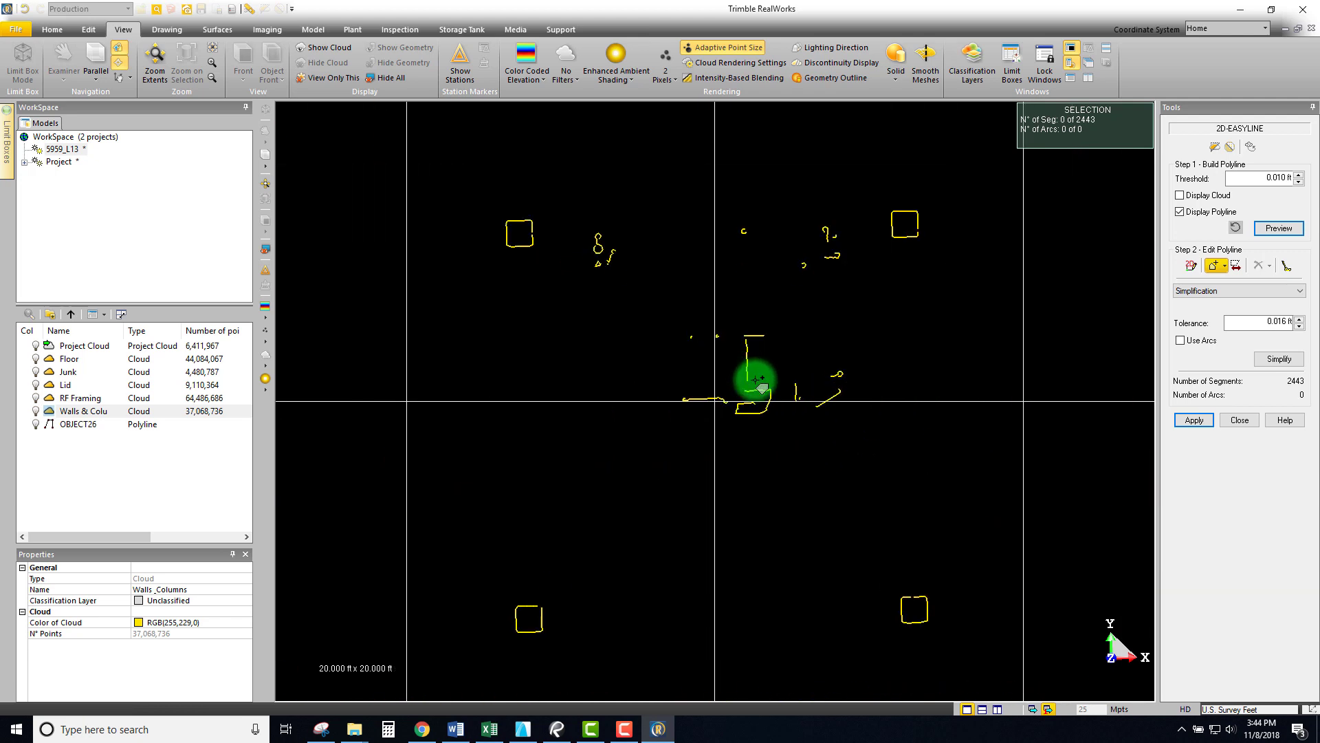
click(834, 484)
click(905, 397)
click(817, 364)
click(799, 286)
click(701, 278)
click(569, 300)
double_click(561, 444)
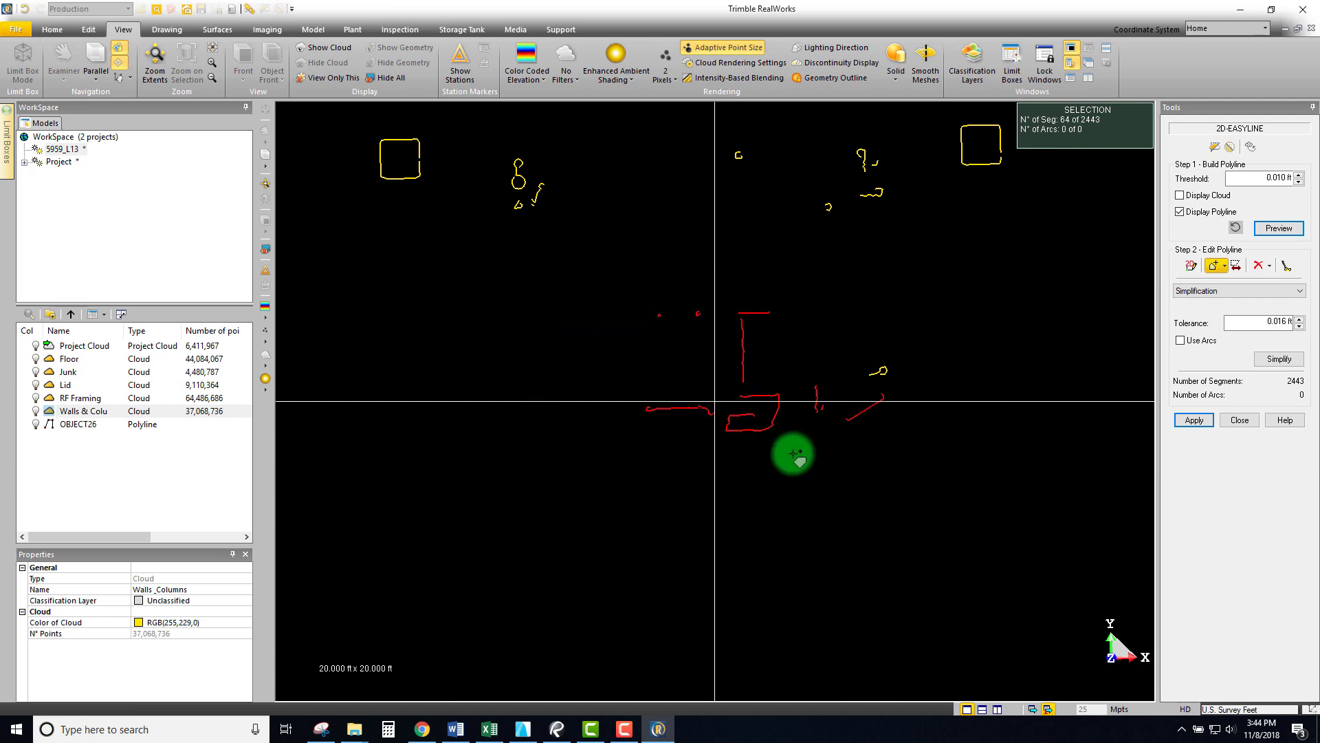
scroll(805, 301, down, 5)
scroll(663, 342, up, 1)
scroll(831, 365, down, 4)
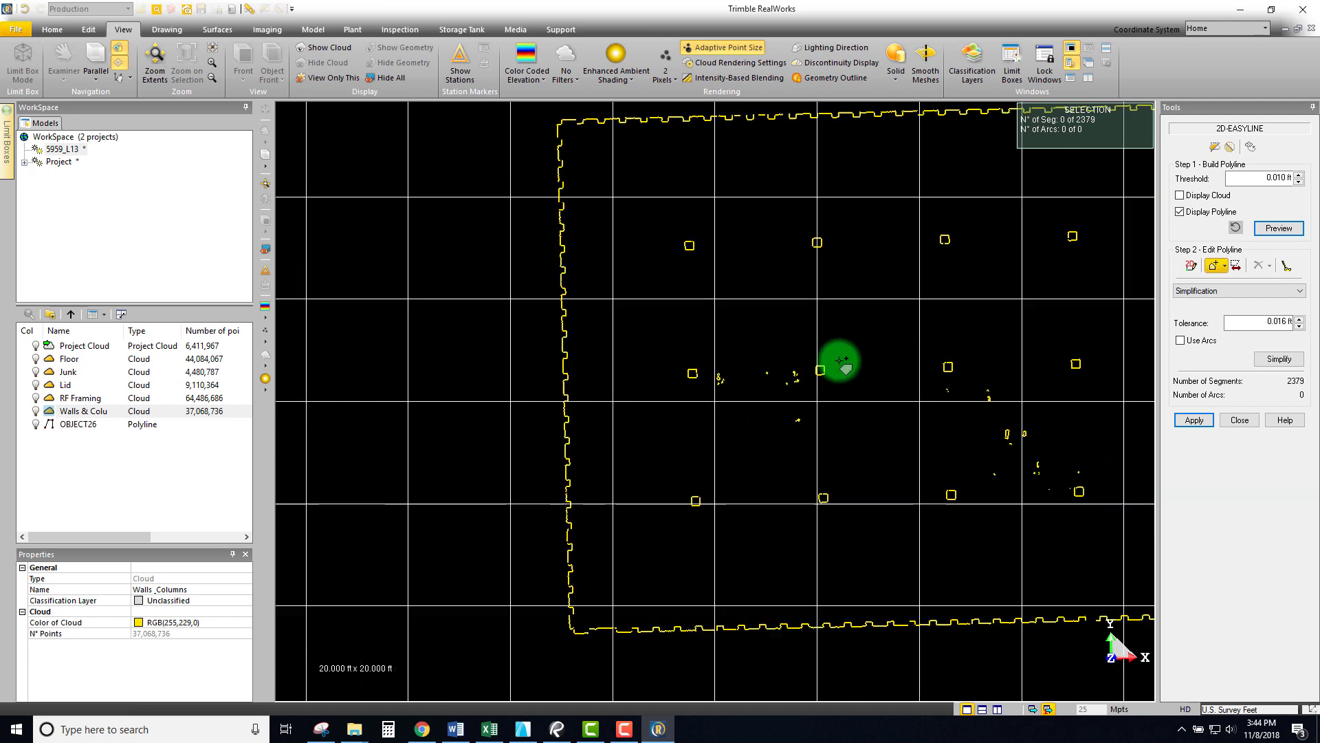
Fence and delete the I-shaped polyline and the fragments around it in the building's east-end cluster.
scroll(1046, 397, up, 5)
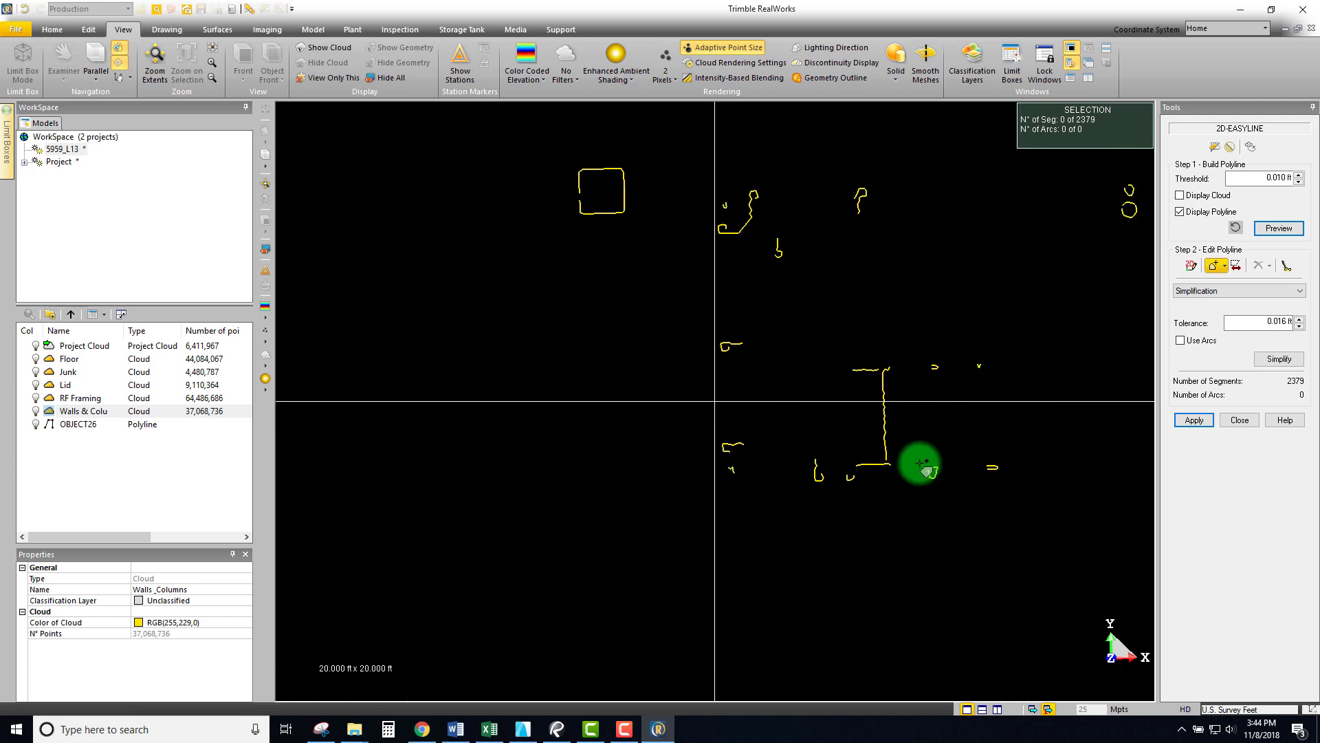
click(860, 502)
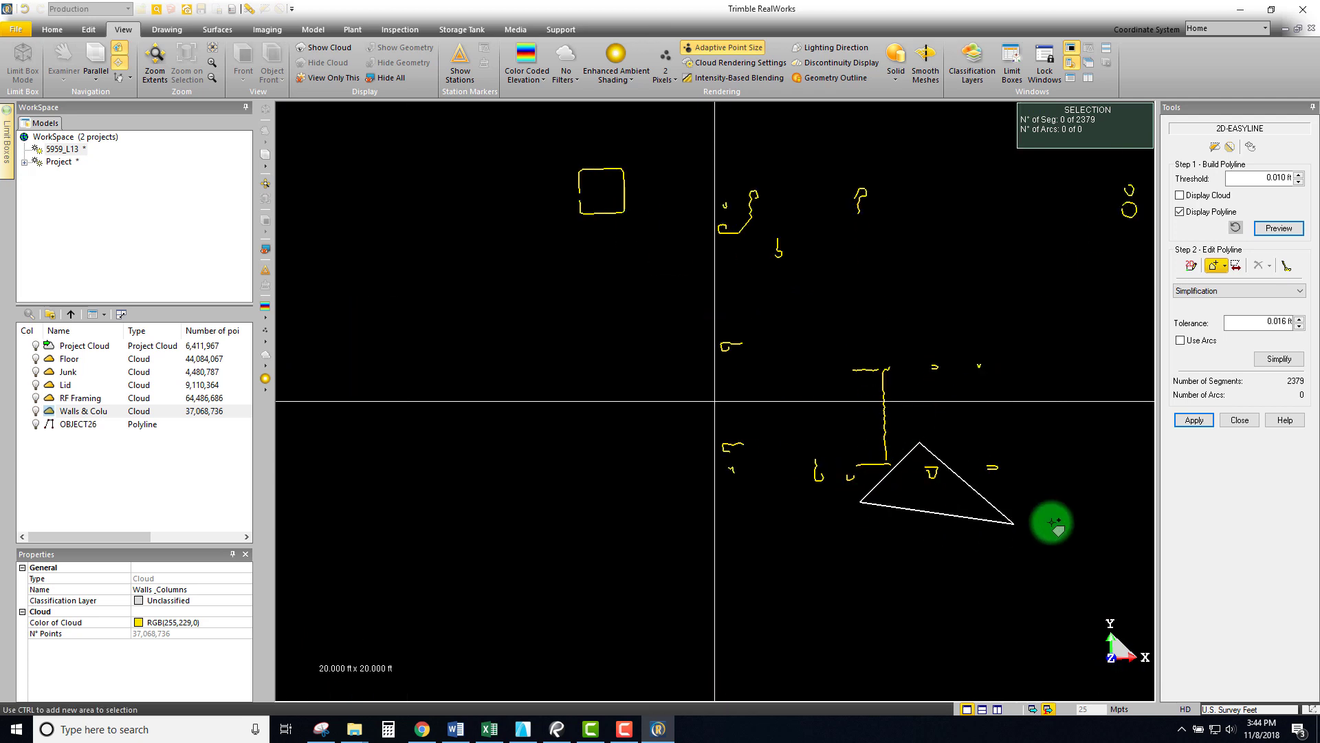
click(1000, 498)
click(1068, 445)
click(1012, 311)
click(819, 301)
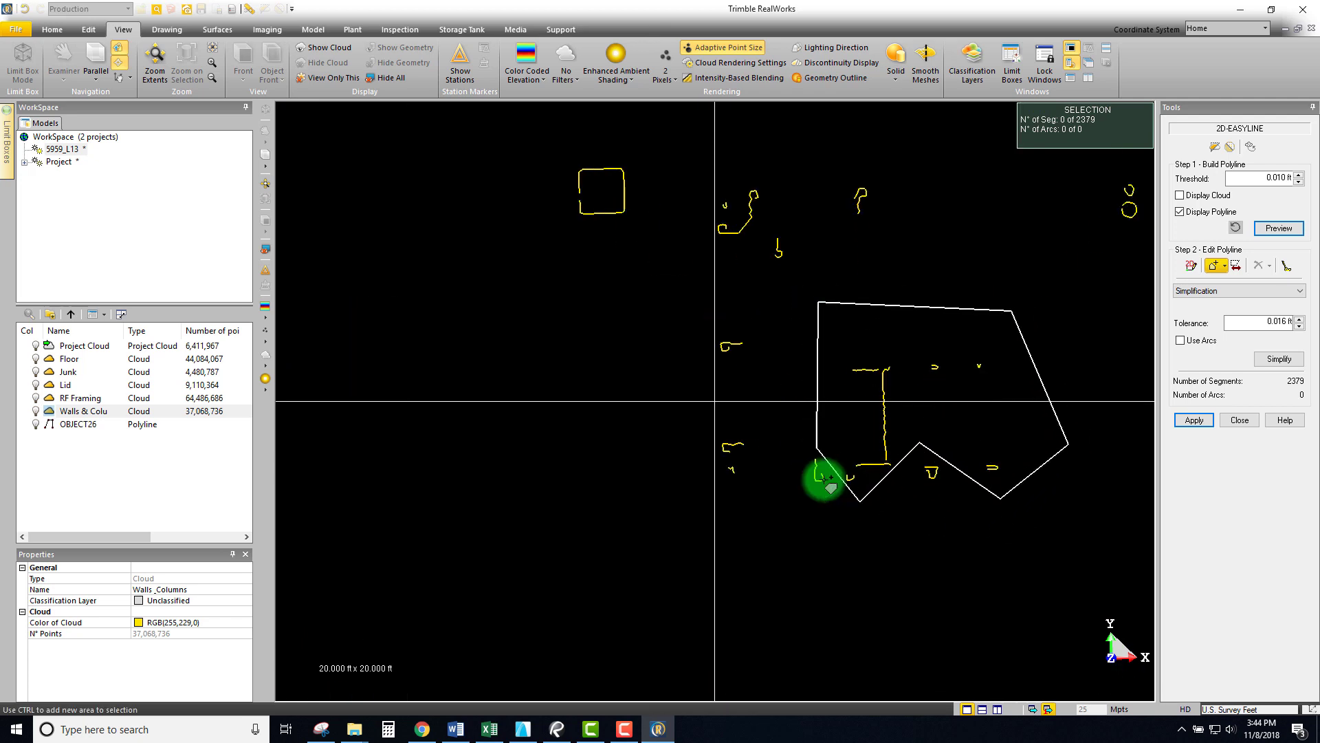
double_click(833, 479)
key(Delete)
Apply the edited 2D-EasyLine polylines and create them as a cross-cut polyline object.
scroll(778, 460, down, 8)
middle_drag(746, 433, 860, 416)
scroll(763, 406, up, 1)
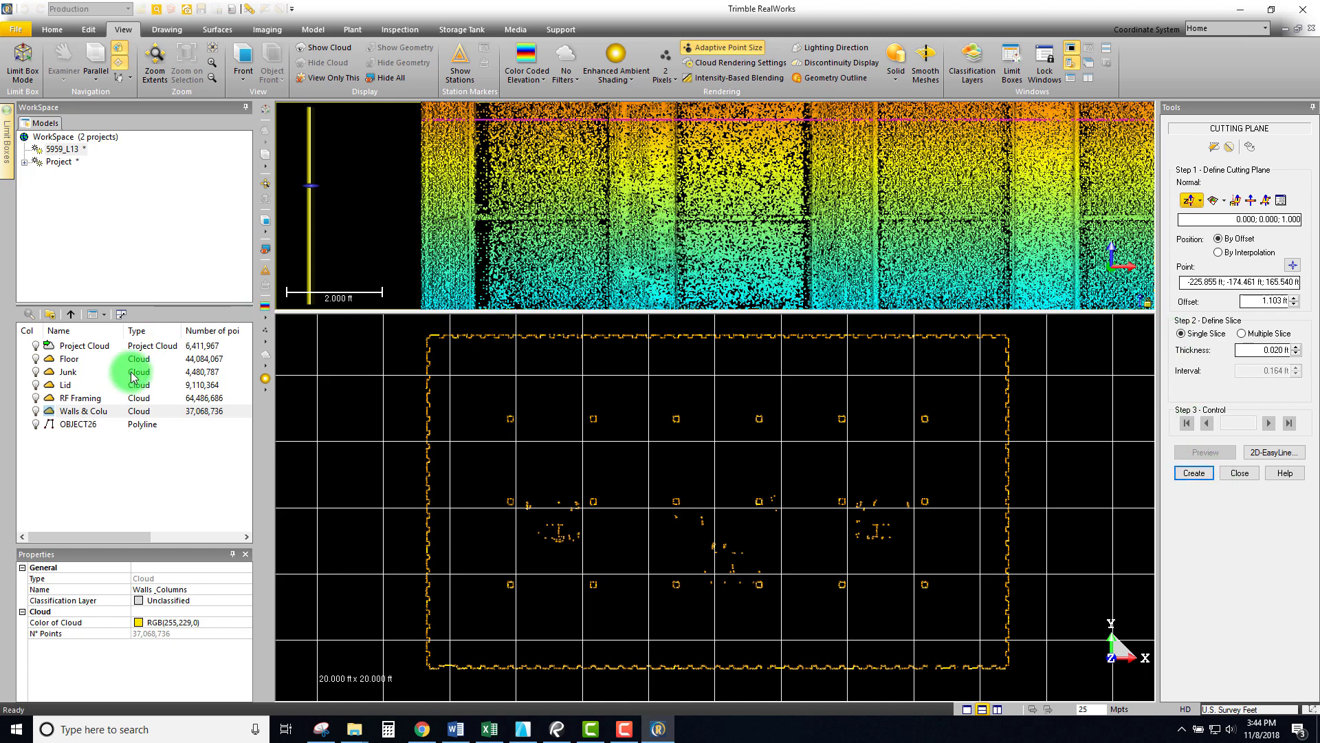
scroll(803, 201, down, 2)
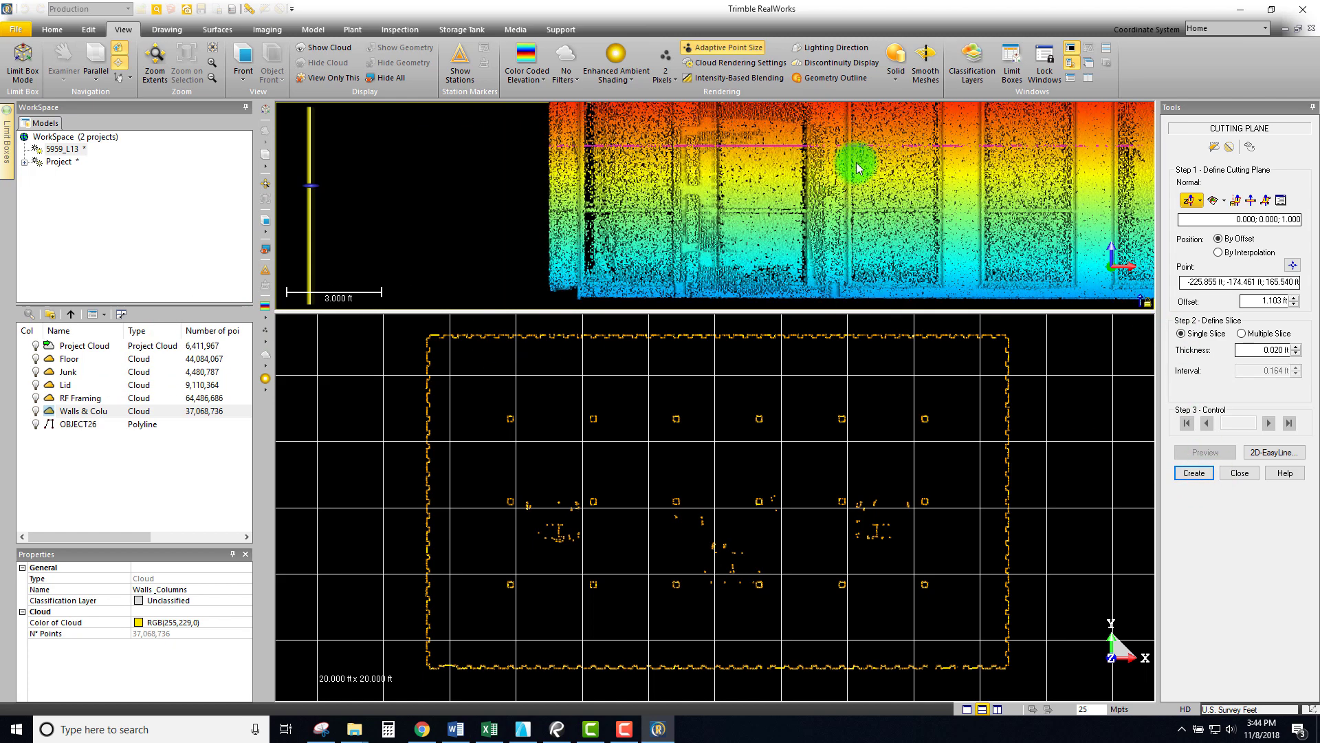
middle_drag(856, 169, 735, 239)
scroll(671, 147, down, 1)
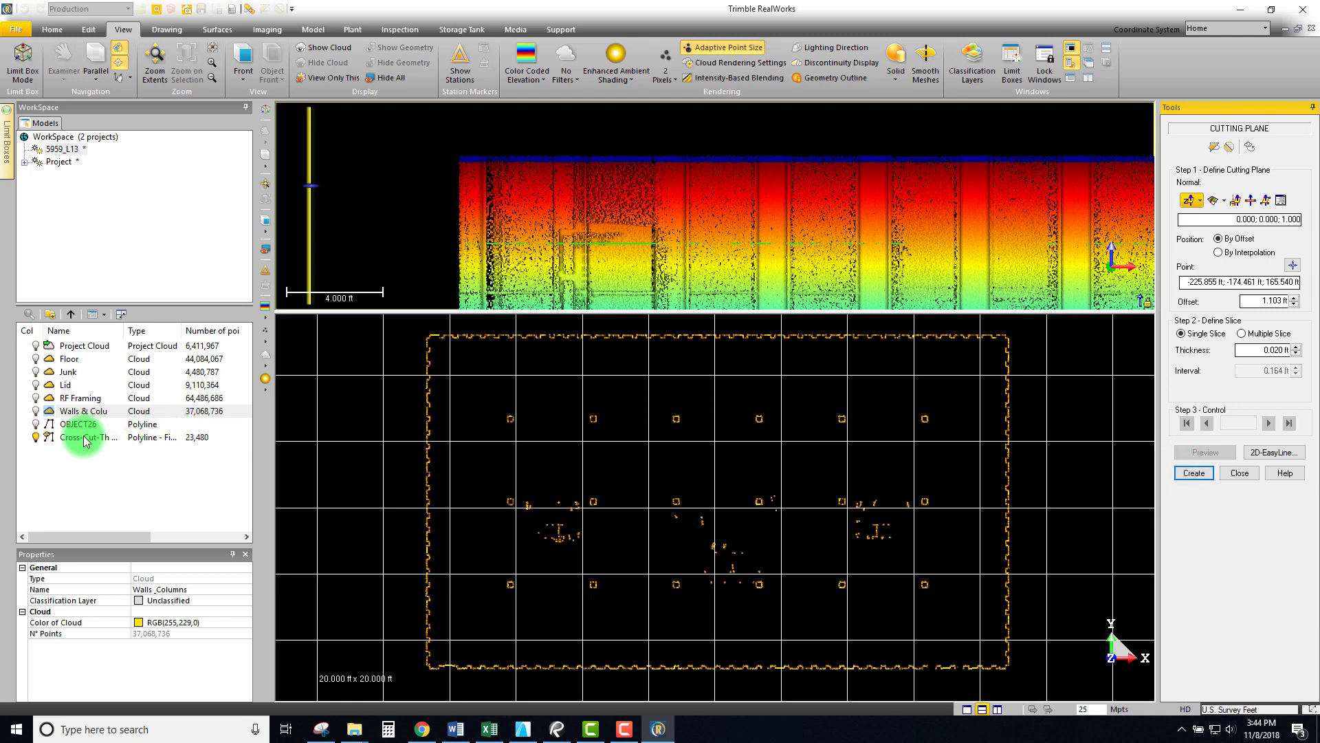
Rename the cross-cut polyline to "L13 Cols & Walls 0.020 ft".
click(96, 438)
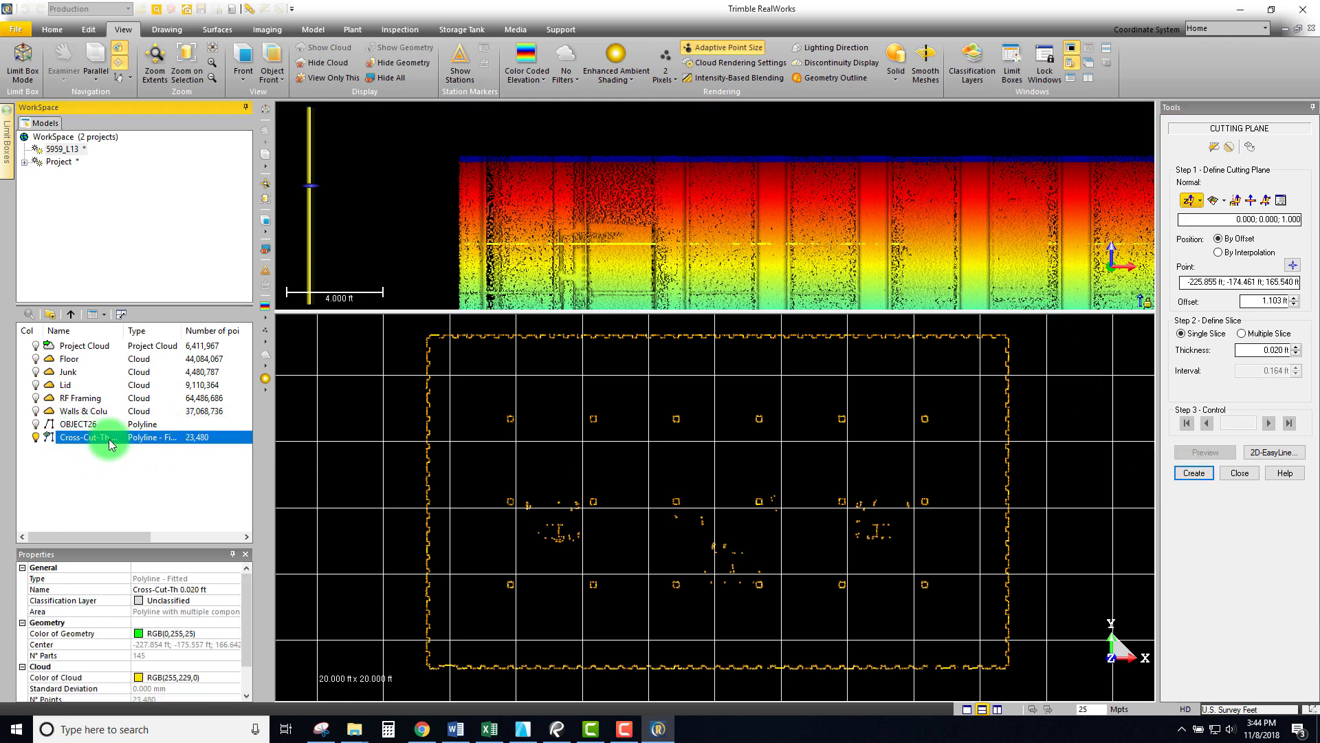
click(177, 589)
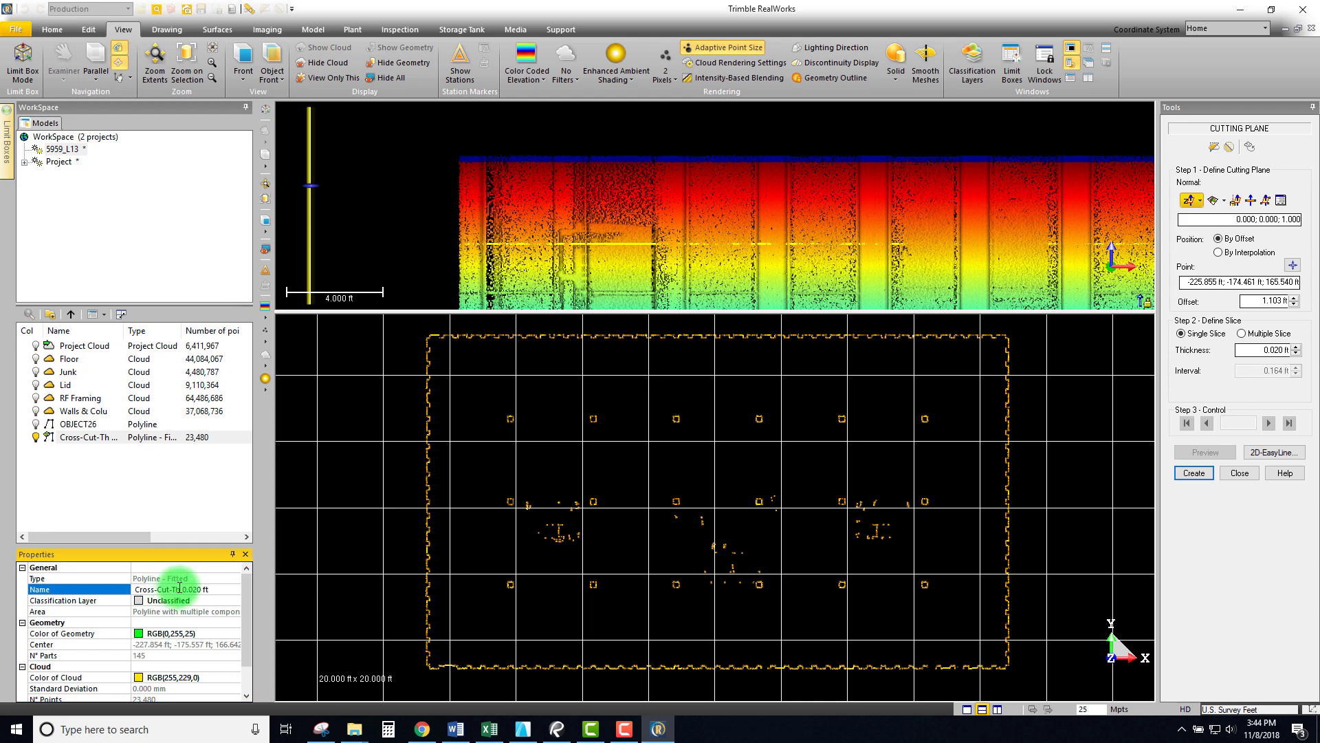
text(L13)
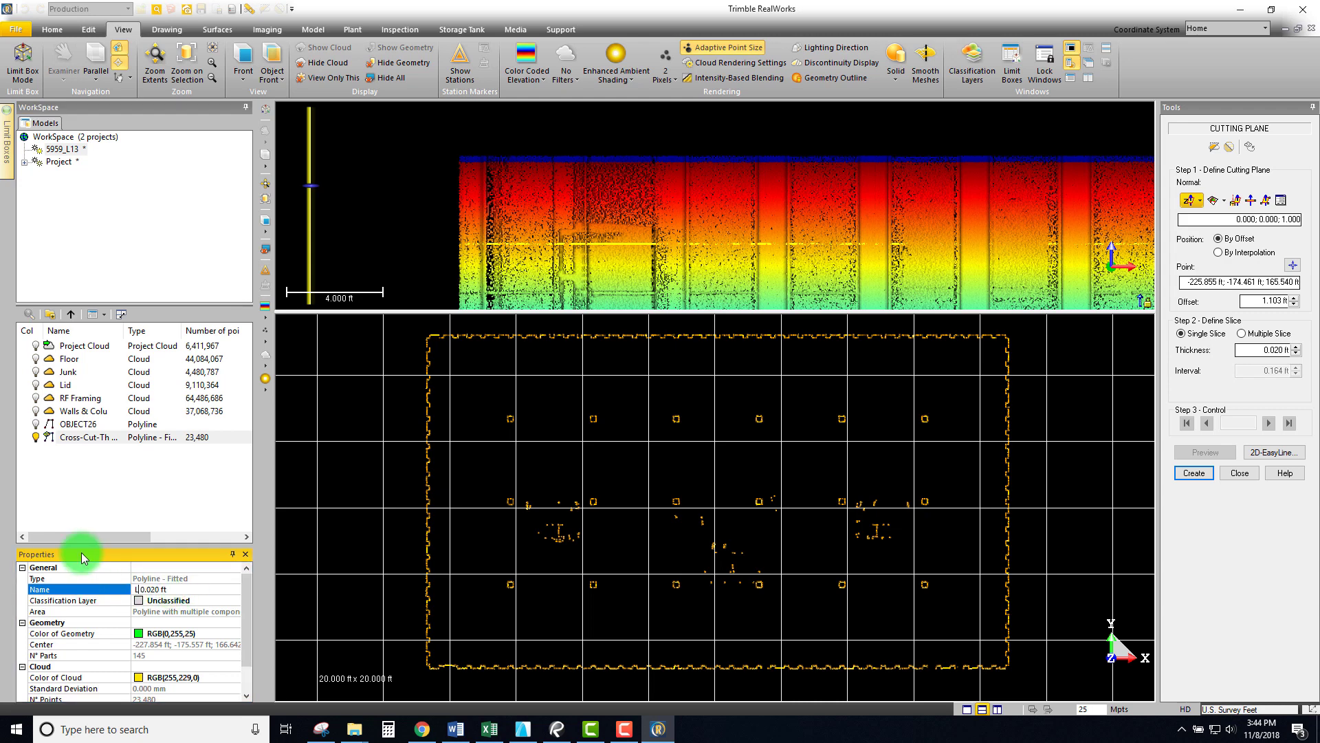
text( Cols & Walls)
key(Return)
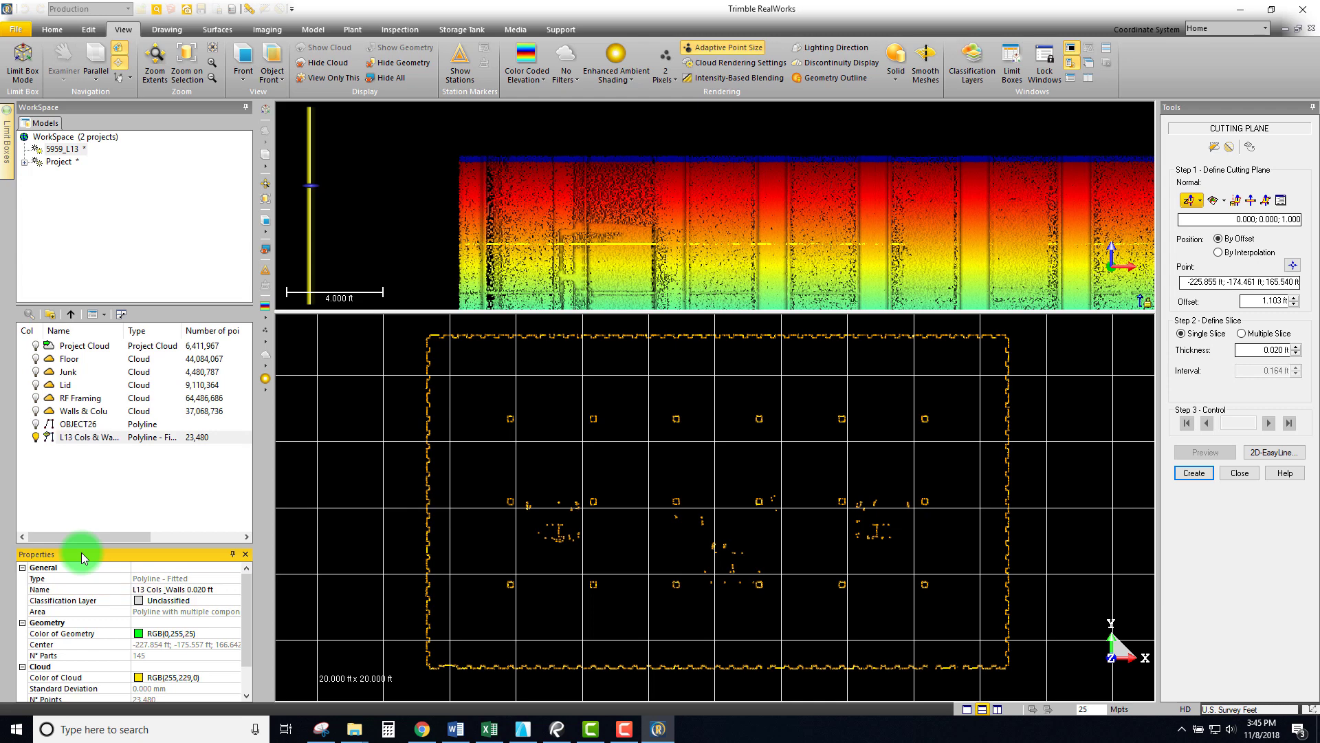
Check the slice in plan view and close the Cutting Plane tool.
click(79, 462)
click(77, 435)
mouse_move(717, 452)
middle_down()
mouse_move(695, 430)
mouse_move(728, 472)
middle_up()
scroll(695, 431, down, 3)
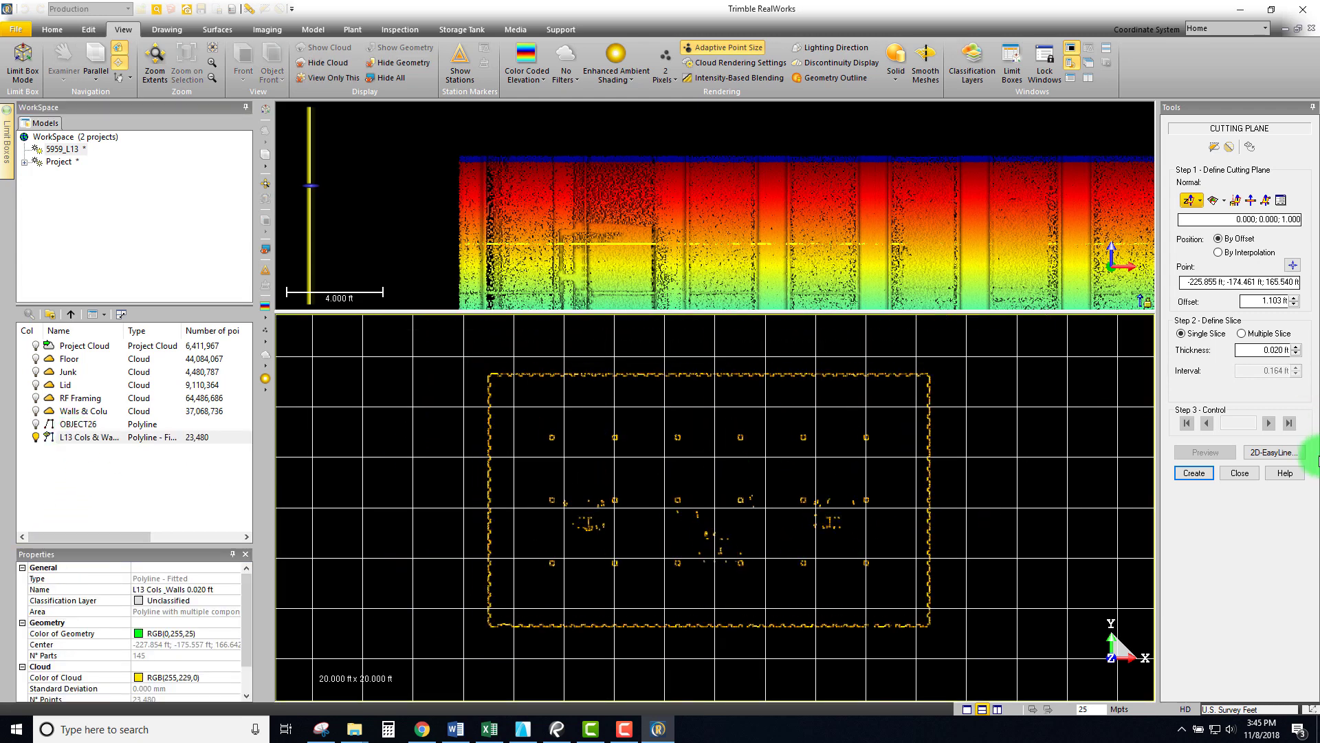
click(1241, 474)
click(684, 297)
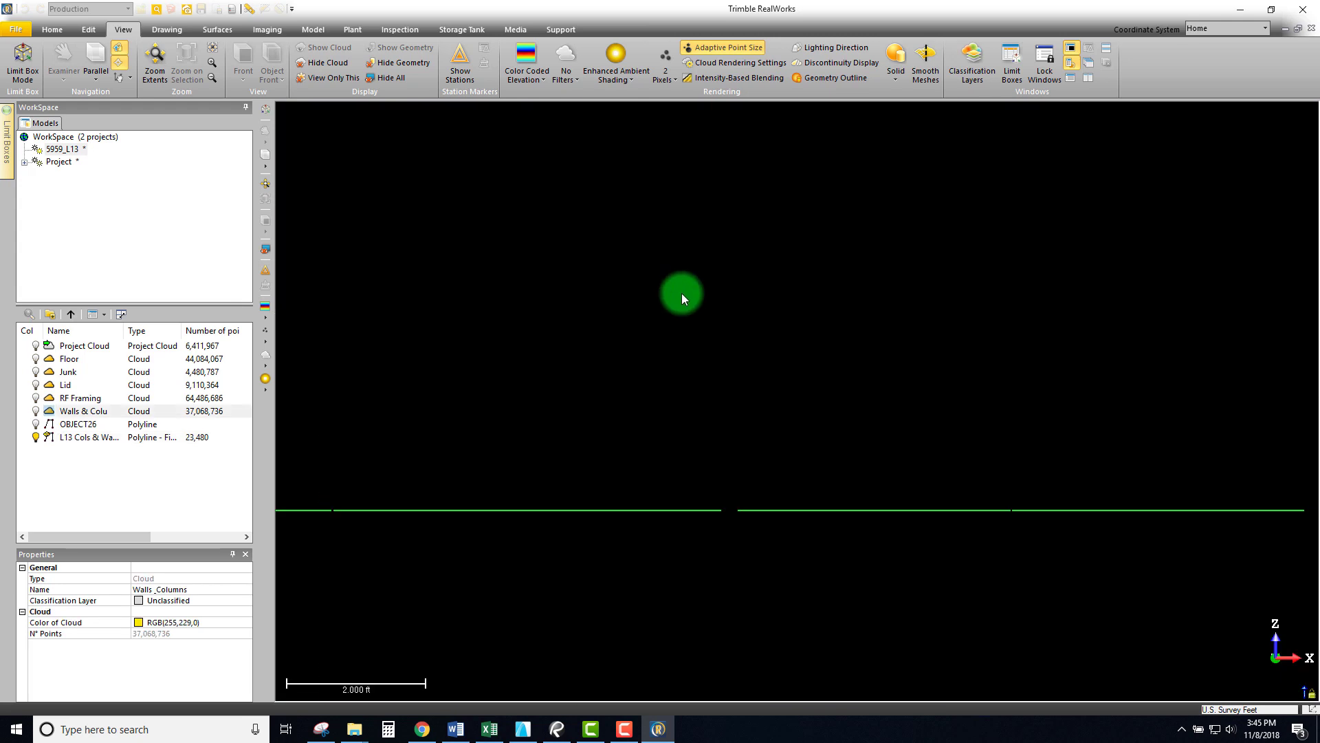
Display only the RF Framing cloud, hiding the other objects.
click(76, 399)
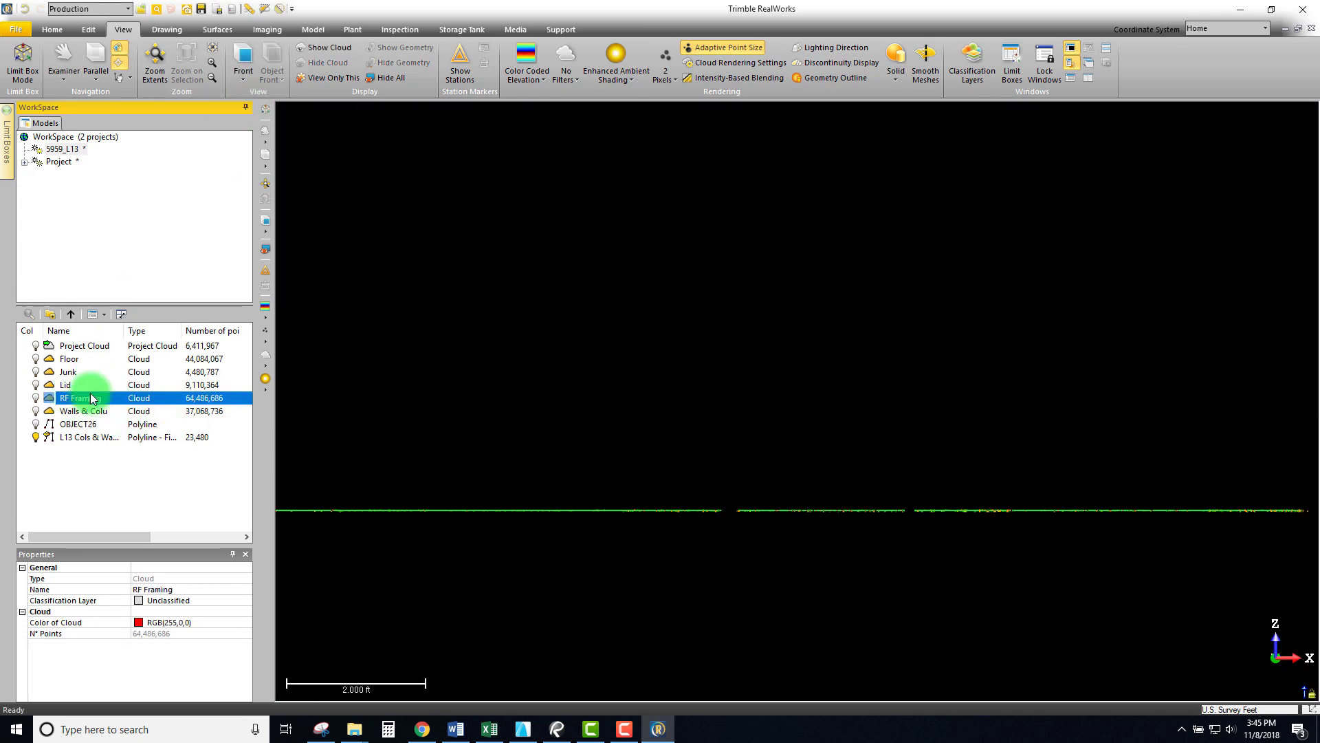
right_click(84, 403)
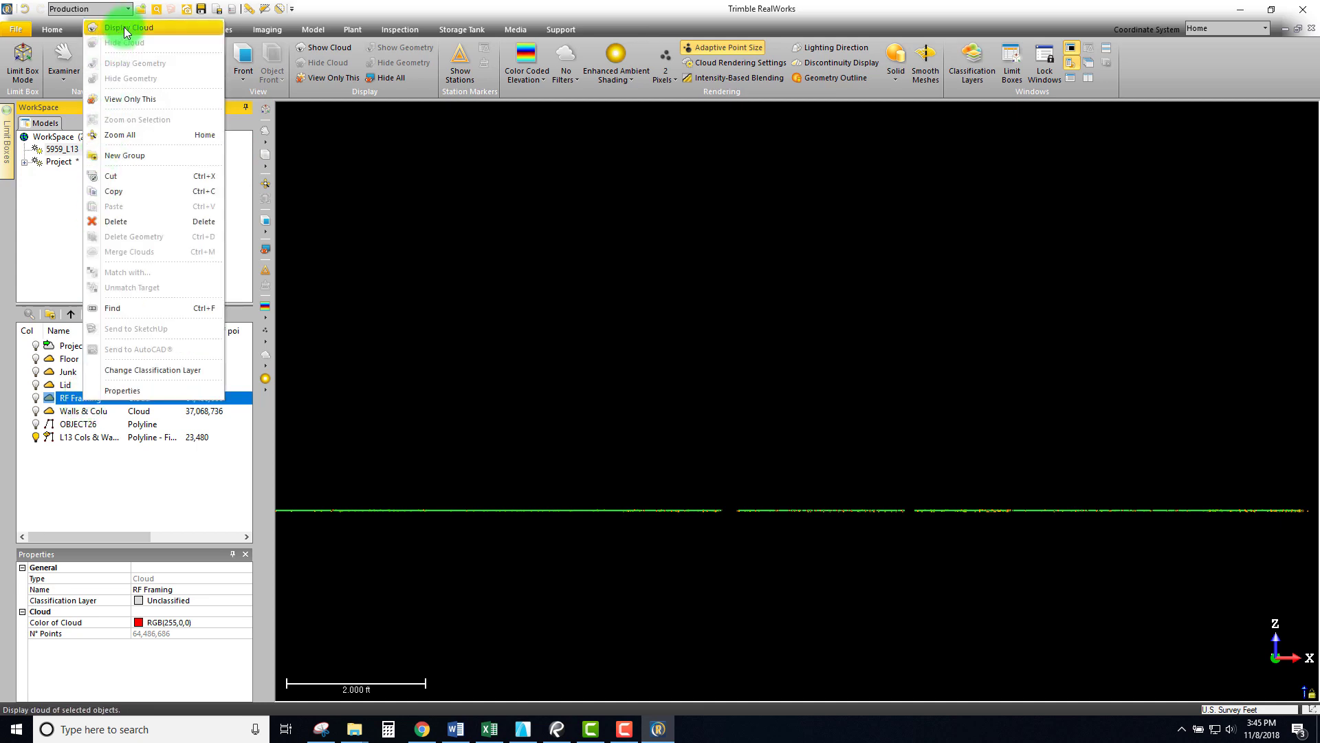
click(74, 443)
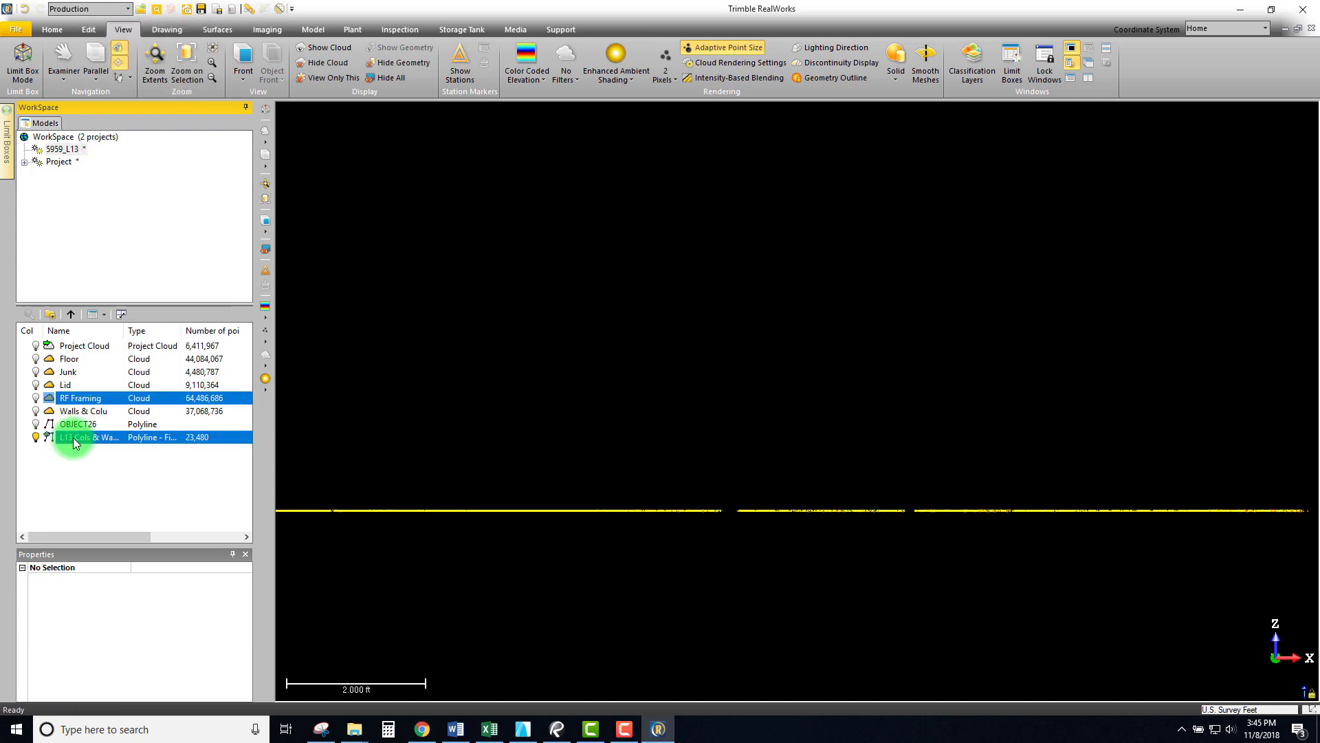
right_click(57, 436)
click(67, 415)
click(69, 398)
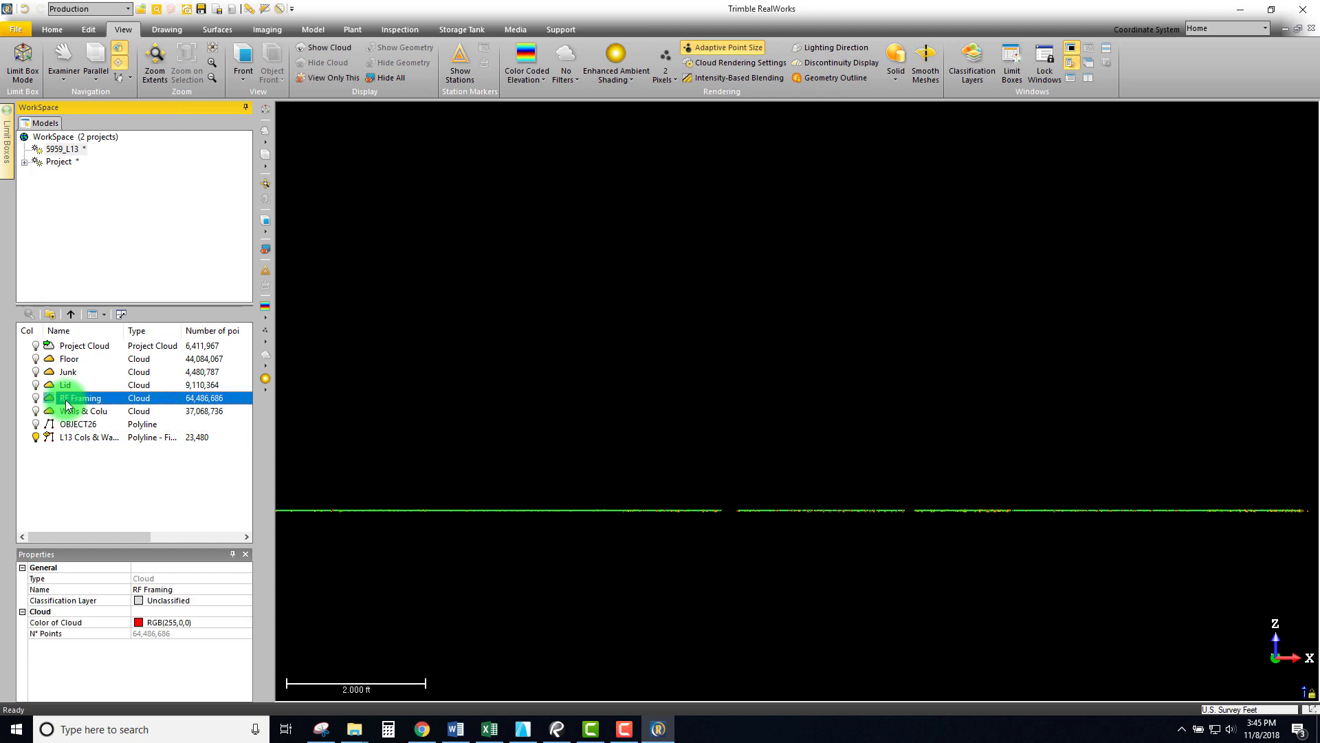
right_click(66, 397)
click(112, 101)
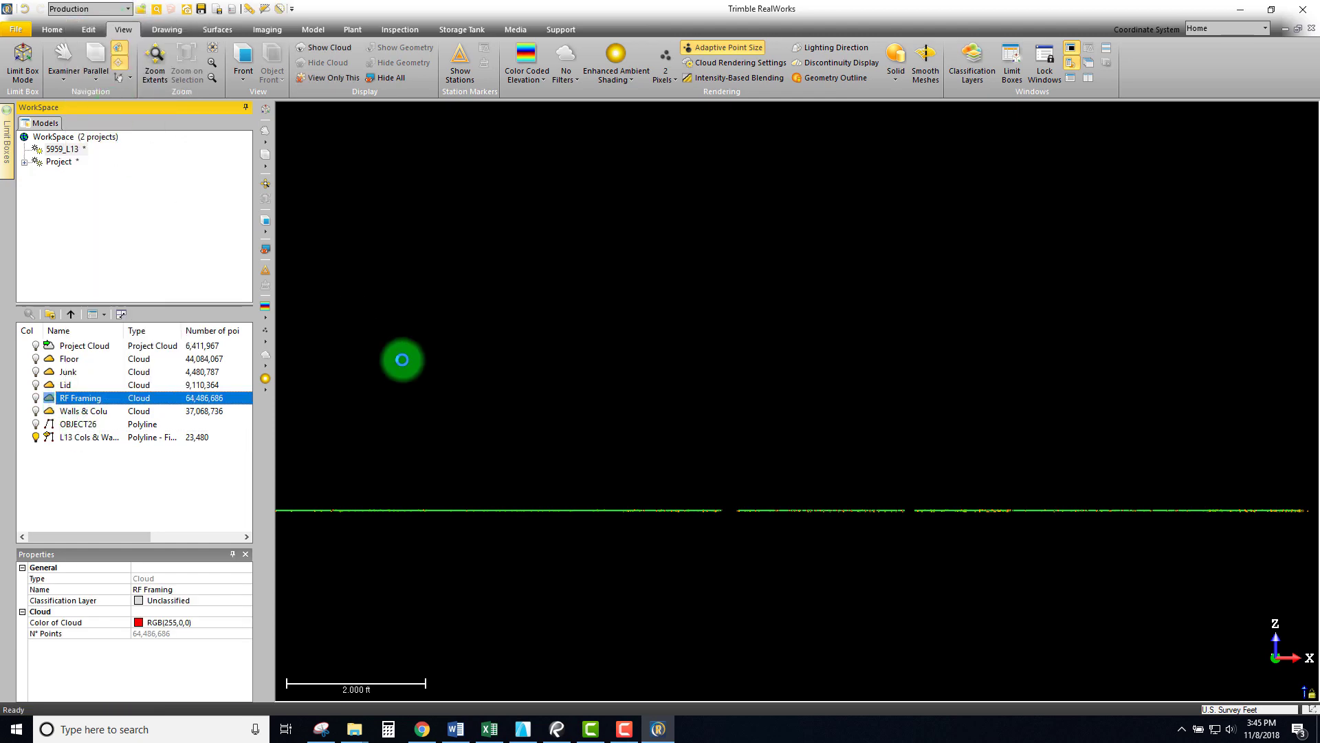
Examine the side profile of the RF Framing cloud at the slab edge and the raised pans above it.
scroll(441, 408, down, 5)
middle_drag(493, 396, 711, 453)
scroll(664, 423, up, 5)
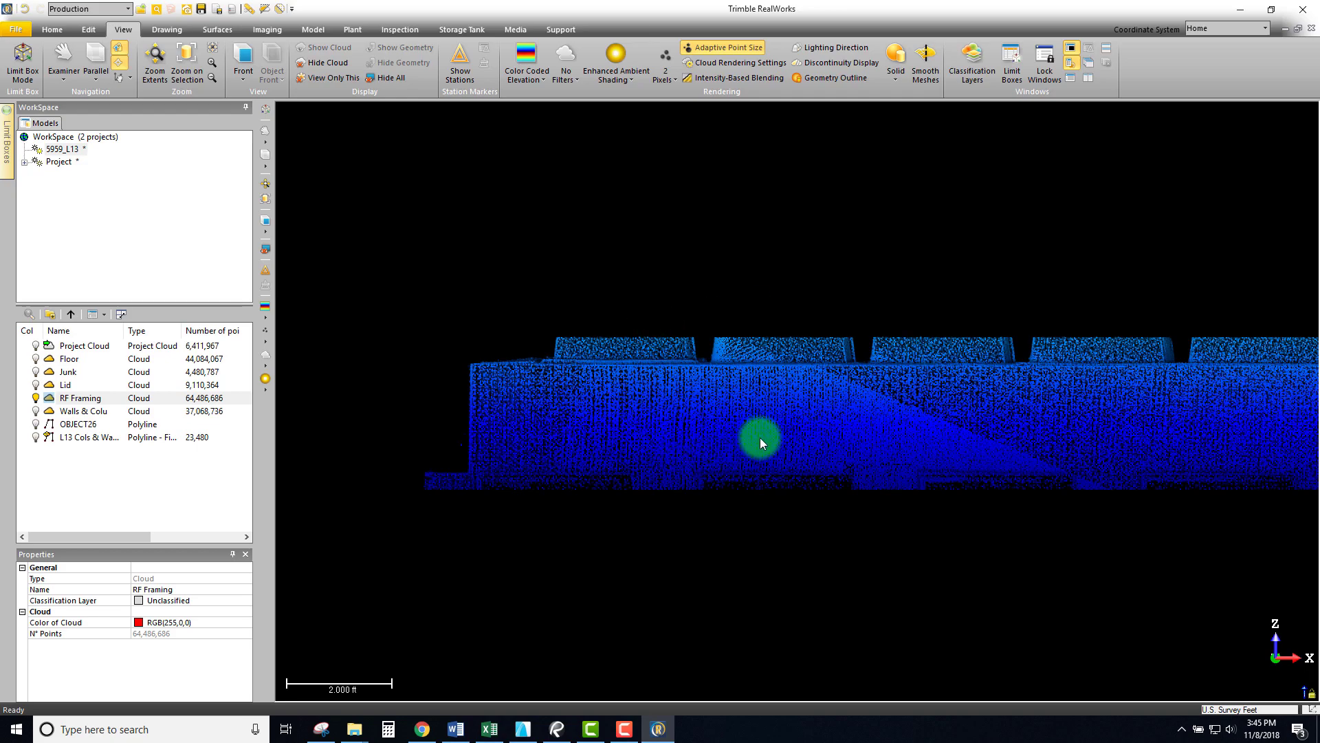
scroll(548, 385, up, 2)
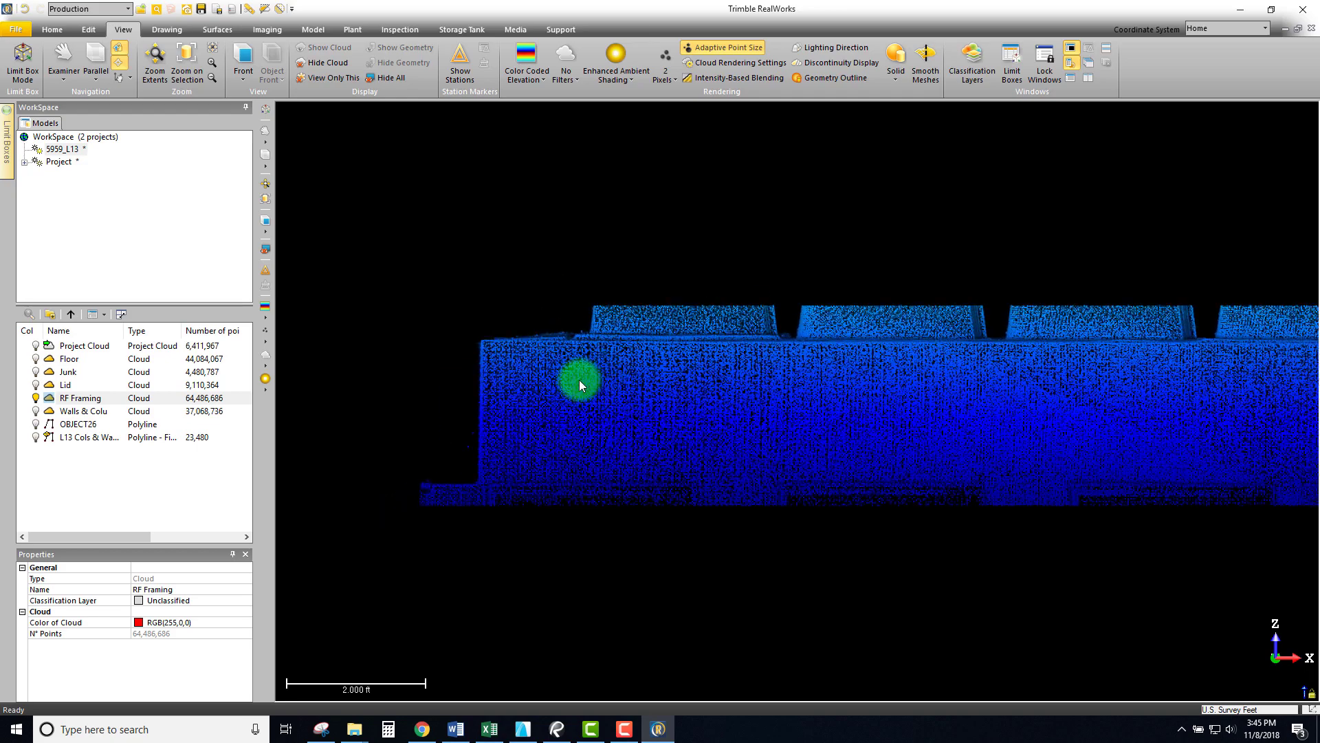
scroll(628, 429, down, 3)
Examine the RF Framing cloud in 3D, including the waffle grid, the column areas and the large floor openings.
drag(845, 382, 935, 430)
scroll(875, 429, down, 3)
scroll(956, 292, down, 3)
drag(772, 509, 619, 369)
scroll(869, 433, up, 3)
scroll(642, 418, up, 5)
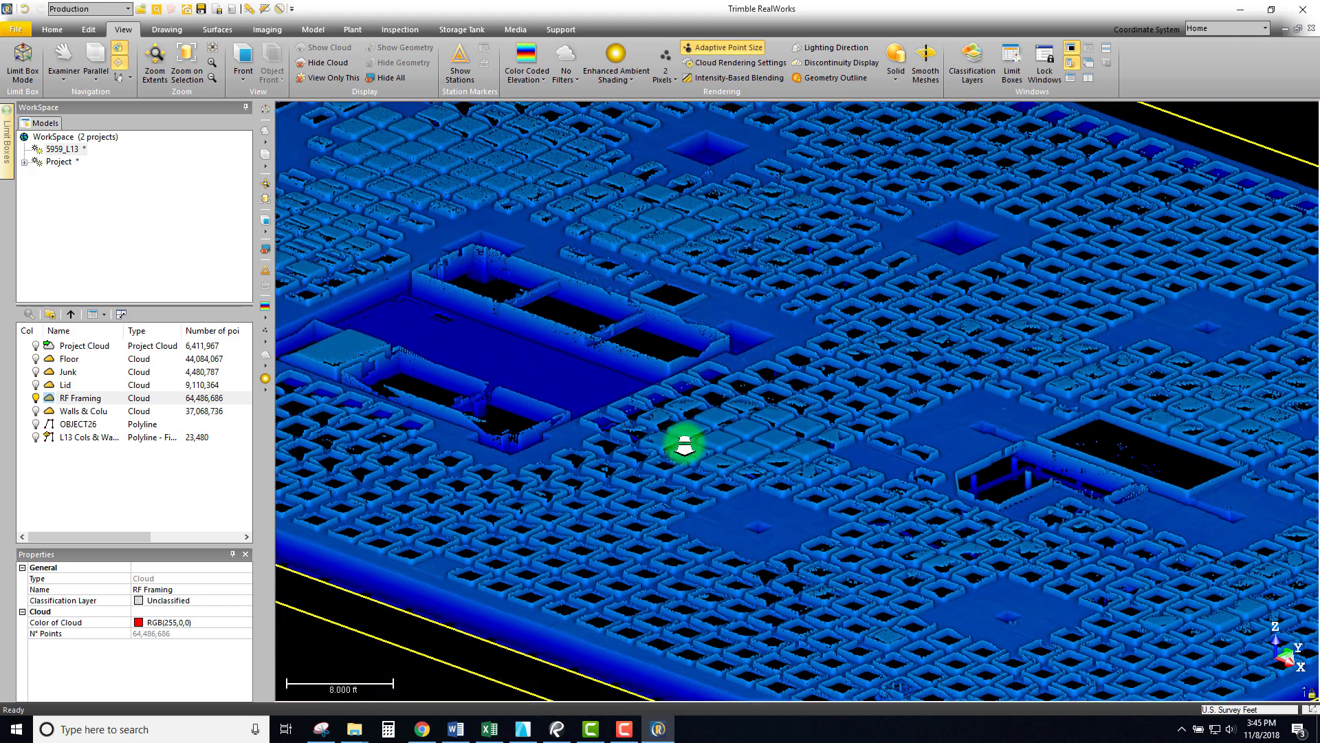
scroll(685, 446, down, 8)
middle_drag(642, 412, 736, 434)
scroll(737, 435, up, 3)
drag(774, 469, 729, 429)
scroll(719, 428, down, 2)
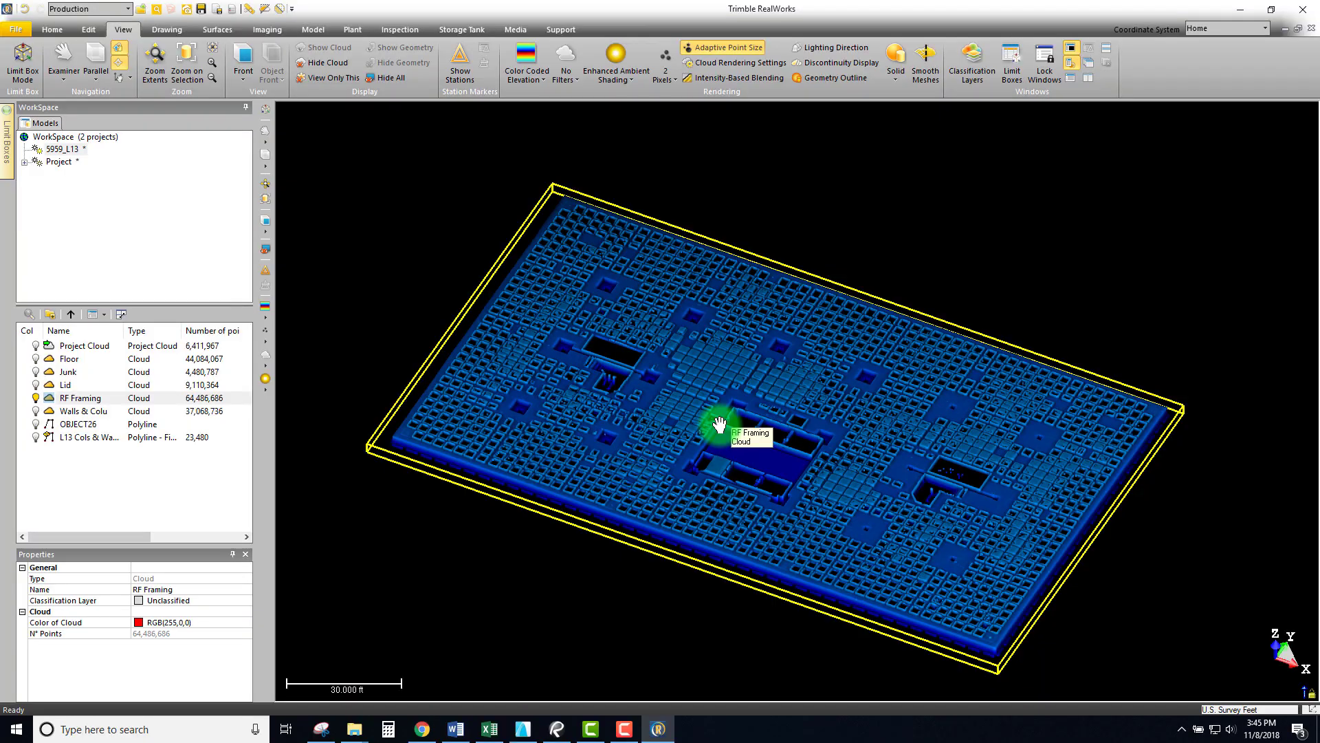
scroll(744, 390, up, 6)
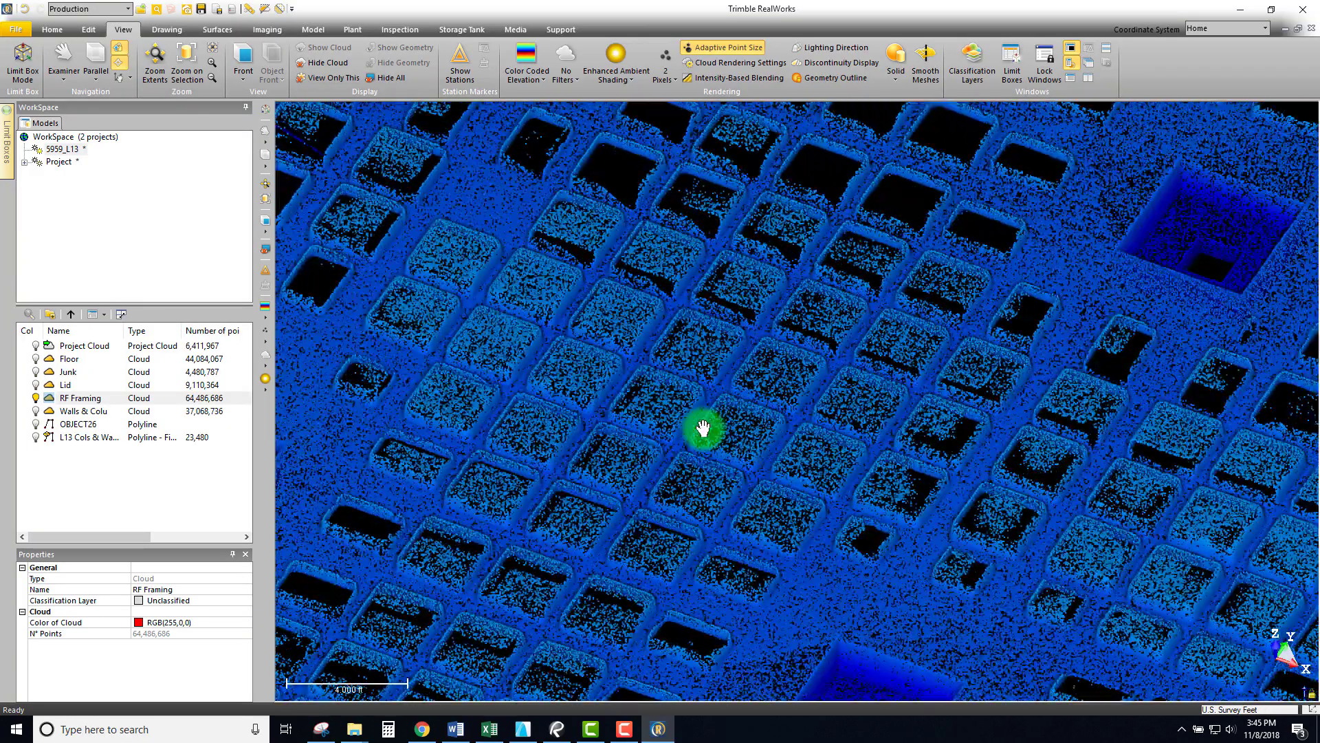
scroll(744, 415, down, 6)
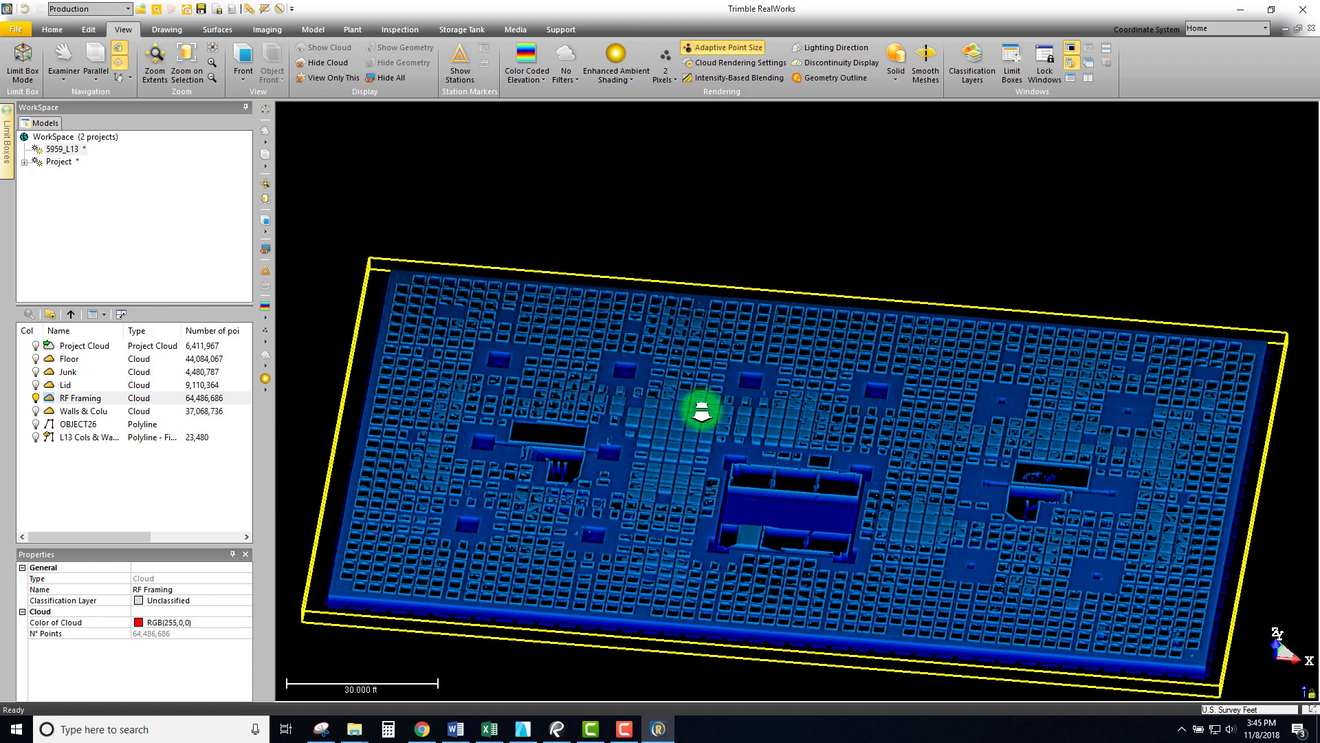
scroll(701, 412, down, 2)
drag(702, 412, 758, 419)
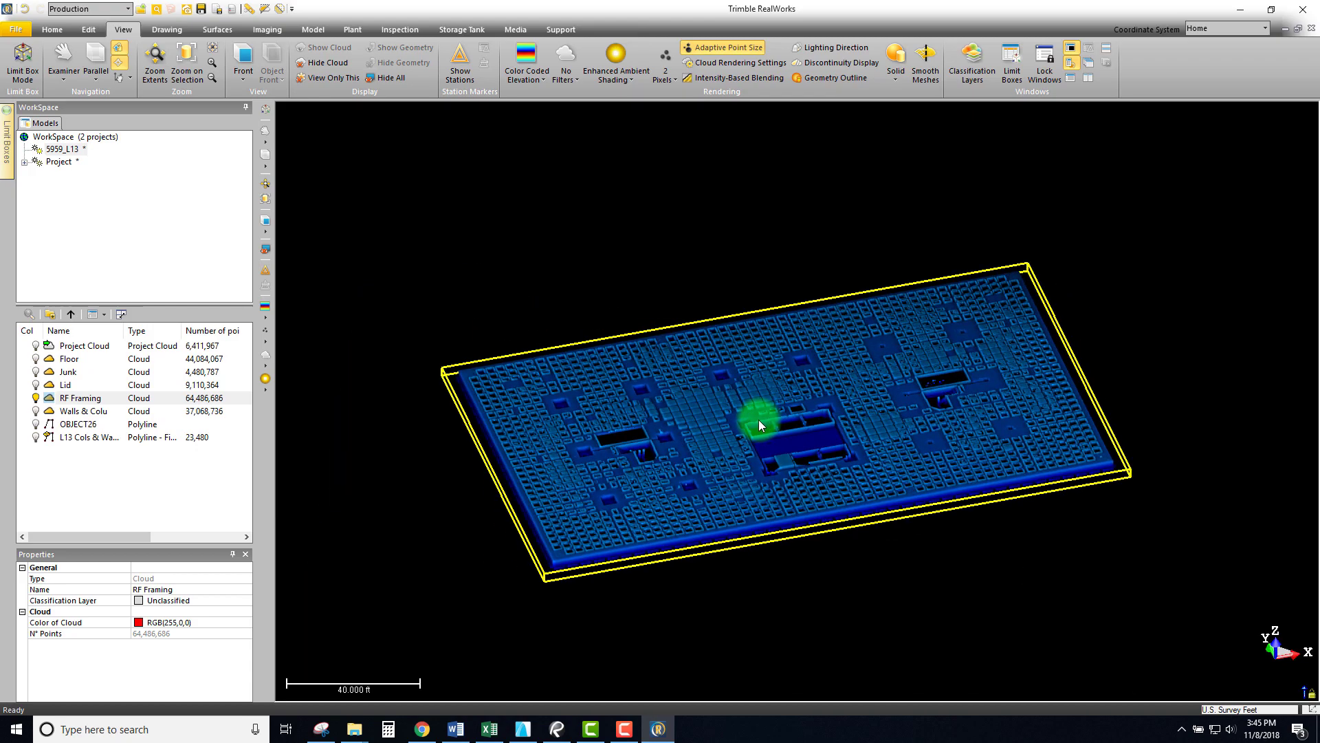
Inspect the raised waffle pans between the floor openings of the RF Framing cloud up close and from afar.
scroll(683, 406, up, 3)
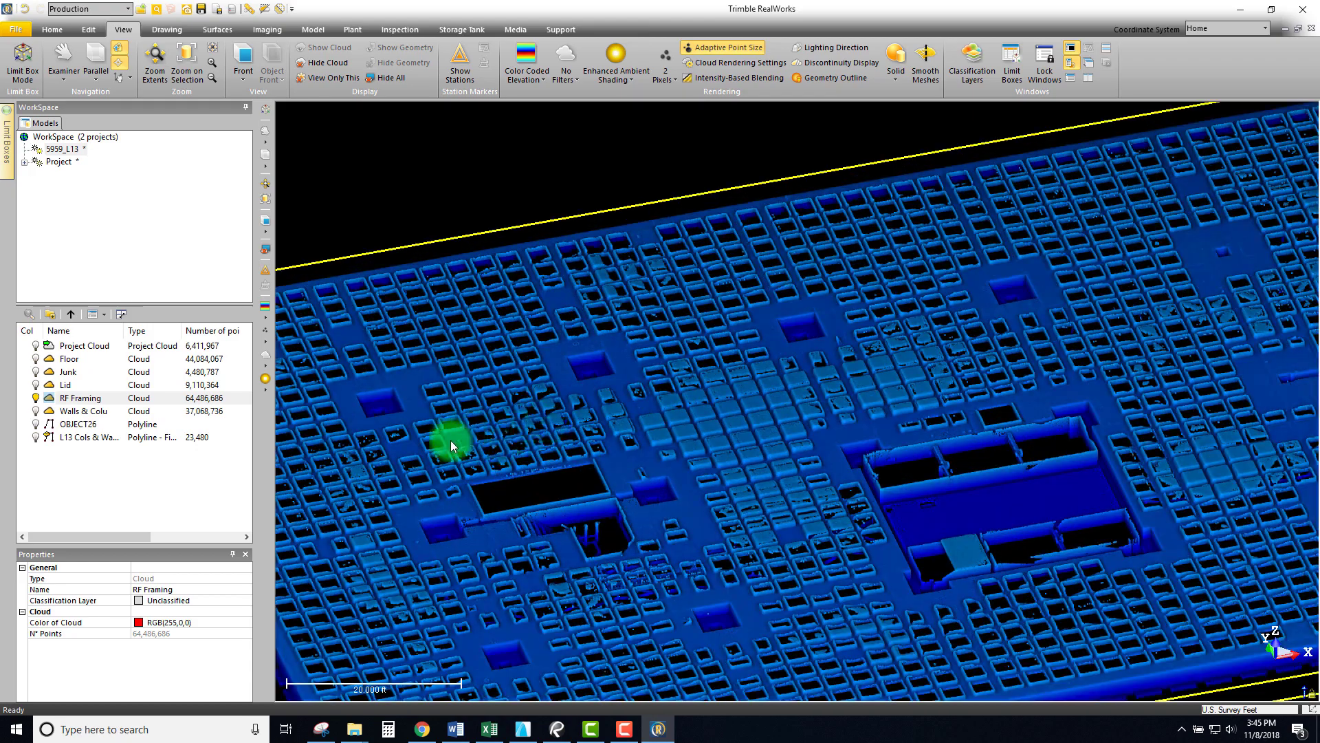
scroll(465, 433, up, 5)
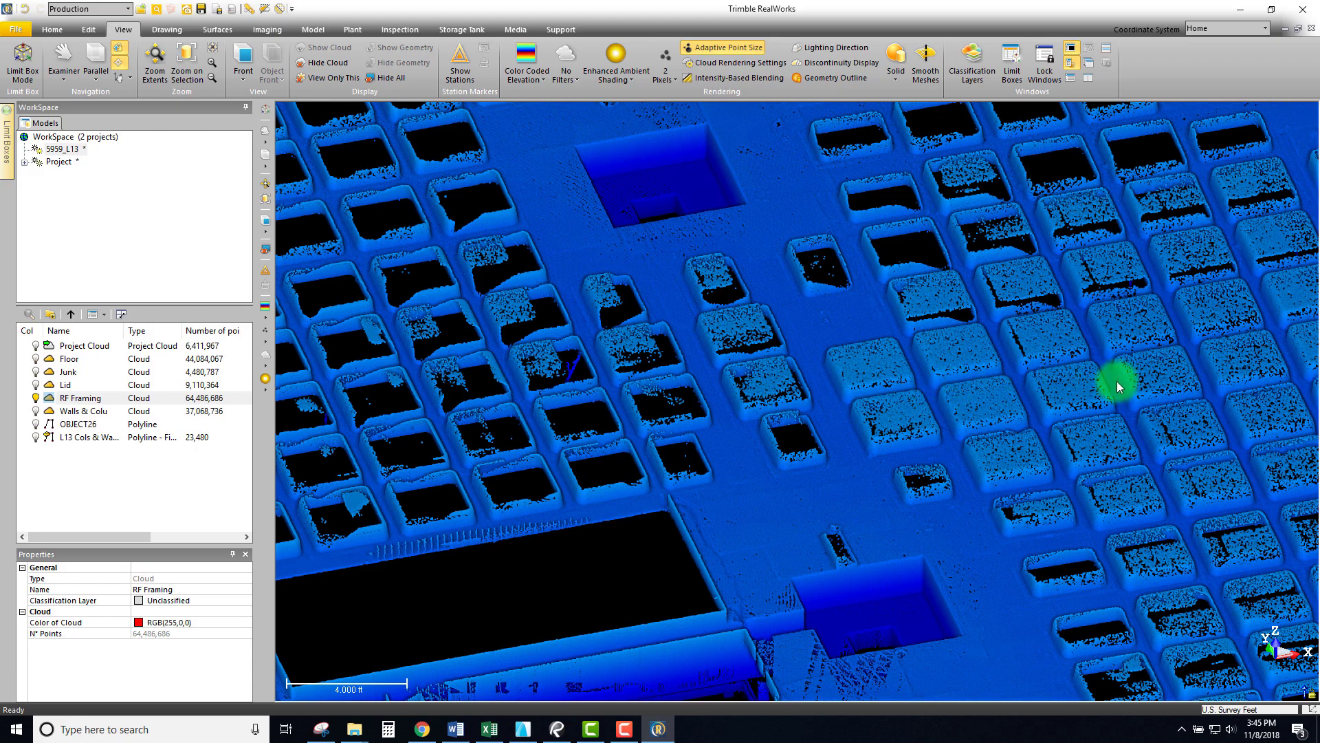
middle_drag(1117, 382, 698, 386)
scroll(787, 365, down, 3)
scroll(715, 365, down, 5)
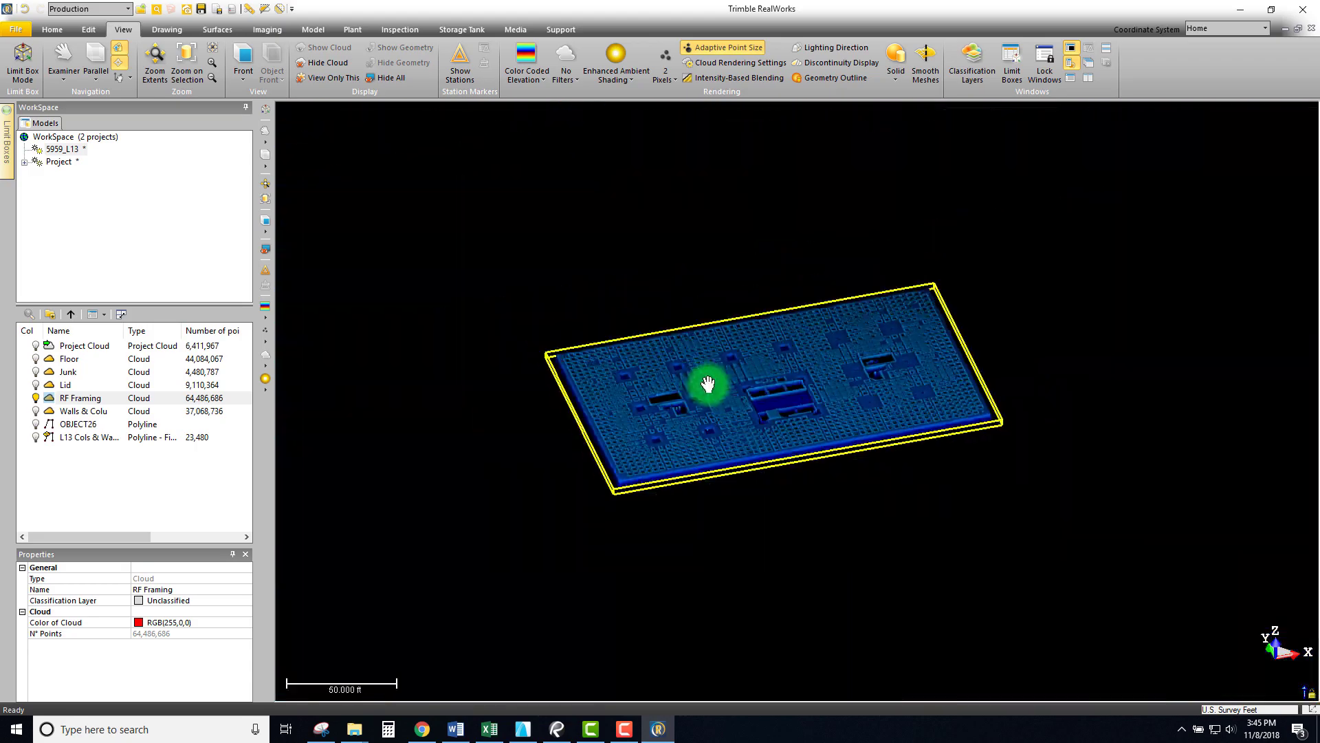
scroll(740, 394, up, 3)
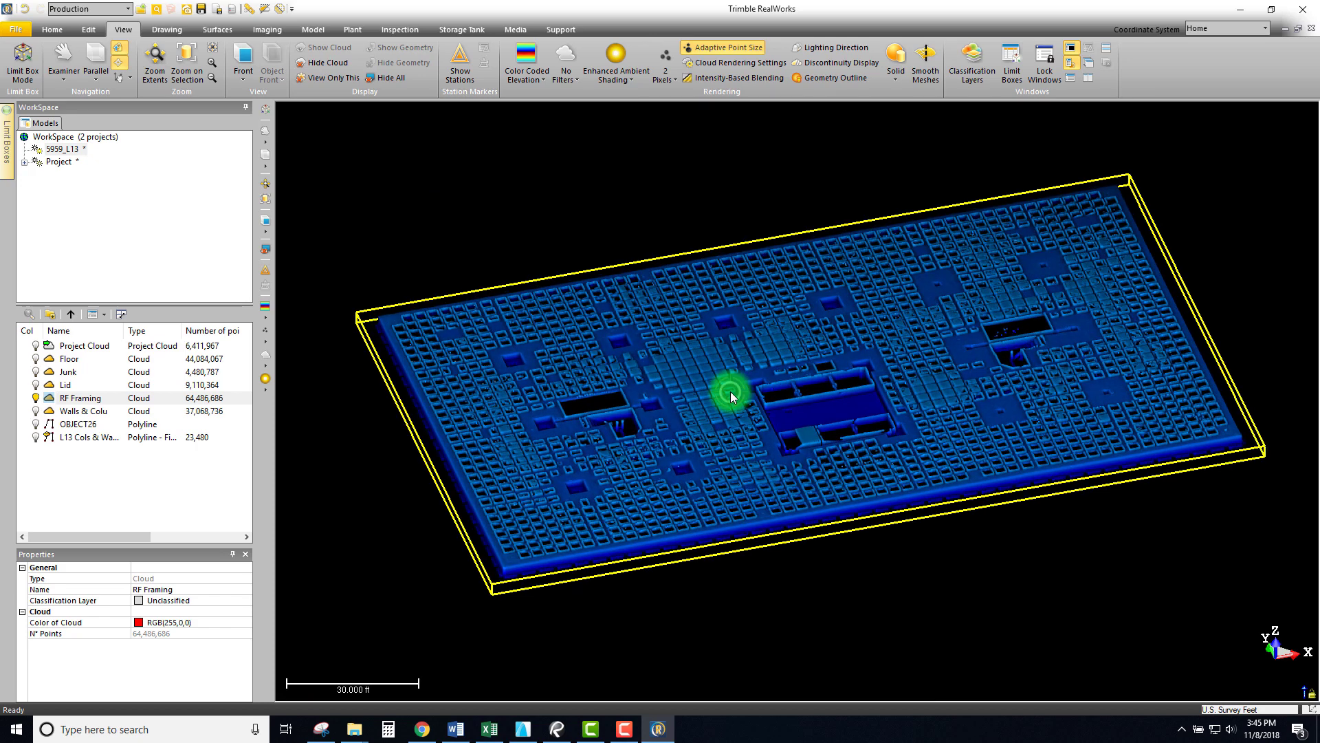
middle_drag(749, 419, 744, 432)
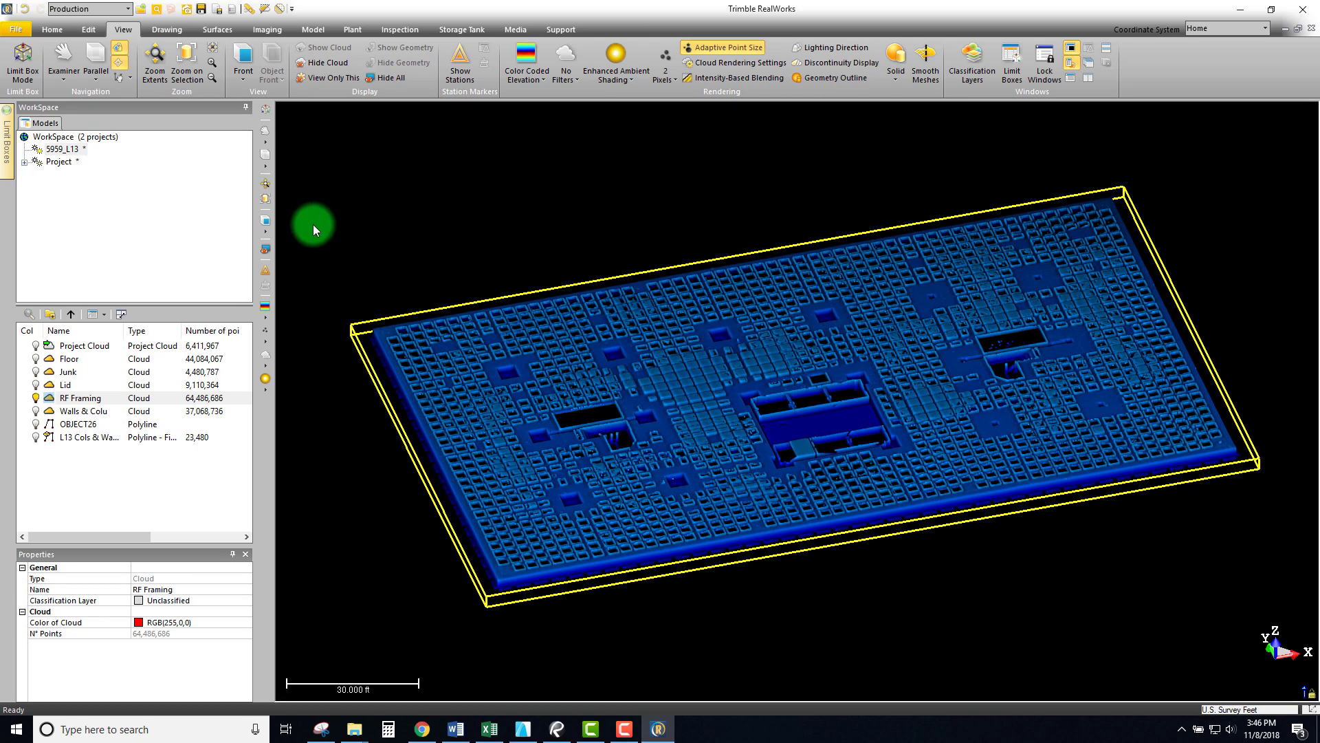
Segment the raised pan tops off the RF Framing cloud in front view with a rectangular fence and create a separate cloud from them.
click(266, 223)
scroll(578, 379, up, 5)
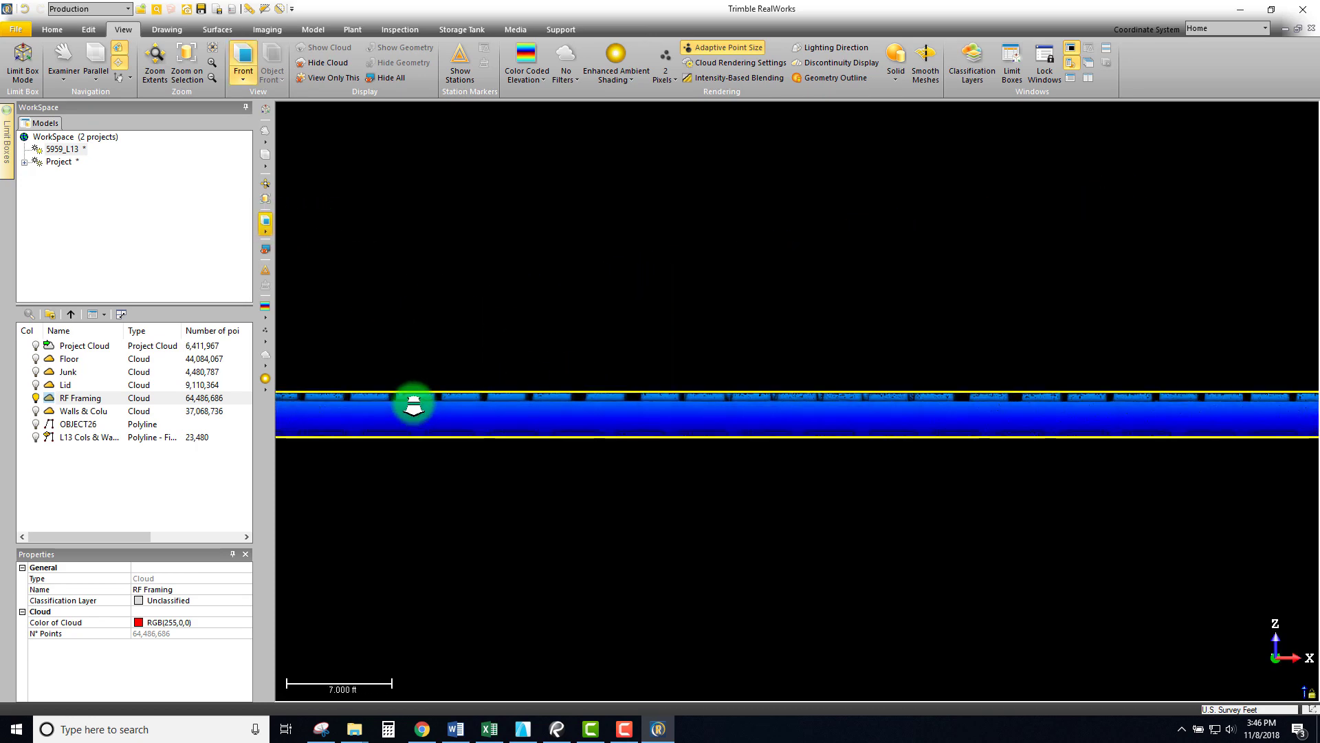
middle_drag(489, 353, 513, 333)
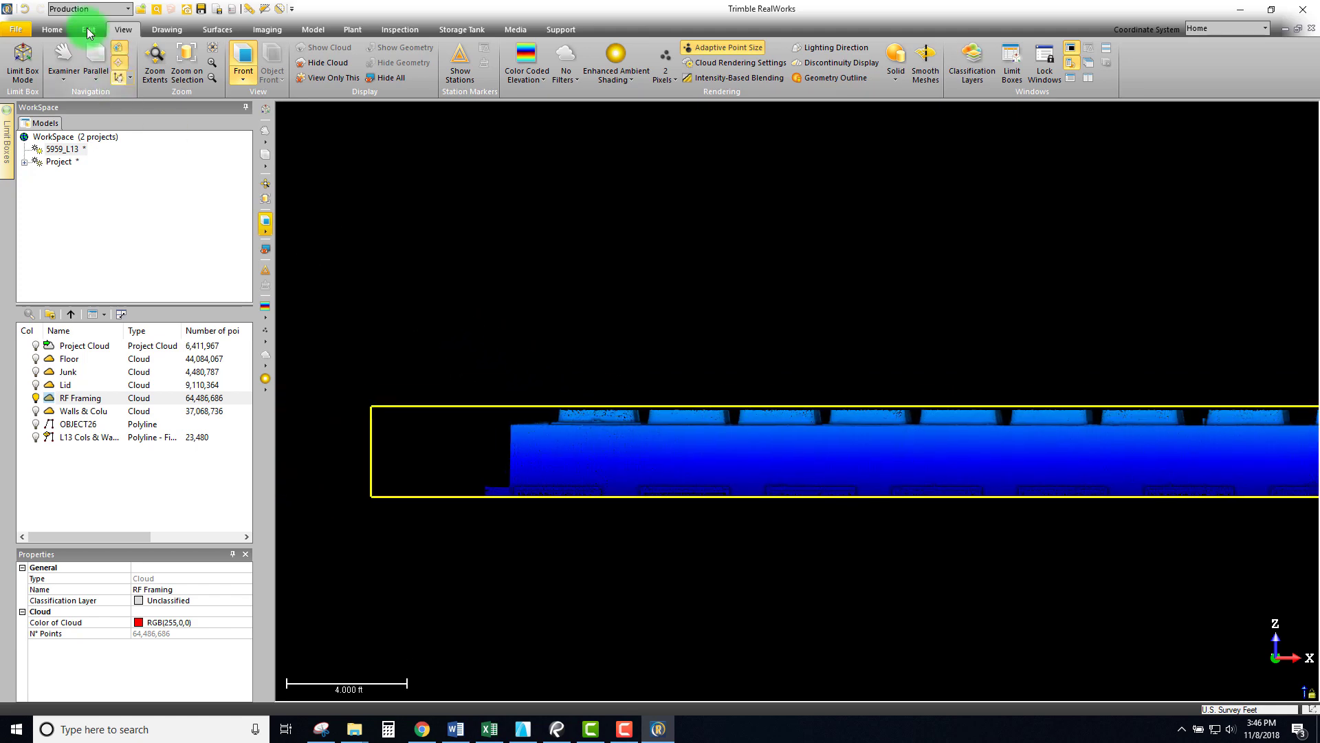
click(89, 29)
click(581, 63)
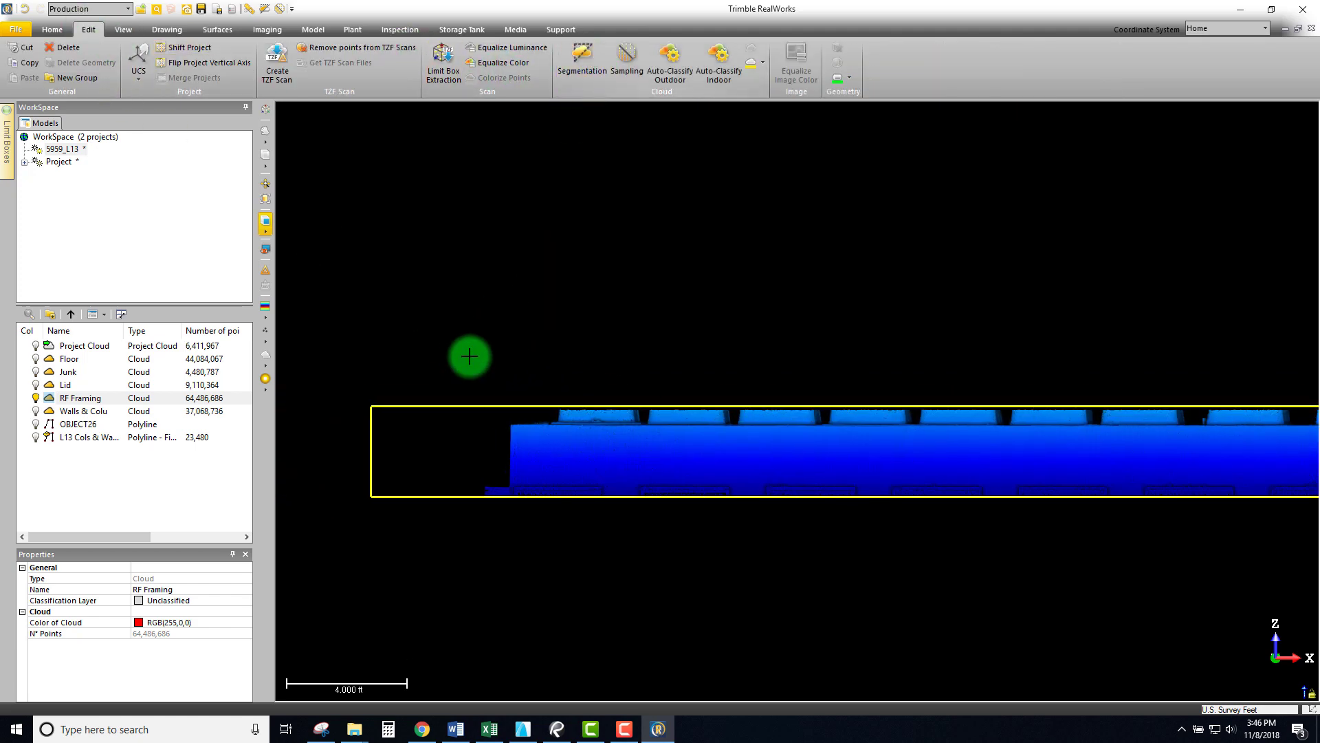
mouse_move(460, 334)
mouse_down()
mouse_move(485, 383)
mouse_move(649, 449)
mouse_move(766, 451)
mouse_up()
scroll(863, 473, down, 5)
middle_drag(1091, 486, 476, 472)
scroll(1105, 480, up, 6)
mouse_move(1105, 480)
mouse_down()
mouse_move(1061, 442)
mouse_move(1009, 454)
mouse_move(1022, 470)
mouse_up()
scroll(1009, 455, up, 4)
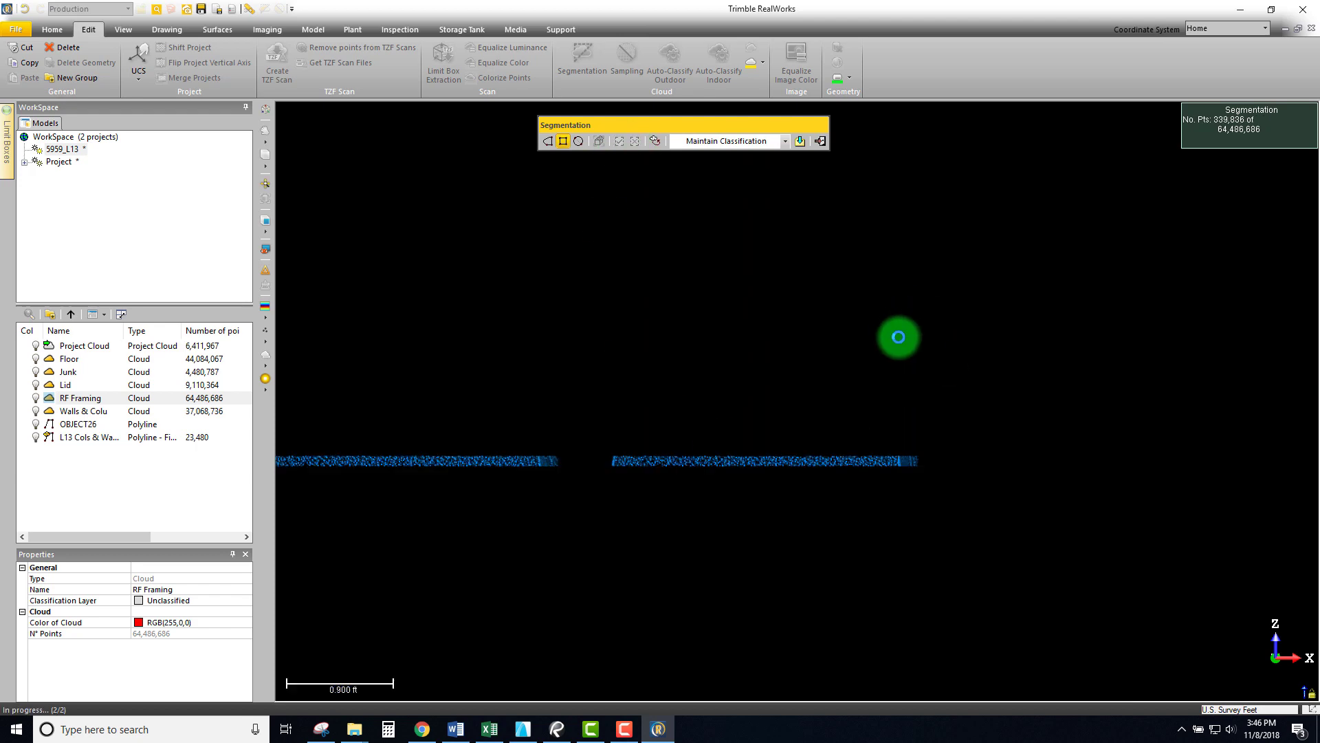
click(800, 143)
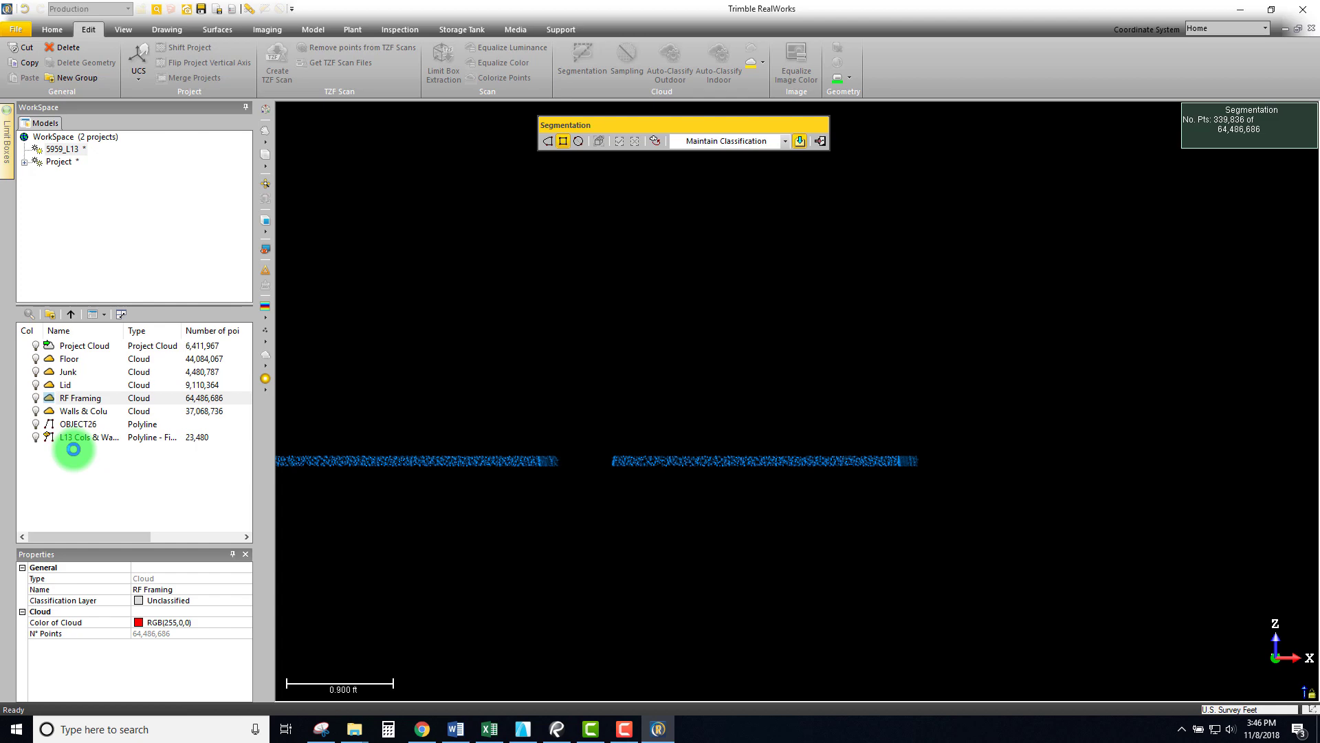
click(76, 450)
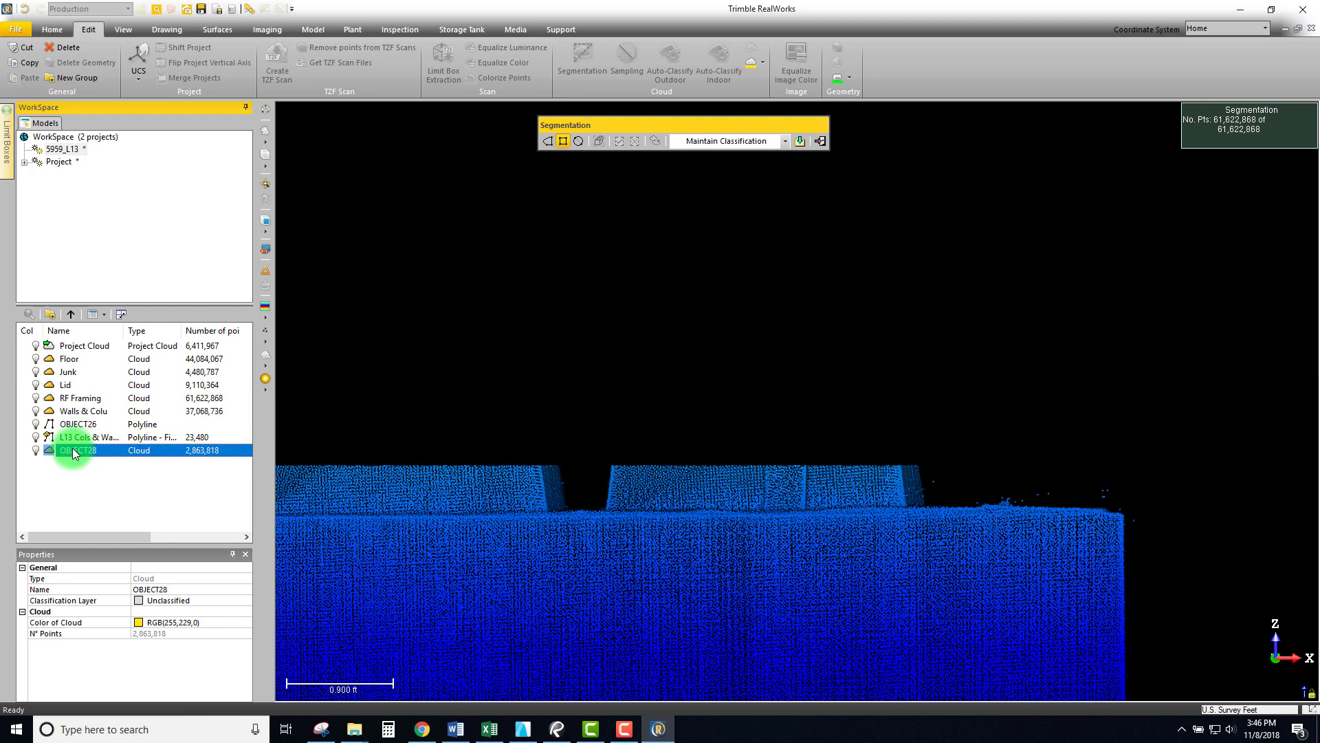
ctrl+click(66, 385)
right_click(65, 385)
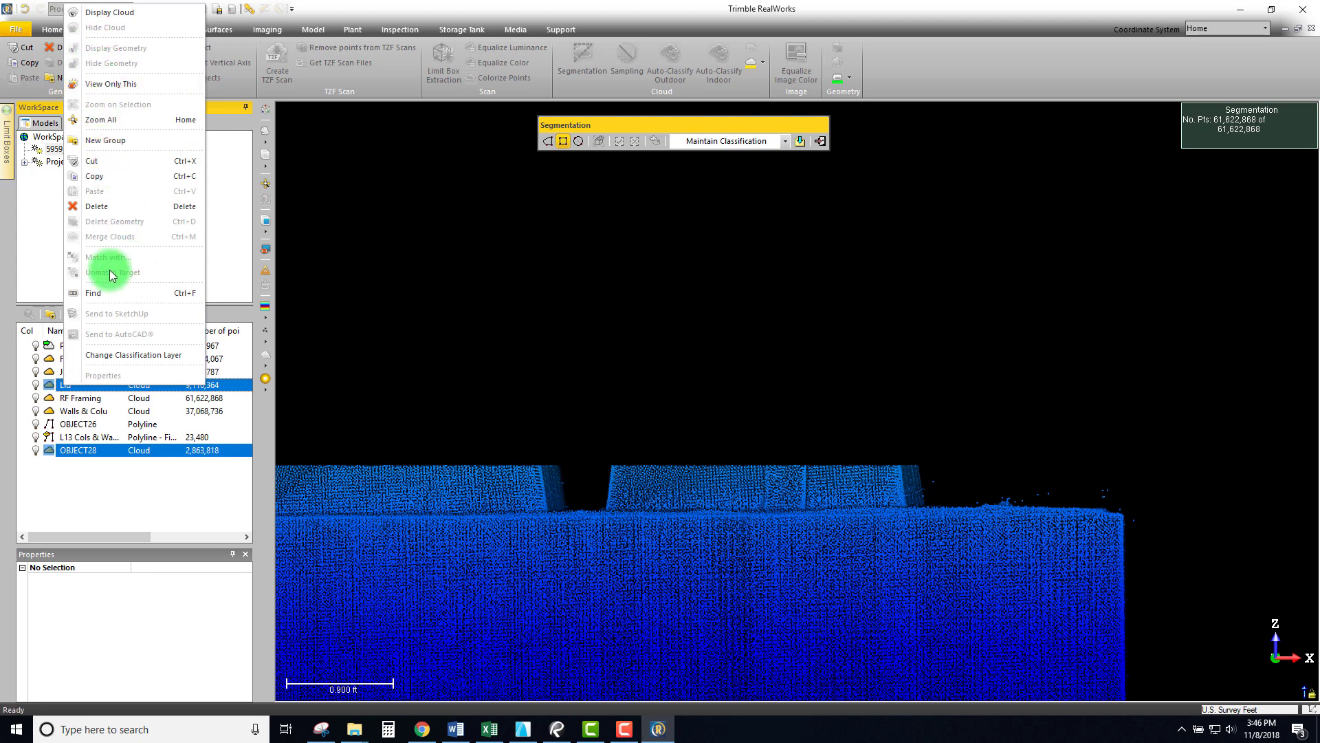
click(133, 486)
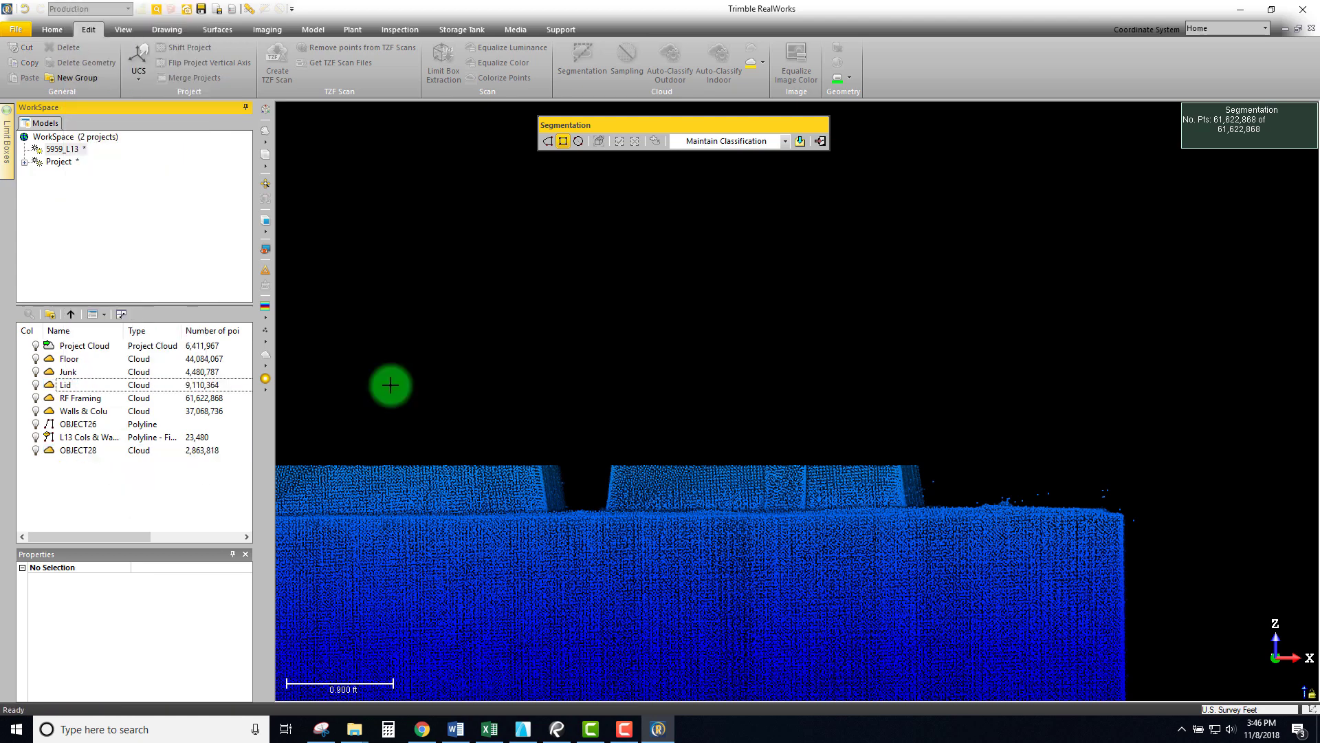
Close the Segmentation tool, then display the newly separated pan-top cloud on its own and inspect it in 3D.
click(819, 142)
double_click(100, 449)
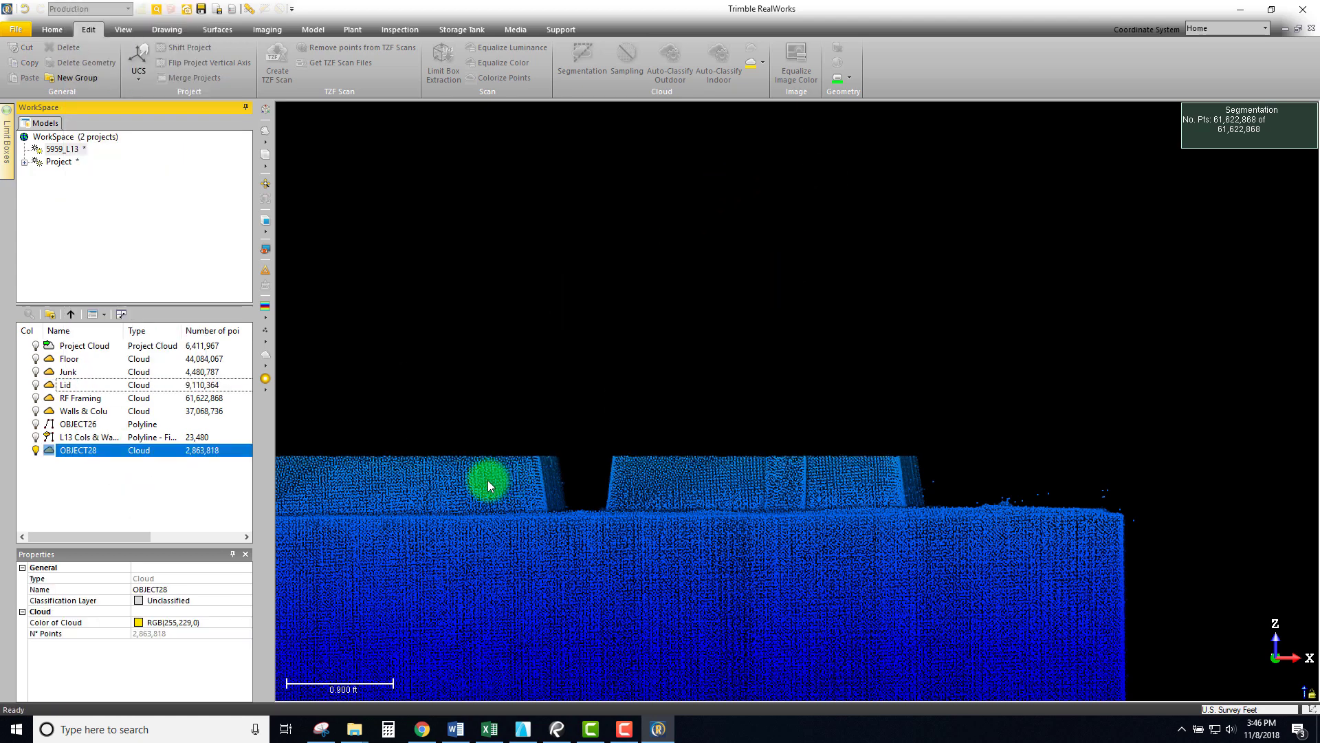
scroll(471, 494, down, 10)
middle_drag(470, 494, 634, 509)
scroll(806, 431, up, 3)
middle_drag(808, 435, 788, 451)
drag(631, 397, 768, 452)
scroll(805, 426, up, 4)
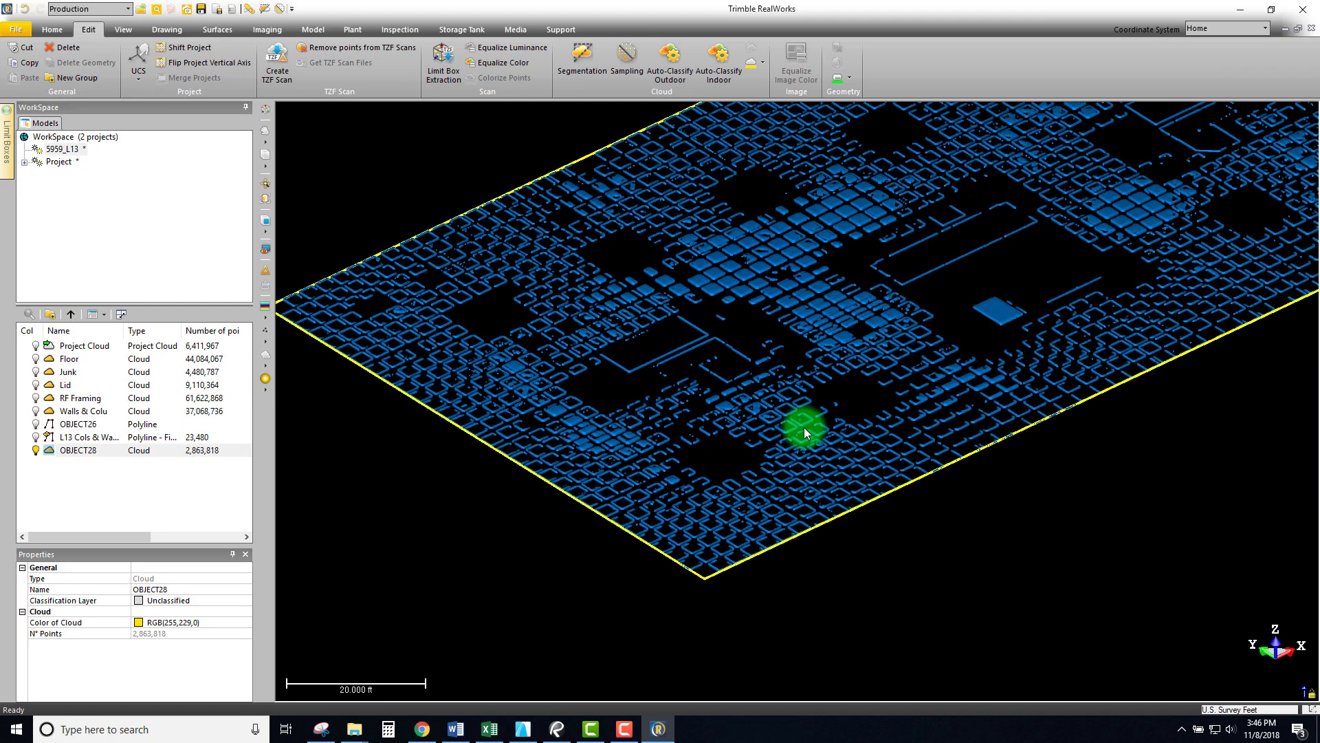
Merge the separated pan-top cloud with the Lid cloud.
click(103, 491)
click(73, 451)
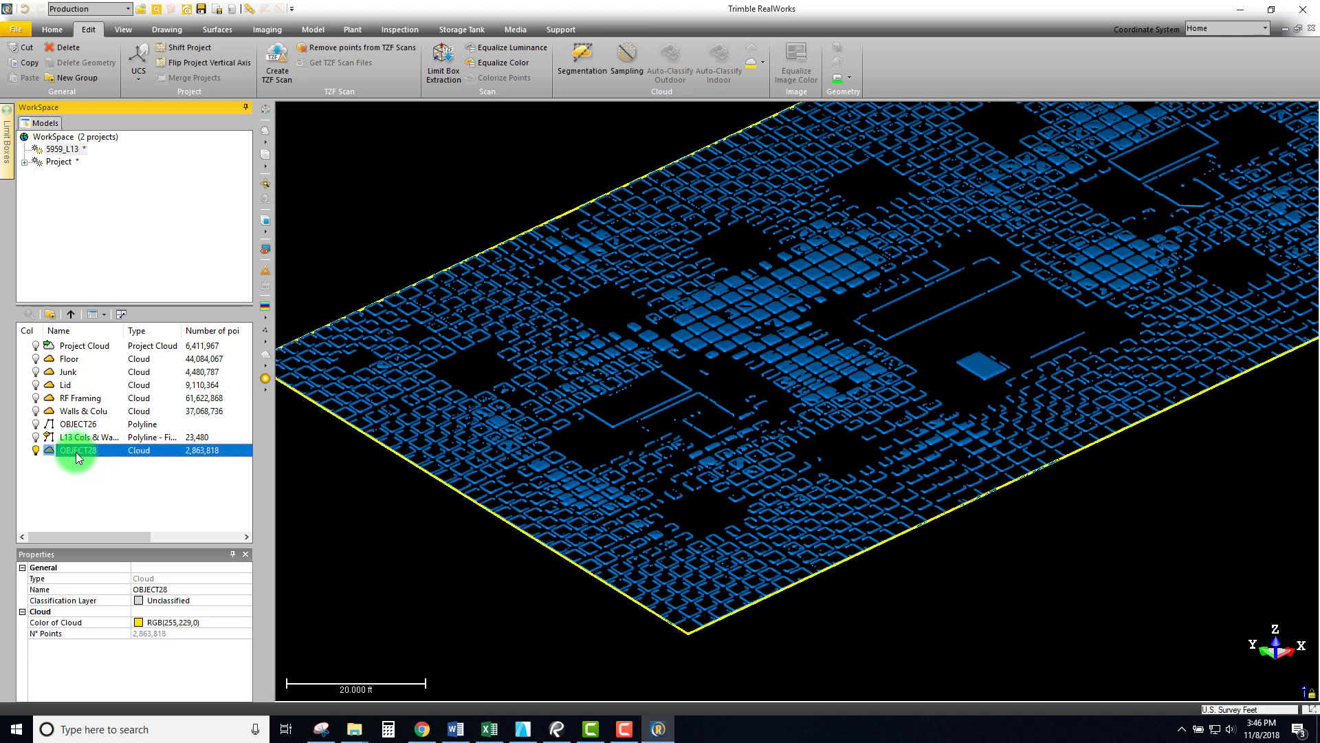
ctrl+click(66, 390)
right_click(65, 390)
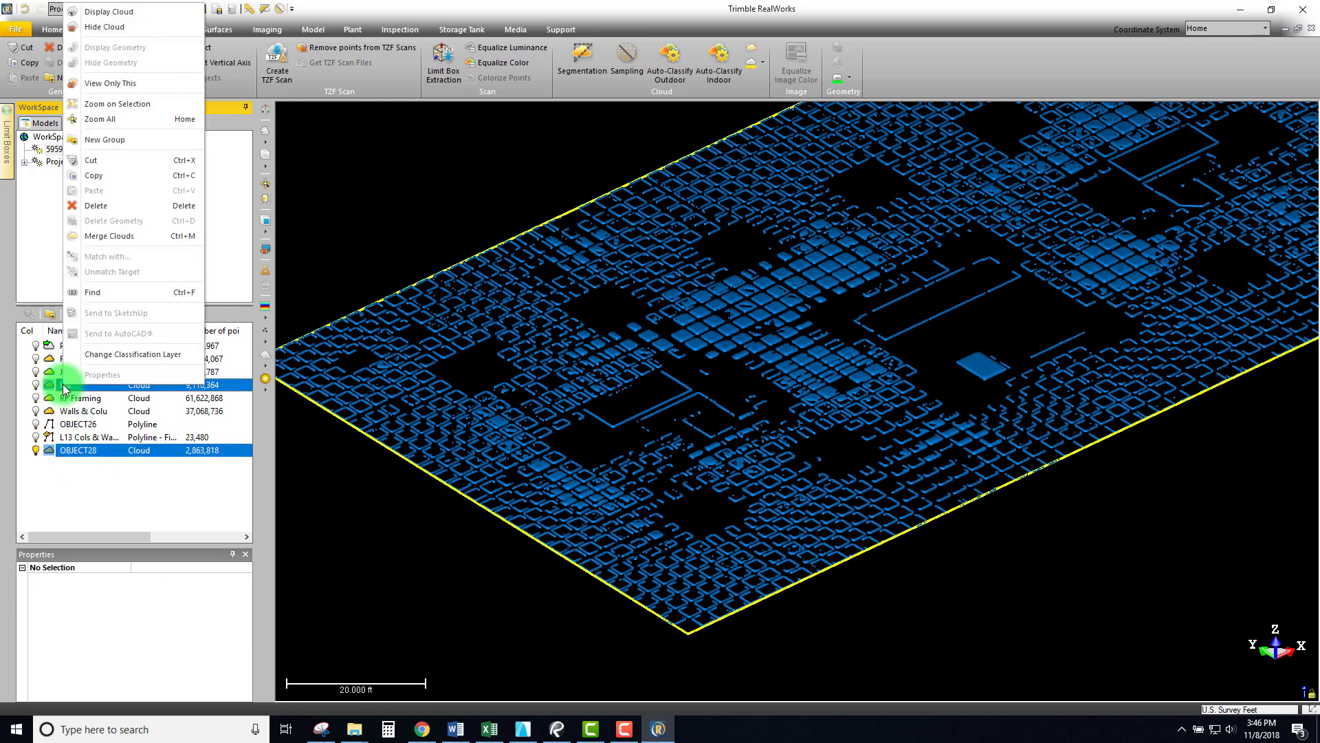
click(91, 236)
middle_drag(803, 428, 767, 510)
click(163, 475)
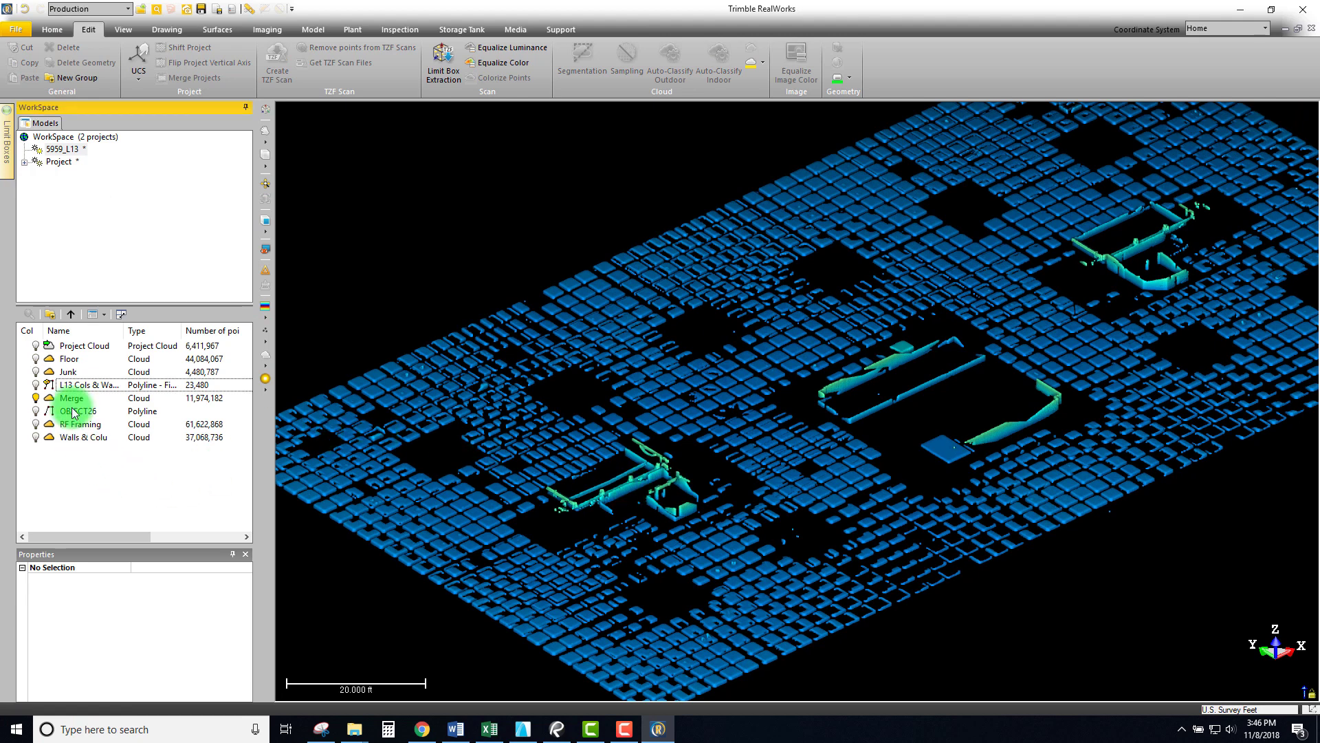
Hide the merged cloud and display the RF Framing cloud.
click(67, 400)
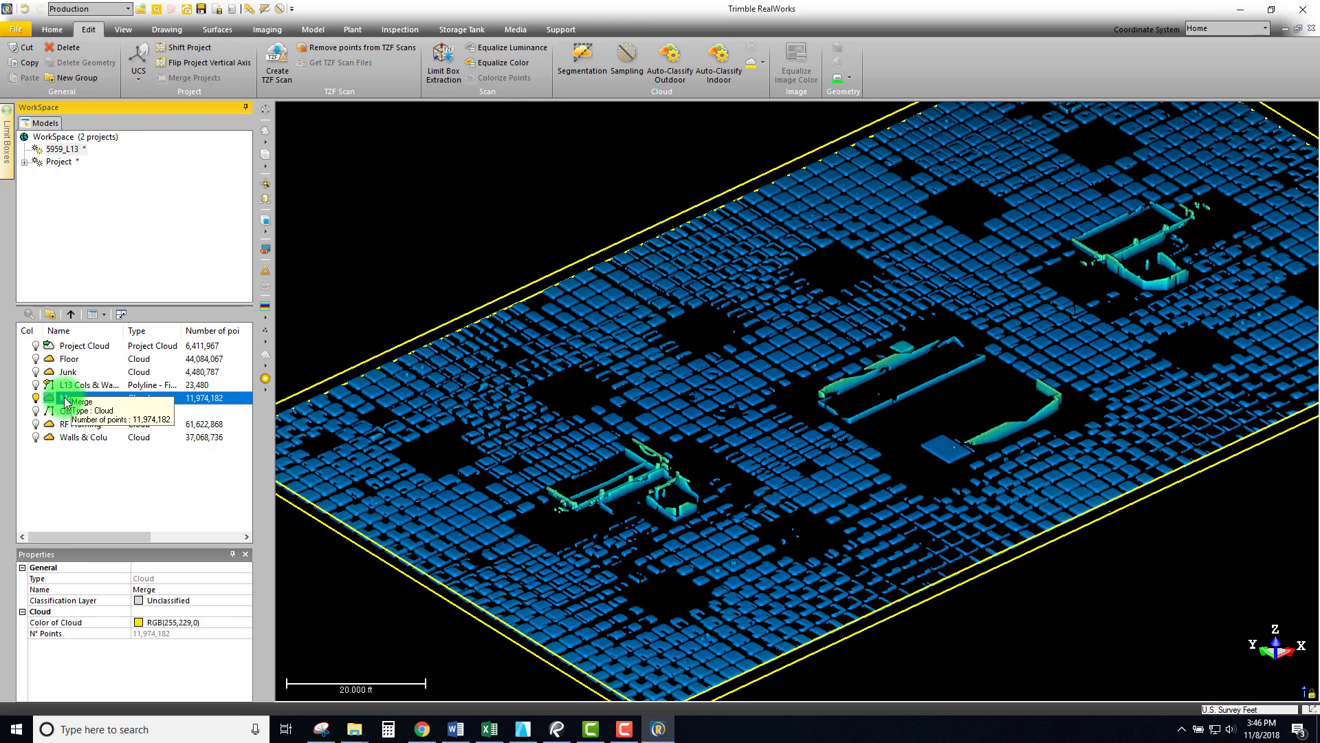
right_click(59, 399)
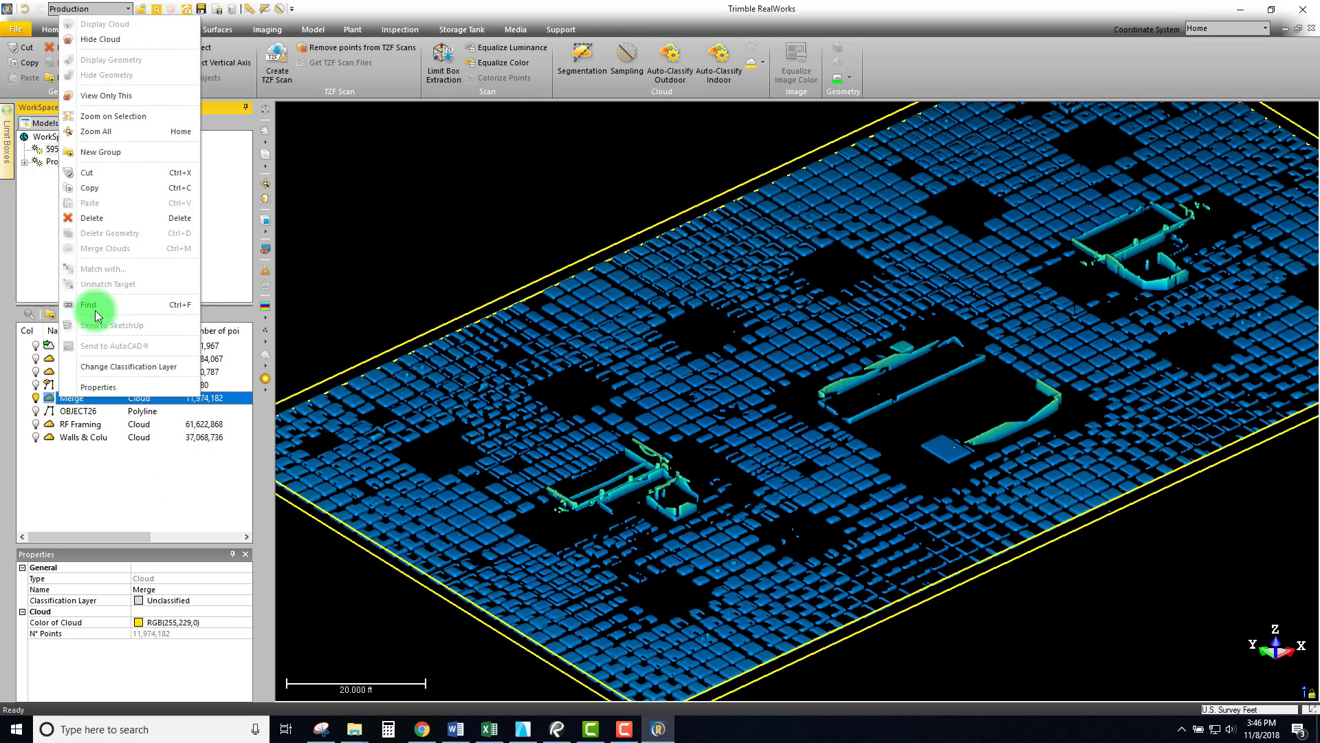
click(95, 38)
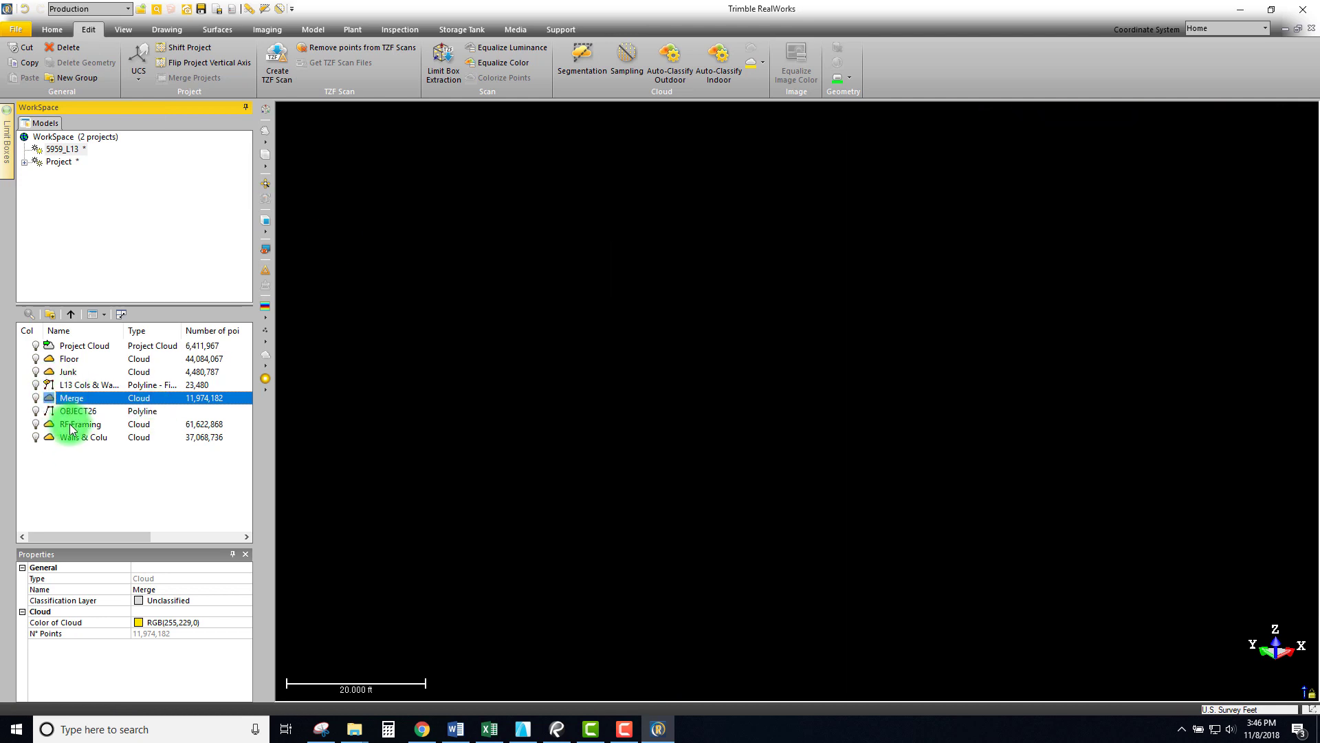
click(71, 426)
right_click(71, 426)
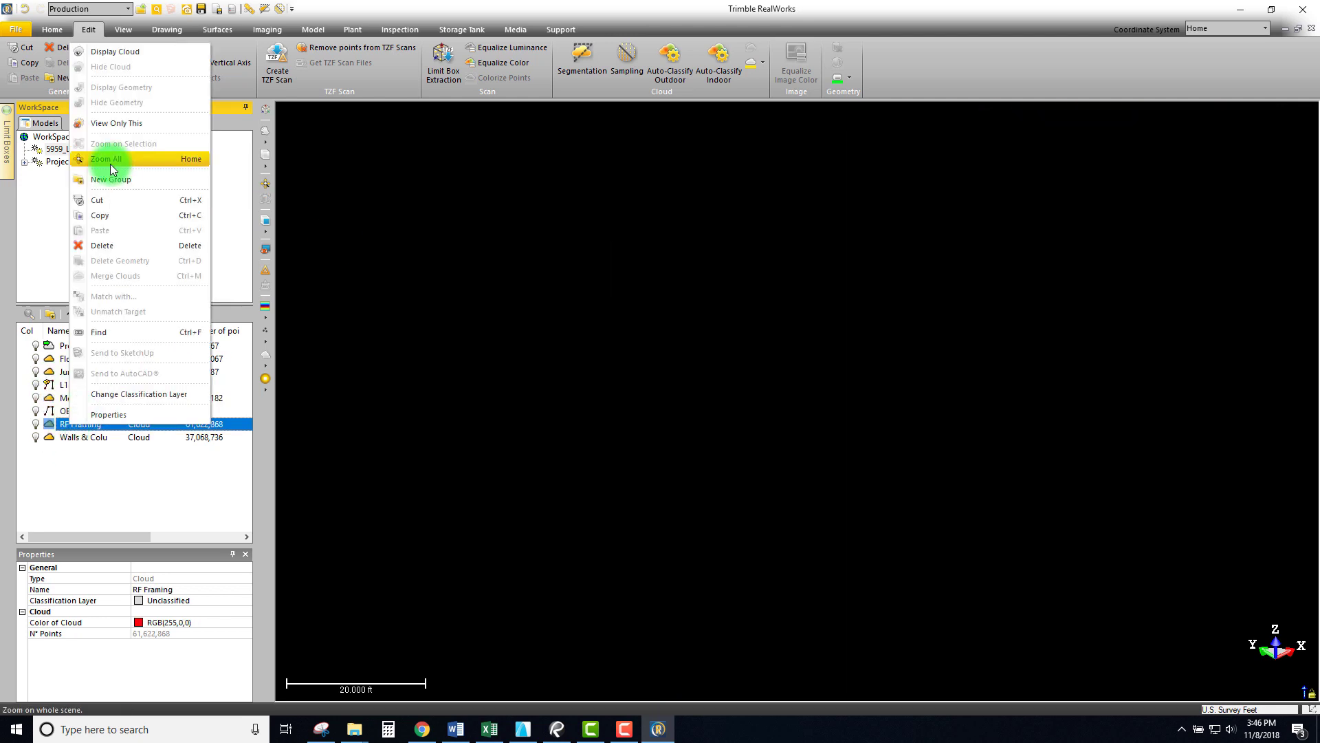
click(108, 53)
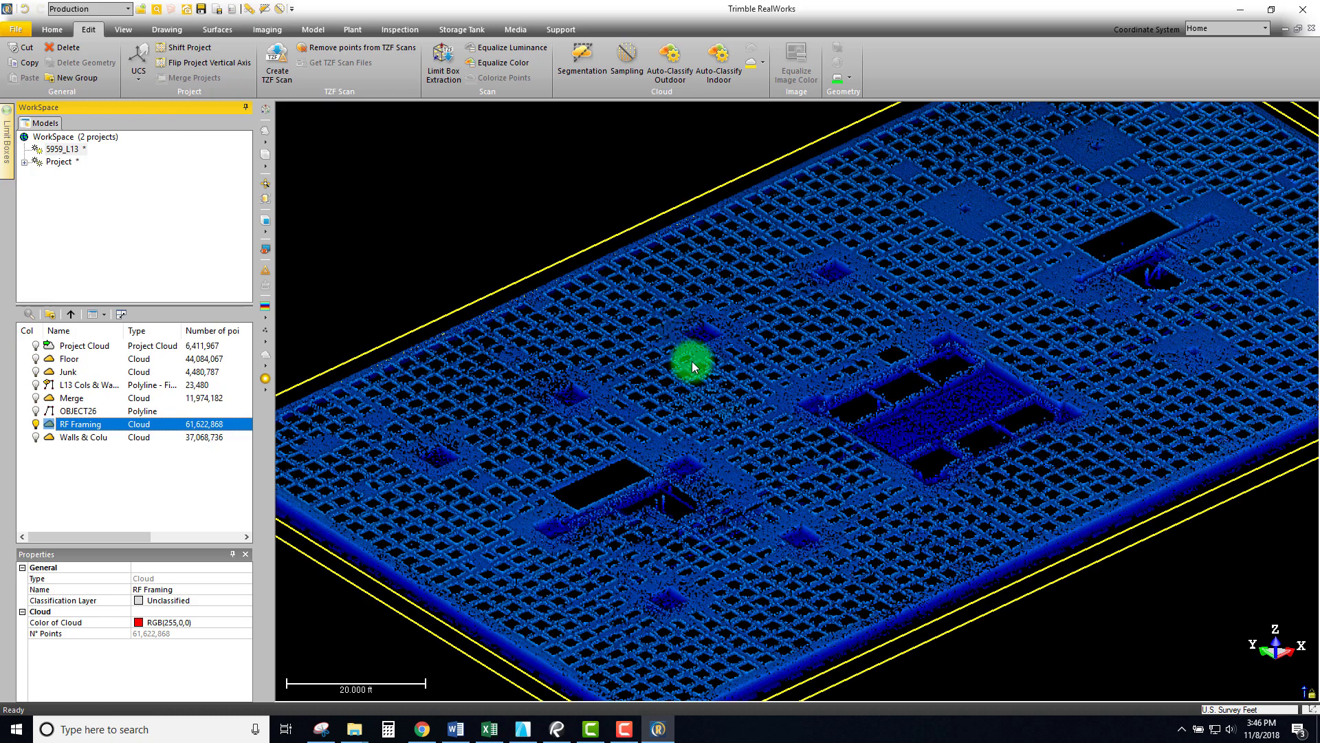
Examine the trimmed RF Framing cloud in 3D, including the open waffle pans, leftover pan surfaces, column areas and floor openings.
scroll(676, 347, down, 5)
middle_drag(747, 394, 731, 410)
scroll(715, 440, up, 8)
scroll(711, 445, up, 6)
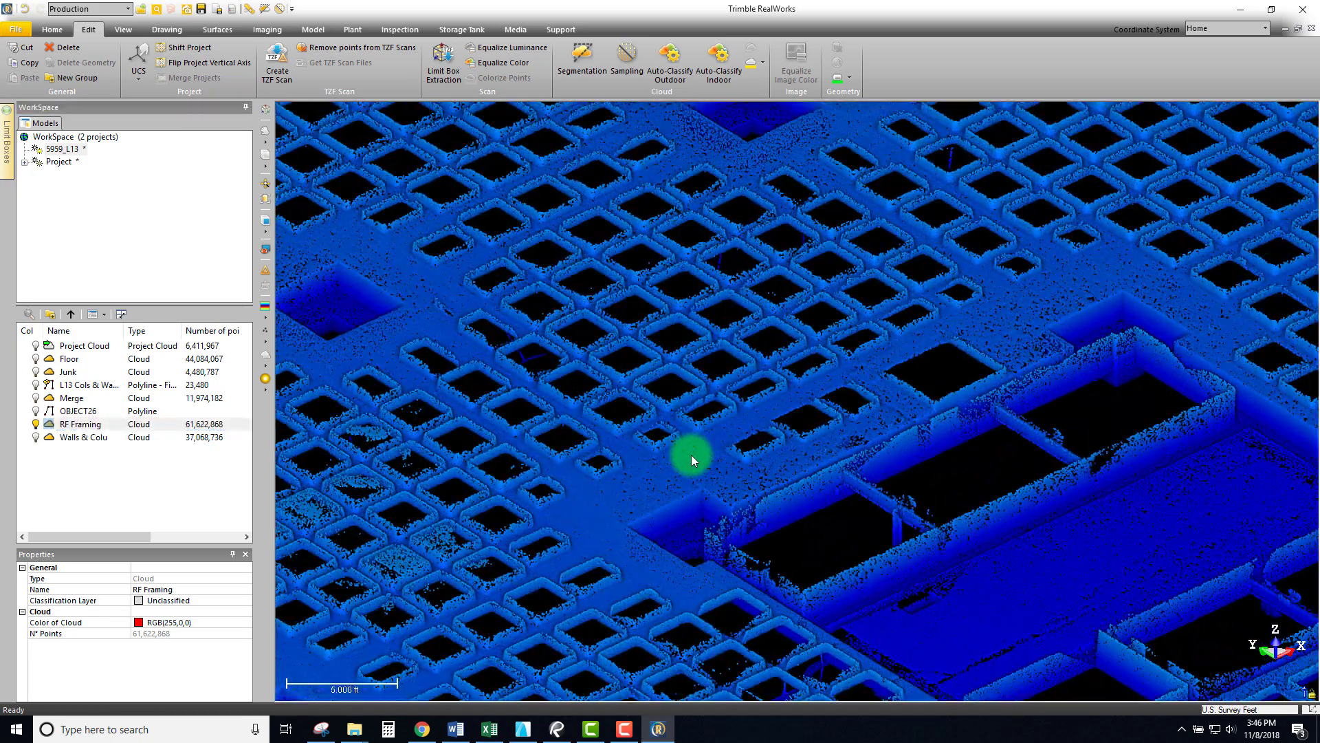
scroll(462, 483, down, 4)
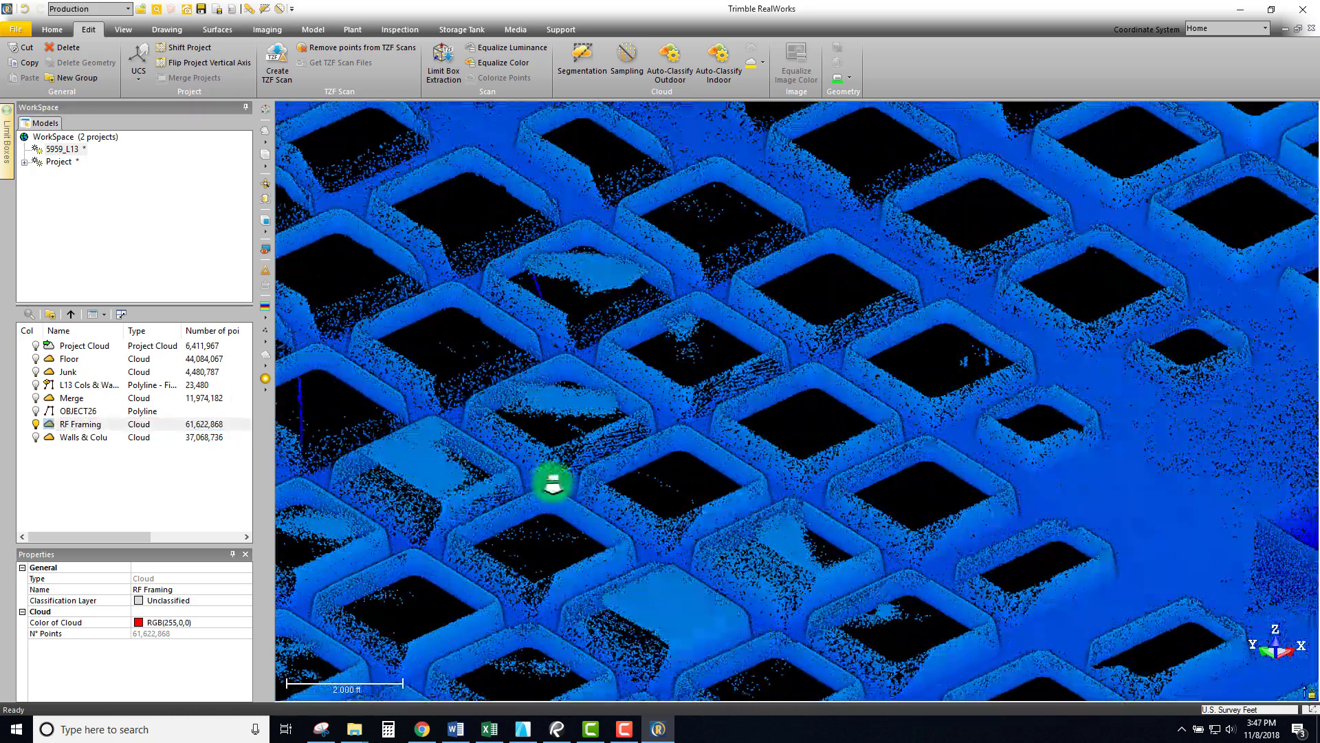
drag(644, 525, 553, 517)
scroll(643, 456, down, 4)
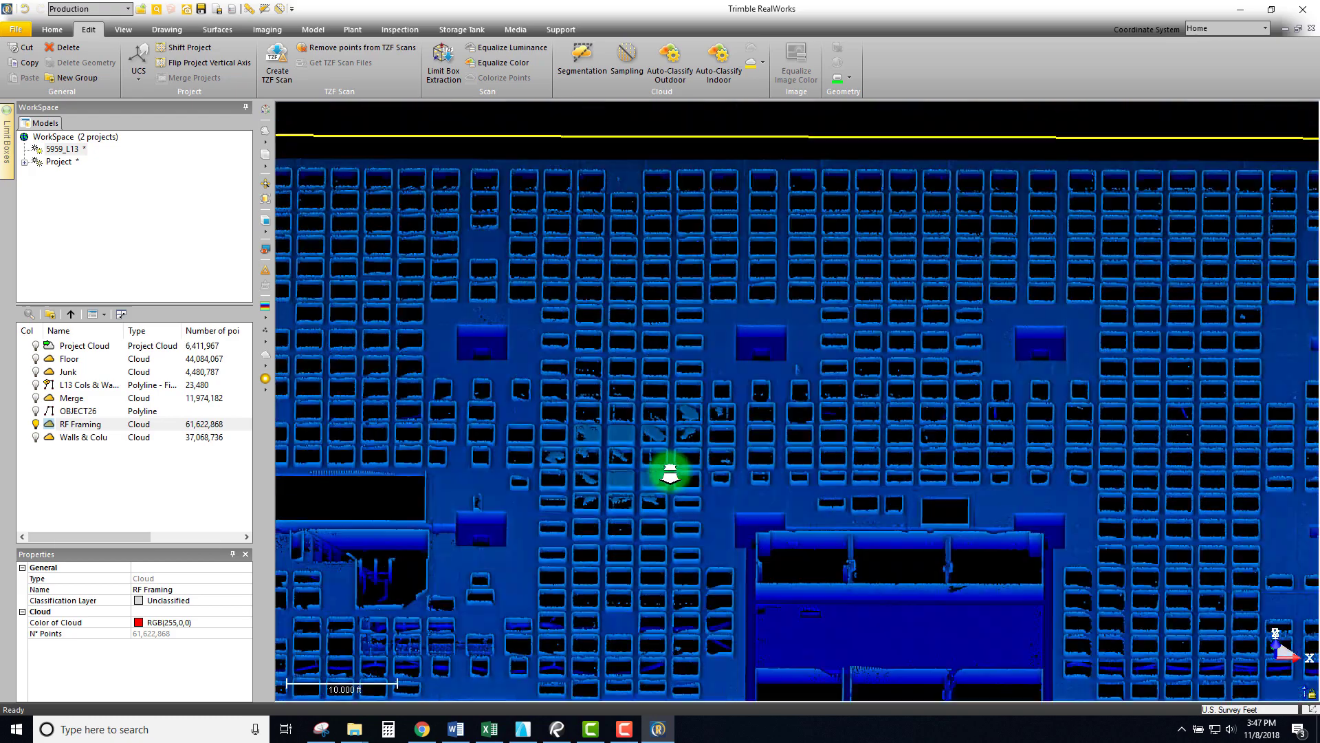
scroll(839, 440, down, 2)
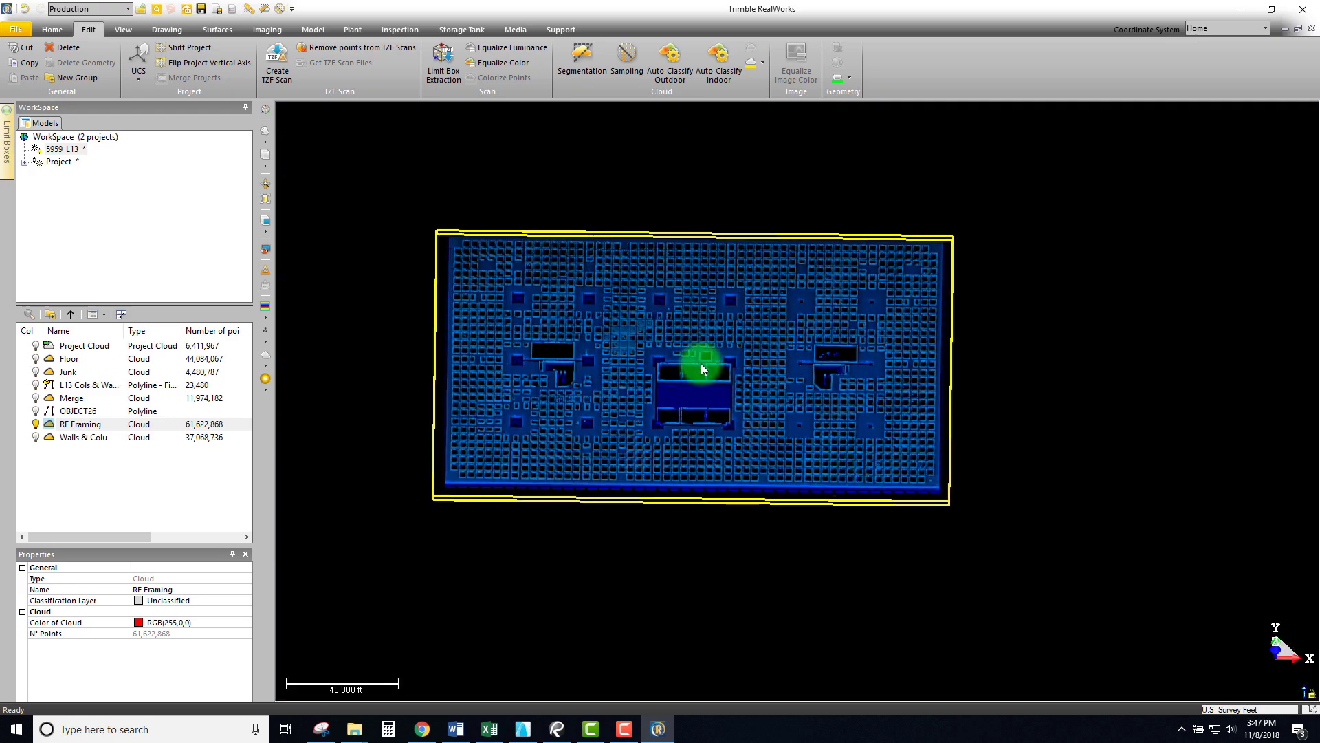
scroll(654, 350, up, 2)
drag(654, 351, 242, 226)
Check the slab-edge profile of the RF Framing cloud in front view and start a Cutting Plane on it, normal to the Z axis.
click(265, 222)
scroll(529, 413, up, 6)
scroll(536, 423, up, 2)
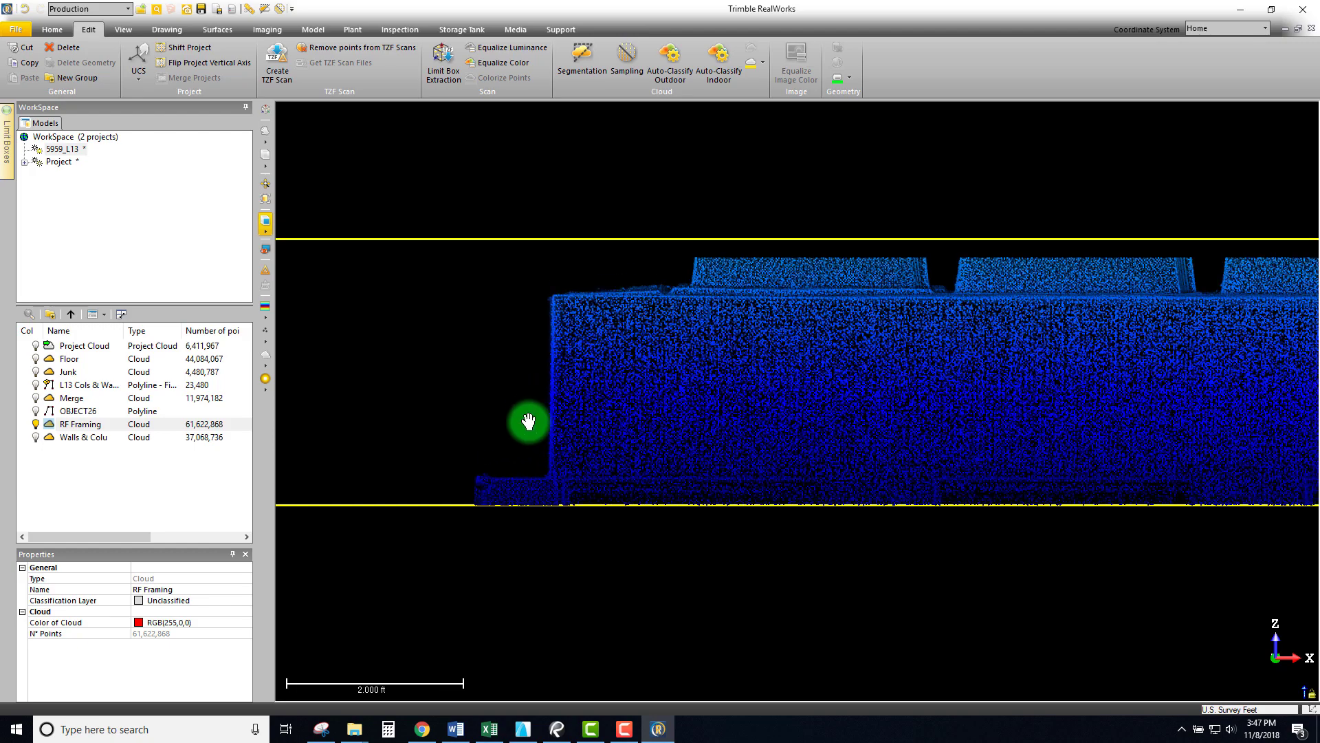
scroll(591, 433, up, 2)
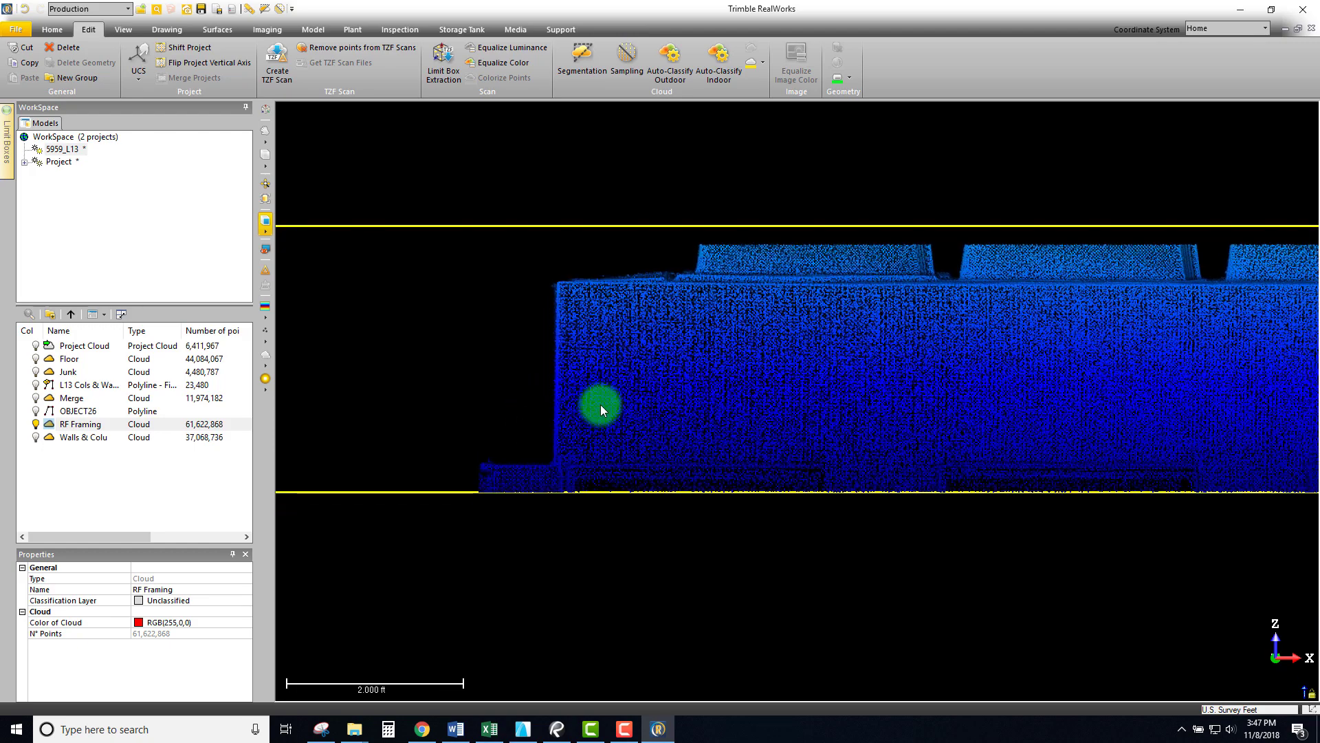
click(167, 31)
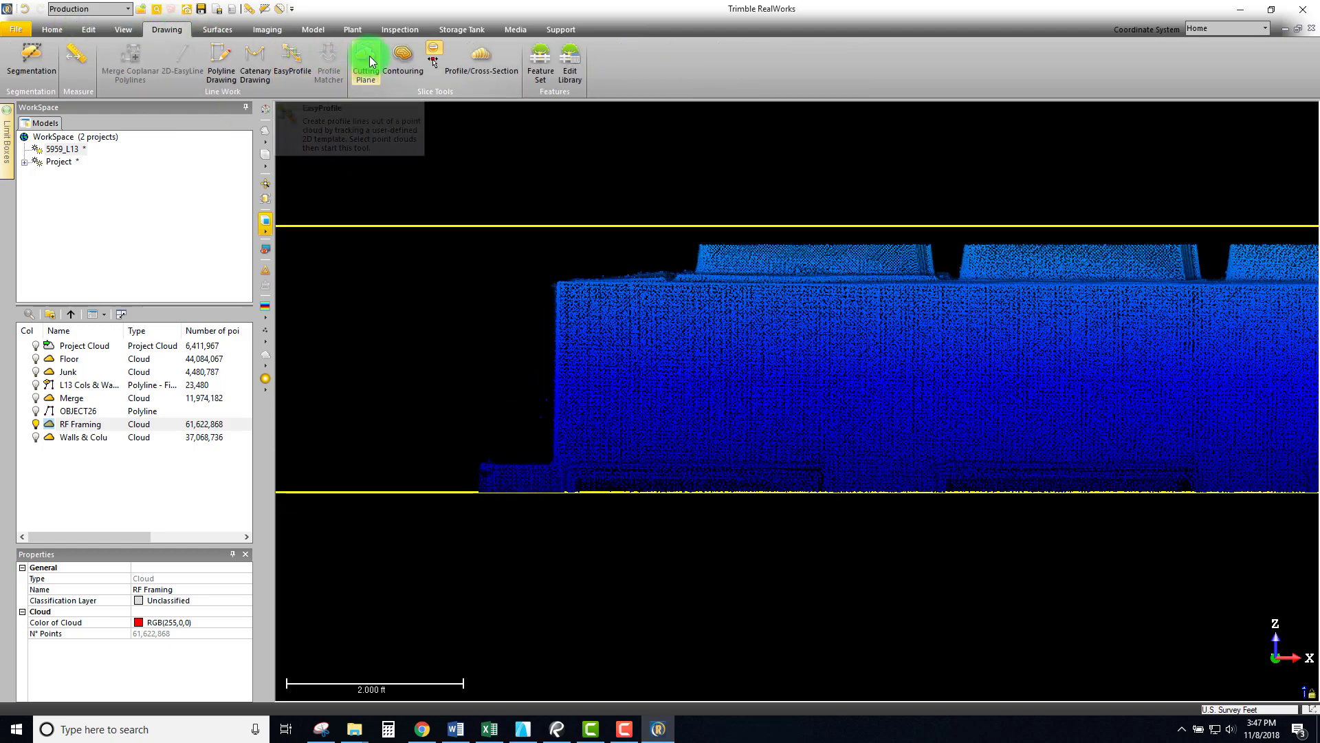
click(393, 163)
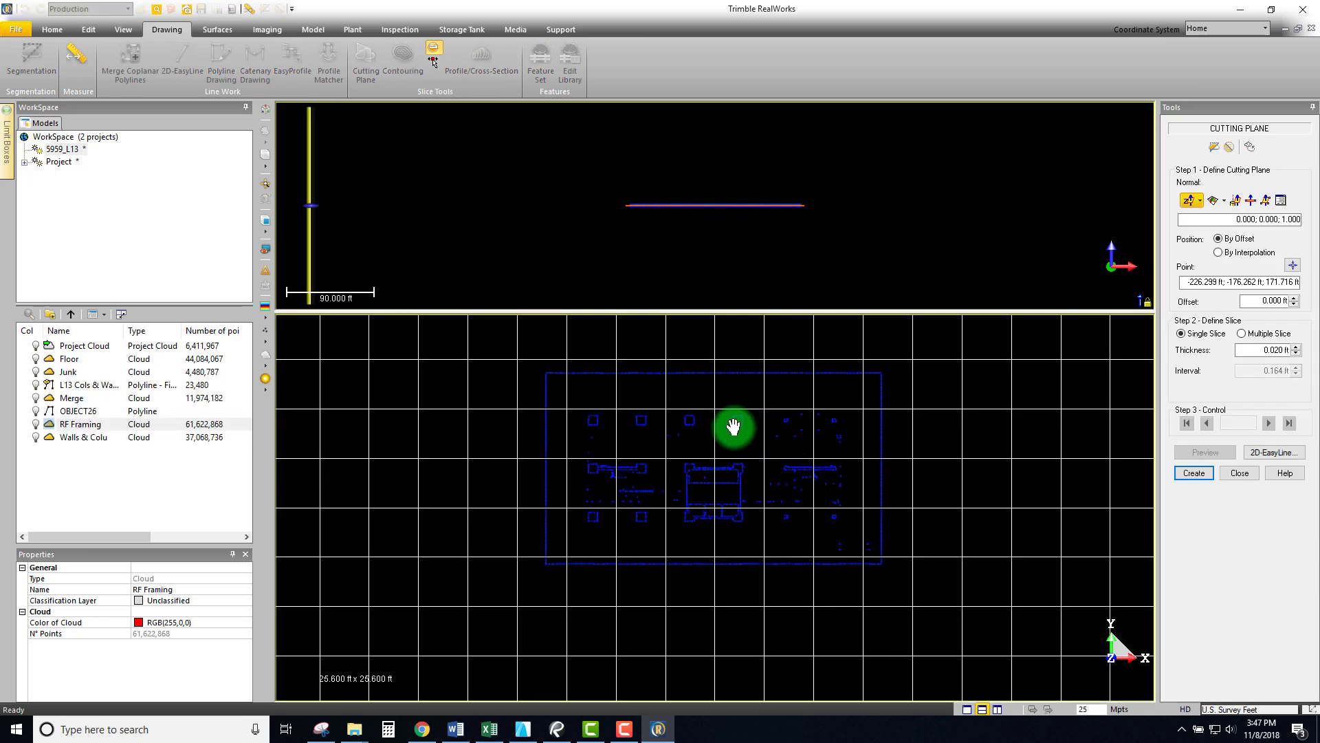
click(1189, 202)
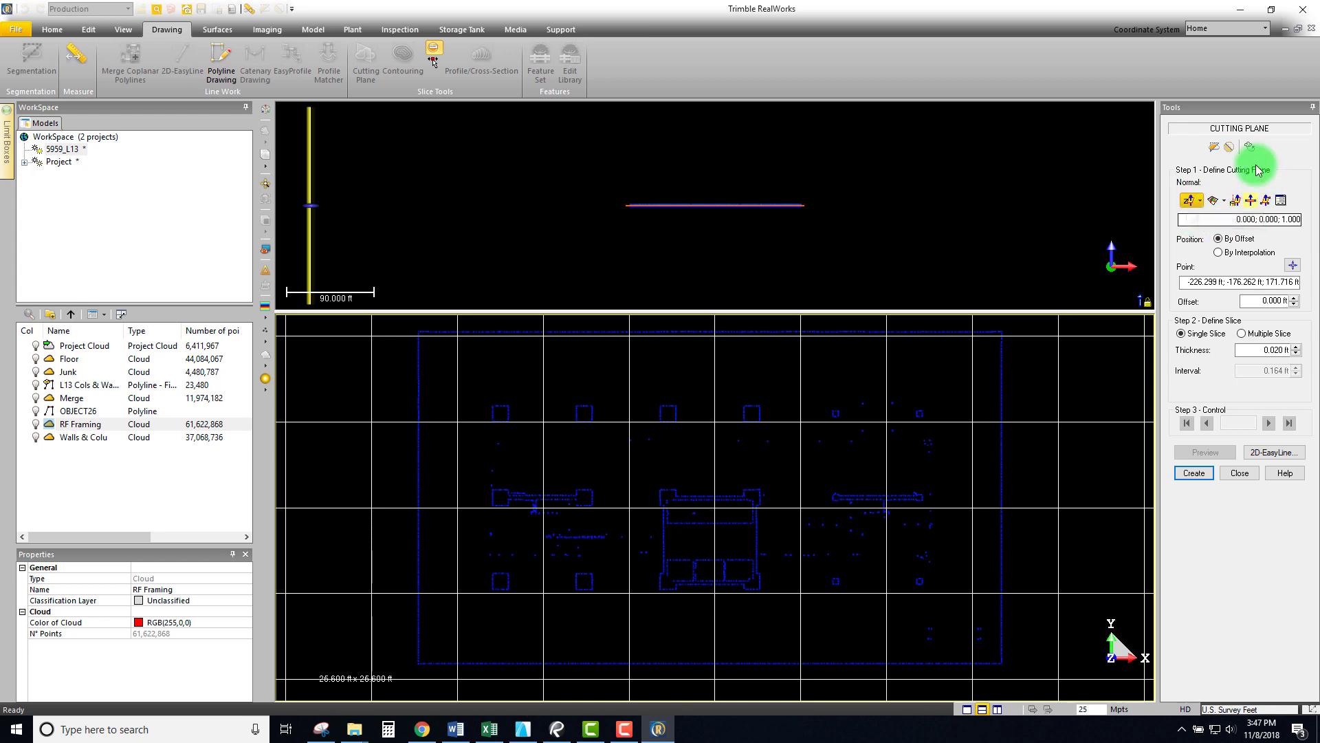
Examine in the side view where the cutting plane crosses the slab edge below the raised pans.
middle_drag(786, 228, 719, 248)
scroll(551, 250, up, 14)
drag(460, 168, 220, 240)
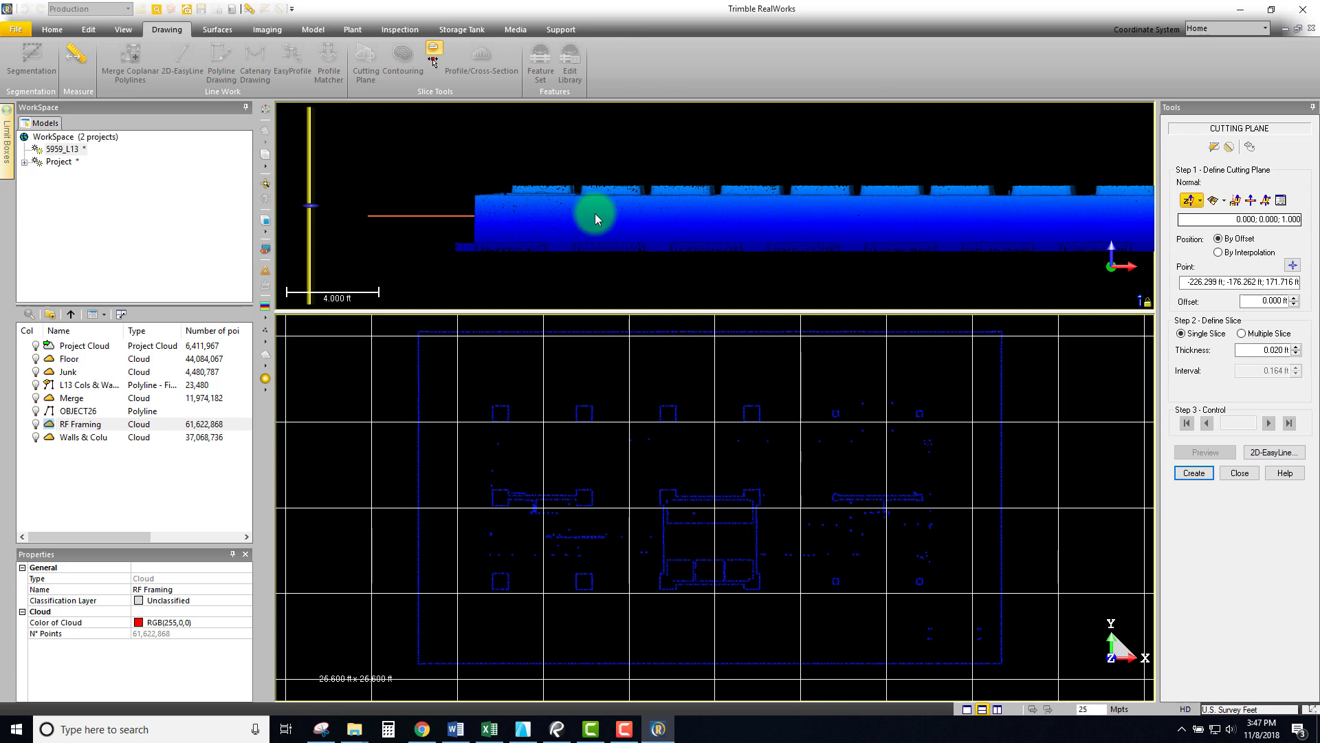
middle_drag(582, 231, 646, 252)
scroll(619, 259, up, 3)
middle_drag(564, 226, 663, 214)
scroll(498, 209, up, 1)
middle_drag(498, 209, 577, 208)
Switch the cloud rendering from elevation colours to Color Coded Intensity.
click(89, 29)
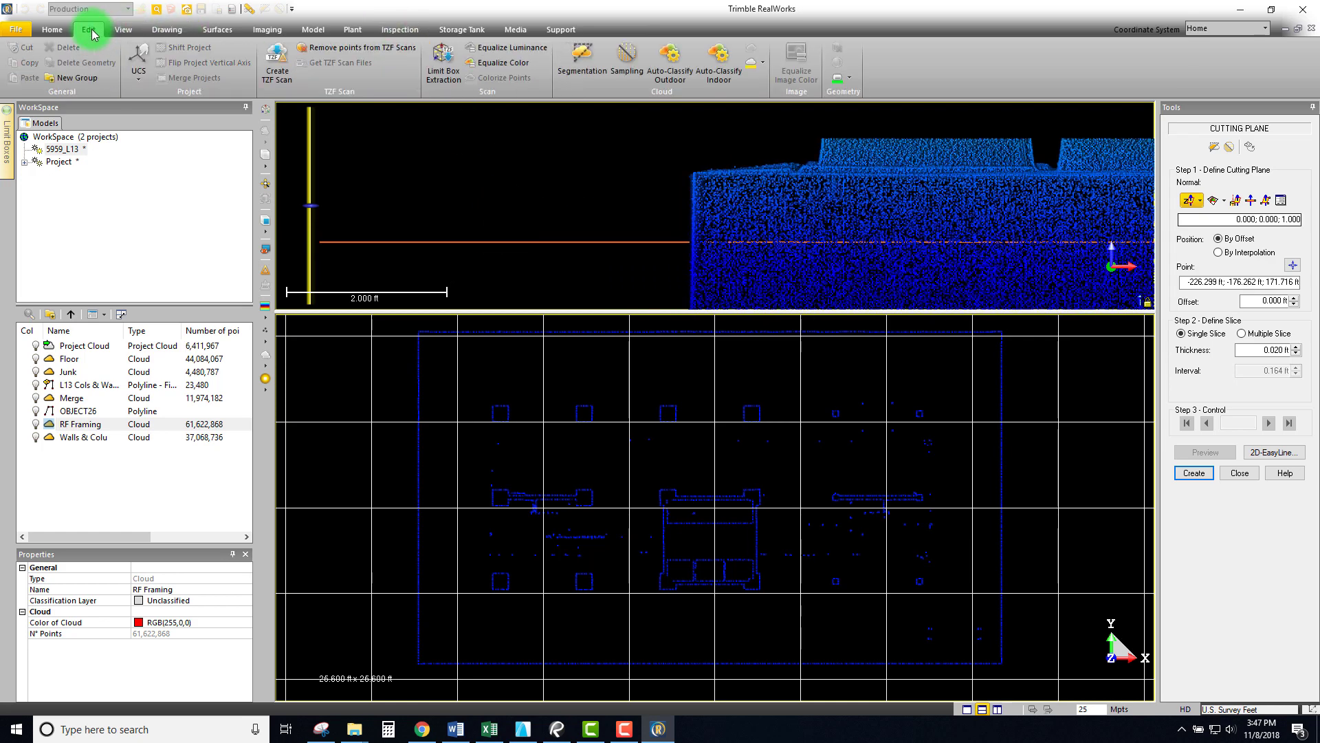
click(122, 29)
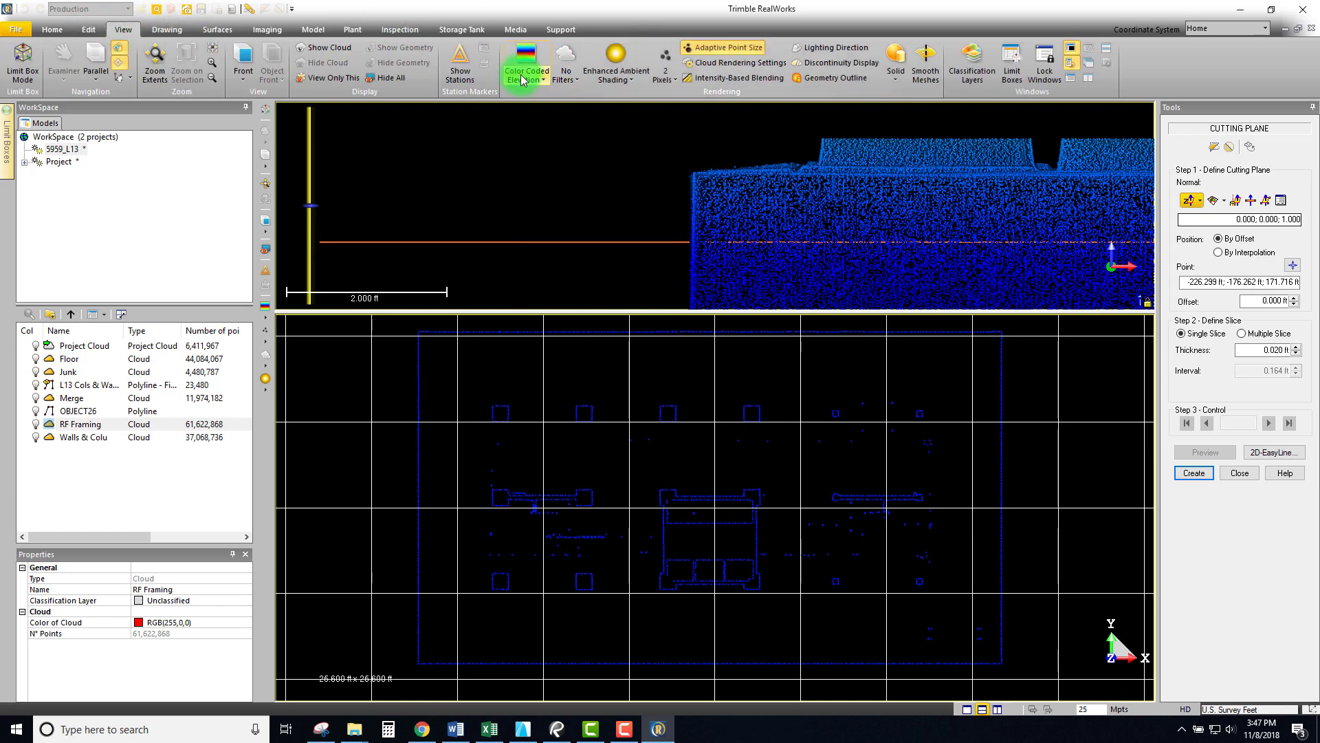
click(531, 72)
click(550, 187)
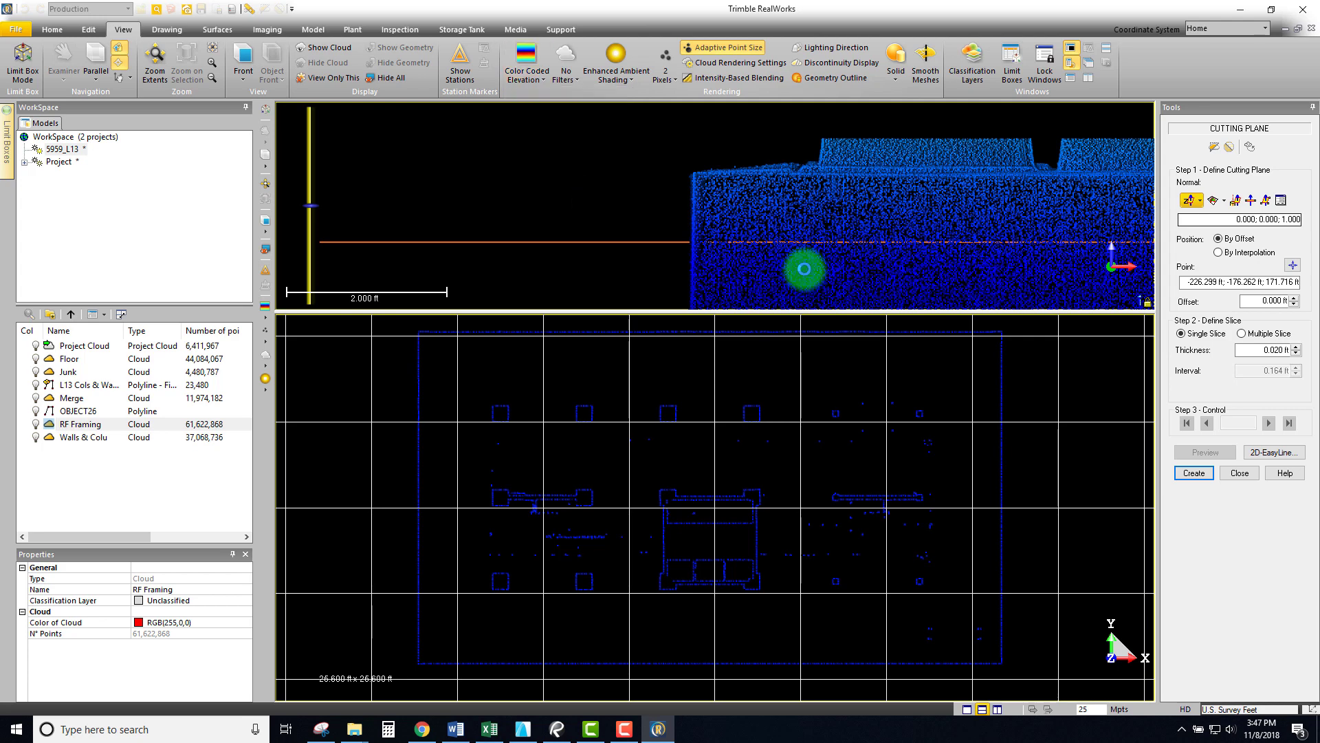
drag(824, 363, 794, 352)
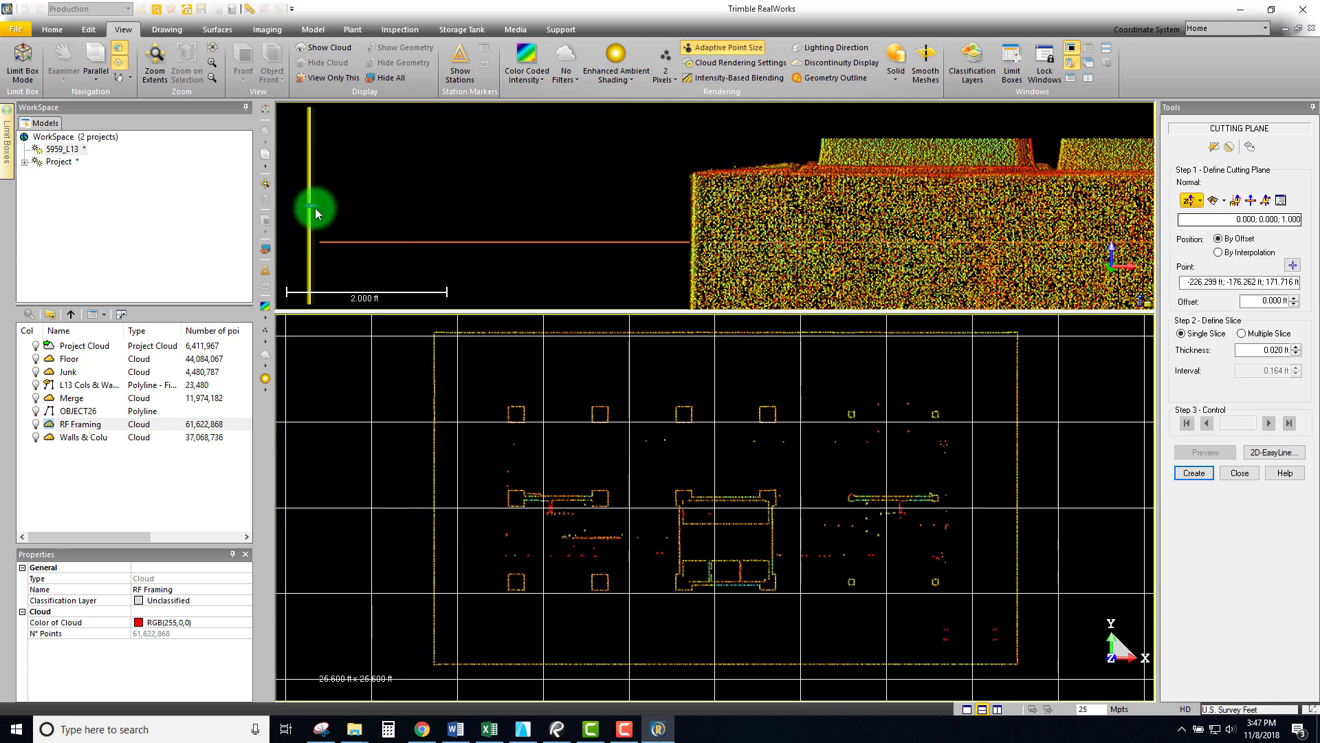
Raise the cutting plane to an offset of about 0.703 ft and check its height against the pans along the slab edge.
drag(310, 198, 315, 161)
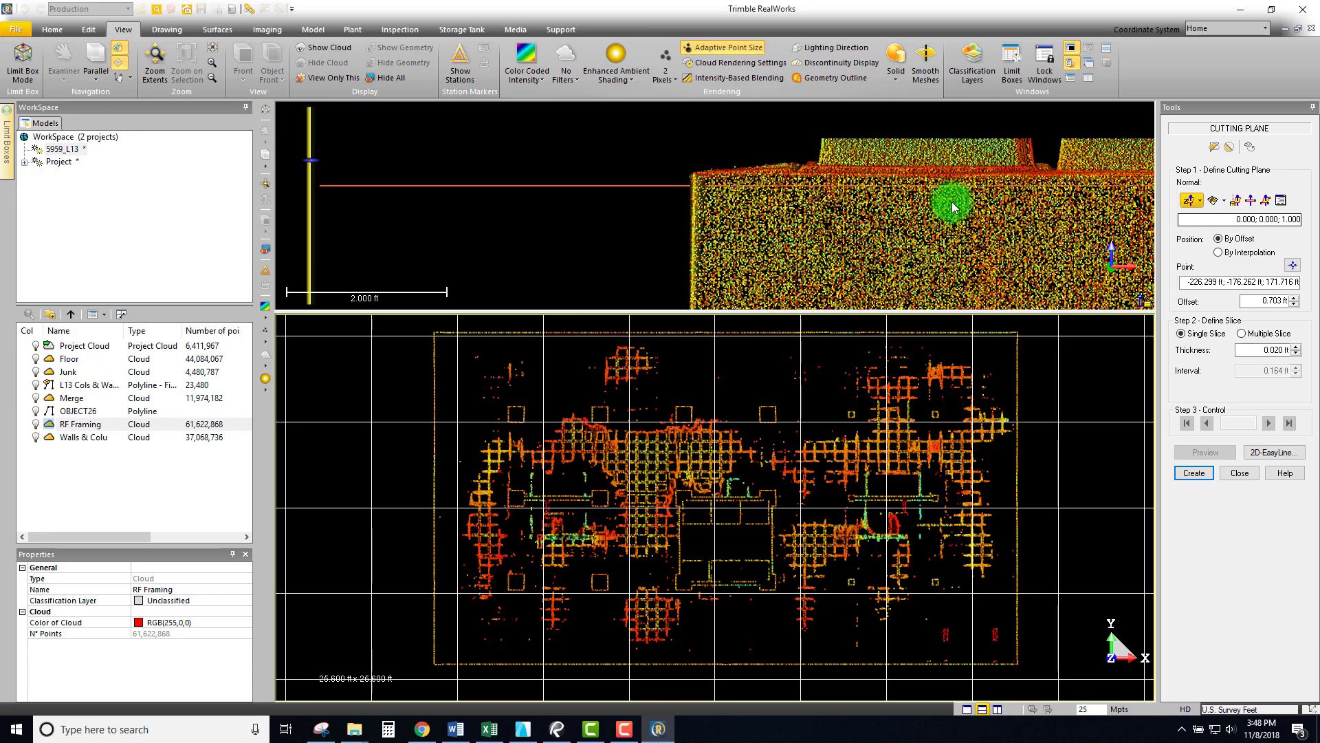
scroll(855, 233, down, 3)
middle_drag(681, 197, 792, 211)
scroll(708, 207, down, 6)
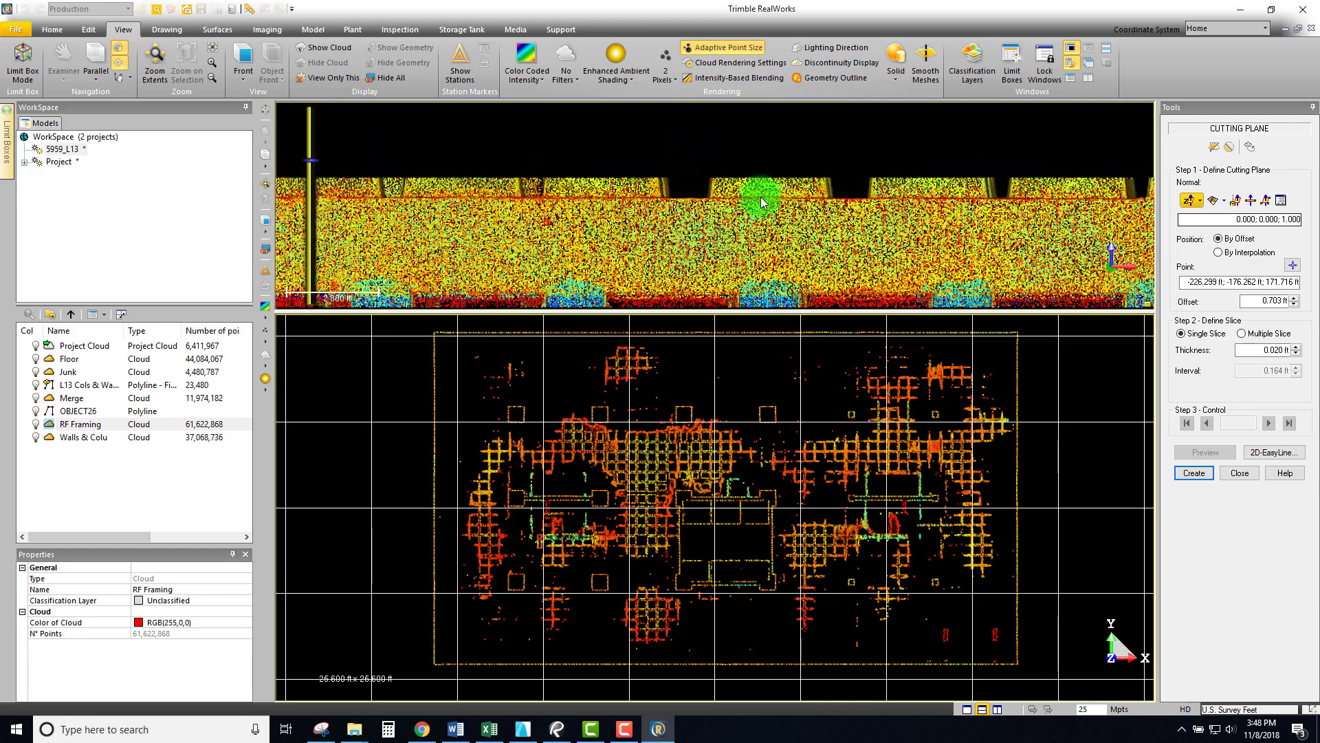
scroll(493, 234, up, 8)
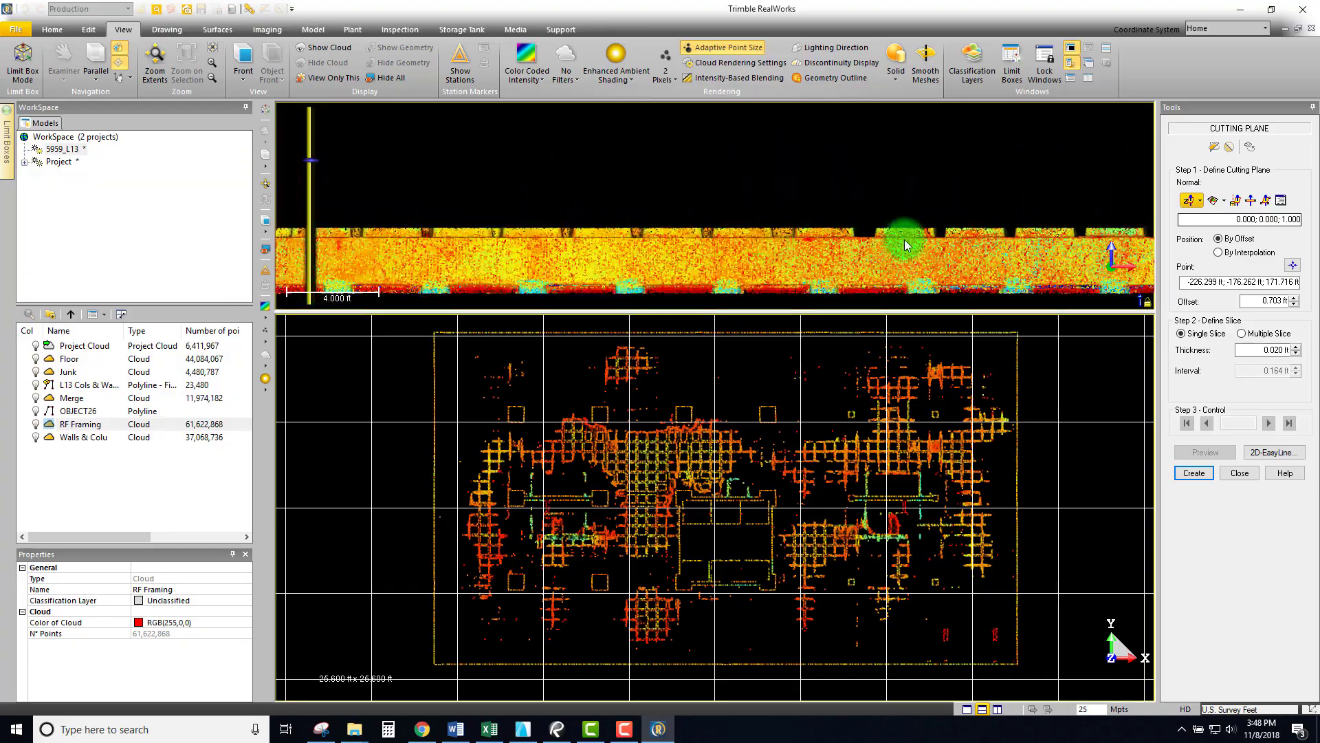
scroll(820, 214, down, 3)
scroll(819, 214, up, 5)
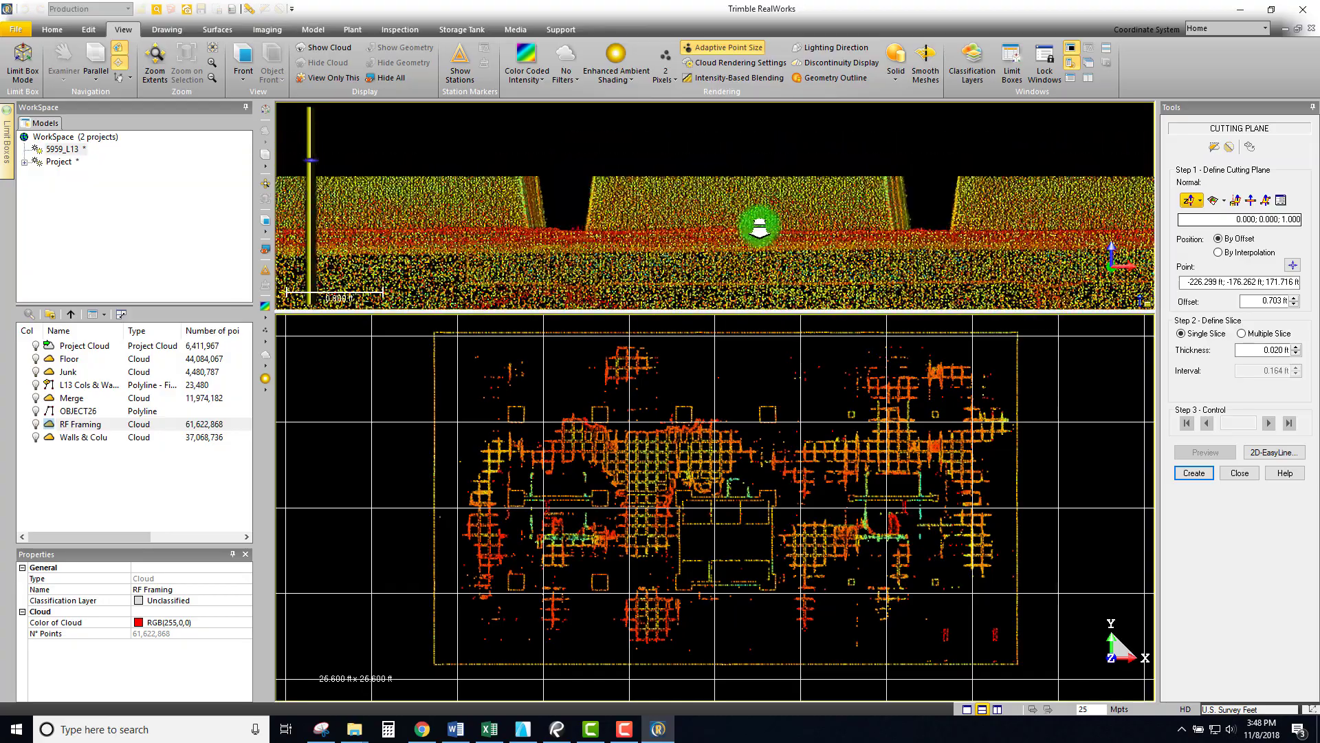
middle_drag(398, 254, 982, 239)
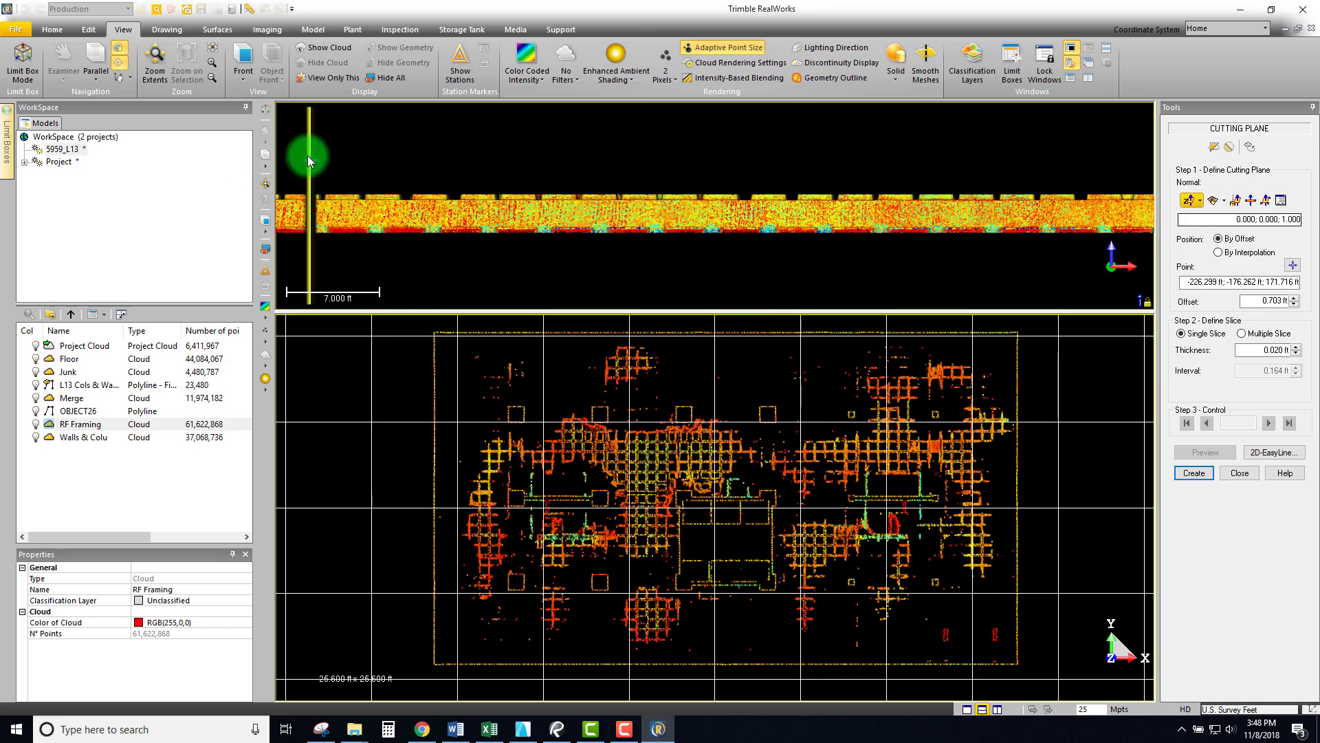
Raise the cutting plane to an offset of about 0.912 ft, so that it slices the waffle pans just above their base.
drag(309, 149, 310, 147)
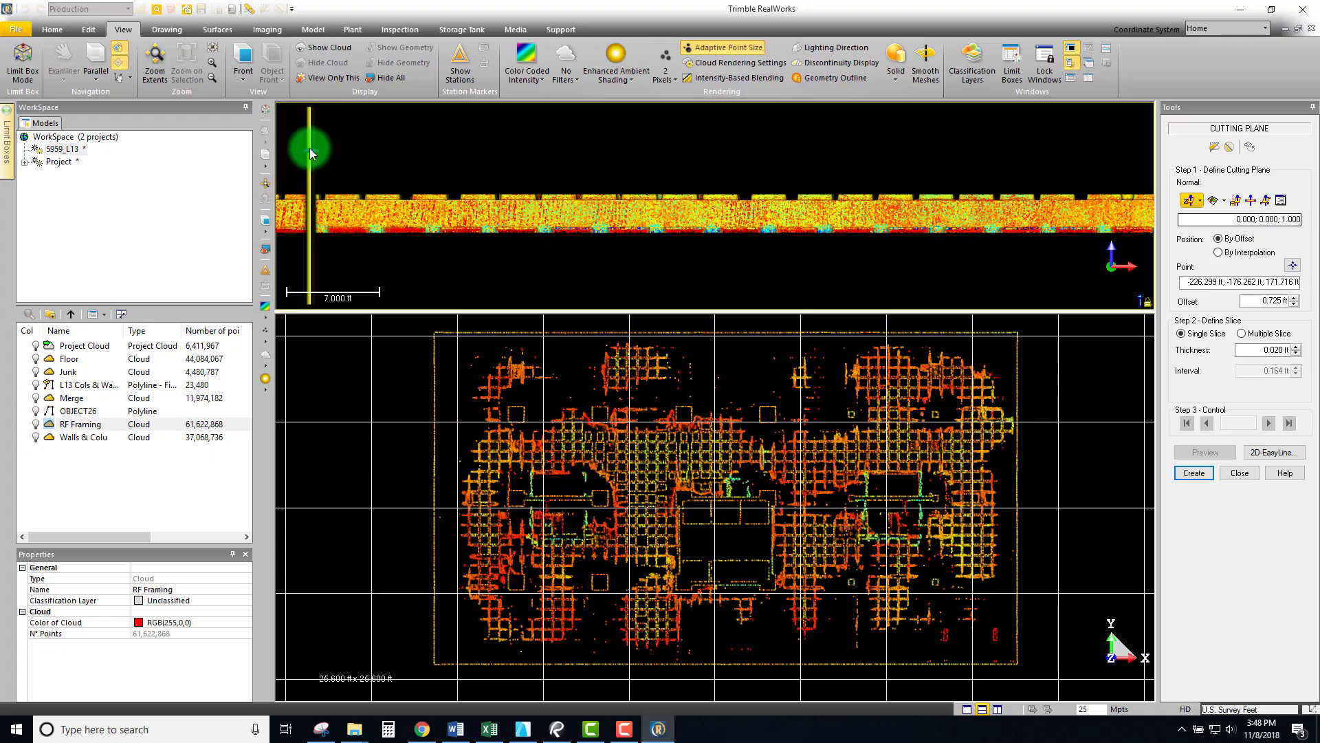
scroll(636, 213, down, 2)
scroll(637, 218, down, 5)
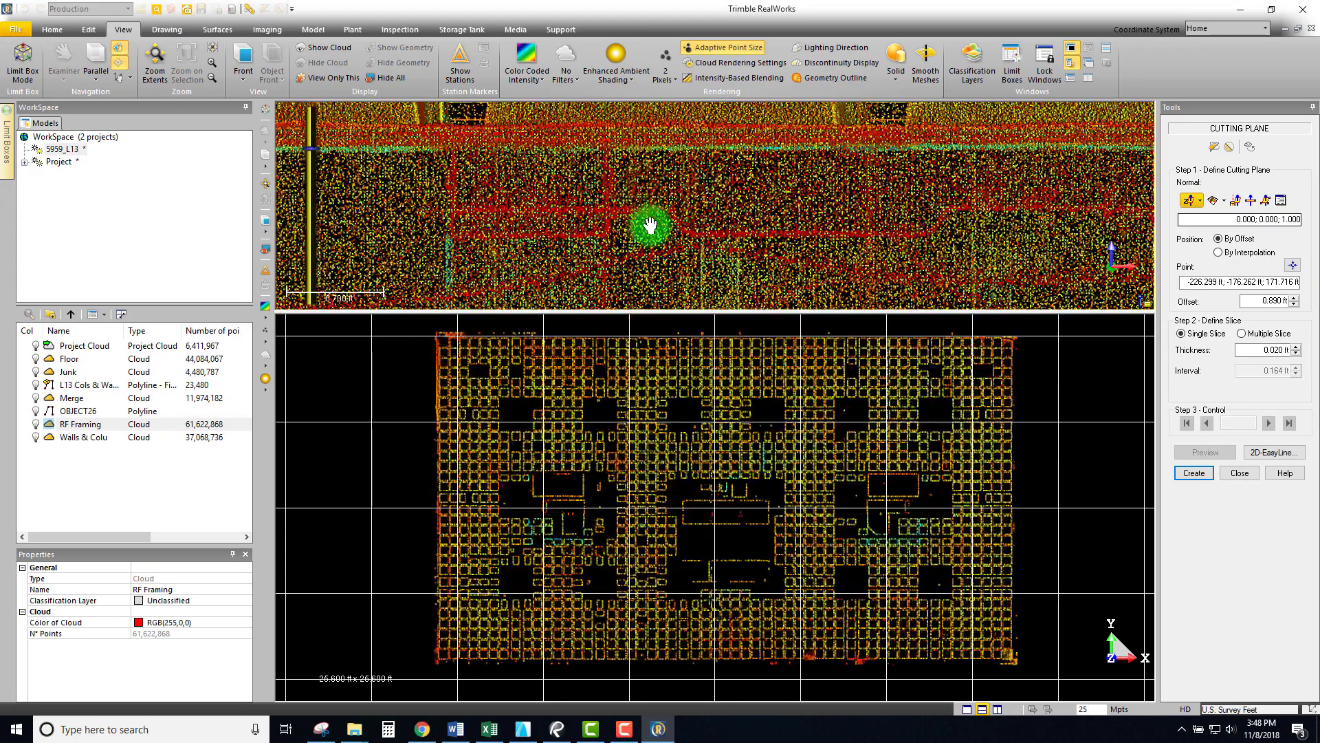
scroll(415, 184, down, 4)
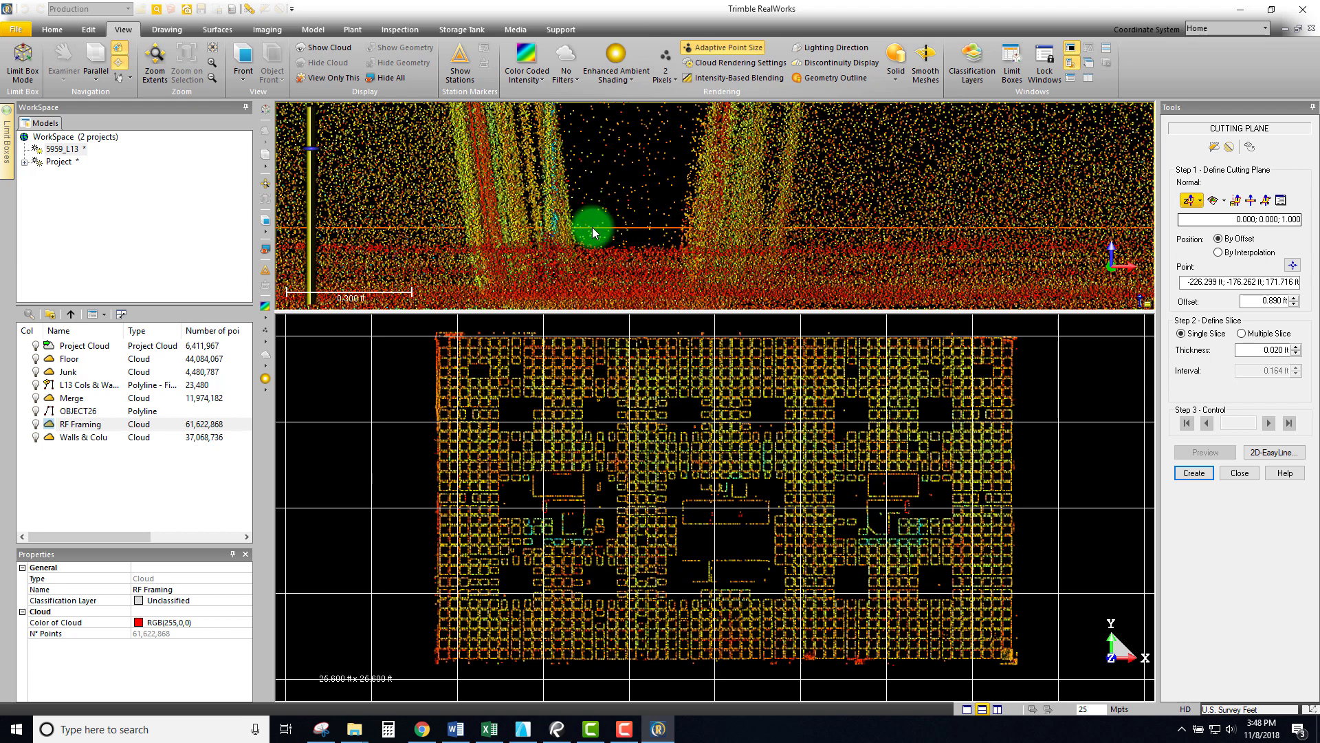
scroll(586, 232, up, 2)
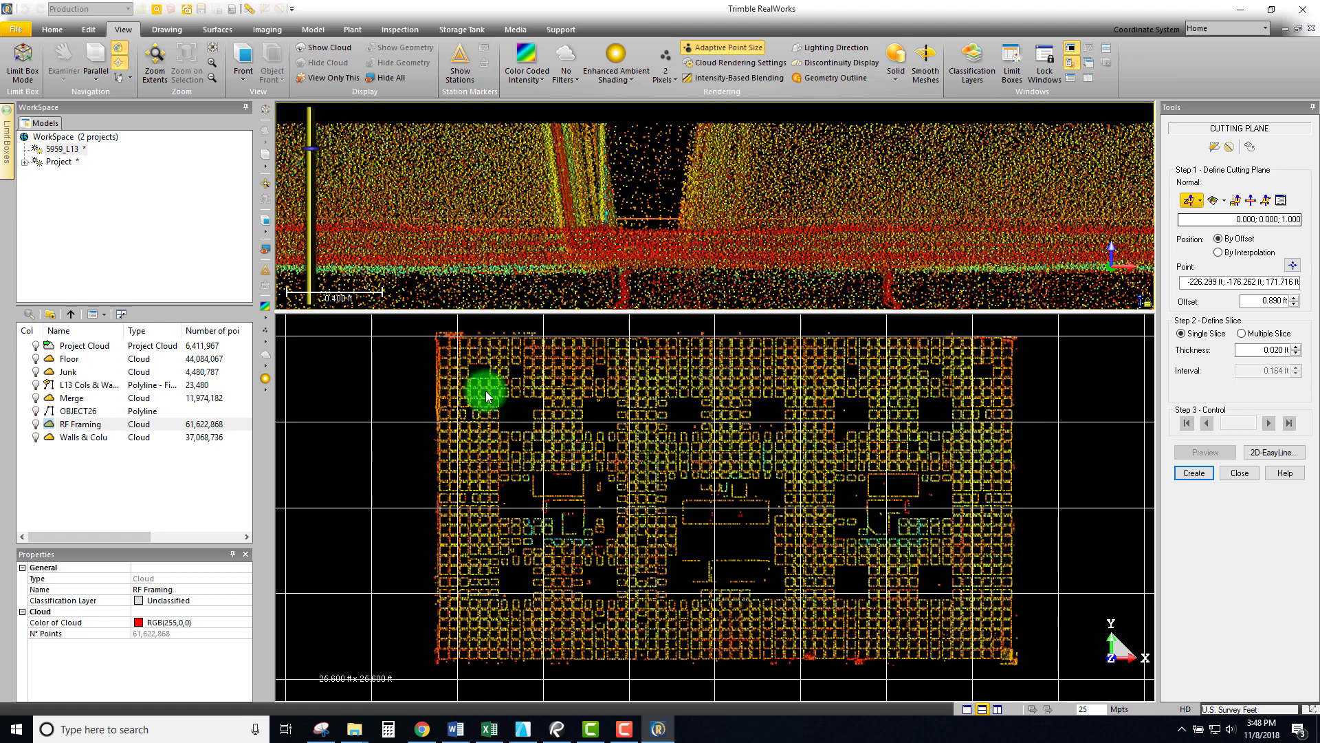
scroll(454, 341, up, 6)
middle_drag(454, 340, 692, 430)
scroll(529, 410, up, 1)
scroll(598, 416, up, 2)
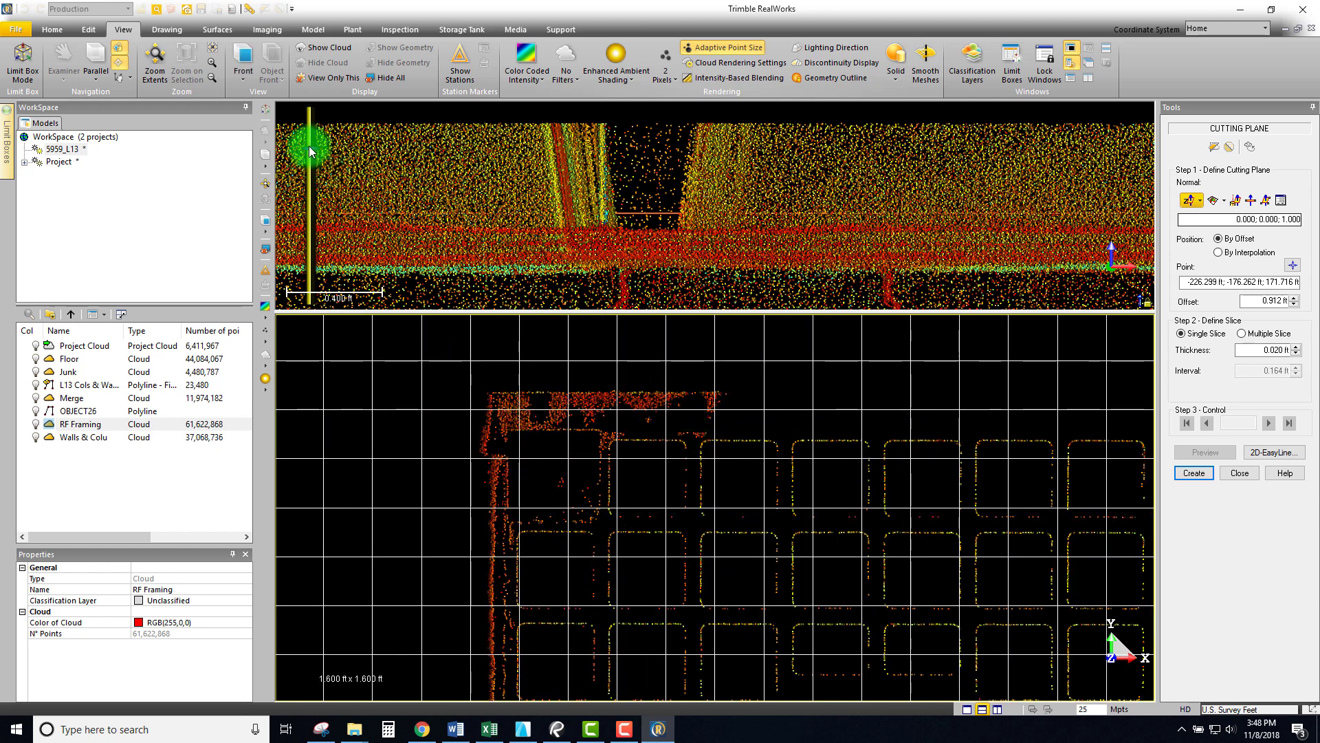
key(Up)
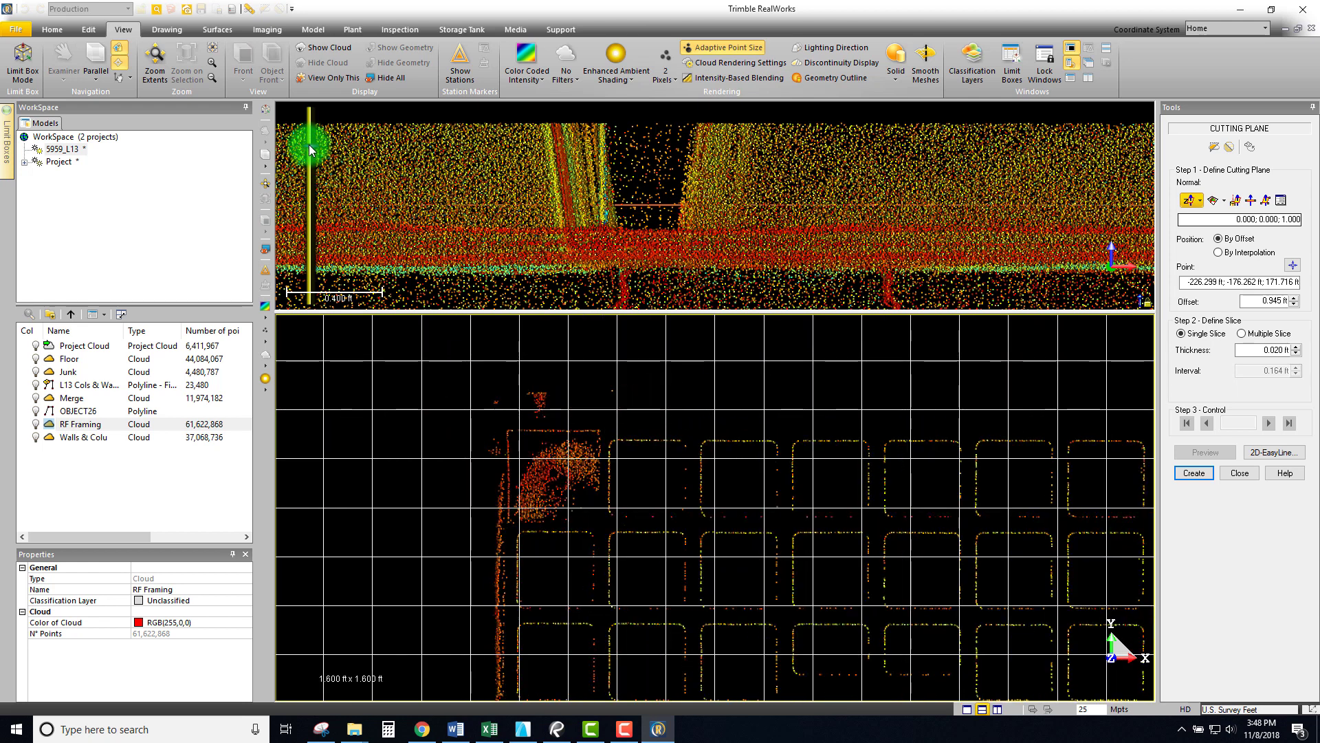
scroll(308, 143, up, 1)
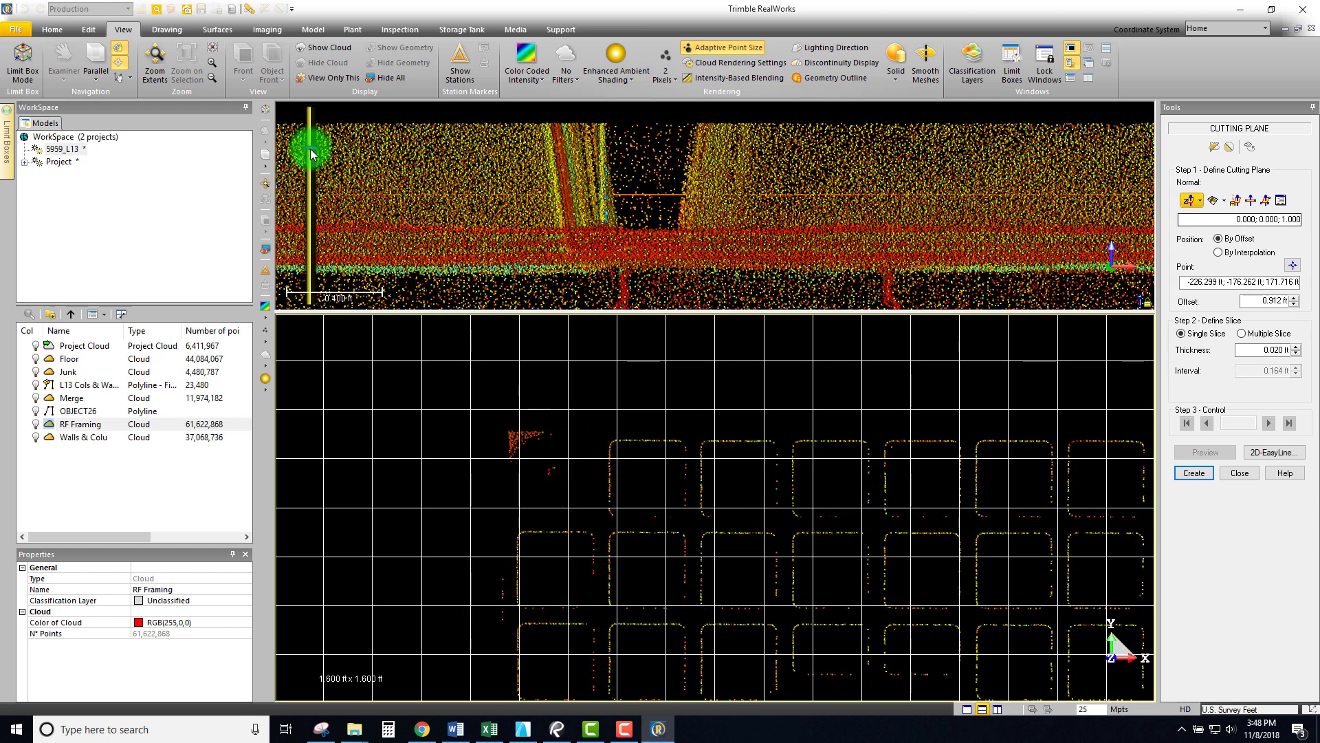
Examine the slice in plan view, checking the pan outlines, slab corners and floor openings across the whole floor.
scroll(310, 154, down, 2)
scroll(623, 448, down, 3)
middle_drag(716, 489, 614, 422)
scroll(541, 480, up, 3)
scroll(541, 441, down, 4)
middle_drag(831, 508, 695, 365)
middle_drag(662, 543, 714, 317)
scroll(536, 516, up, 4)
scroll(612, 485, down, 5)
middle_drag(892, 463, 534, 508)
scroll(869, 530, up, 4)
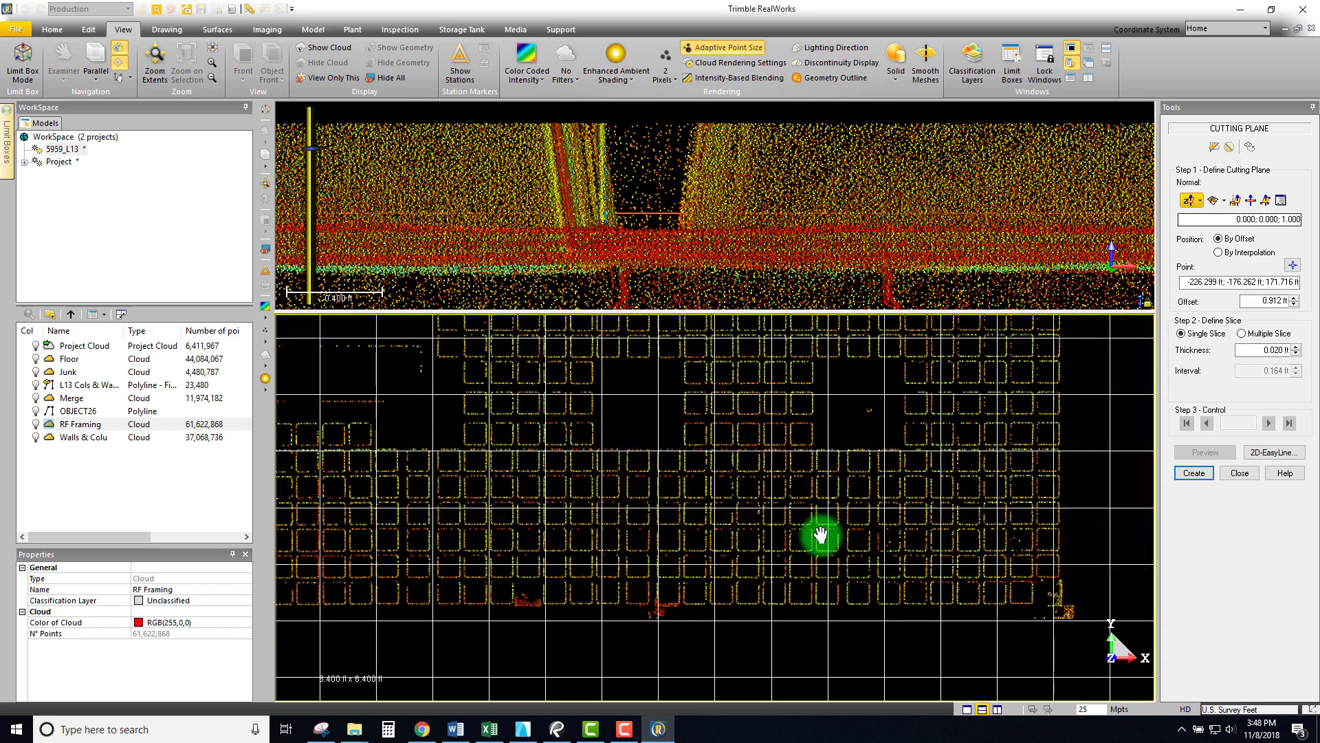
scroll(797, 416, down, 2)
middle_drag(775, 419, 600, 498)
scroll(618, 444, down, 2)
middle_drag(734, 420, 716, 501)
scroll(839, 431, up, 3)
scroll(726, 440, up, 3)
scroll(726, 440, down, 6)
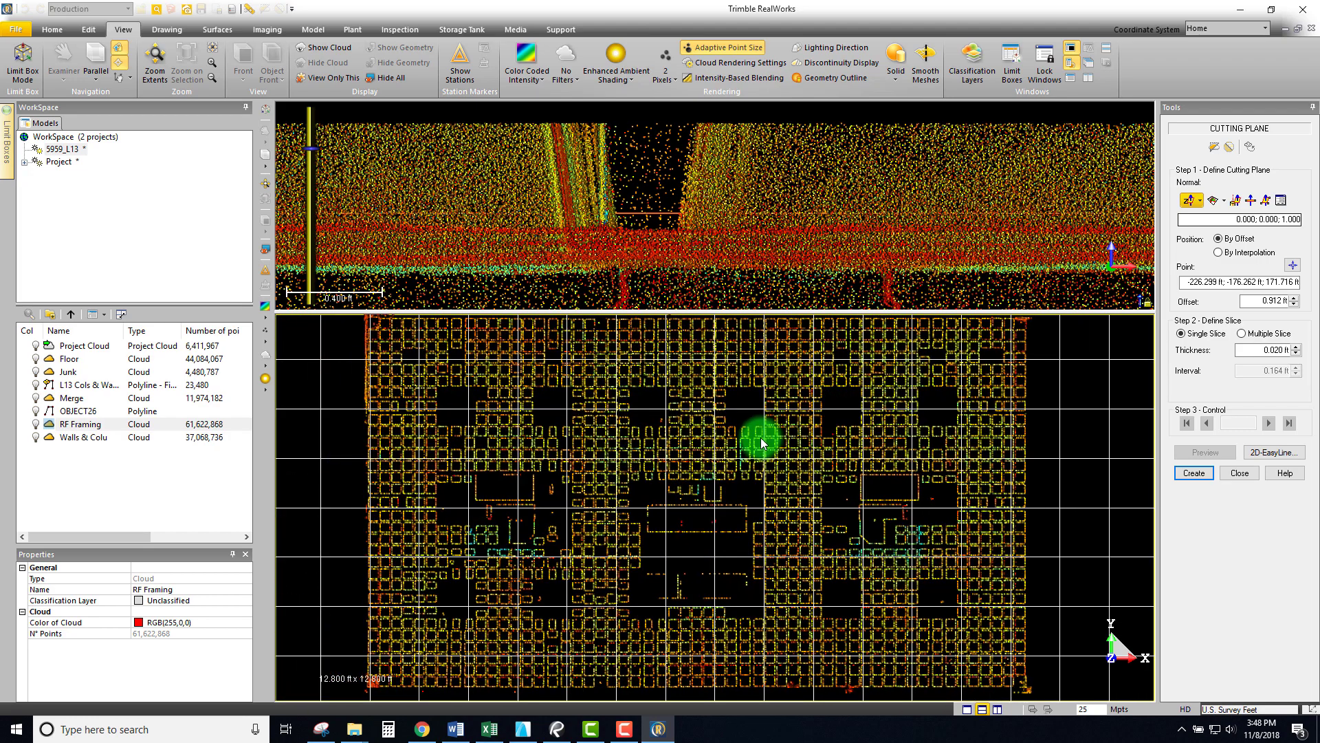
Preview 2D-EasyLine polylines from the slice with a 0.010 ft threshold, and hide the cloud so only the polylines are displayed.
click(1269, 455)
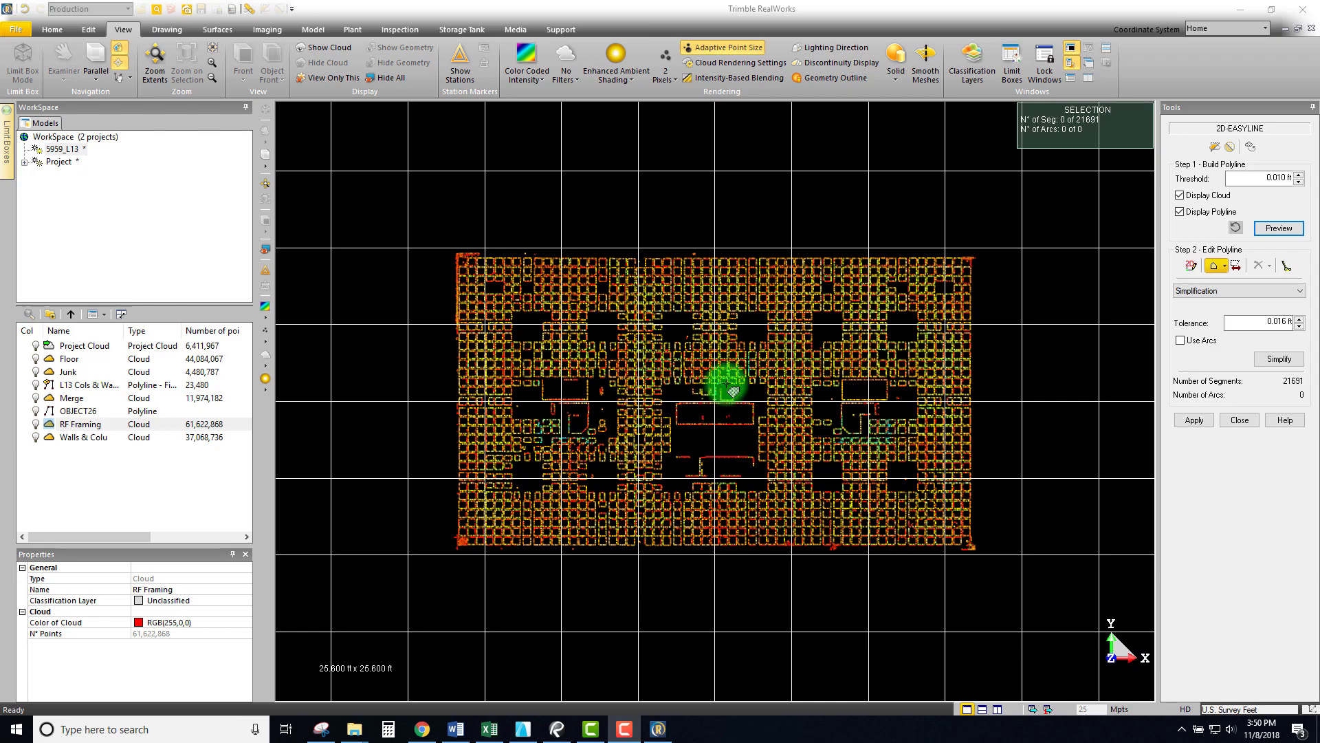
scroll(910, 369, up, 5)
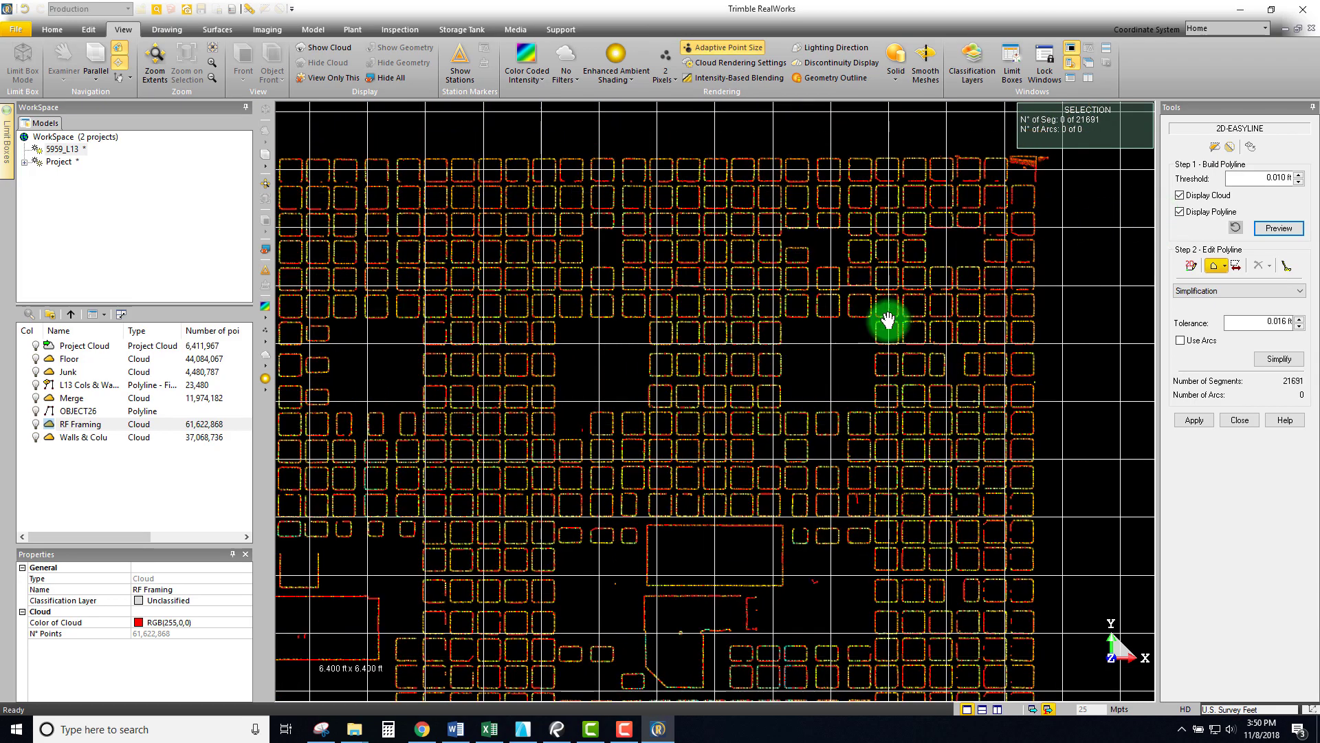
scroll(893, 304, up, 3)
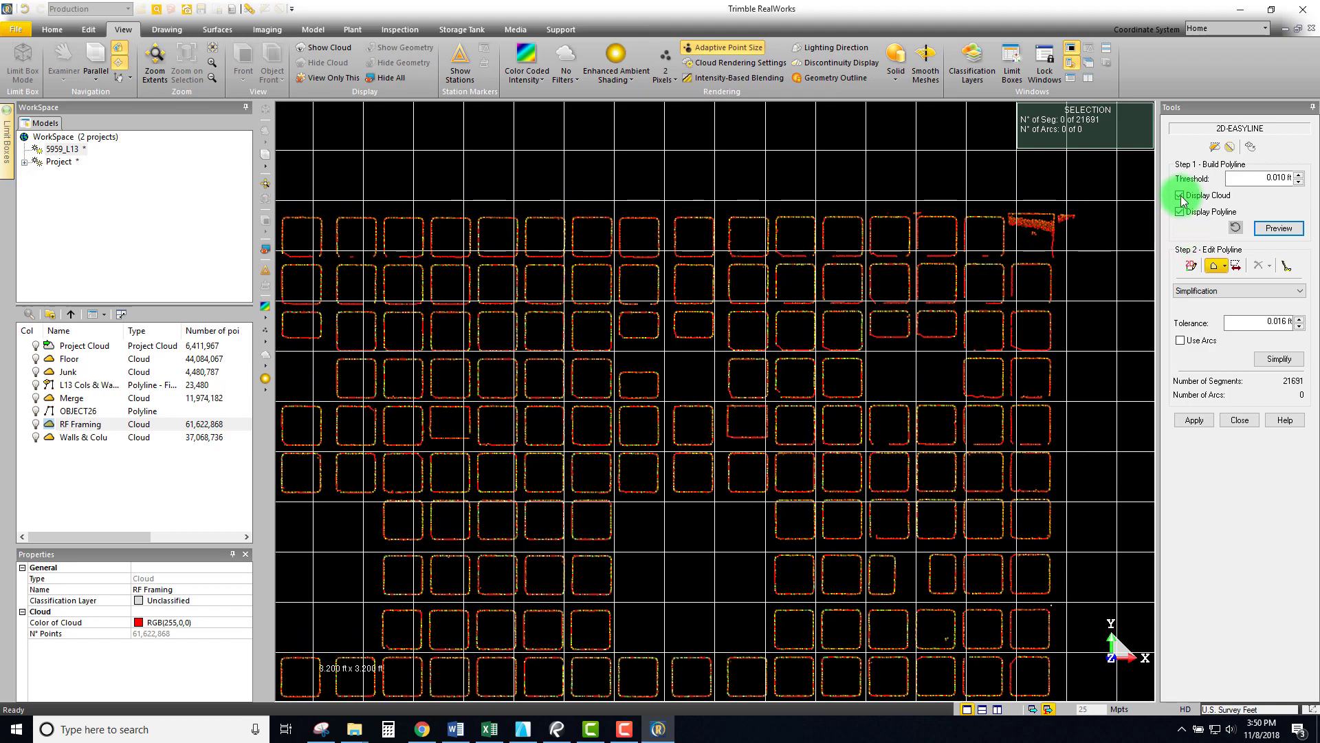
click(1181, 196)
scroll(958, 259, down, 5)
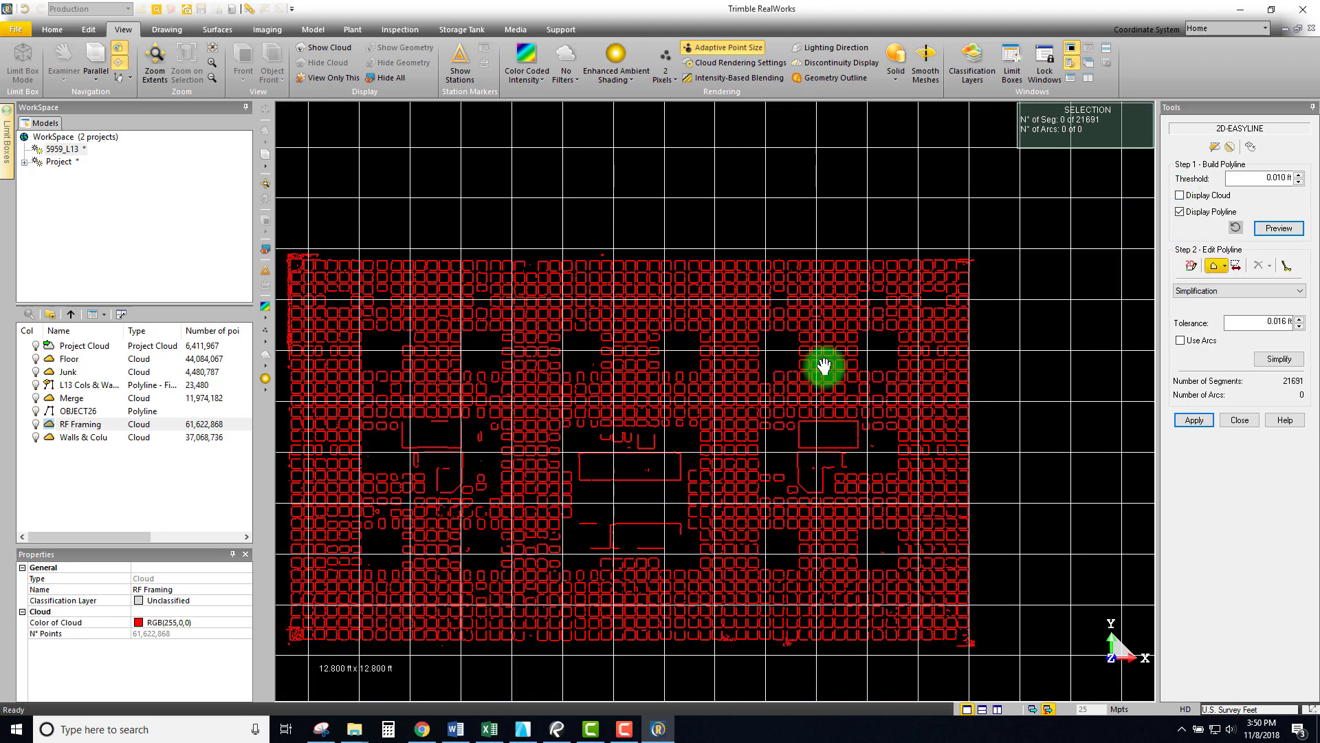
Inspect the previewed polylines along the slab edges and corners for stray segments that do not belong to pan outlines.
scroll(545, 327, up, 4)
scroll(539, 371, down, 4)
middle_drag(539, 371, 604, 360)
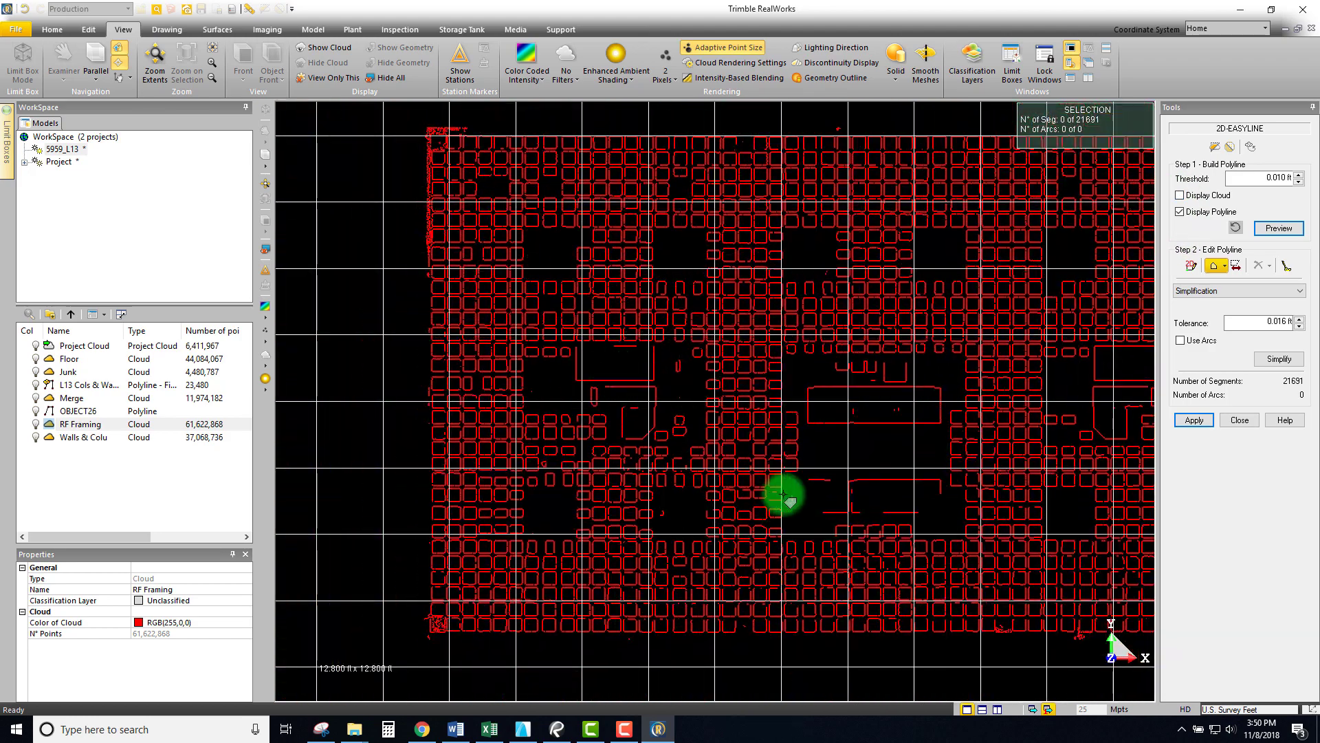
scroll(732, 482, up, 4)
scroll(619, 430, down, 2)
scroll(448, 554, up, 4)
scroll(445, 558, up, 4)
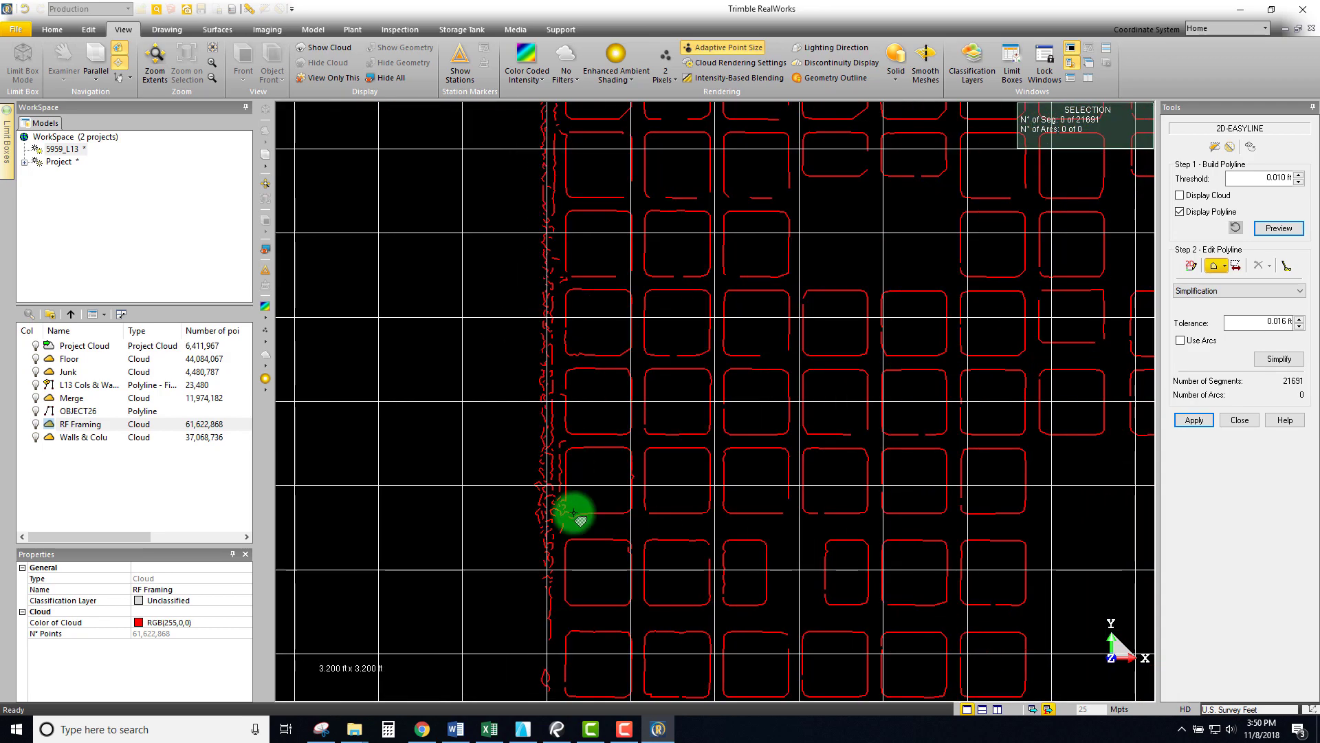
scroll(576, 310, down, 2)
scroll(610, 442, up, 4)
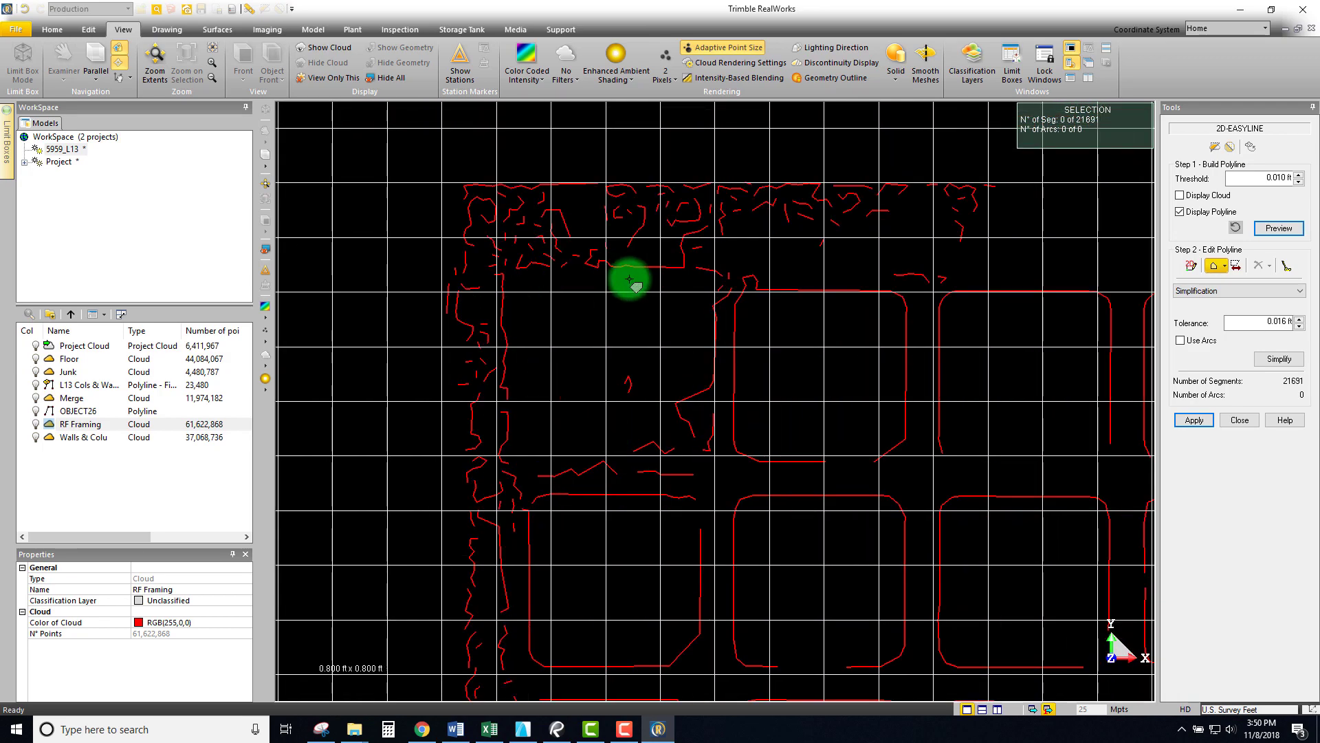
scroll(604, 321, down, 2)
scroll(619, 358, down, 5)
middle_drag(1114, 399, 551, 383)
middle_drag(1086, 347, 801, 377)
scroll(935, 323, up, 4)
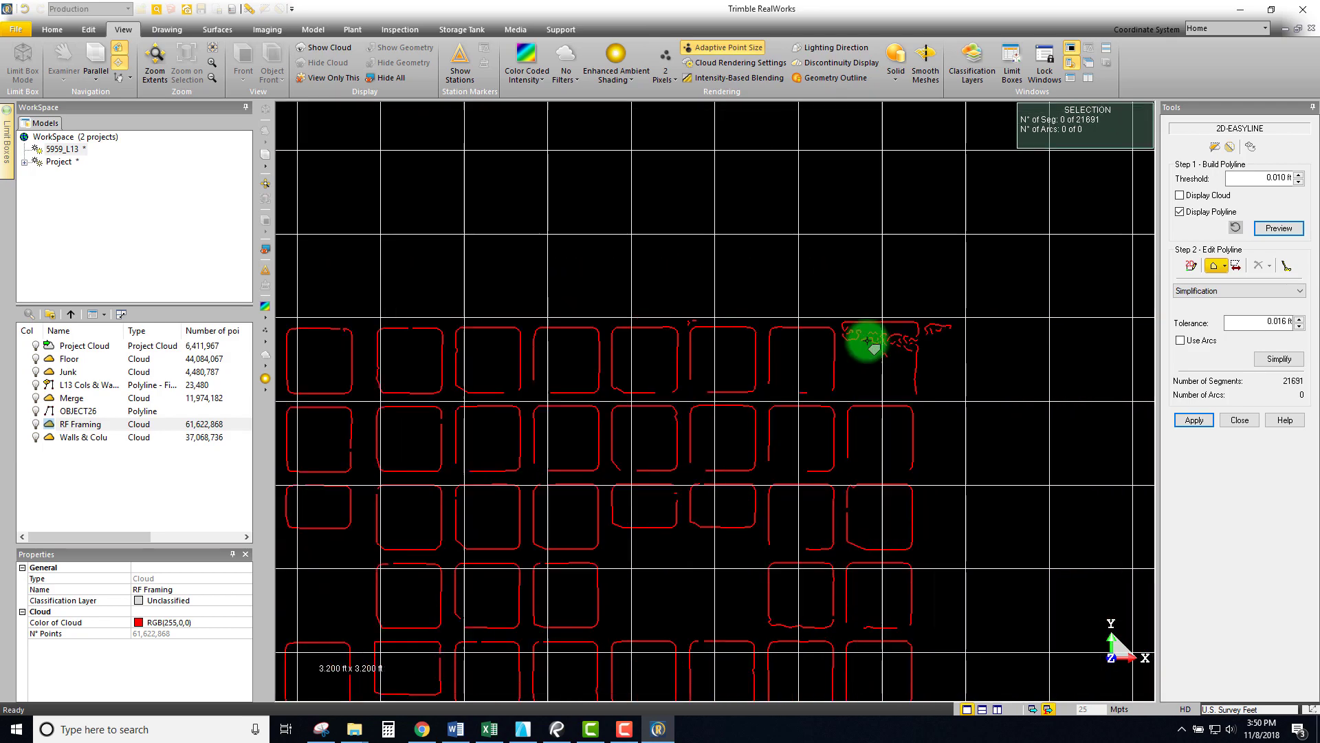
scroll(918, 352, down, 6)
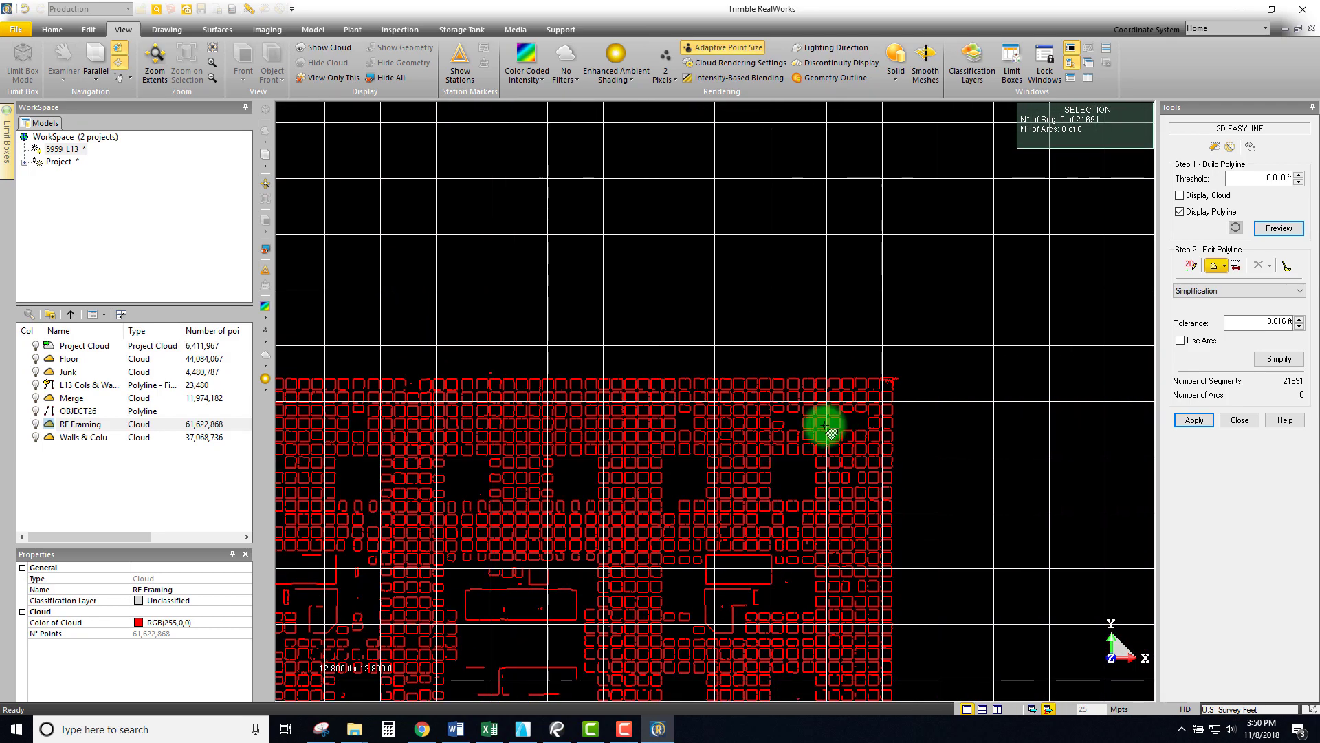
middle_drag(795, 400, 796, 378)
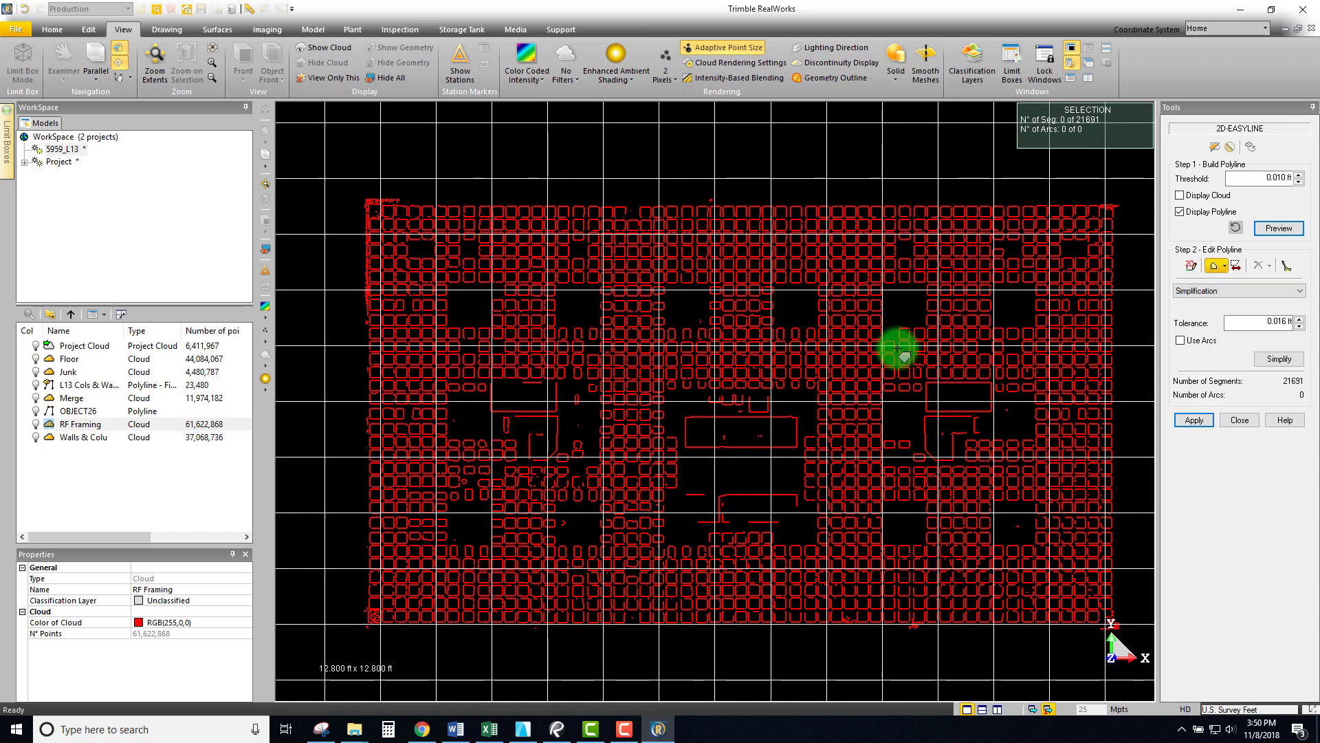
middle_drag(858, 349, 803, 380)
Change the polygon selection mode, then fence and delete the stray polyline segments just below the last pan row at the plan's lower edge.
scroll(770, 427, up, 8)
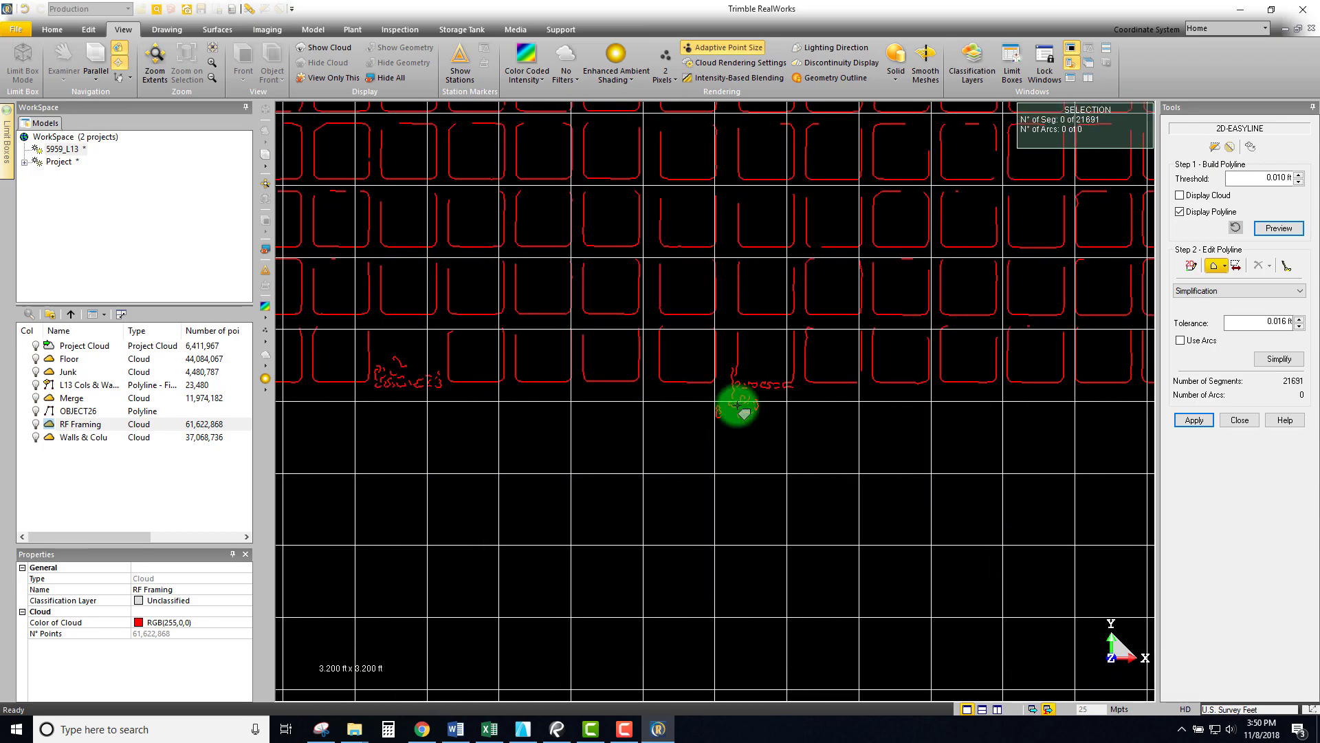
click(1225, 266)
click(1231, 282)
click(608, 472)
click(612, 378)
double_click(839, 417)
key(Delete)
scroll(818, 392, down, 5)
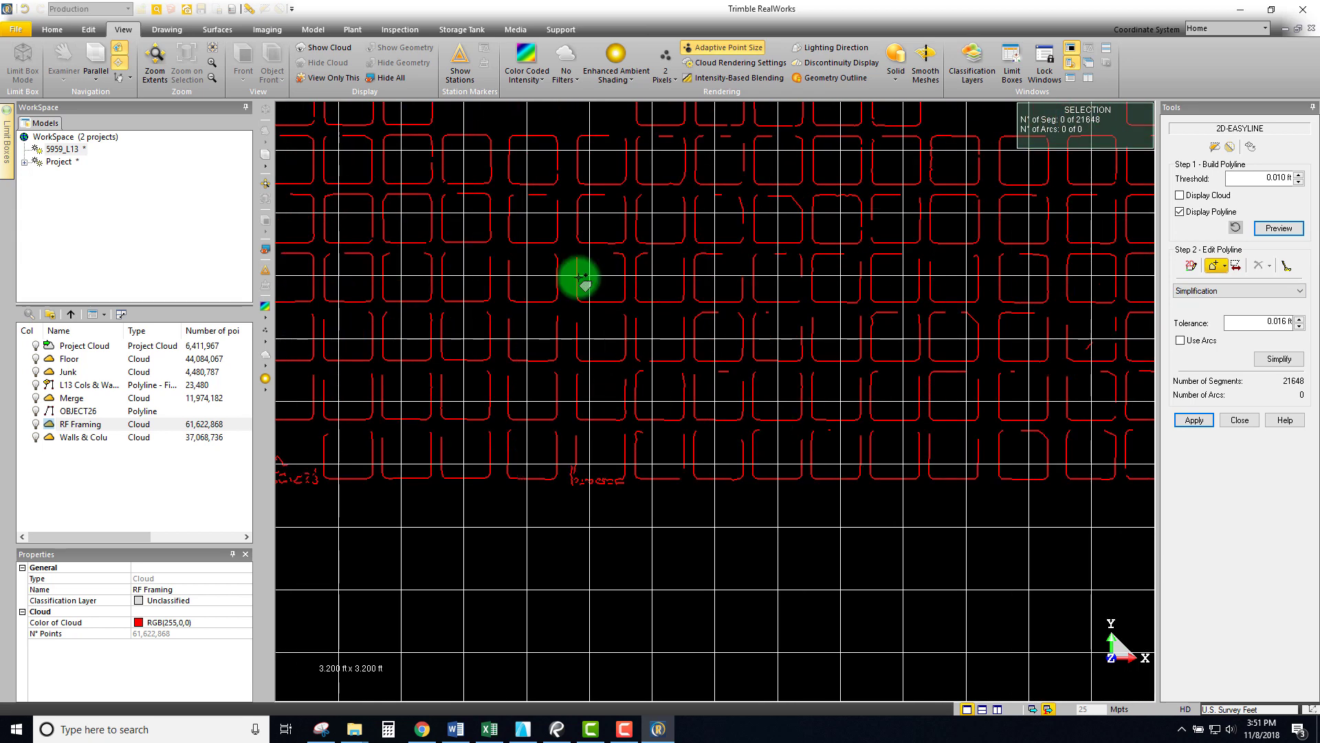
Fence and delete the dense cluster of stray segments and the loose line beneath it at the plan's lower-right corner.
scroll(605, 264, down, 2)
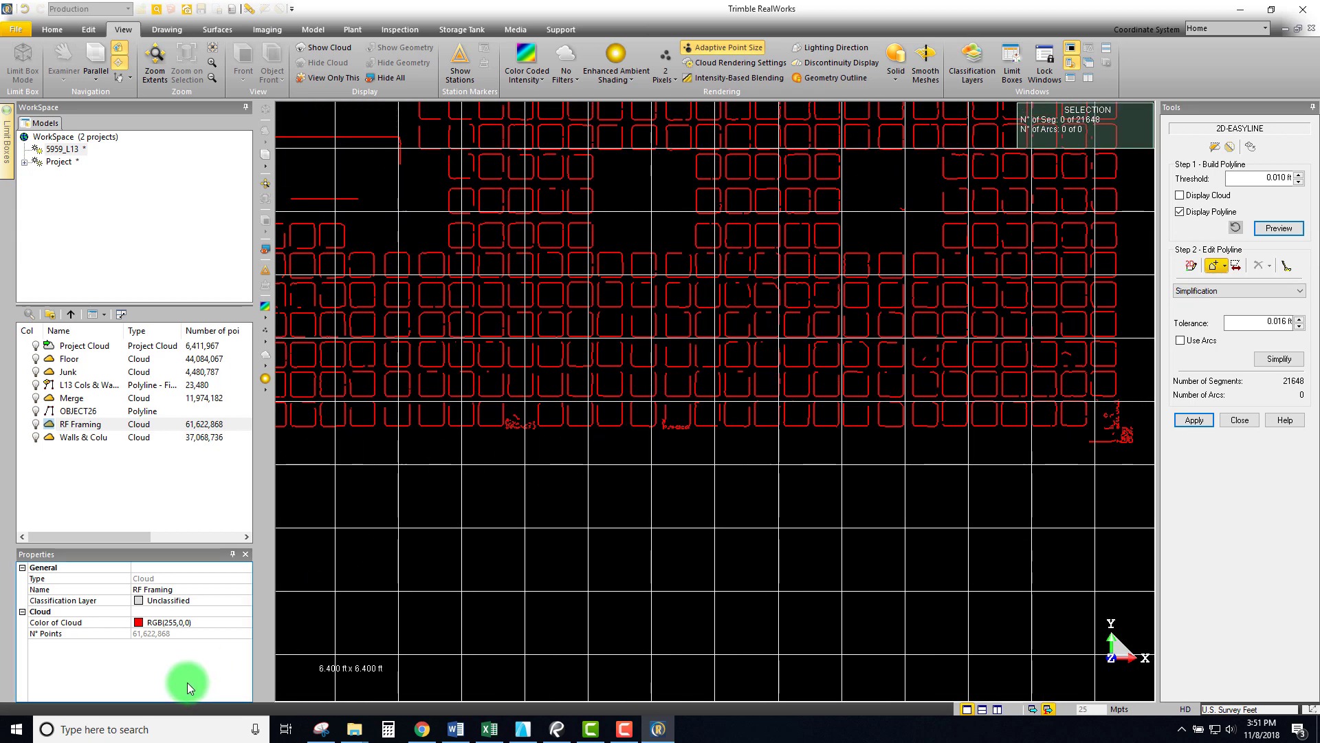
scroll(1025, 307, up, 2)
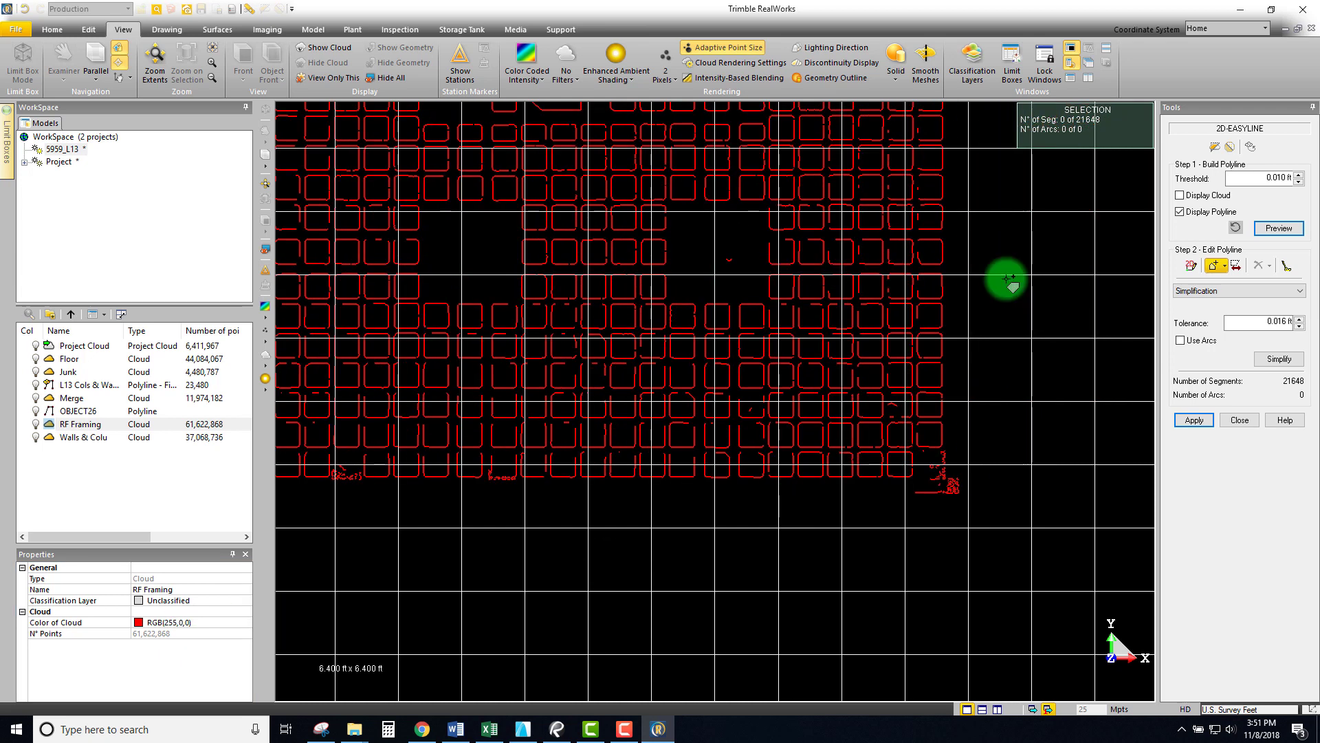
scroll(938, 519, up, 2)
scroll(939, 520, up, 1)
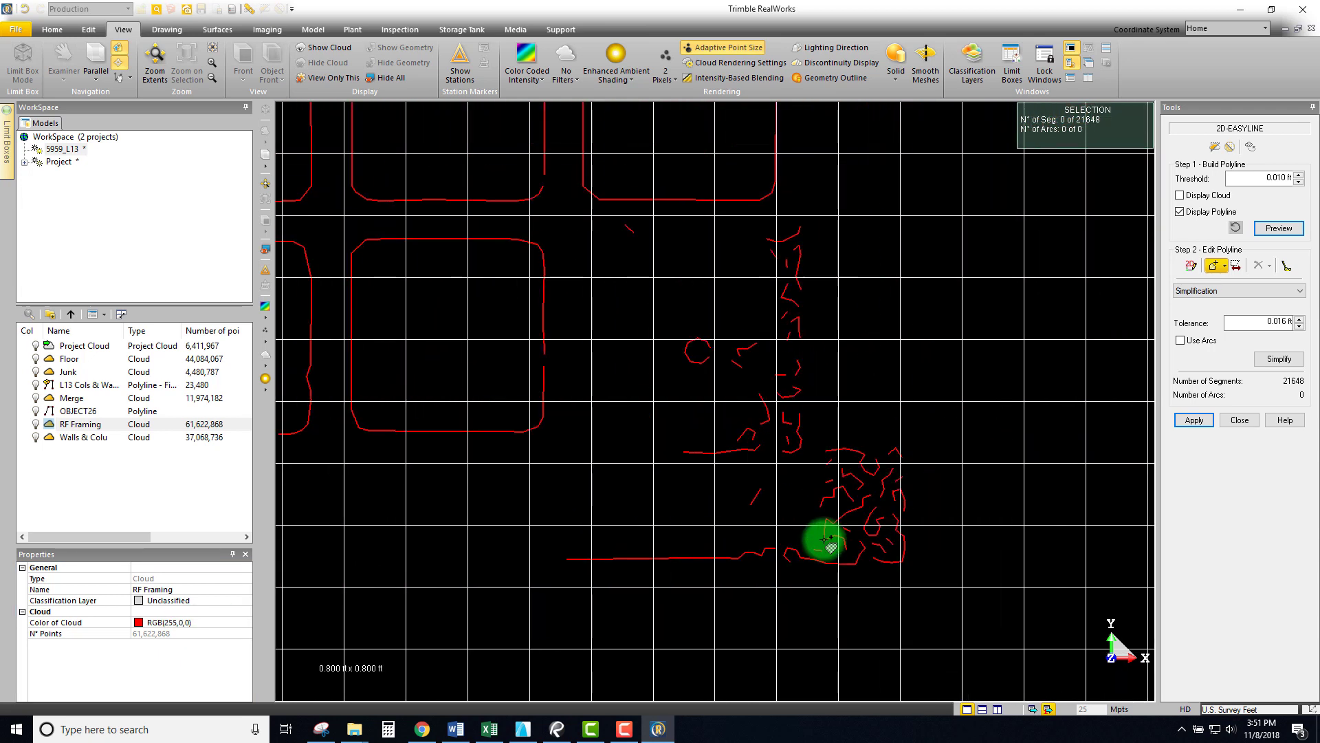
click(918, 595)
click(923, 410)
click(817, 437)
click(793, 518)
click(761, 476)
click(472, 548)
double_click(539, 622)
key(Delete)
Fence and delete the stray polyline segments beside the last pan at the plan's upper-right corner.
scroll(730, 527, down, 2)
scroll(709, 551, down, 3)
middle_drag(684, 255, 829, 525)
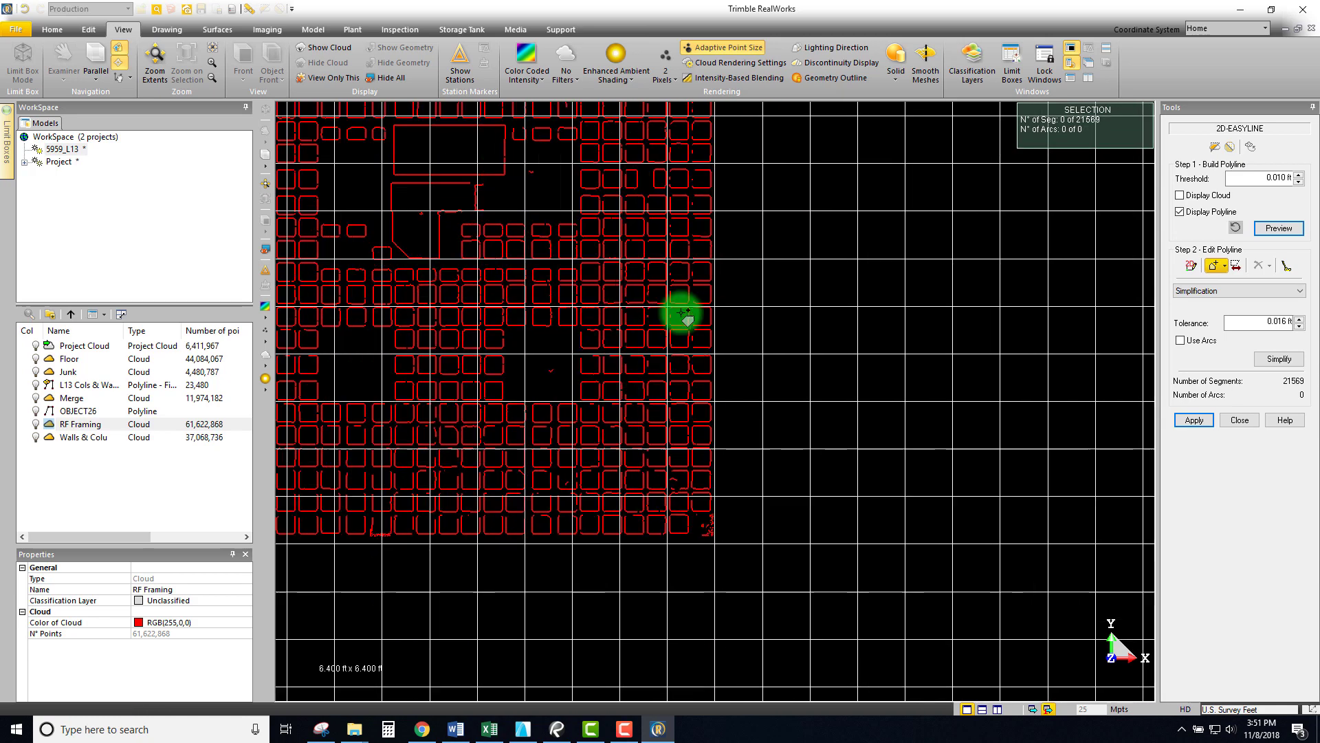
middle_drag(842, 255, 864, 537)
scroll(842, 287, up, 1)
scroll(874, 382, up, 3)
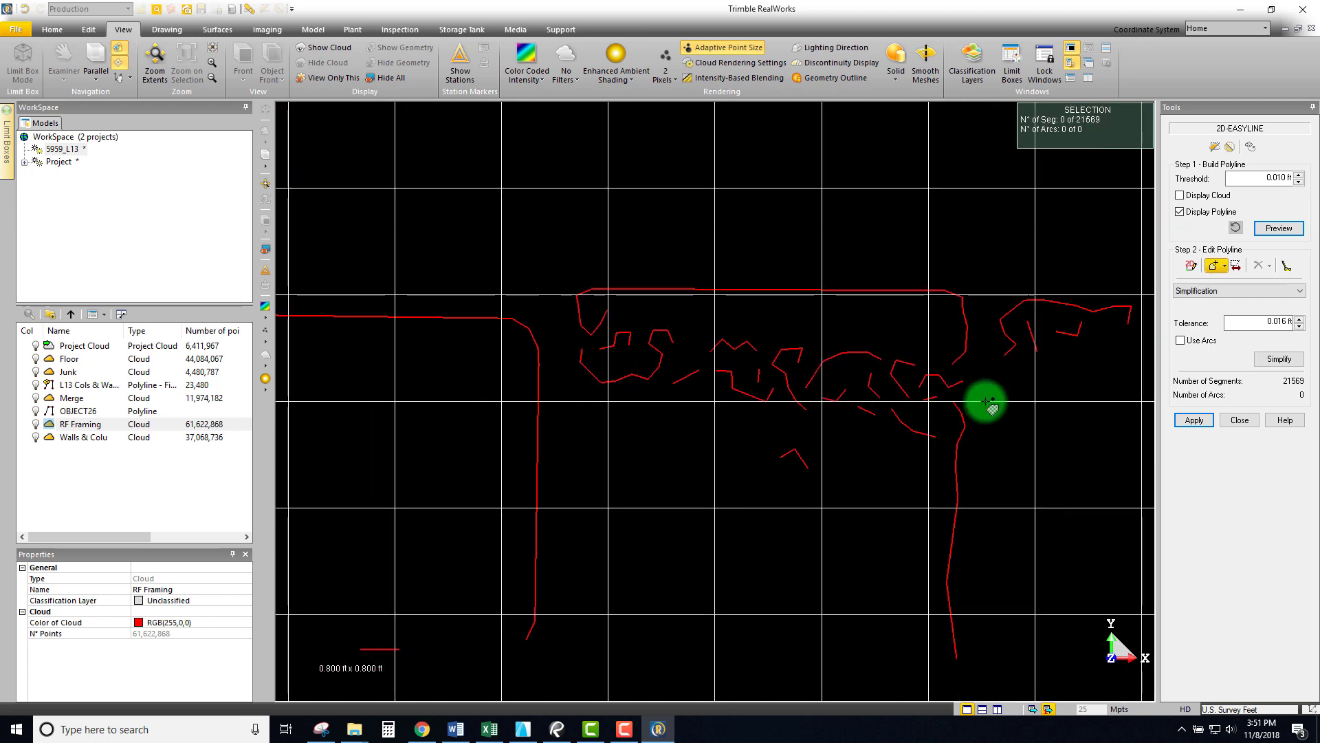
drag(987, 401, 986, 392)
click(997, 412)
click(981, 224)
click(1084, 242)
click(1085, 392)
click(1023, 427)
Fence and delete the band of stray segments outside the pans, around the plan's upper-left corner and down its left edge.
scroll(456, 345, down, 3)
scroll(805, 221, up, 6)
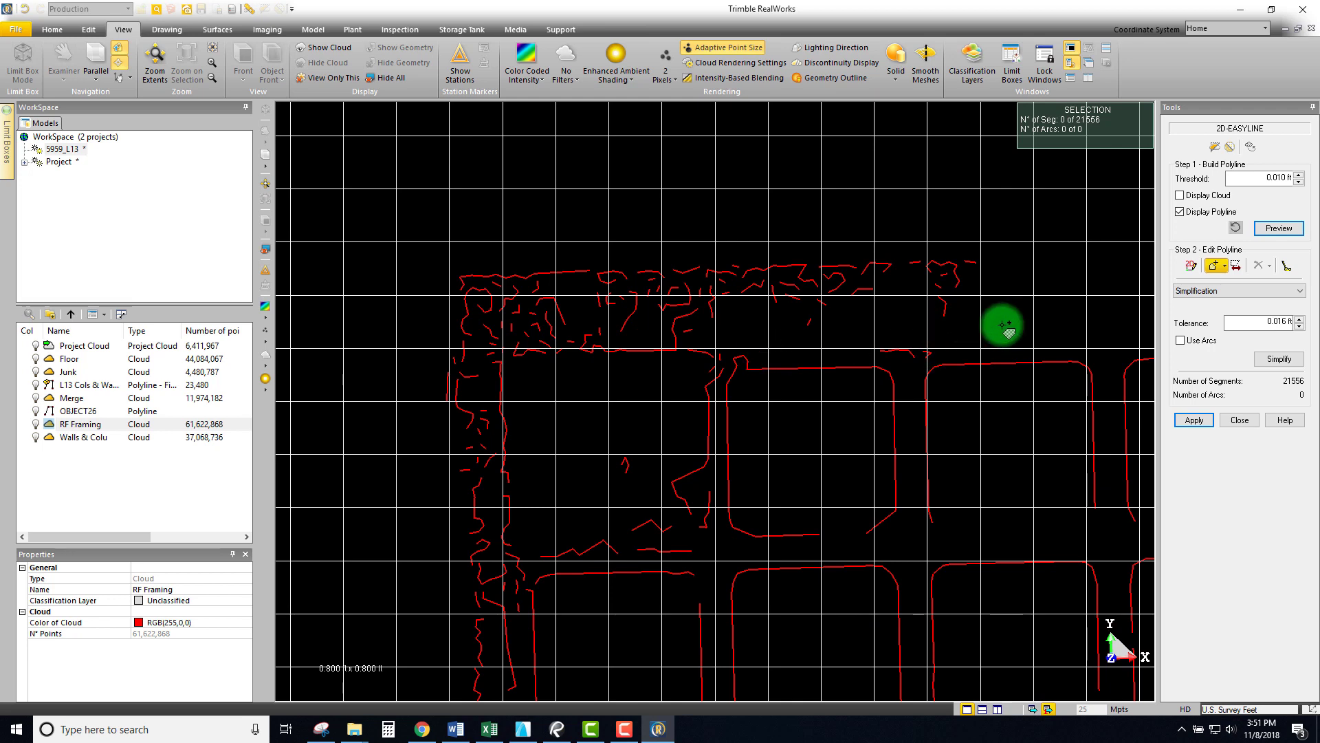
click(1005, 309)
click(781, 340)
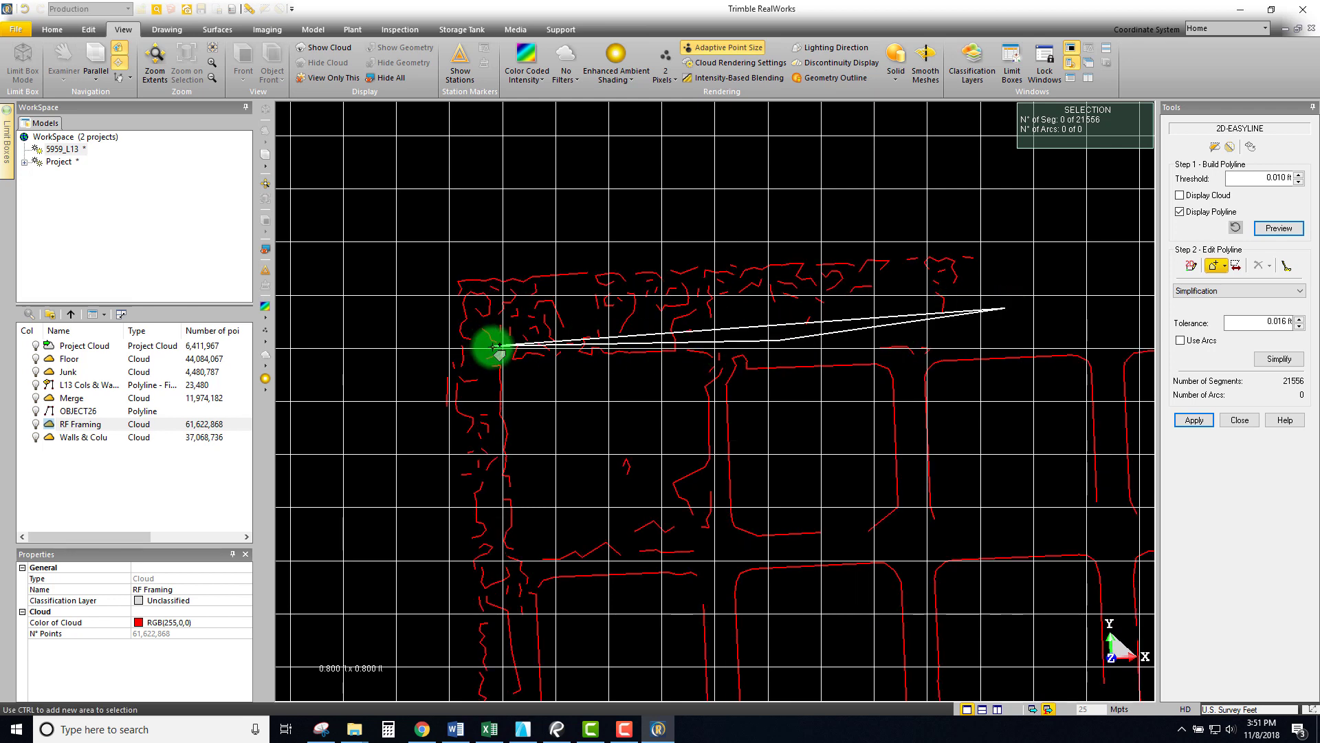
click(489, 344)
scroll(507, 539, down, 2)
middle_drag(507, 539, 495, 330)
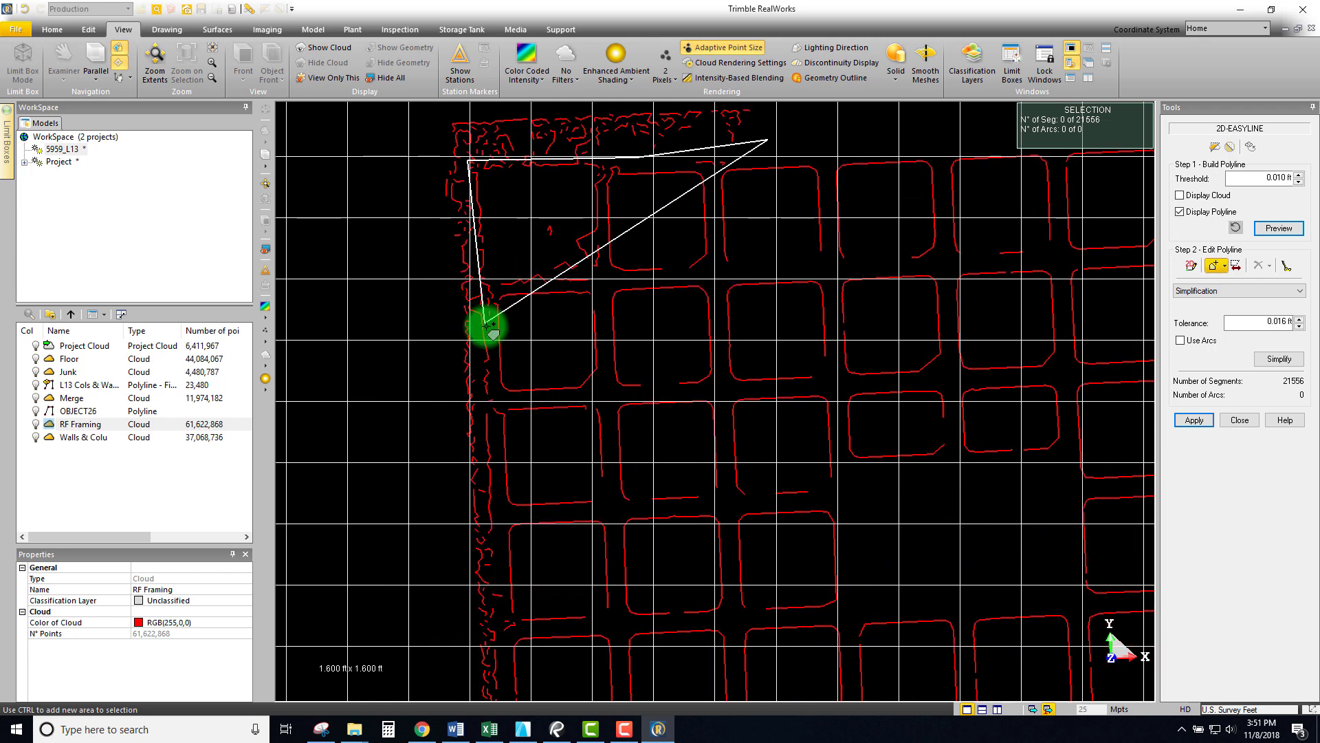
click(474, 280)
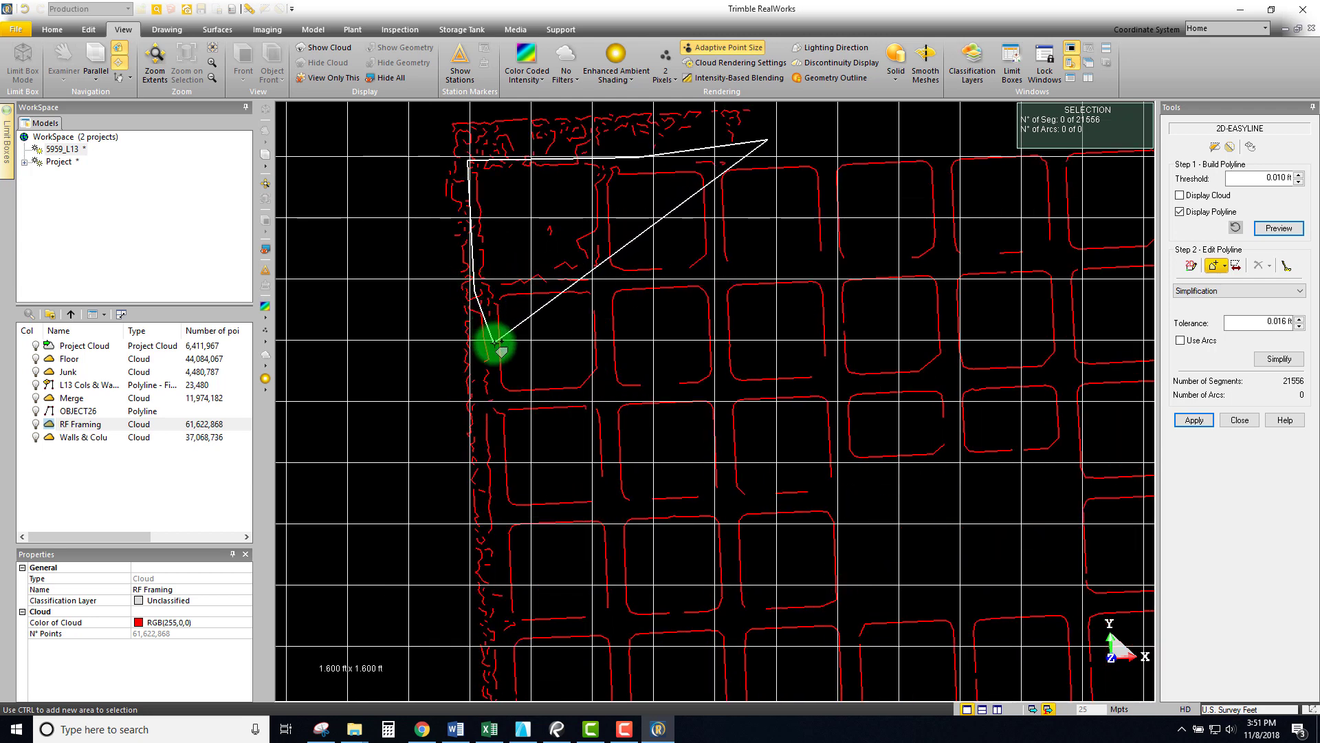
click(493, 338)
click(497, 464)
middle_drag(514, 530, 528, 213)
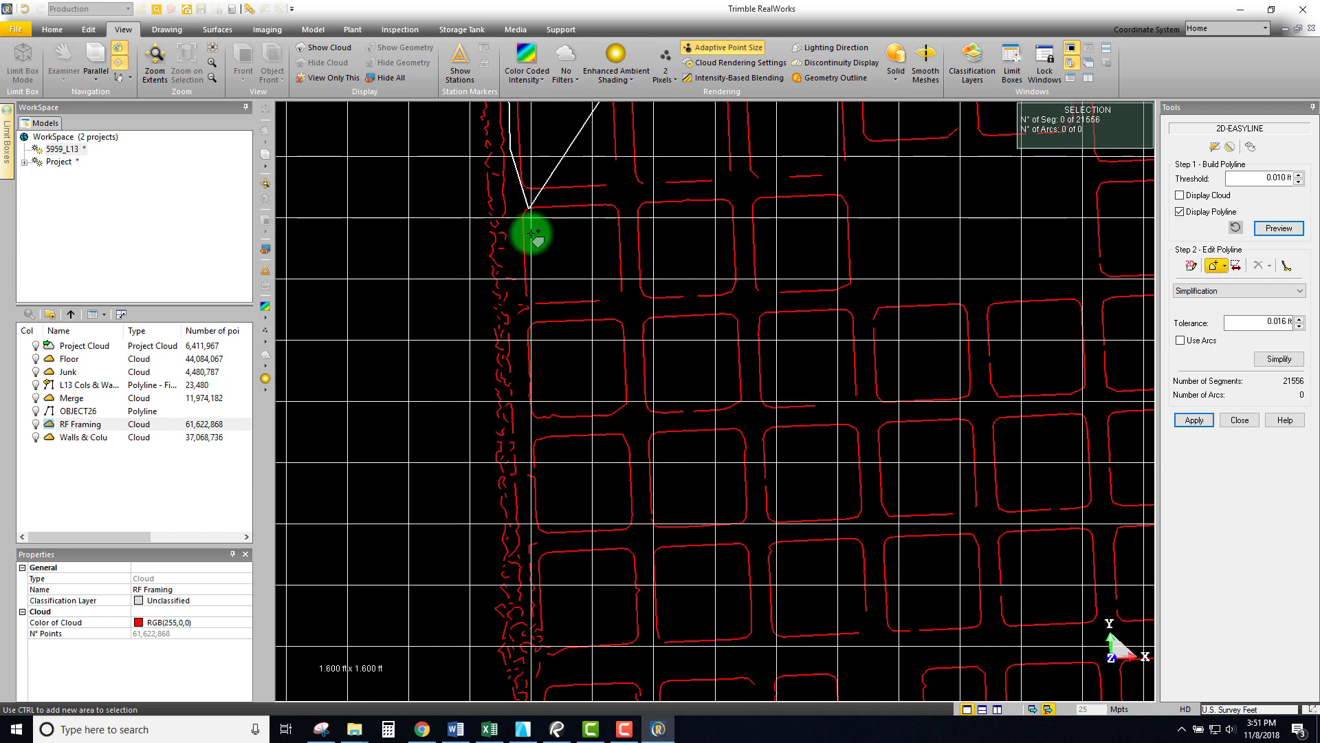
click(519, 285)
click(519, 422)
middle_drag(521, 442, 549, 172)
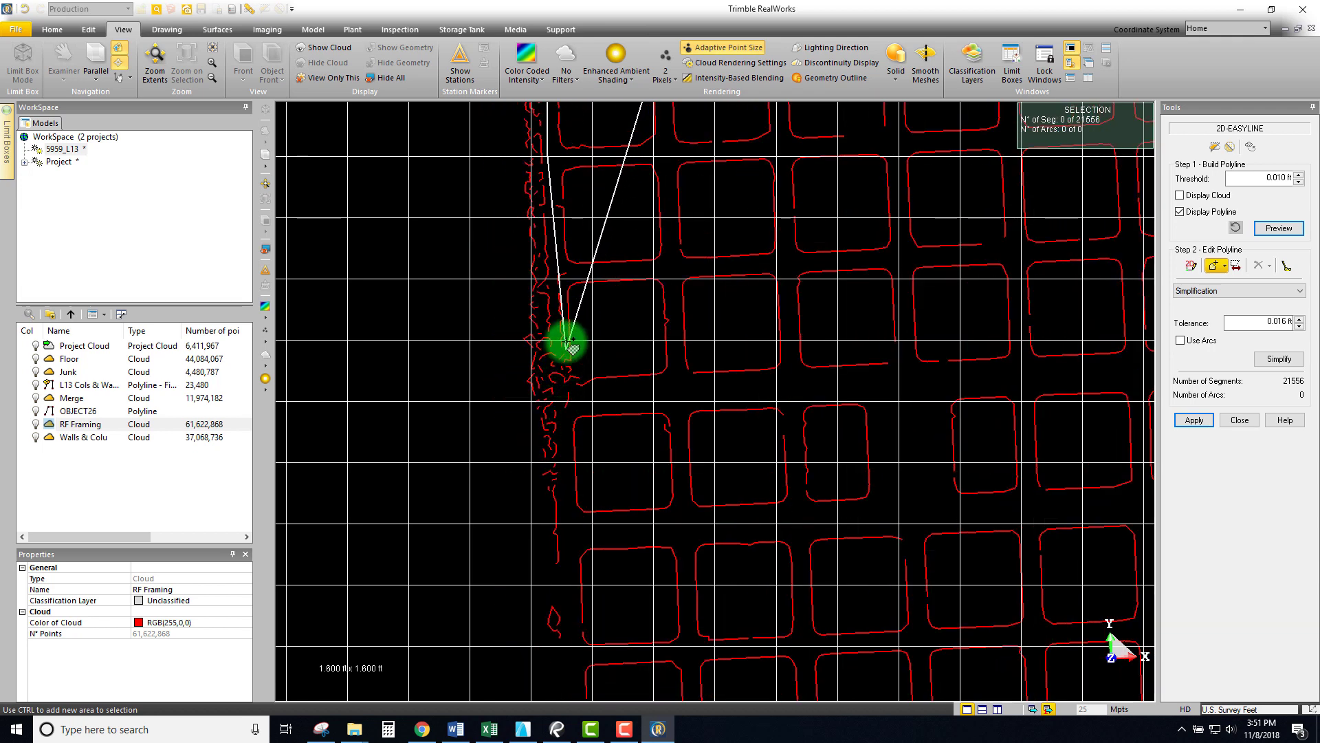
click(564, 297)
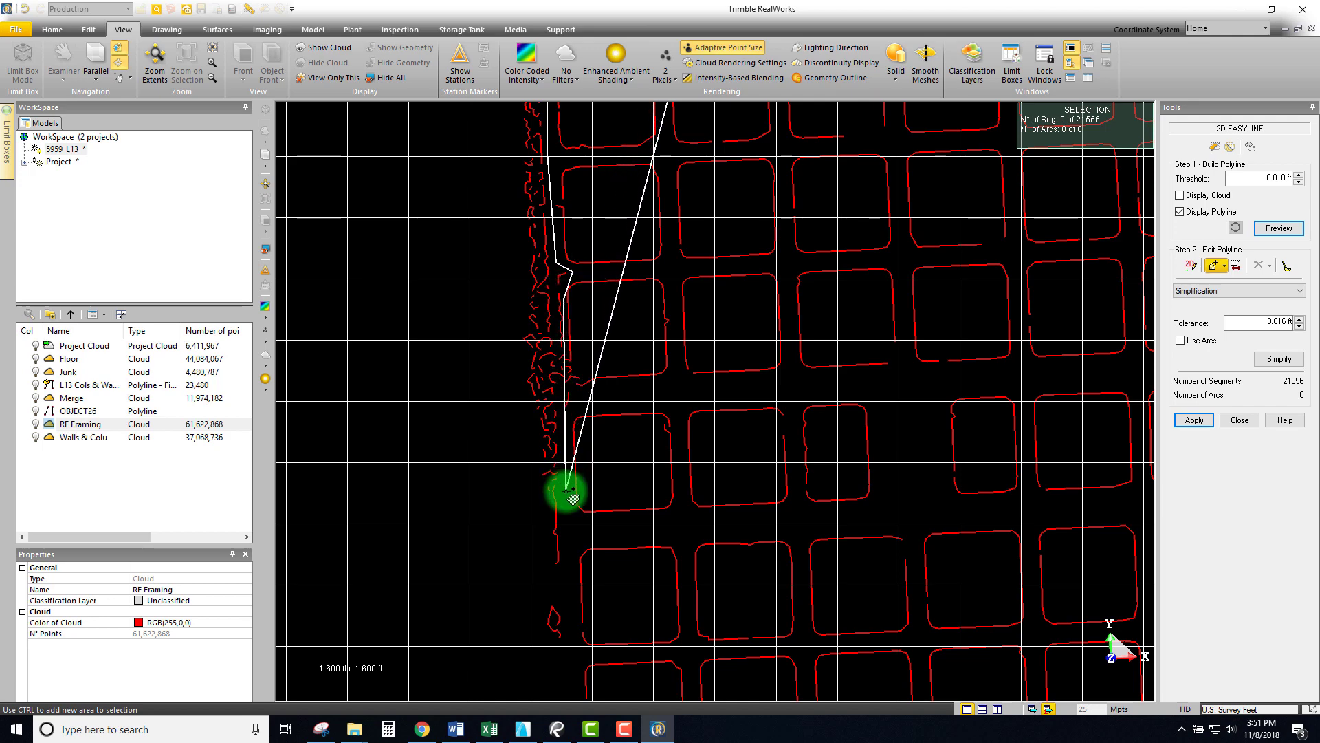
click(512, 654)
scroll(445, 523, down, 6)
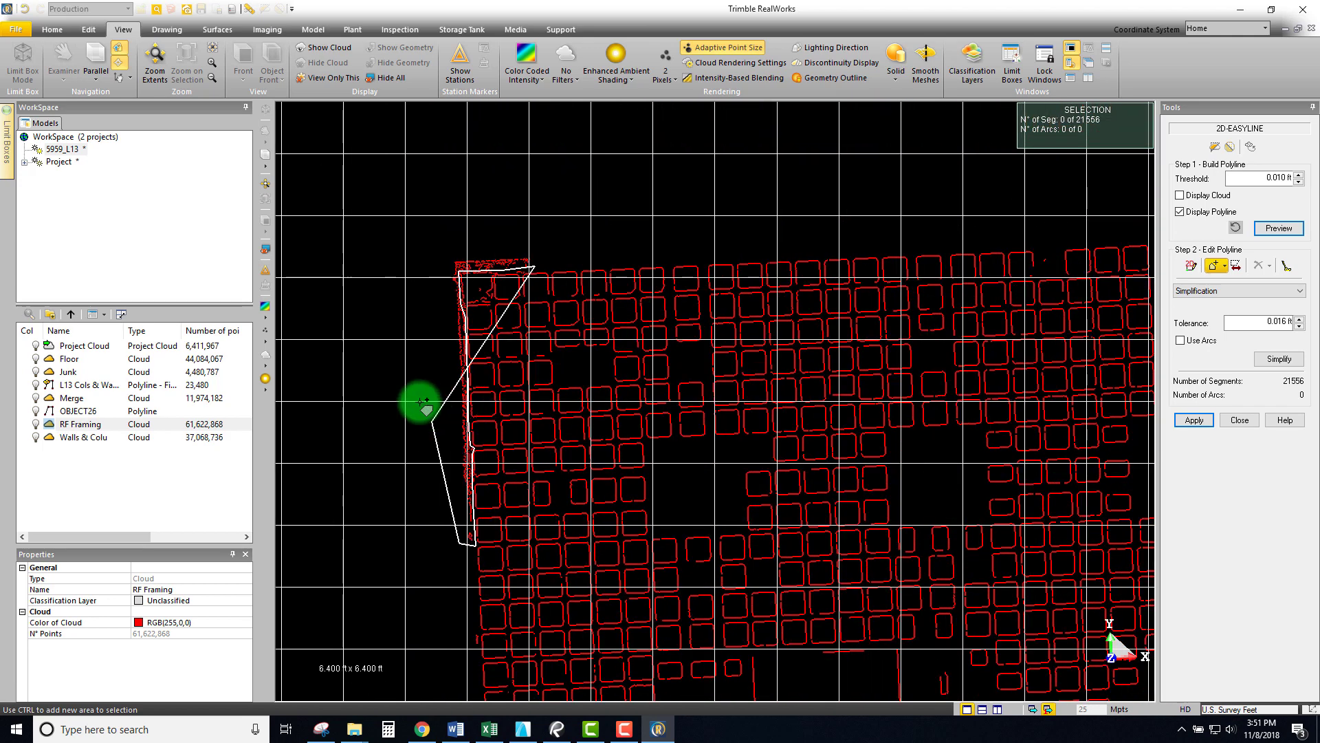
scroll(454, 653, up, 3)
scroll(469, 610, up, 3)
click(505, 648)
click(469, 671)
scroll(347, 412, down, 4)
scroll(398, 434, up, 3)
click(399, 432)
middle_drag(451, 169, 415, 292)
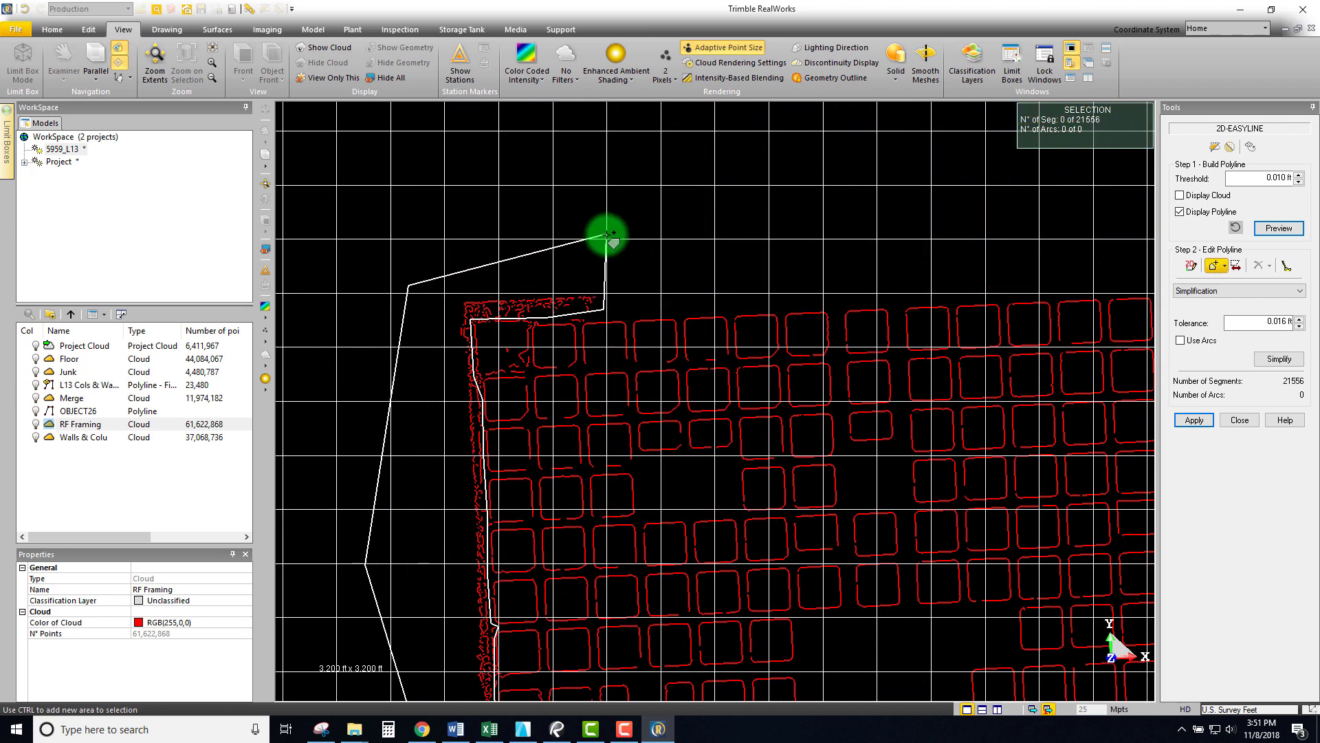
click(533, 244)
scroll(607, 537, down, 3)
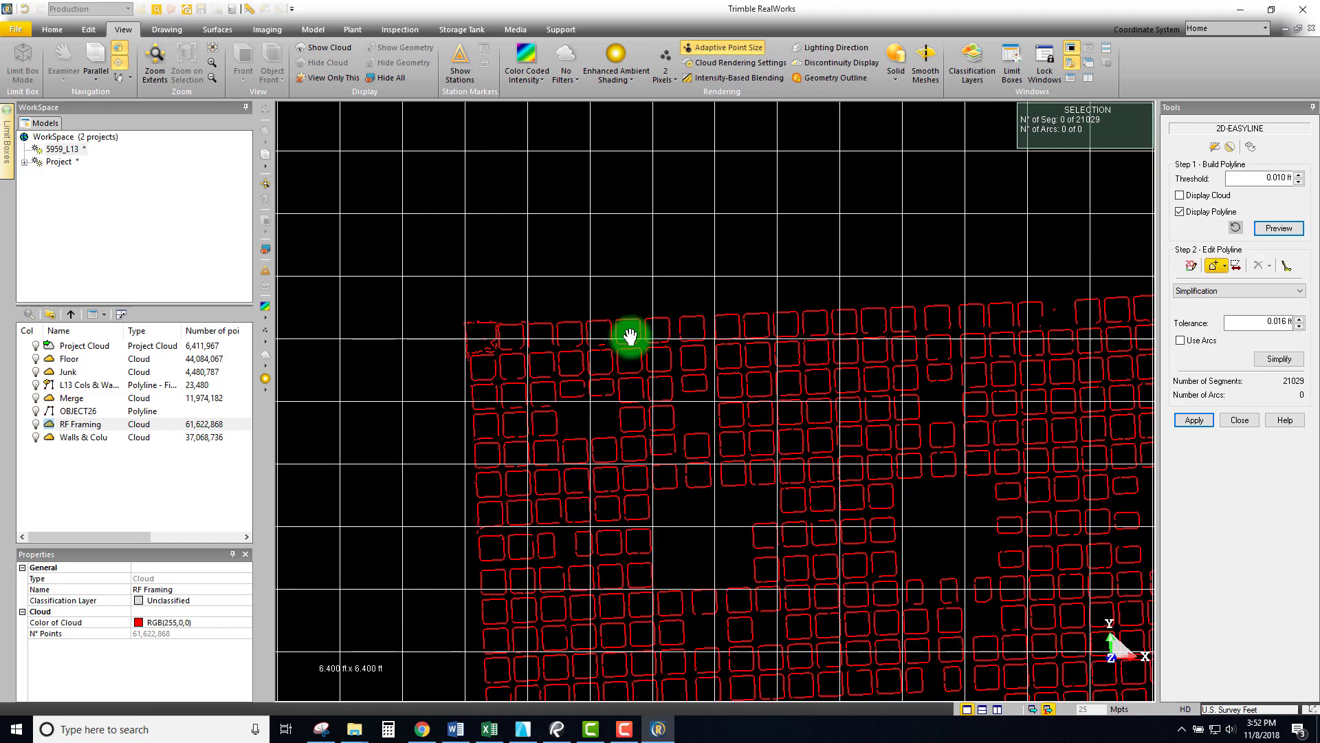
Look over the remaining pan outlines, then apply the cleaned polylines and create them as a fitted polyline object.
scroll(605, 398, down, 3)
scroll(687, 368, up, 5)
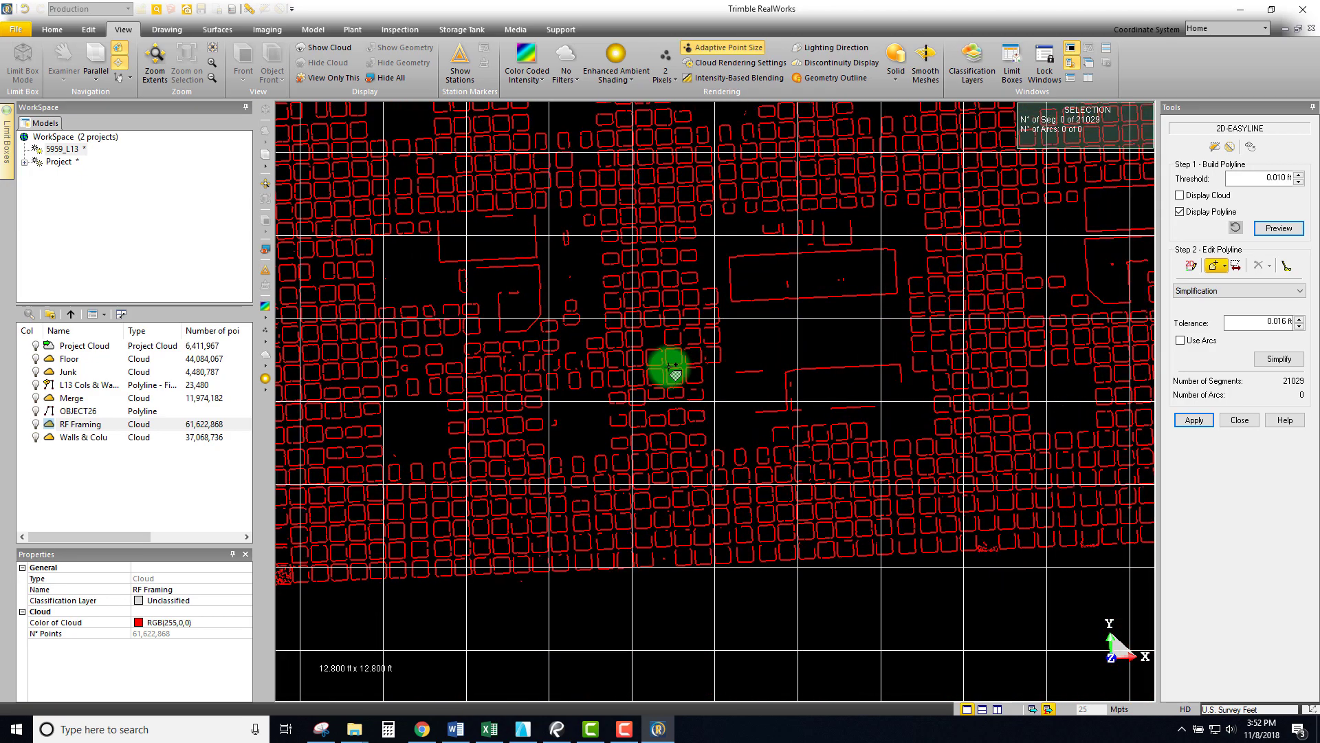
scroll(756, 365, down, 5)
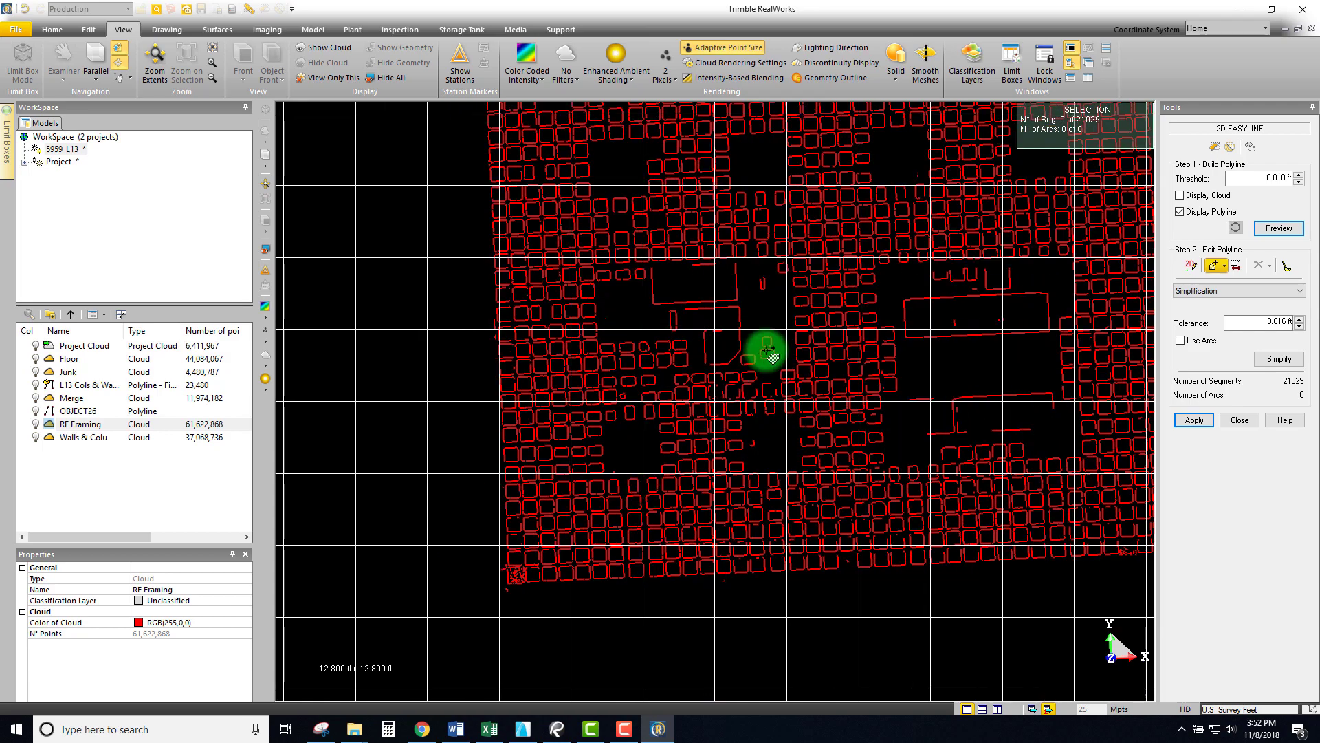
click(1195, 421)
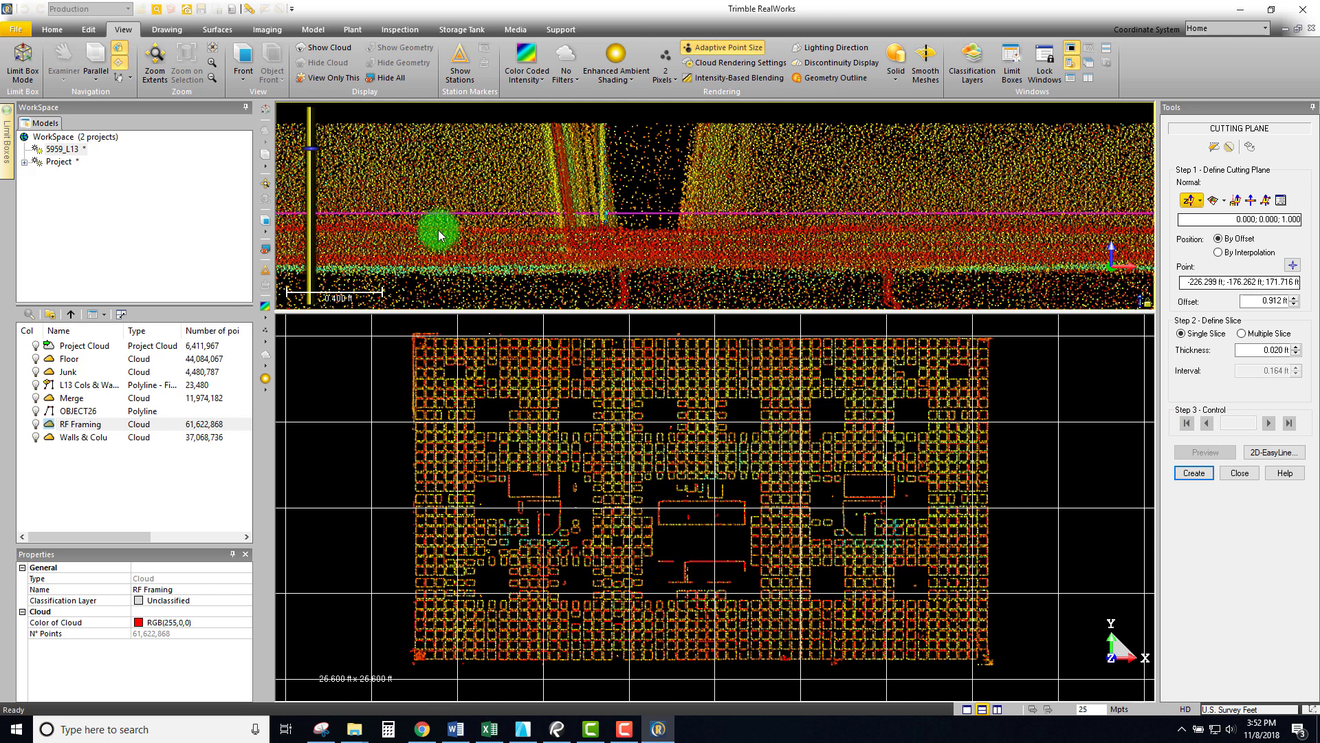
click(1202, 477)
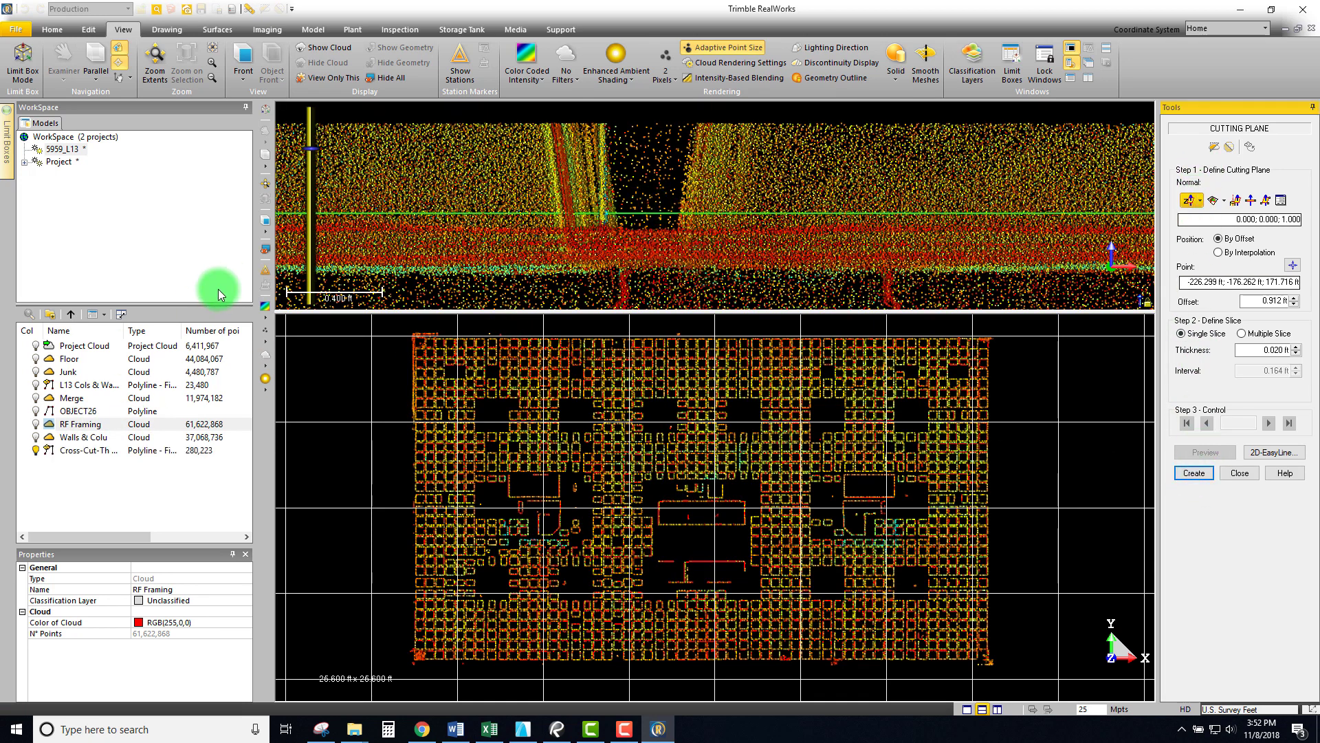
Rename the newly created cross-cut polyline as "L13 Waffle-1- 0.020 ft".
click(75, 462)
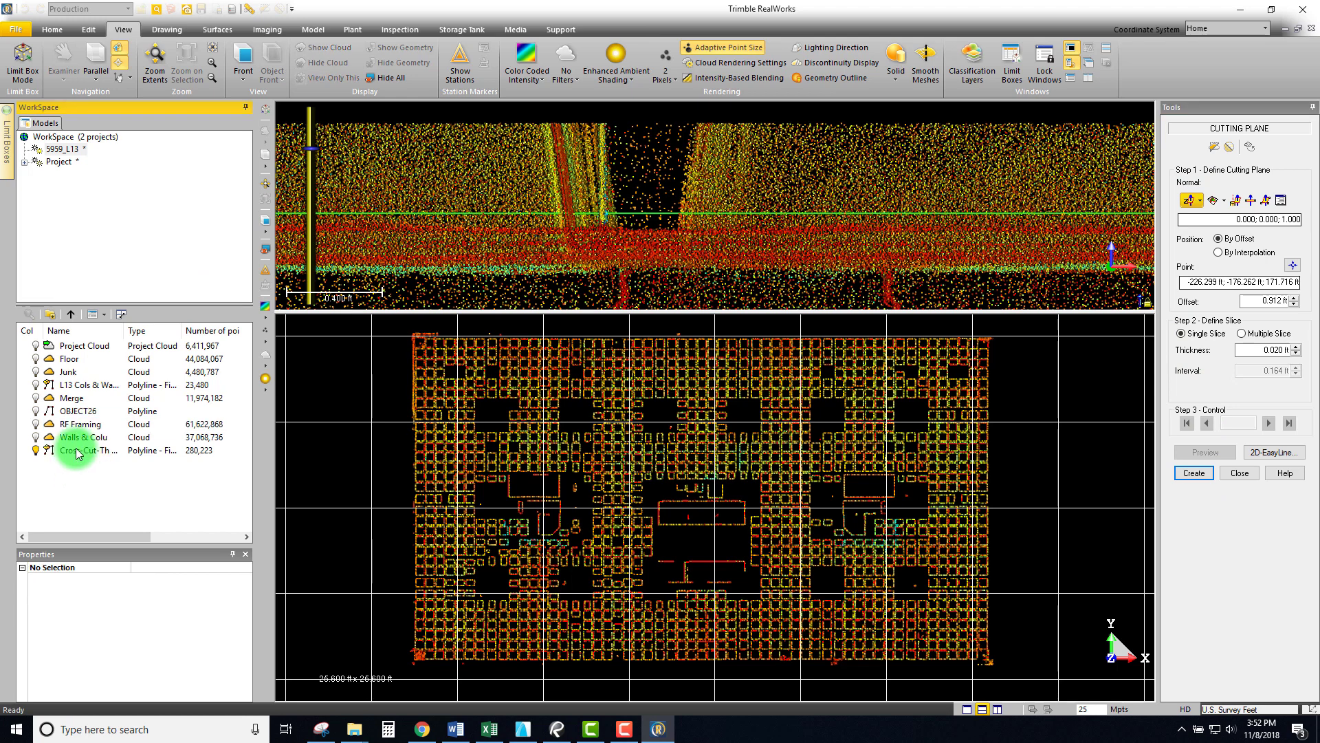
click(76, 384)
click(76, 451)
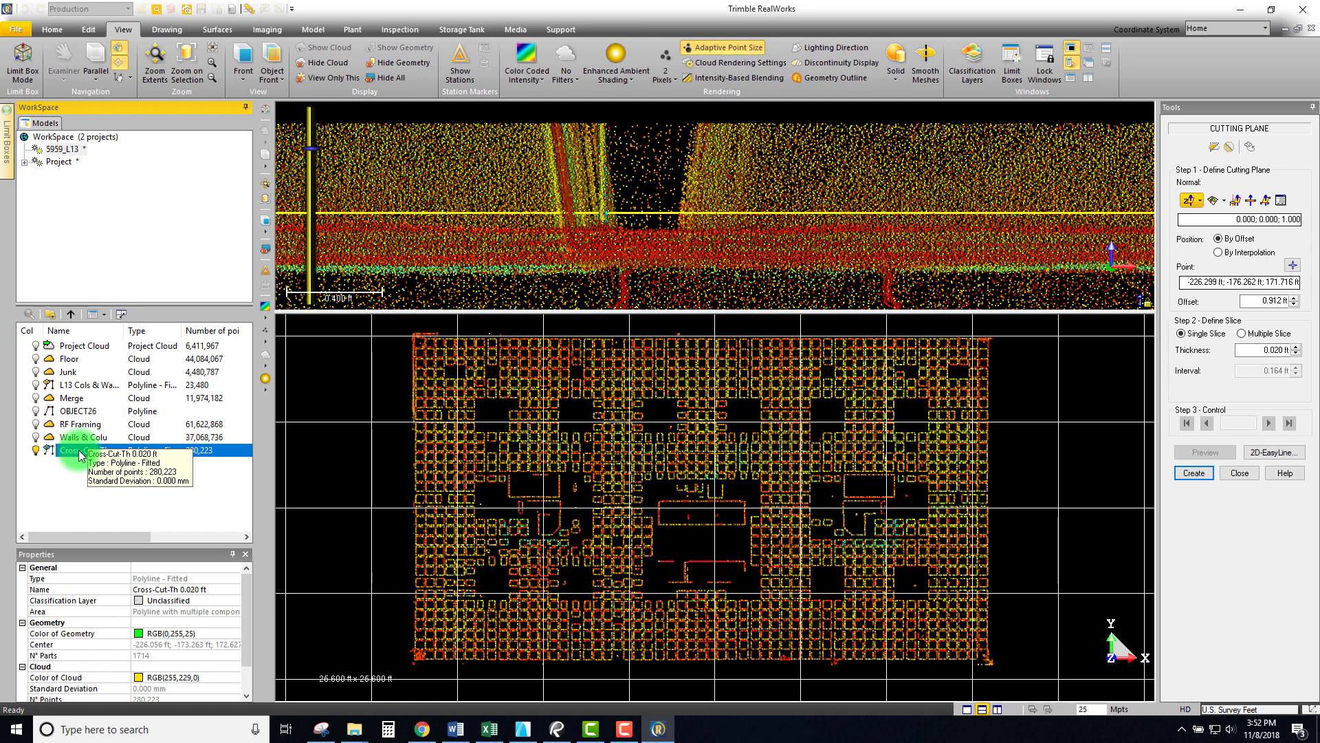
click(175, 589)
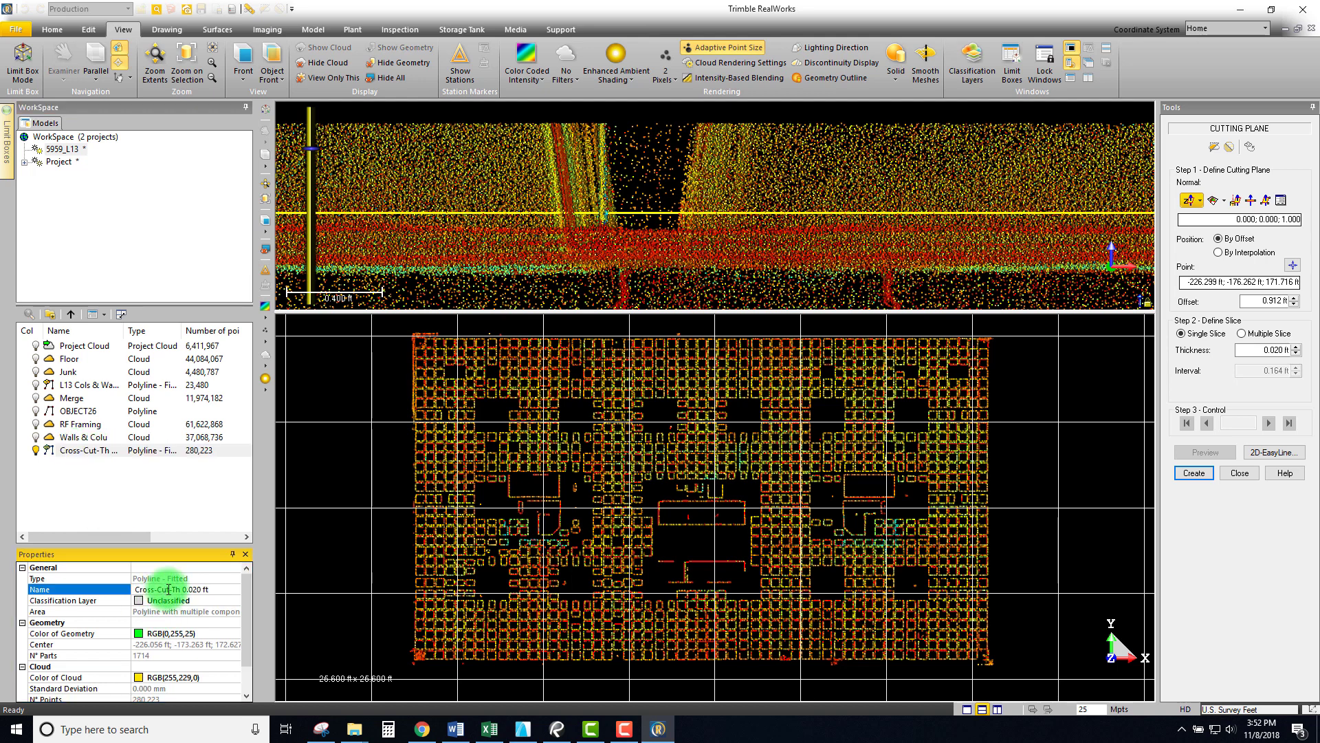
key(BackSpace)
key(BackSpace)
key(BackSpace)
key(BackSpace)
key(BackSpace)
key(BackSpace)
key(BackSpace)
key(BackSpace)
key(BackSpace)
key(BackSpace)
text(Waffle)
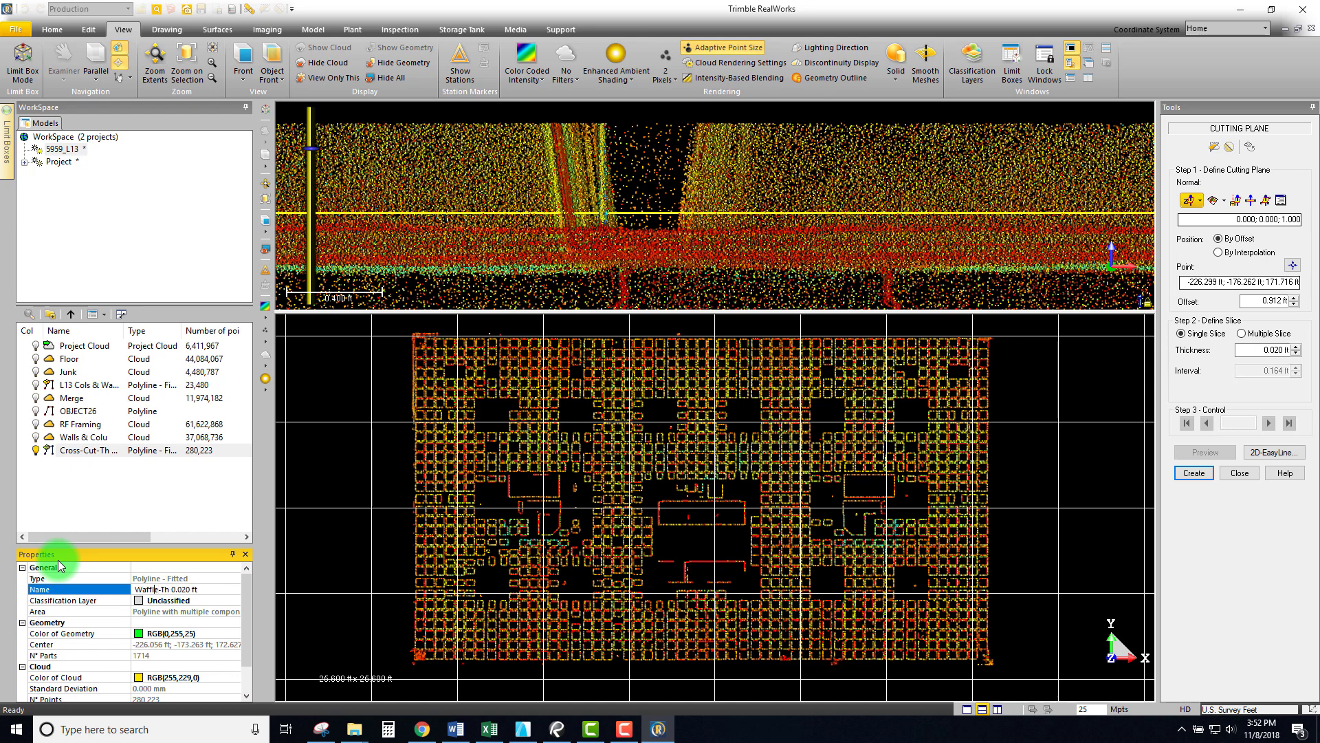
key(Home)
text(L13)
key(Right)
key(Right)
key(Right)
key(Right)
key(Right)
key(Right)
key(Delete)
key(Delete)
text(1)
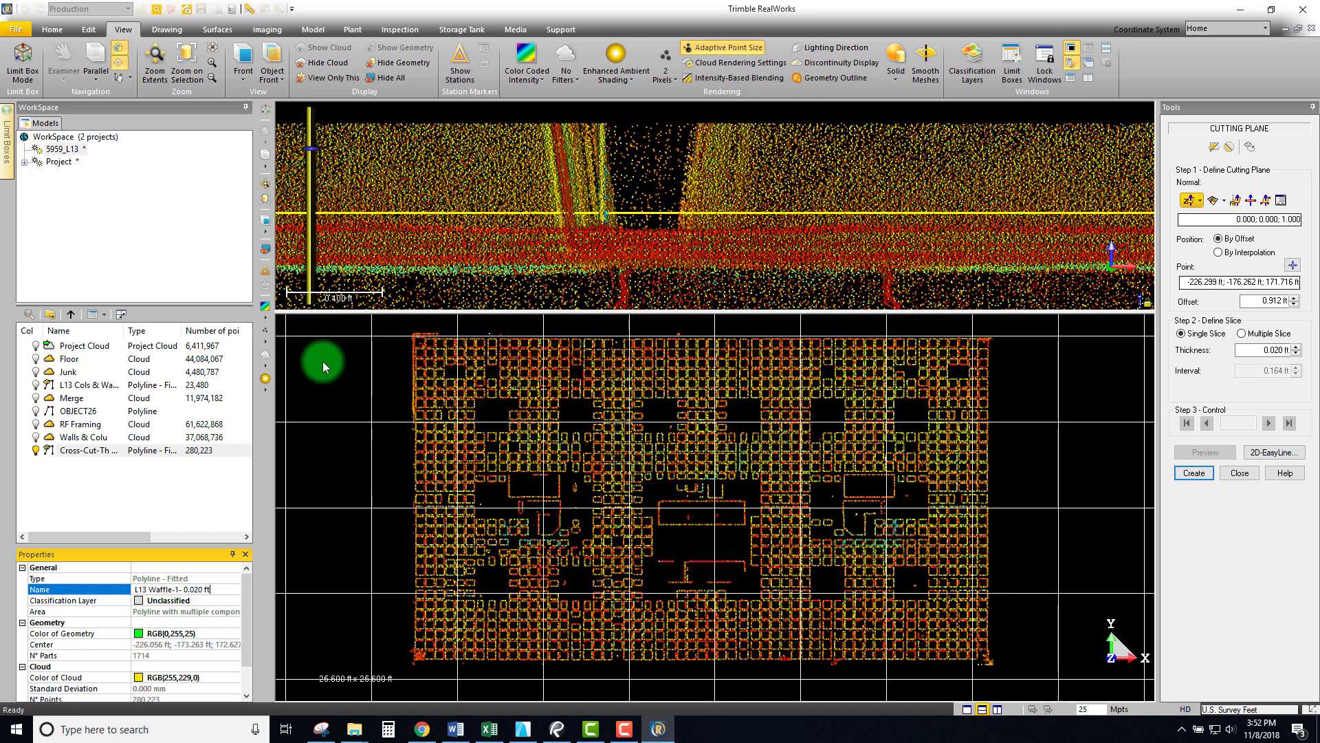
click(116, 504)
Raise the cutting plane to an offset of 1.208 ft in the section view, keeping the 0.020 ft slice thickness.
middle_drag(781, 394, 796, 408)
middle_drag(628, 235, 867, 262)
scroll(373, 218, down, 3)
scroll(324, 156, up, 2)
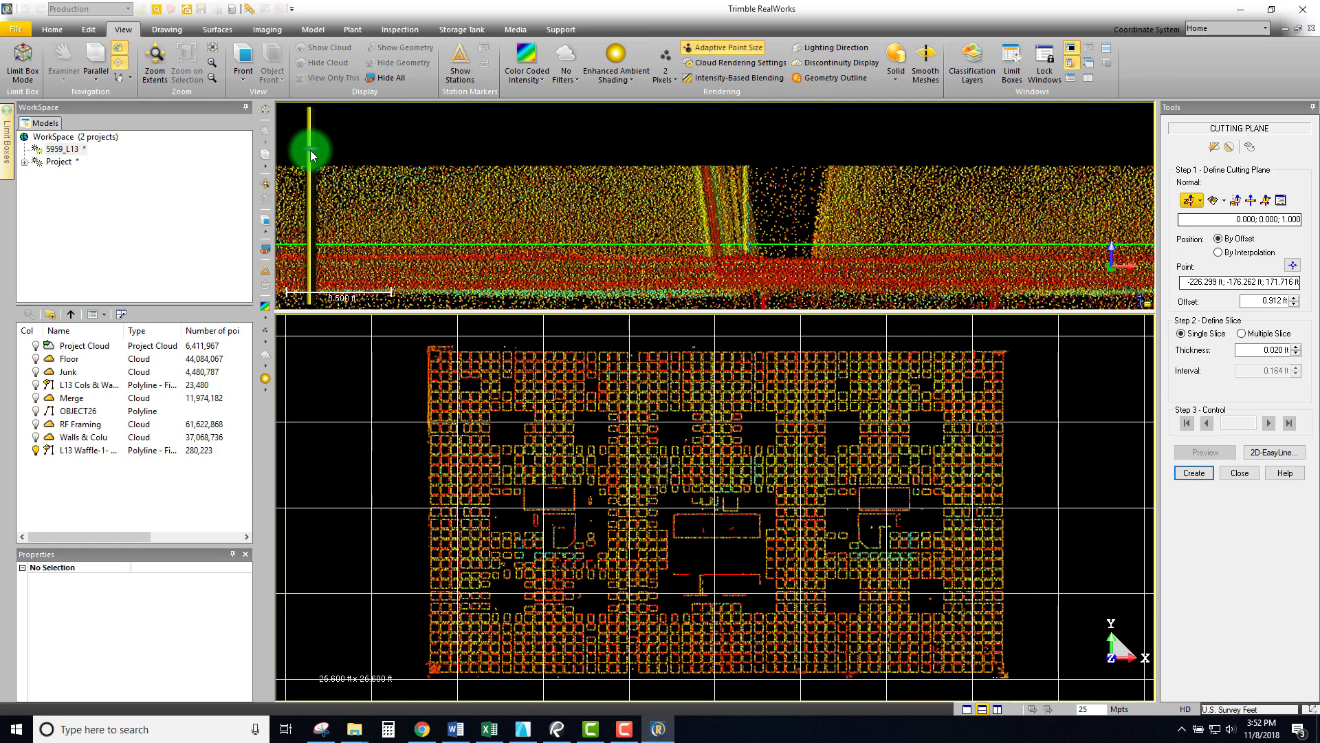
click(265, 220)
click(93, 30)
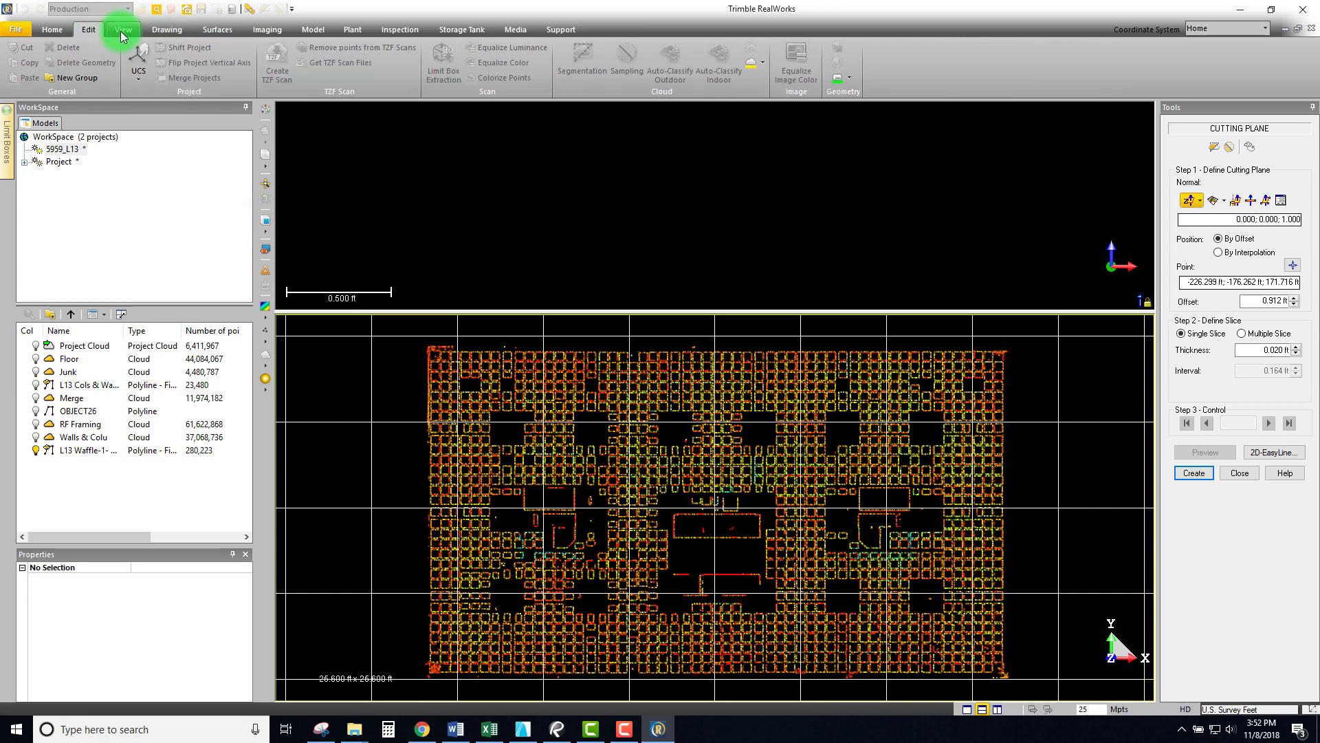
click(123, 30)
click(156, 55)
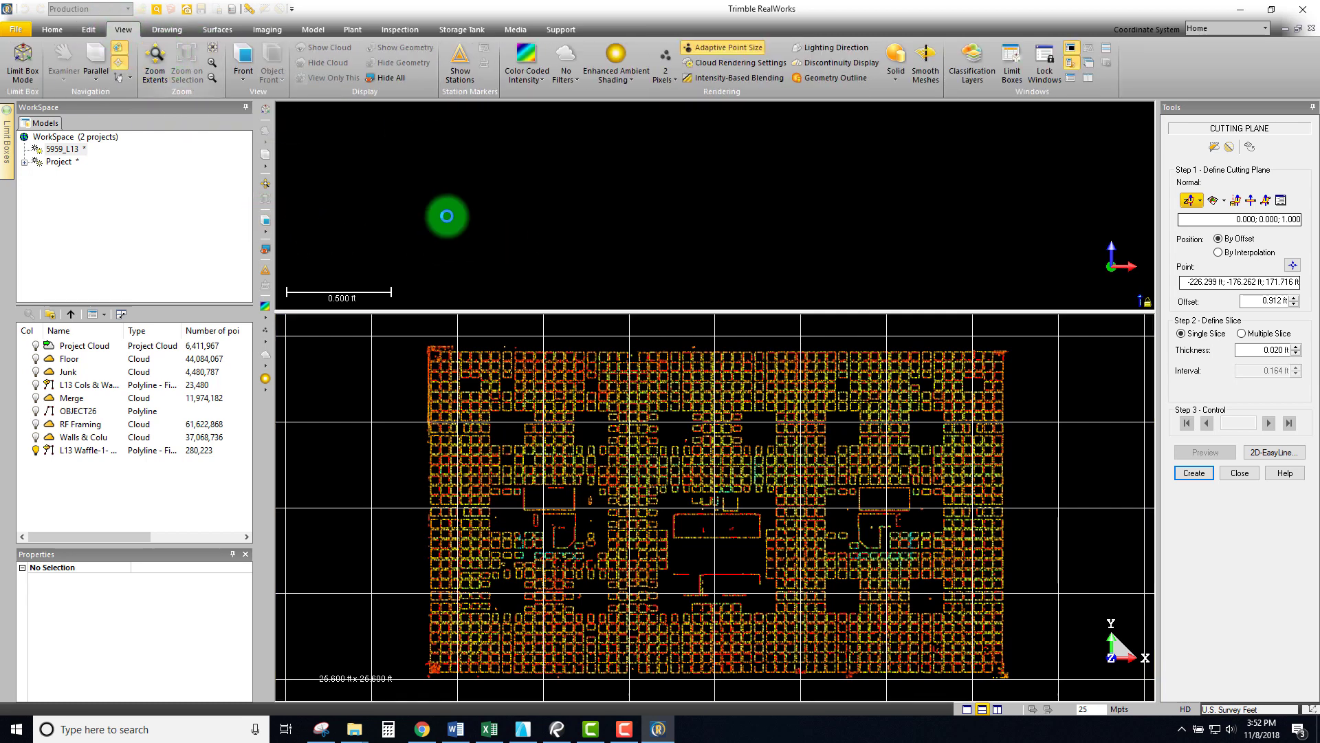
scroll(659, 219, up, 10)
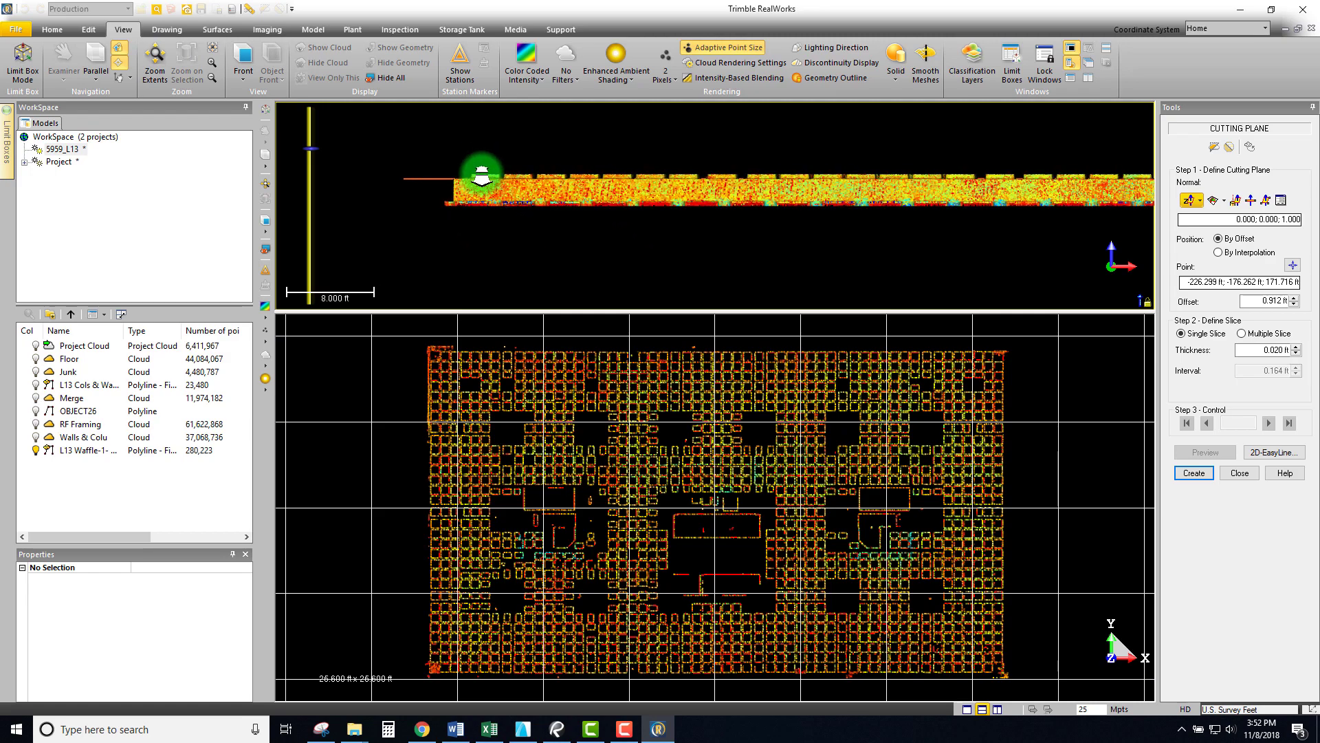
scroll(418, 176, up, 4)
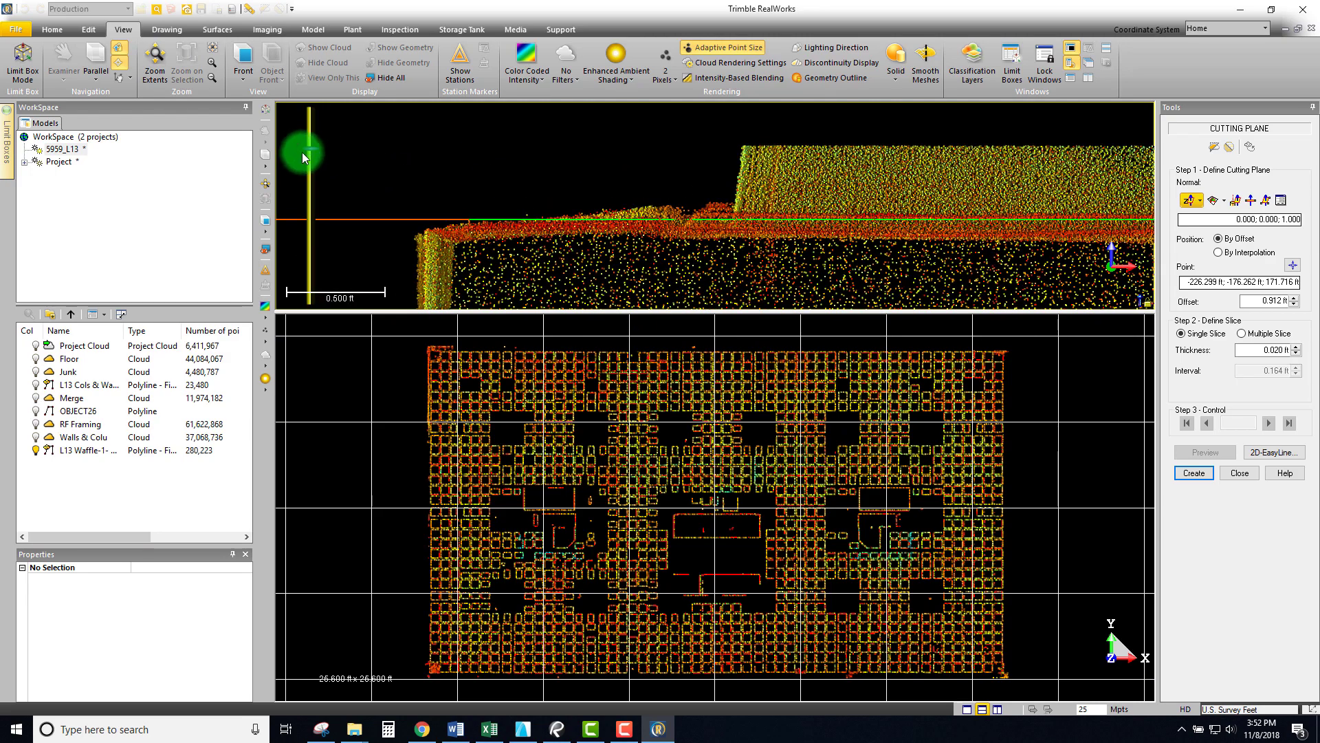
drag(307, 141, 312, 134)
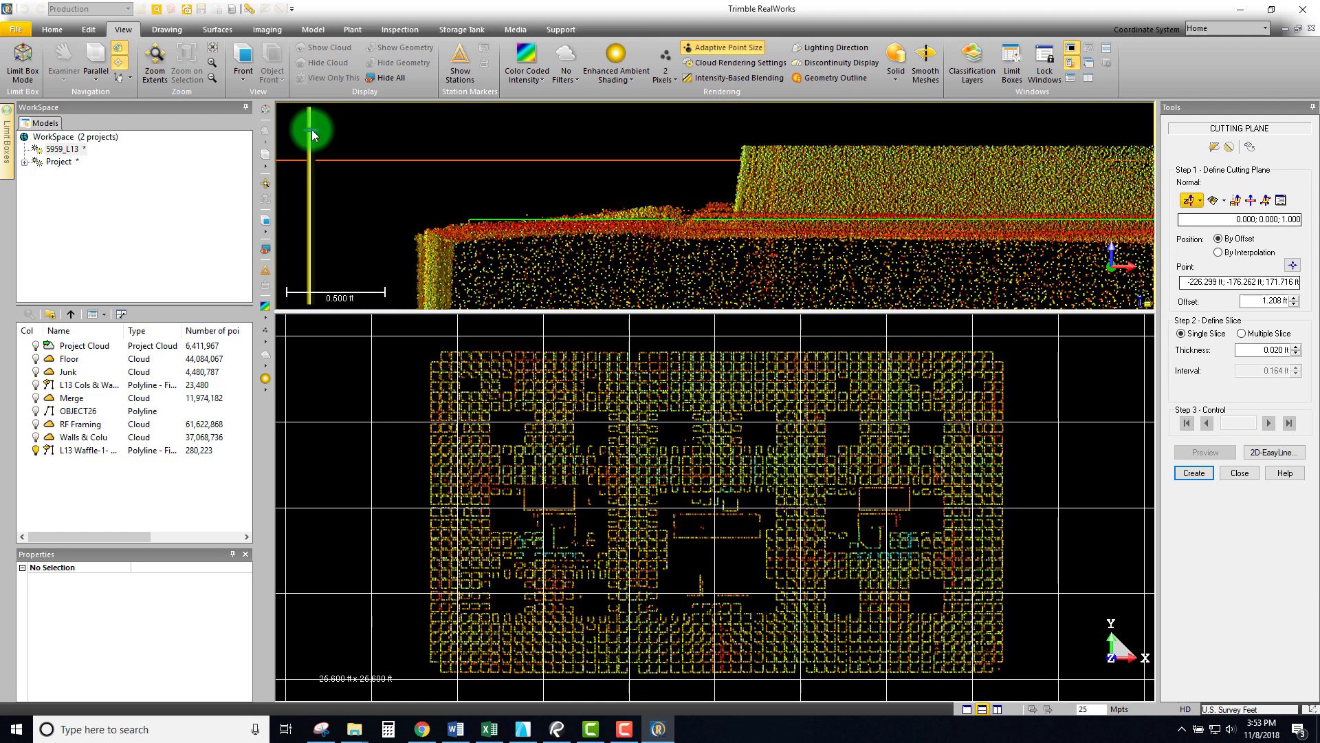
Preview 2D-EasyLine polylines from the 1.208 ft slice with a 0.010 ft threshold, and hide the cloud to check the pan outlines.
click(1273, 453)
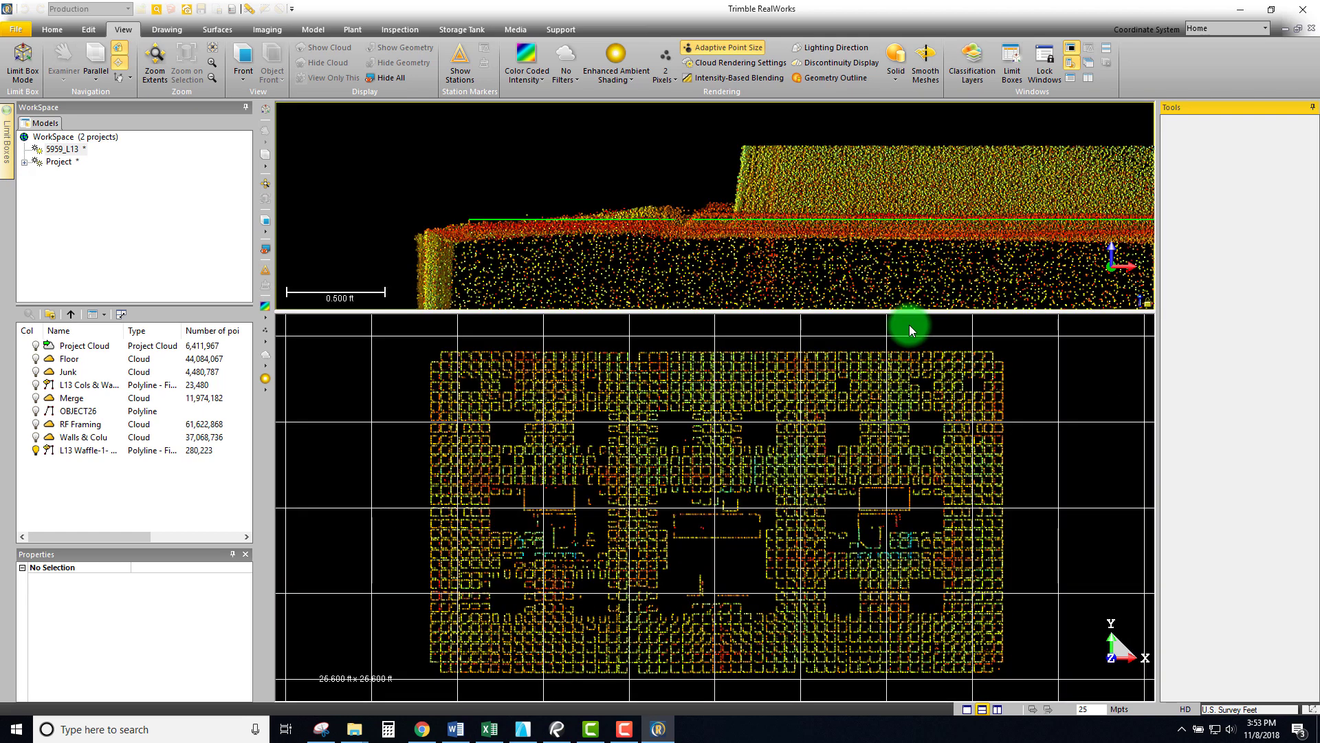
click(1294, 228)
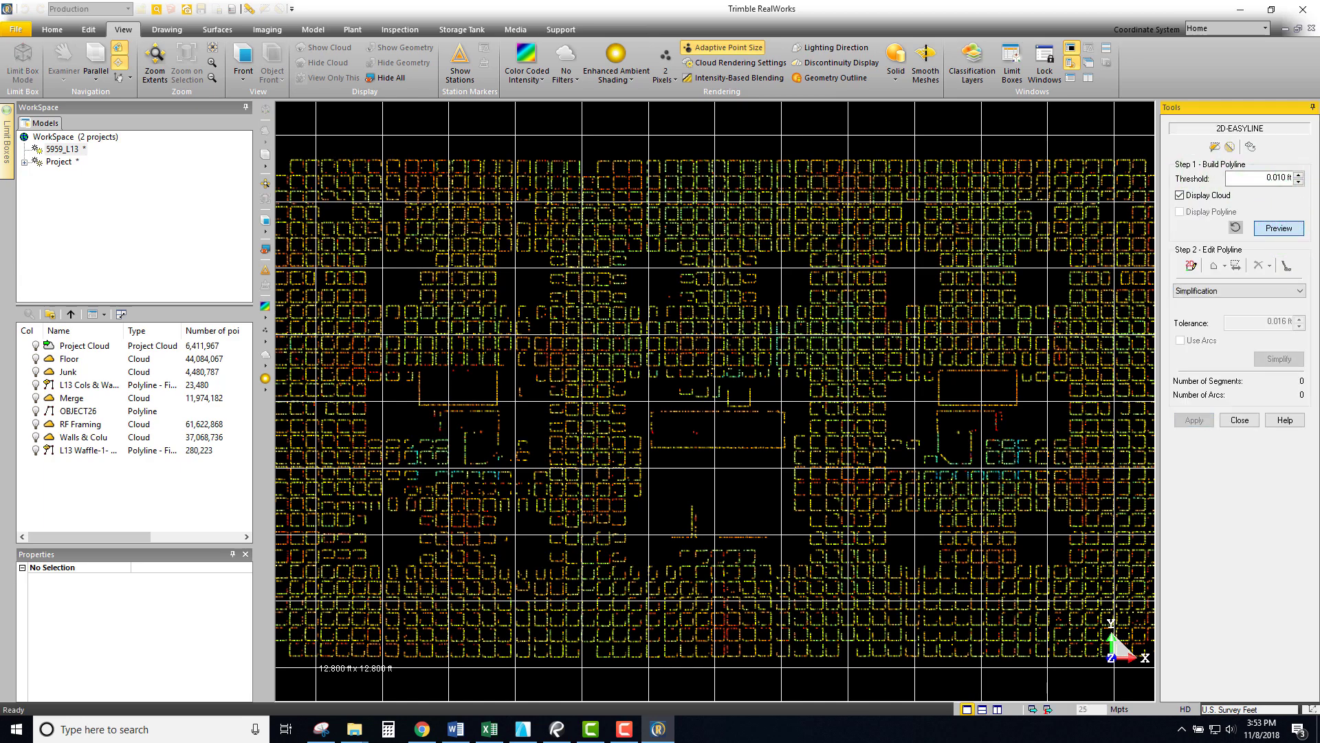
scroll(825, 376, up, 5)
scroll(863, 375, down, 3)
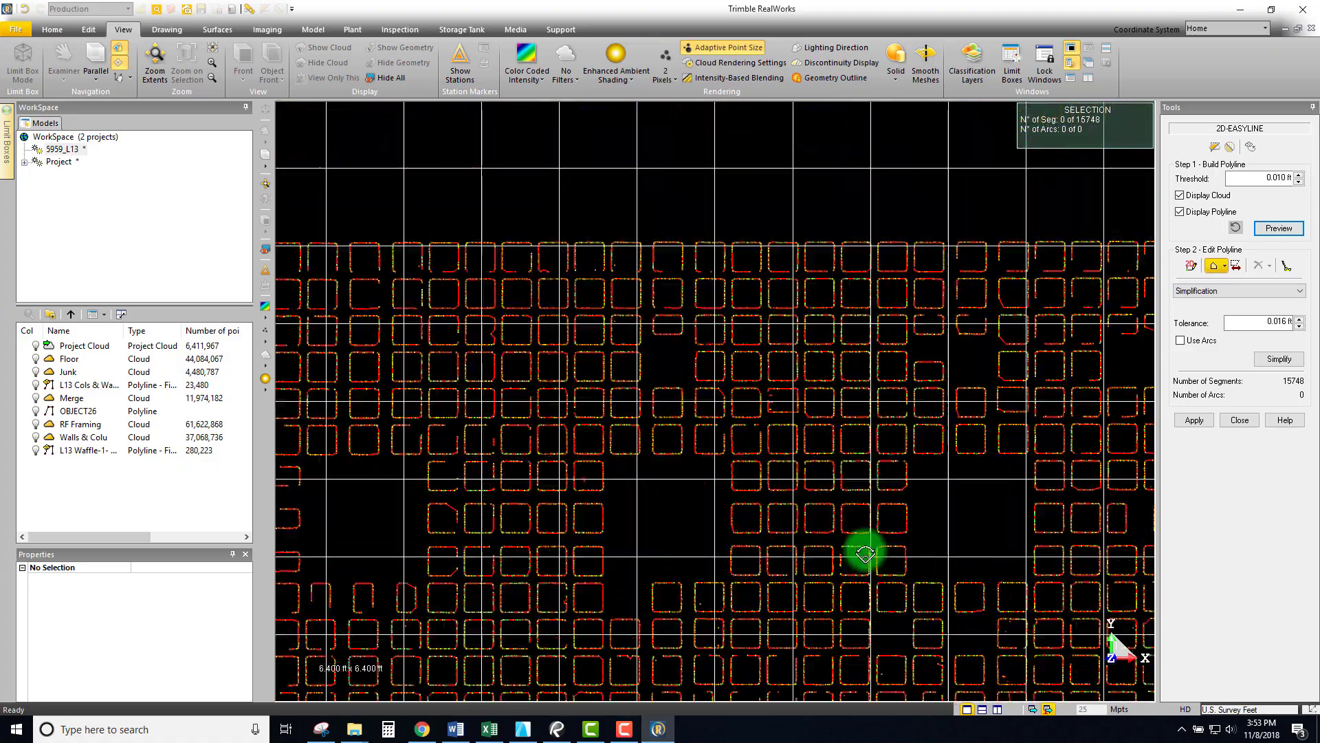
scroll(894, 607, down, 2)
middle_drag(893, 608, 924, 523)
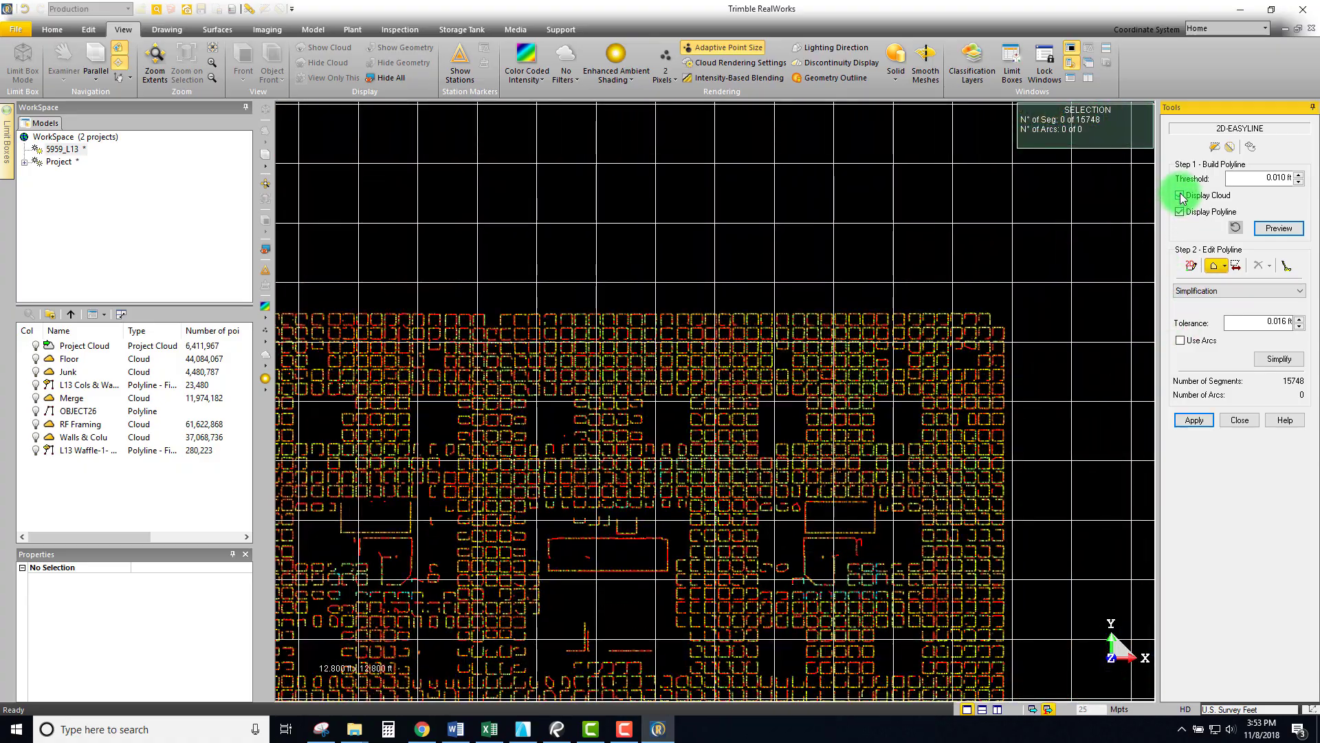
click(1181, 196)
scroll(845, 413, down, 2)
scroll(772, 542, up, 3)
scroll(795, 498, down, 2)
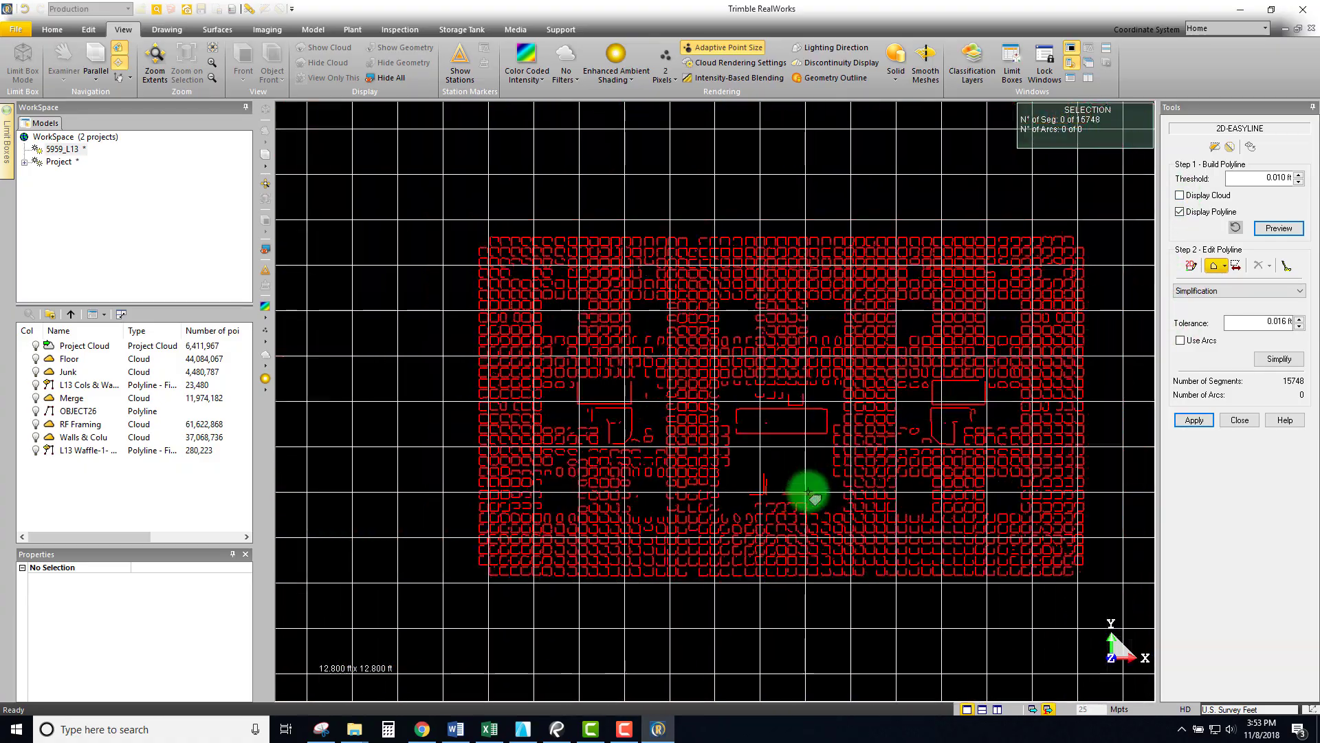
Apply the previewed outlines of the 1.208 ft slice and create them as a second waffle polyline, selected in the model list.
click(1195, 419)
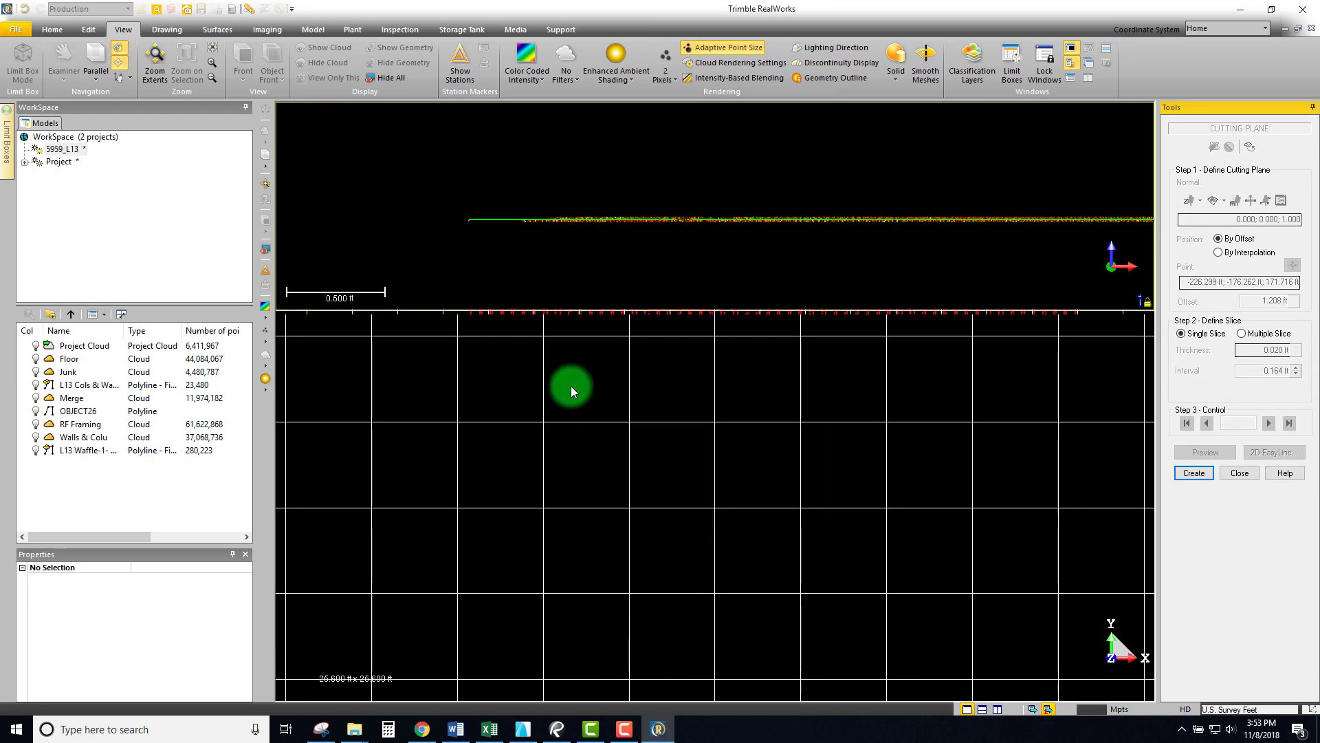
middle_drag(653, 275, 559, 189)
scroll(557, 198, down, 2)
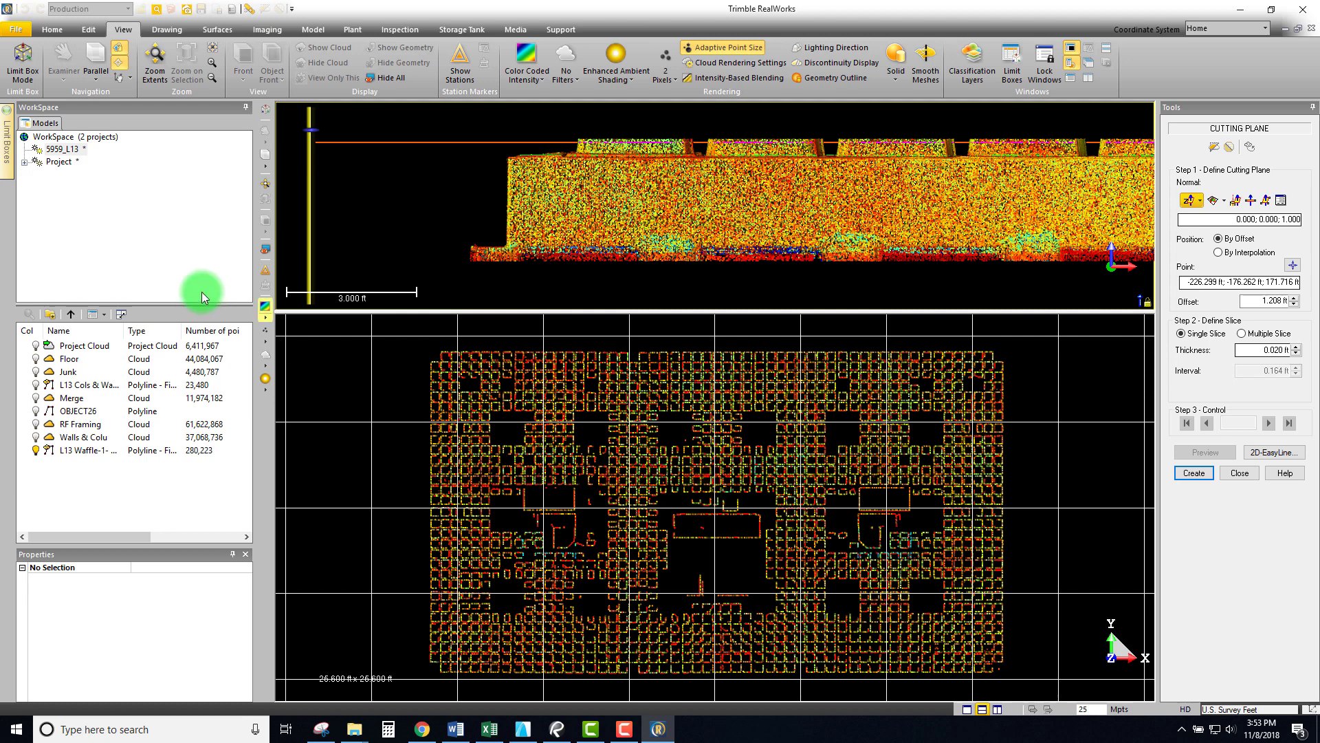
click(1191, 473)
click(70, 450)
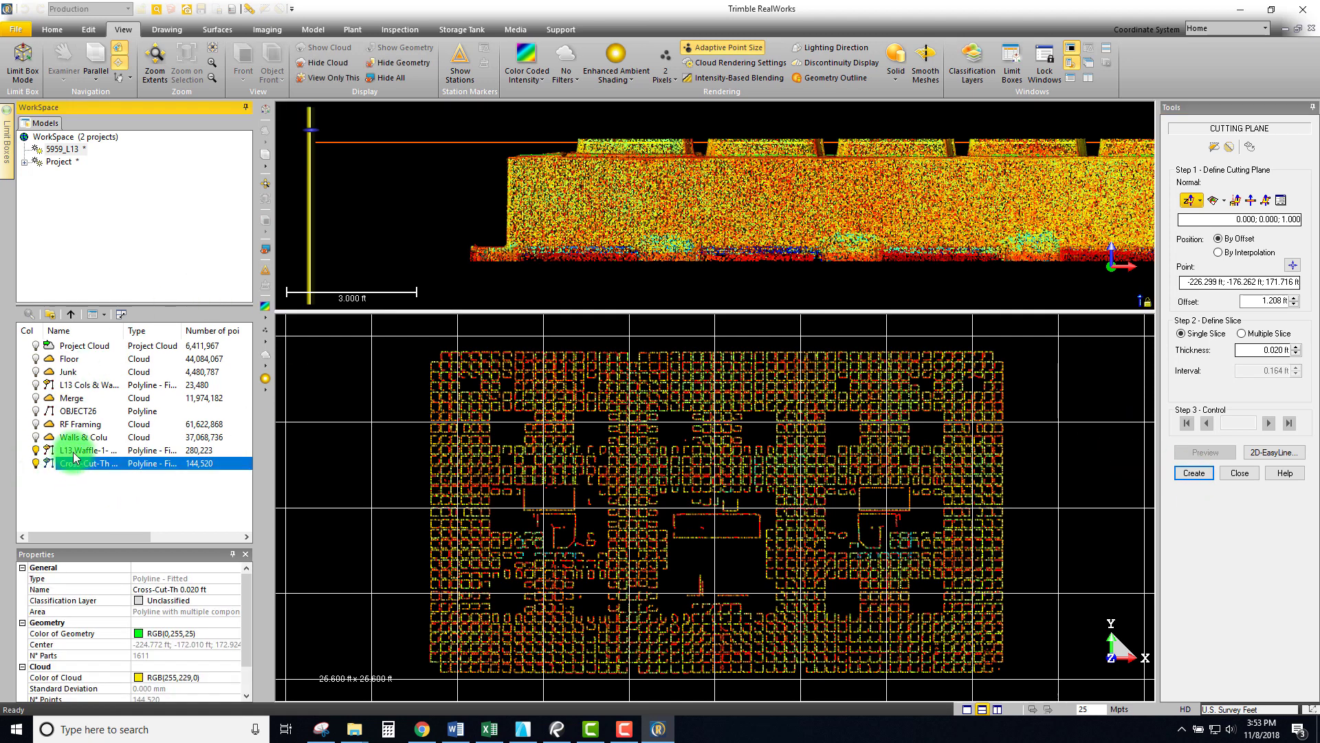
Rename the second cross-cut polyline as "L13 Waffle-2 0.020 ft", reusing the name prefix of the Waffle-1 polyline.
click(175, 589)
drag(180, 589, 90, 578)
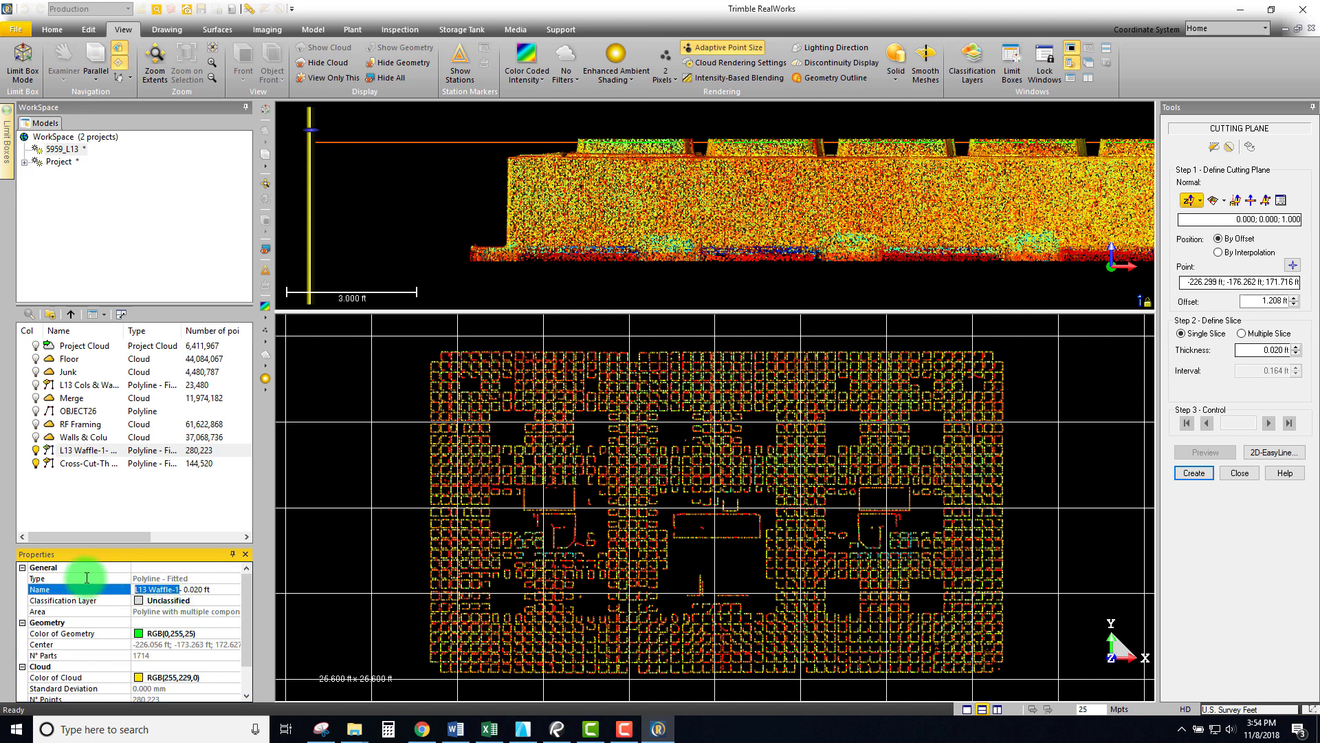
click(76, 466)
click(177, 590)
drag(180, 589, 121, 580)
key(ctrl+v)
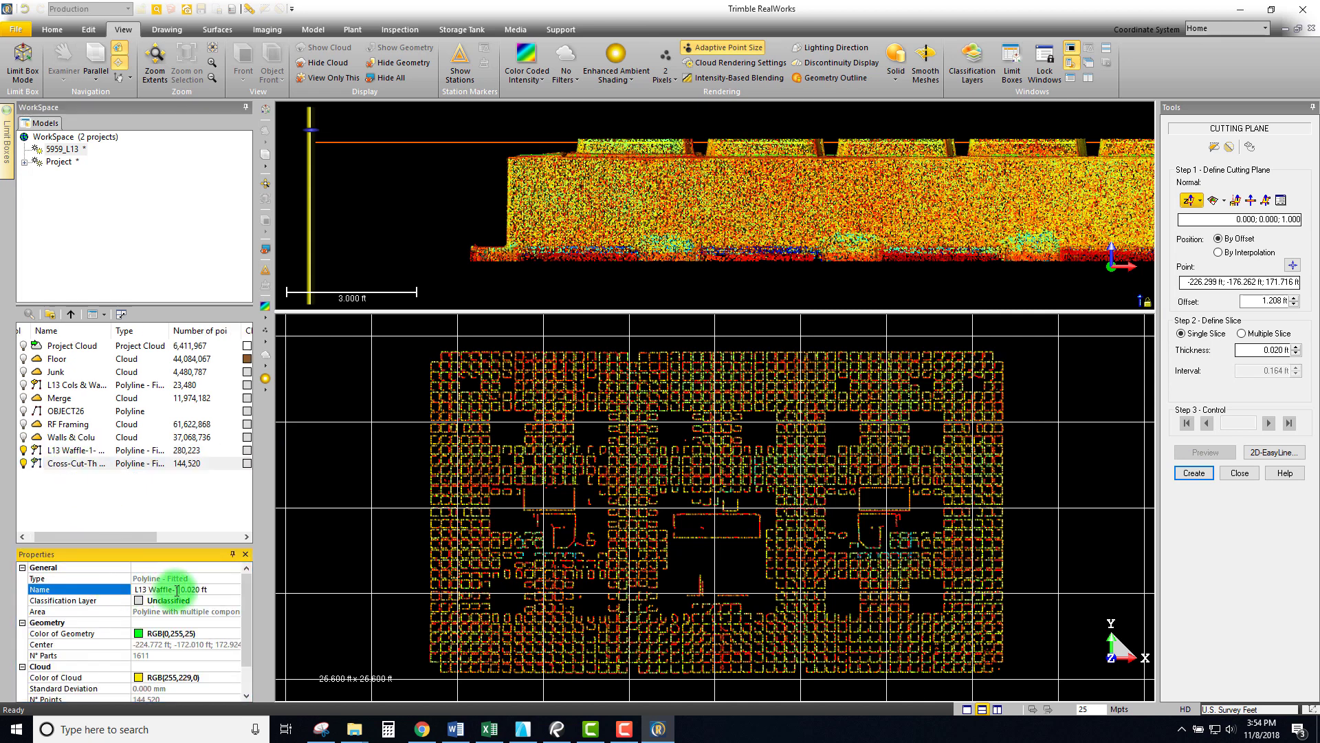
text(q)
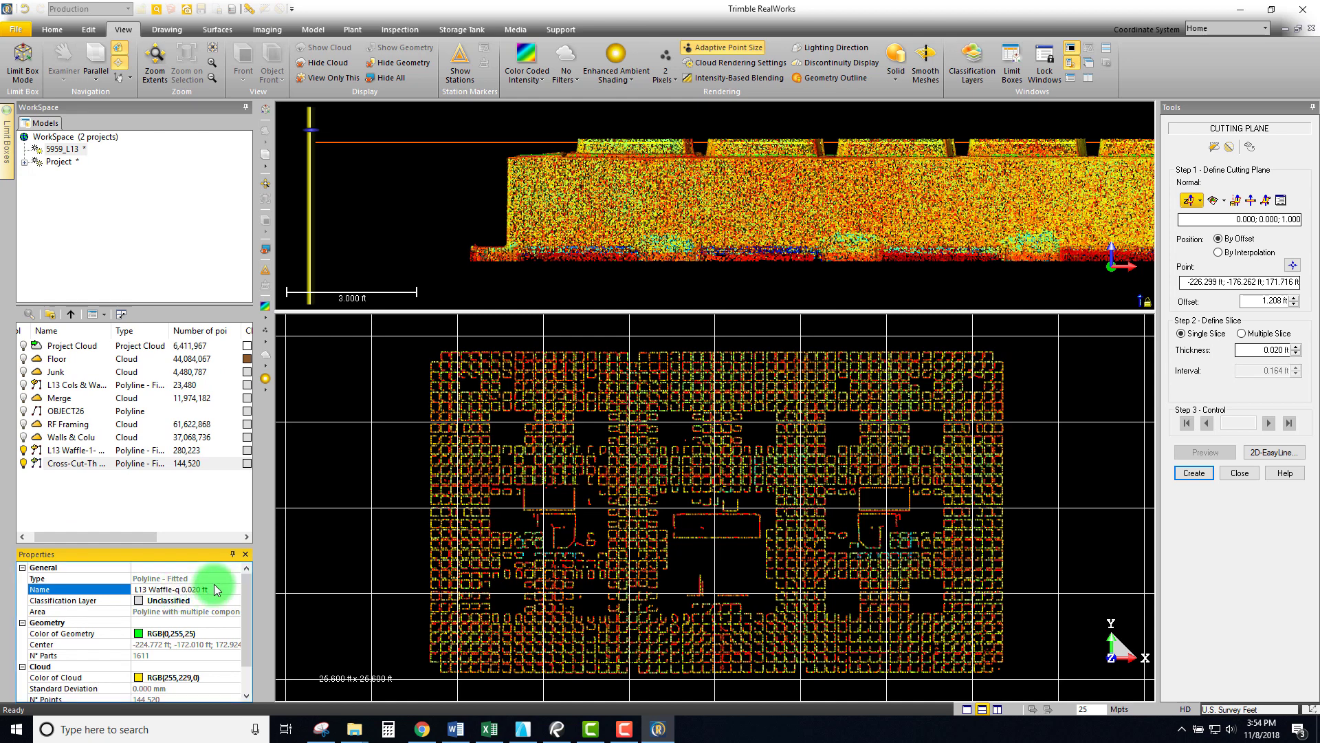
key(Return)
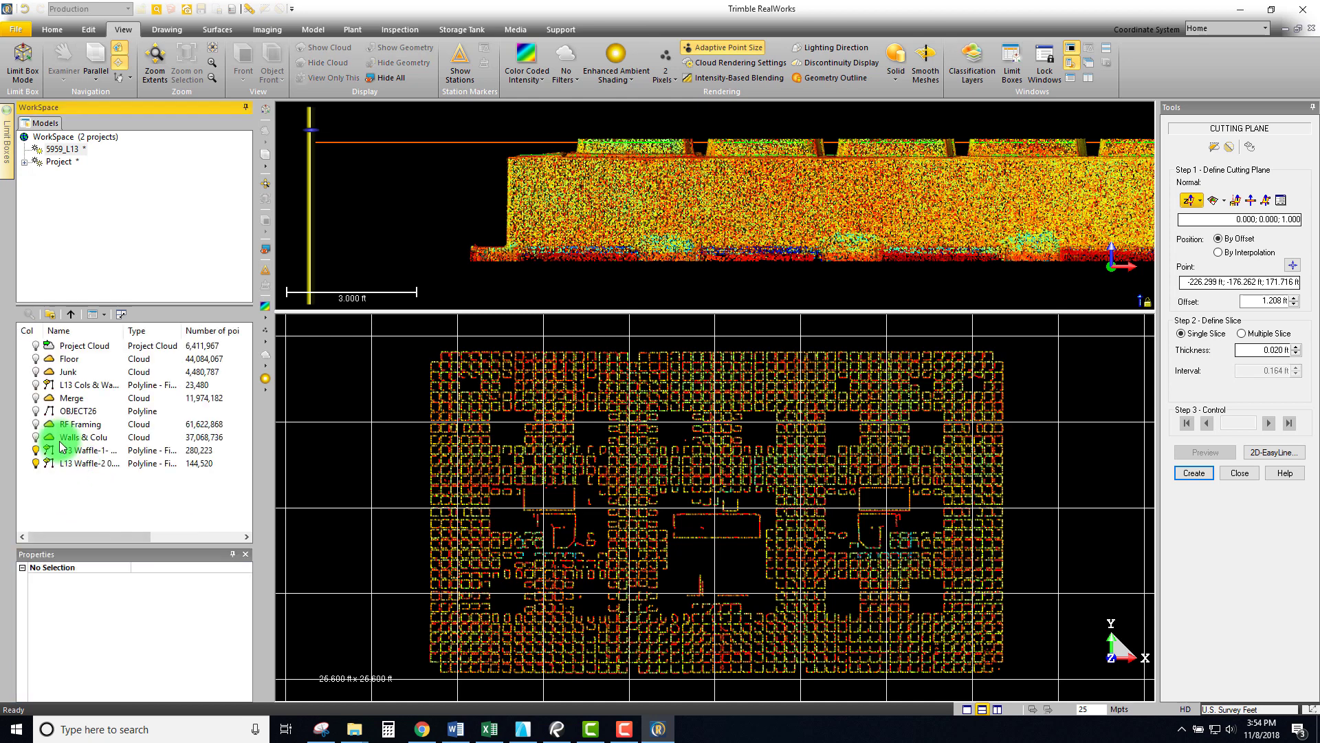
Display the L13 Cols & Walls polyline together with both L13 Waffle polylines and close the Cutting Plane tool.
click(68, 450)
shift+click(69, 462)
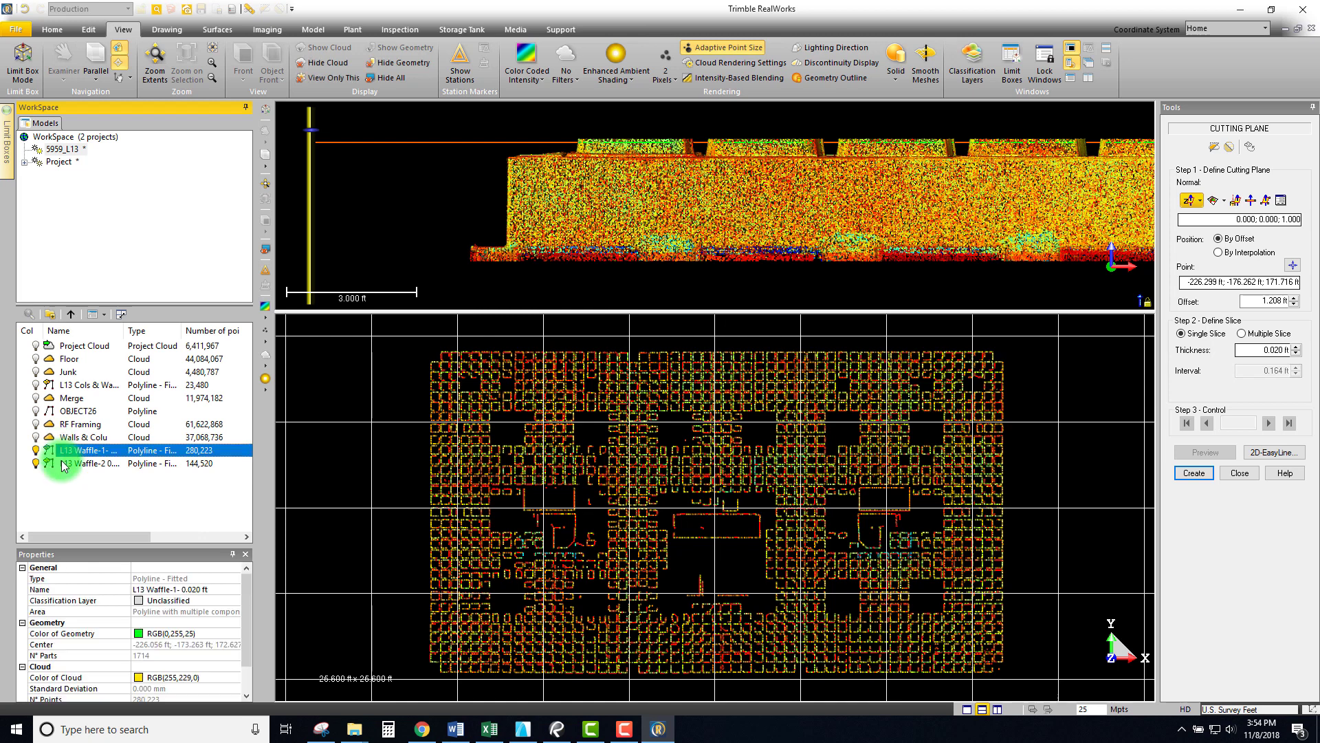
ctrl+click(74, 388)
right_click(74, 389)
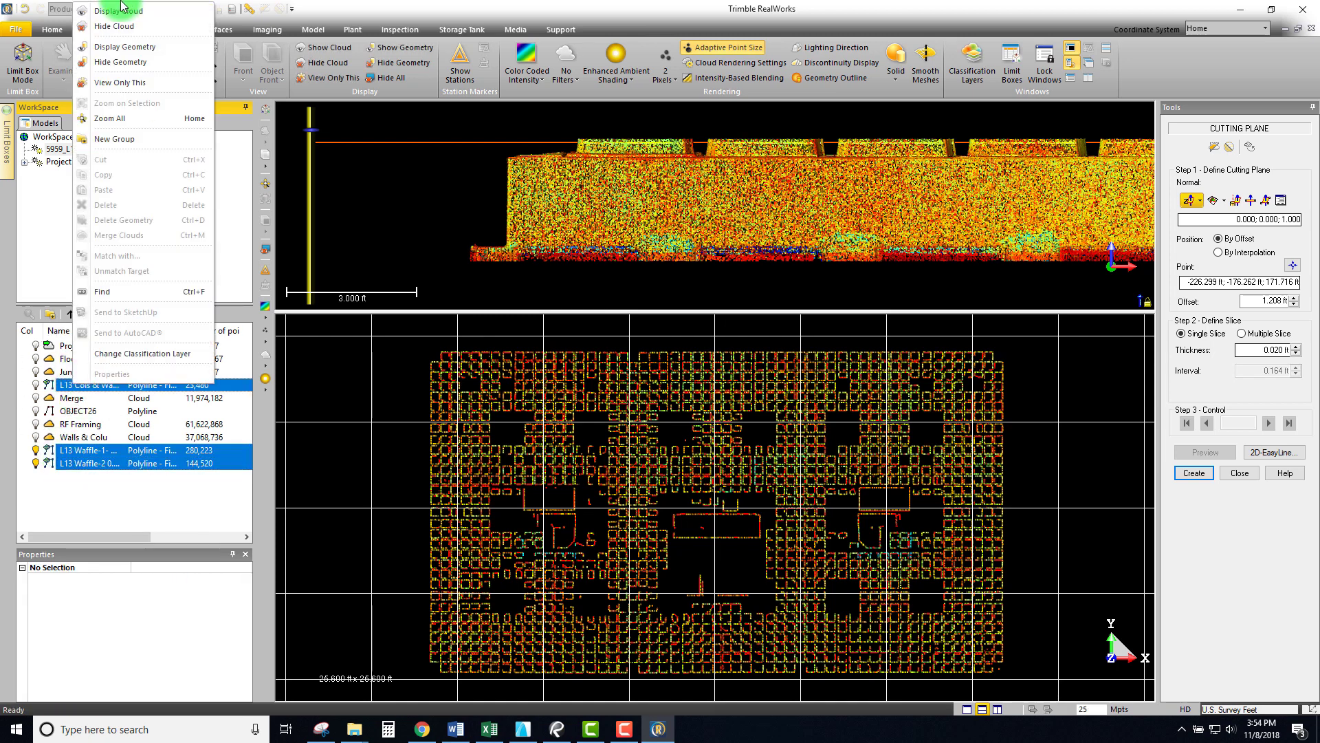
click(126, 68)
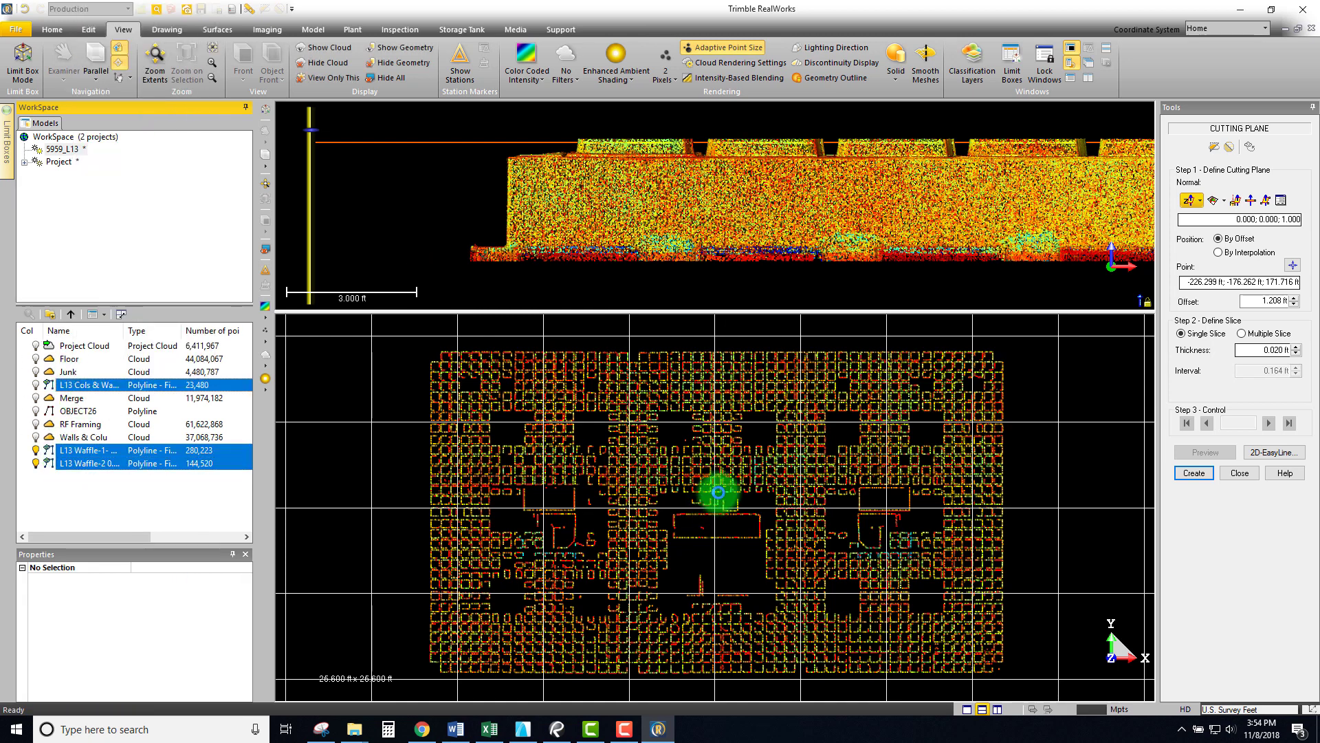
click(1238, 474)
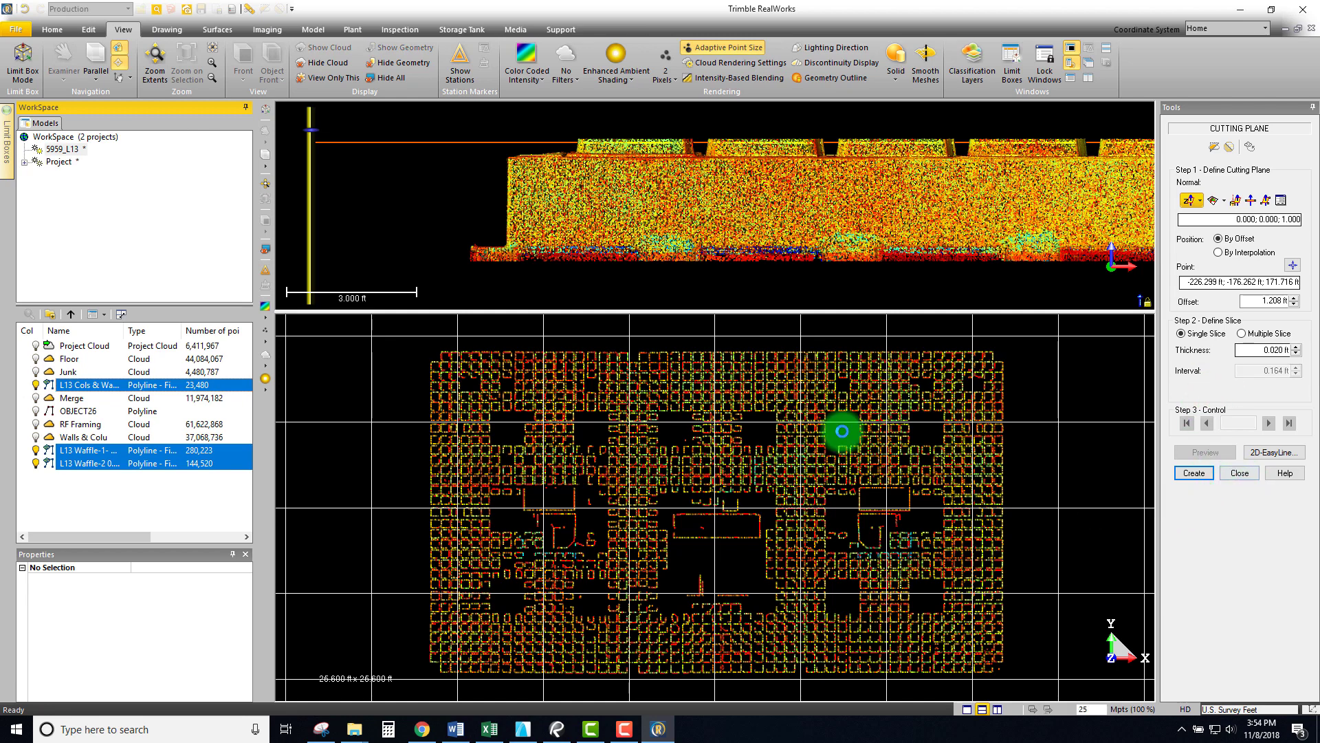
click(687, 394)
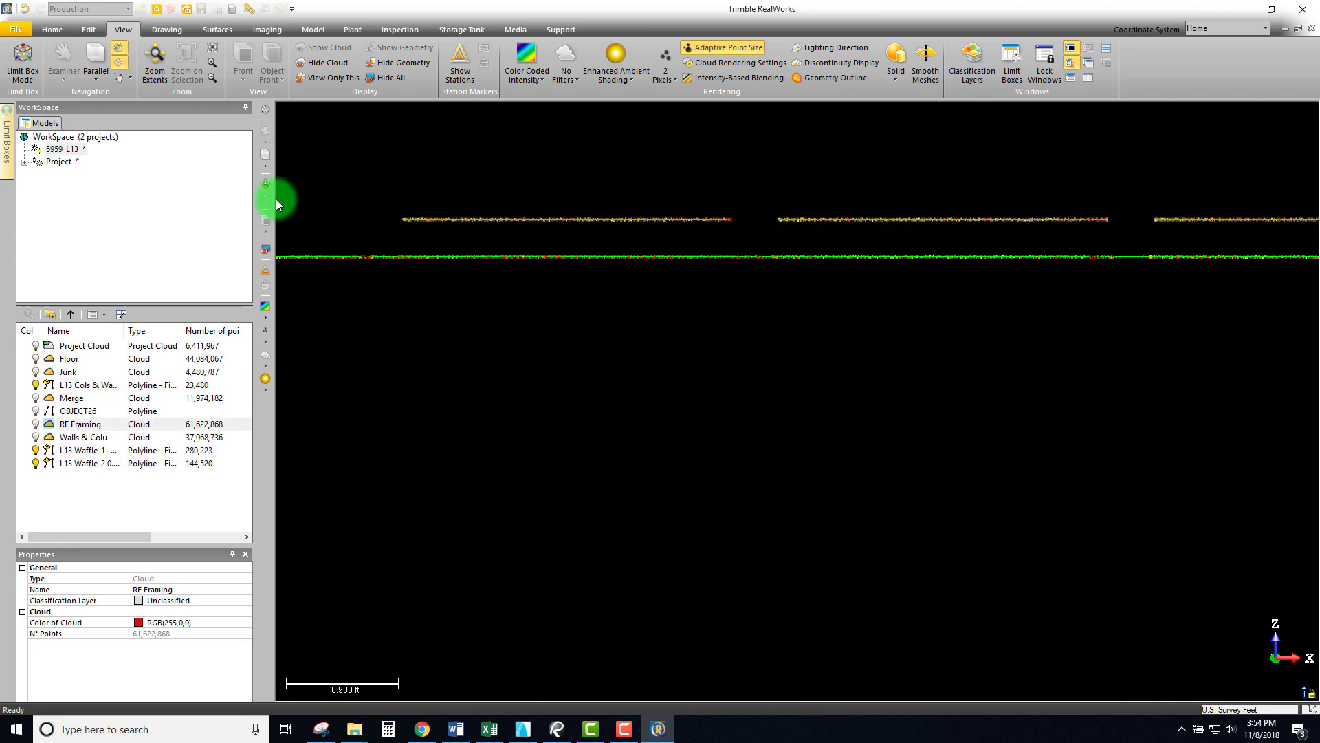
Show the full model extents in top view and hide the clouds of the columns and walls, Waffle-1 and Waffle-2 polylines.
click(265, 222)
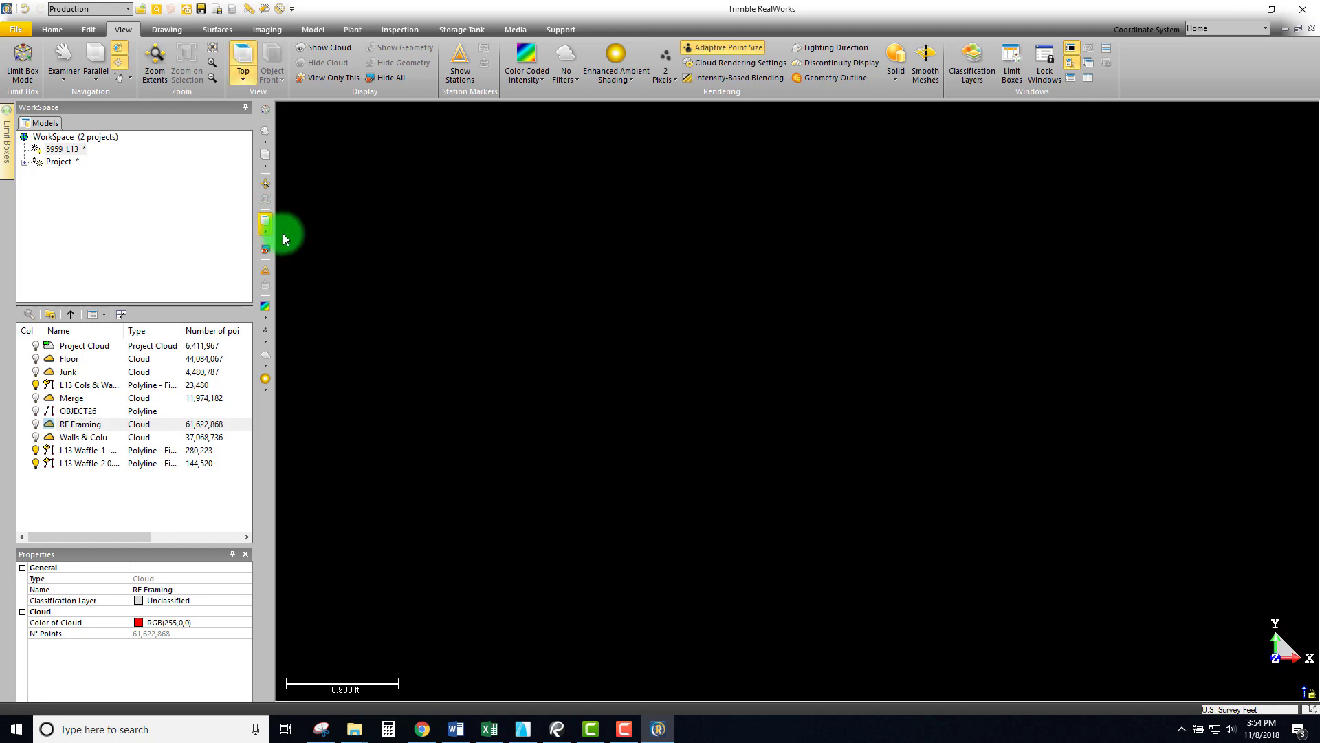
click(266, 220)
click(153, 60)
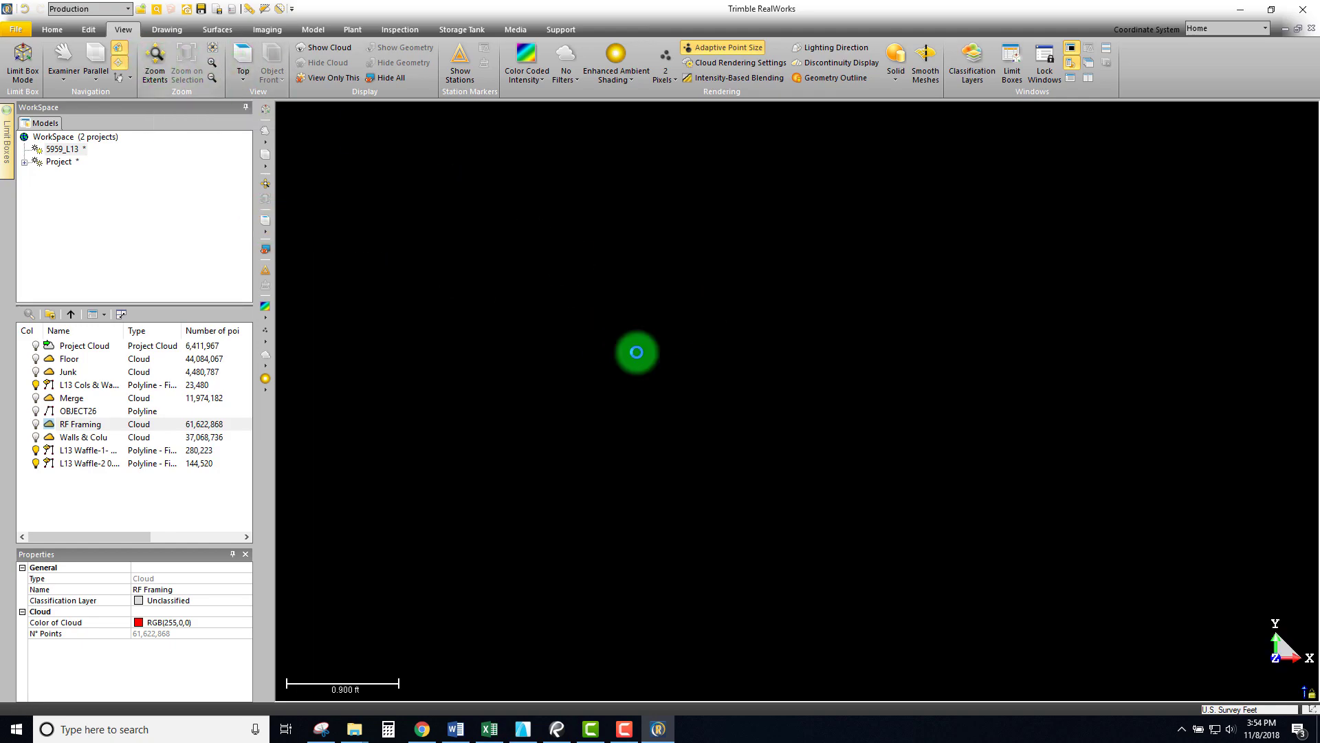
scroll(733, 379, up, 3)
middle_drag(683, 348, 682, 315)
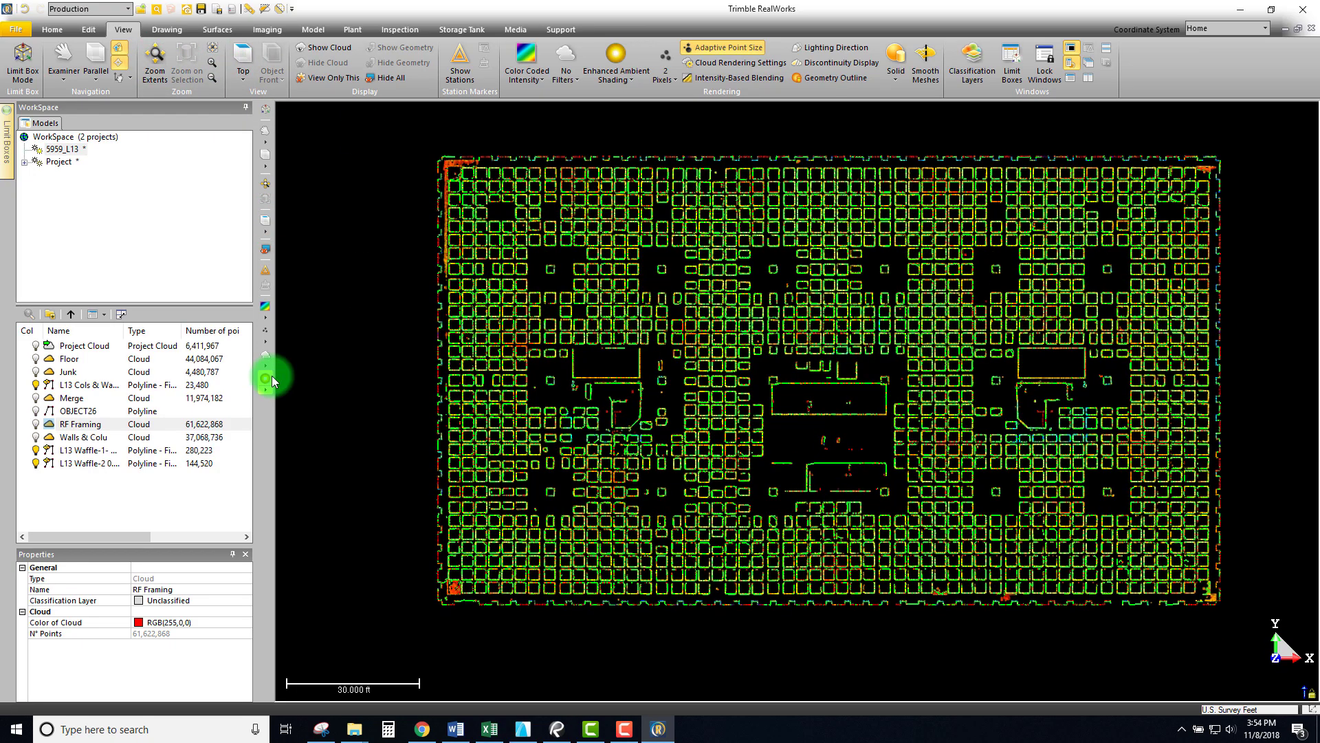
click(67, 454)
ctrl+click(61, 464)
ctrl+click(74, 384)
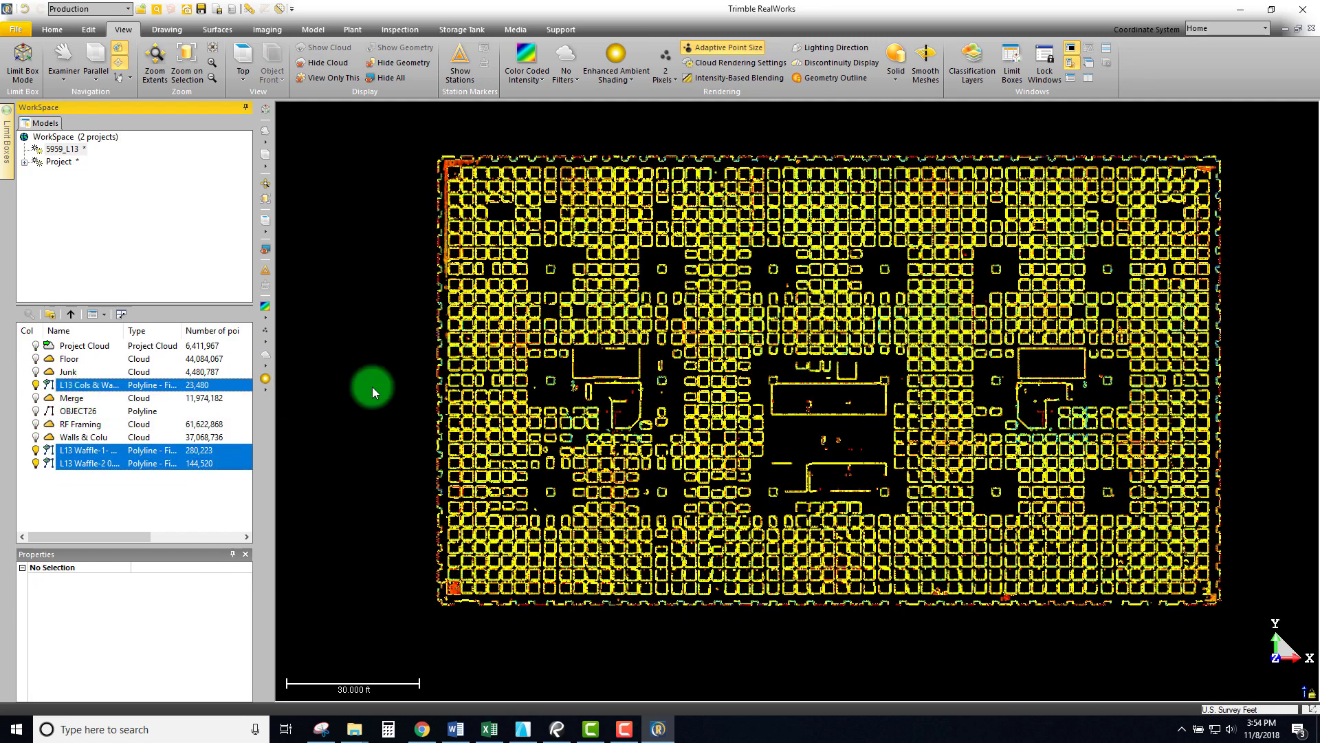
scroll(451, 197, up, 5)
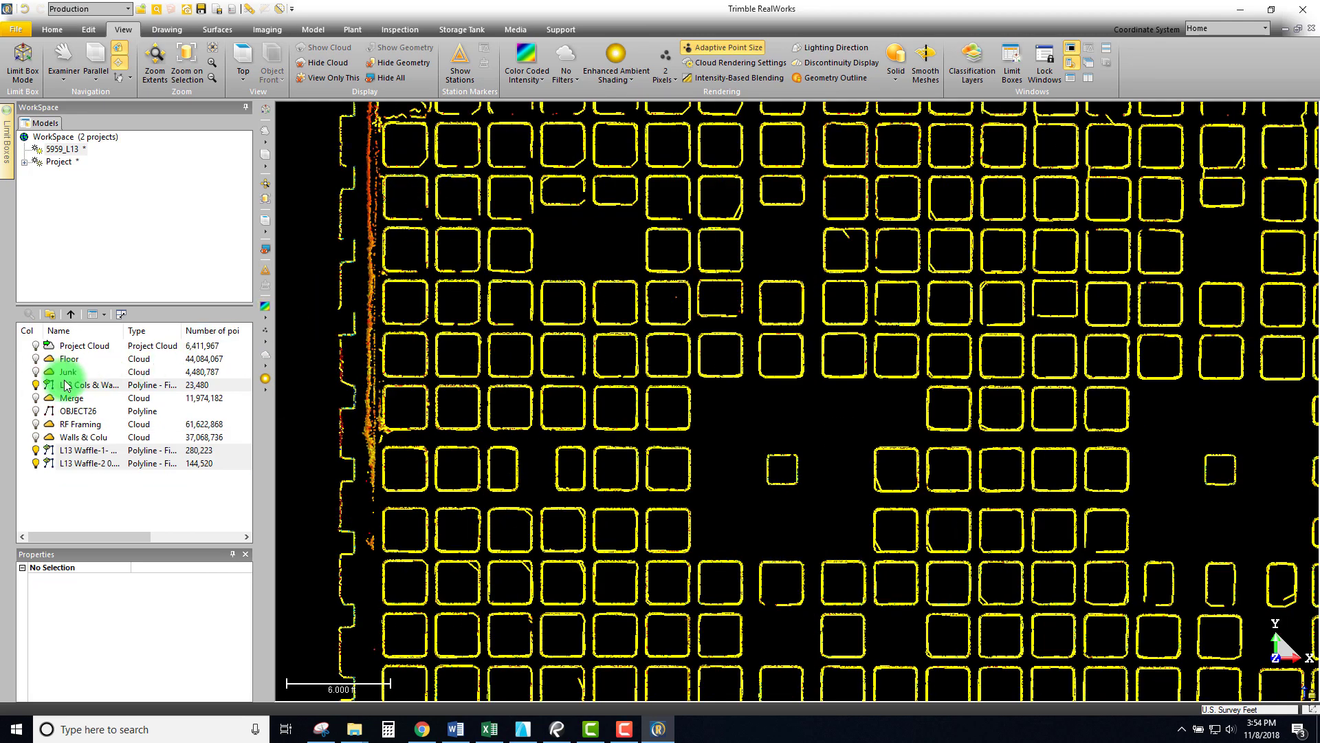
right_click(66, 387)
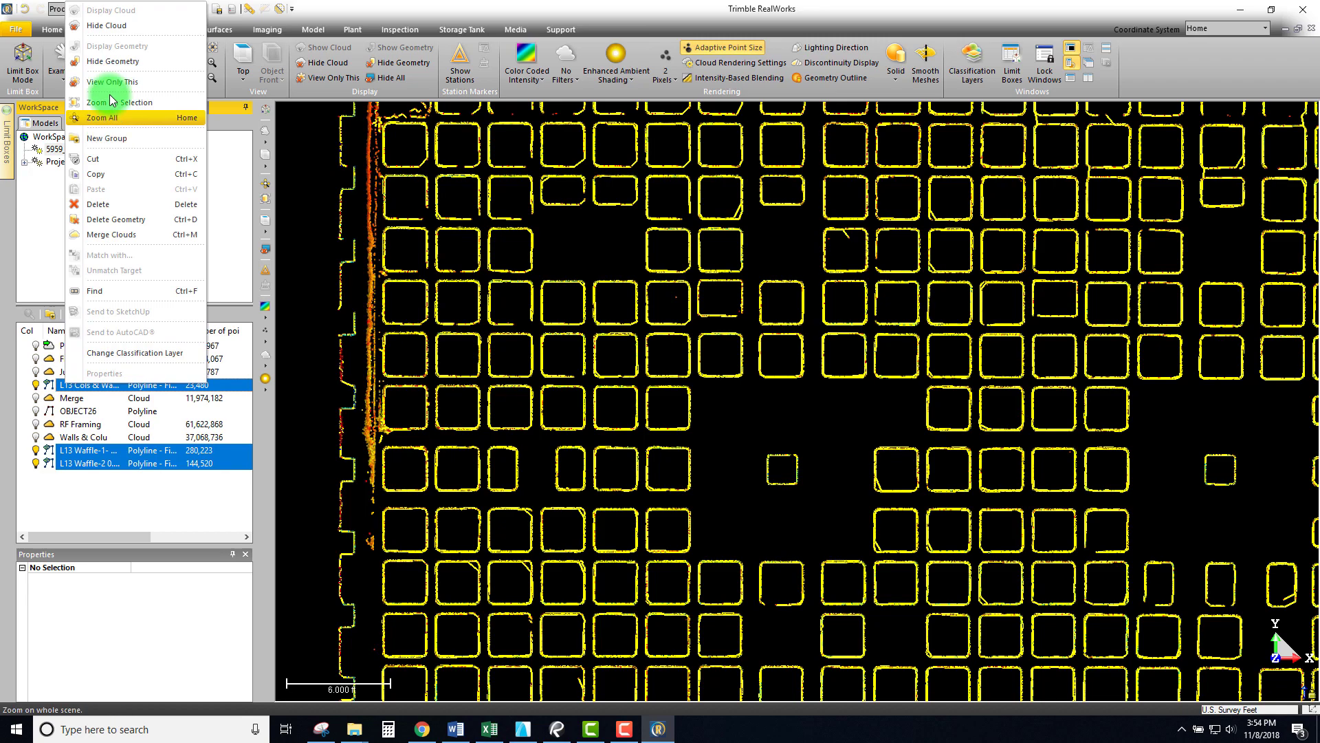
click(118, 25)
Examine the waffle pan, column and wall outlines up close and across the whole floor plan.
scroll(571, 406, down, 4)
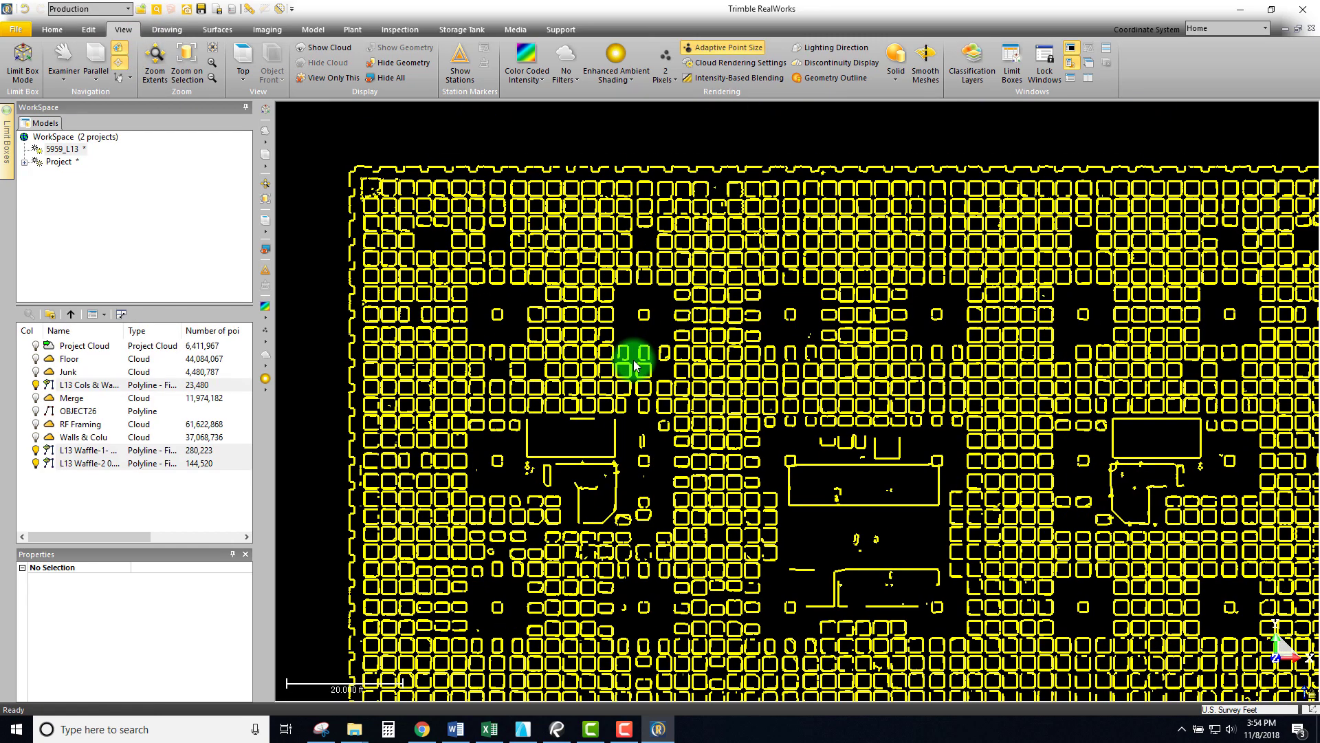
scroll(788, 322, up, 5)
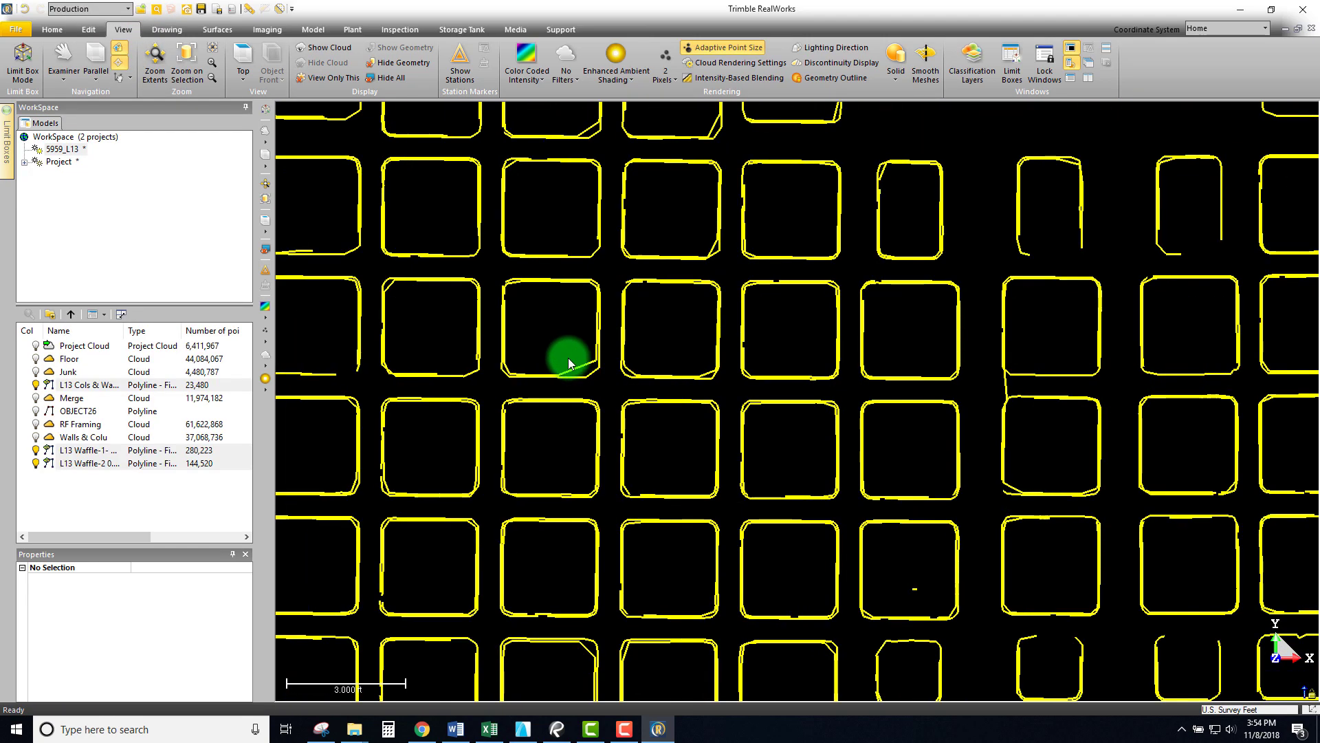
scroll(813, 531, down, 6)
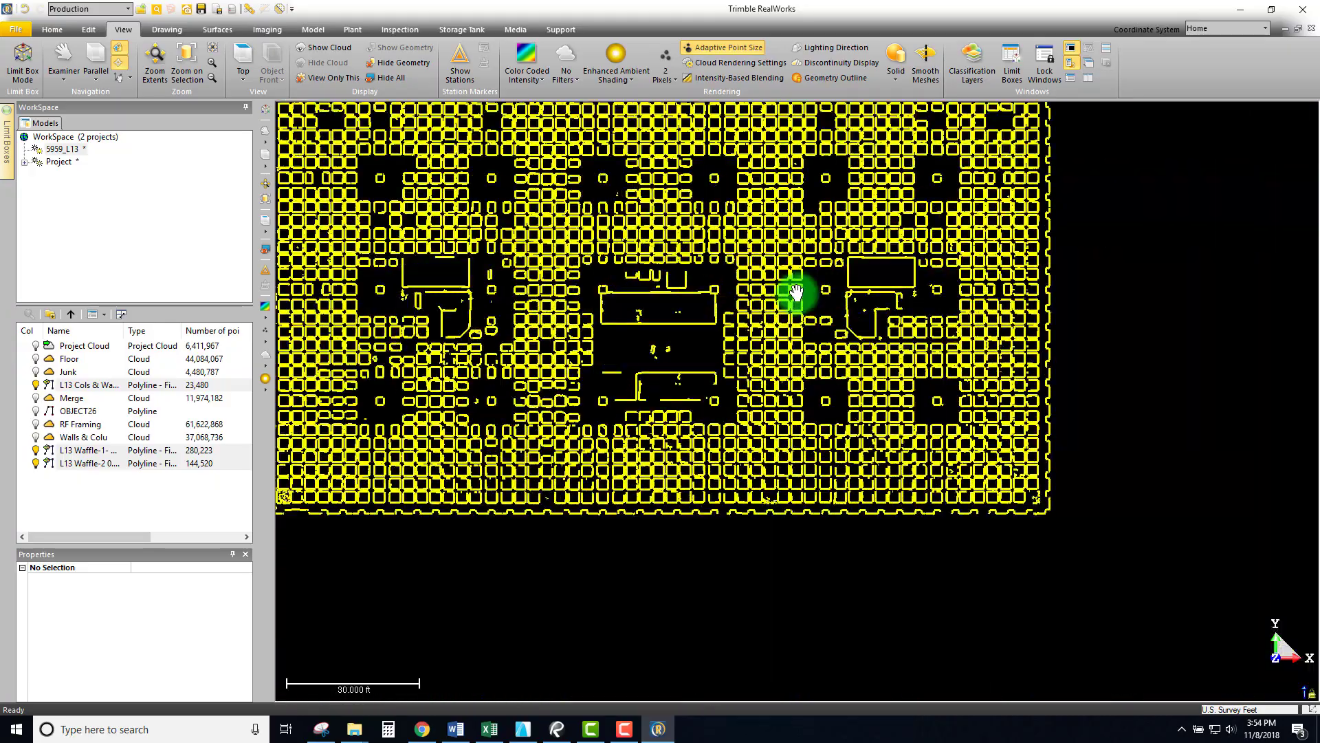
scroll(765, 352, up, 4)
scroll(757, 360, down, 3)
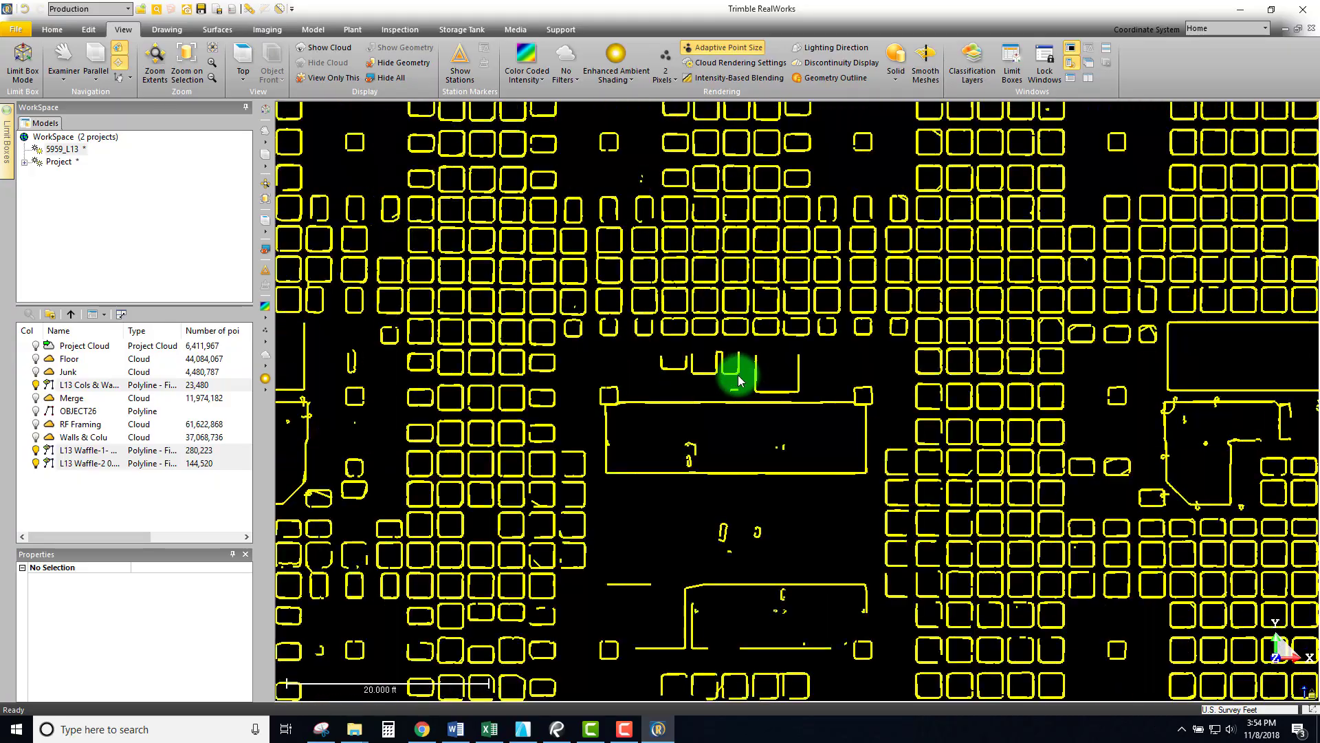
middle_drag(774, 383, 799, 365)
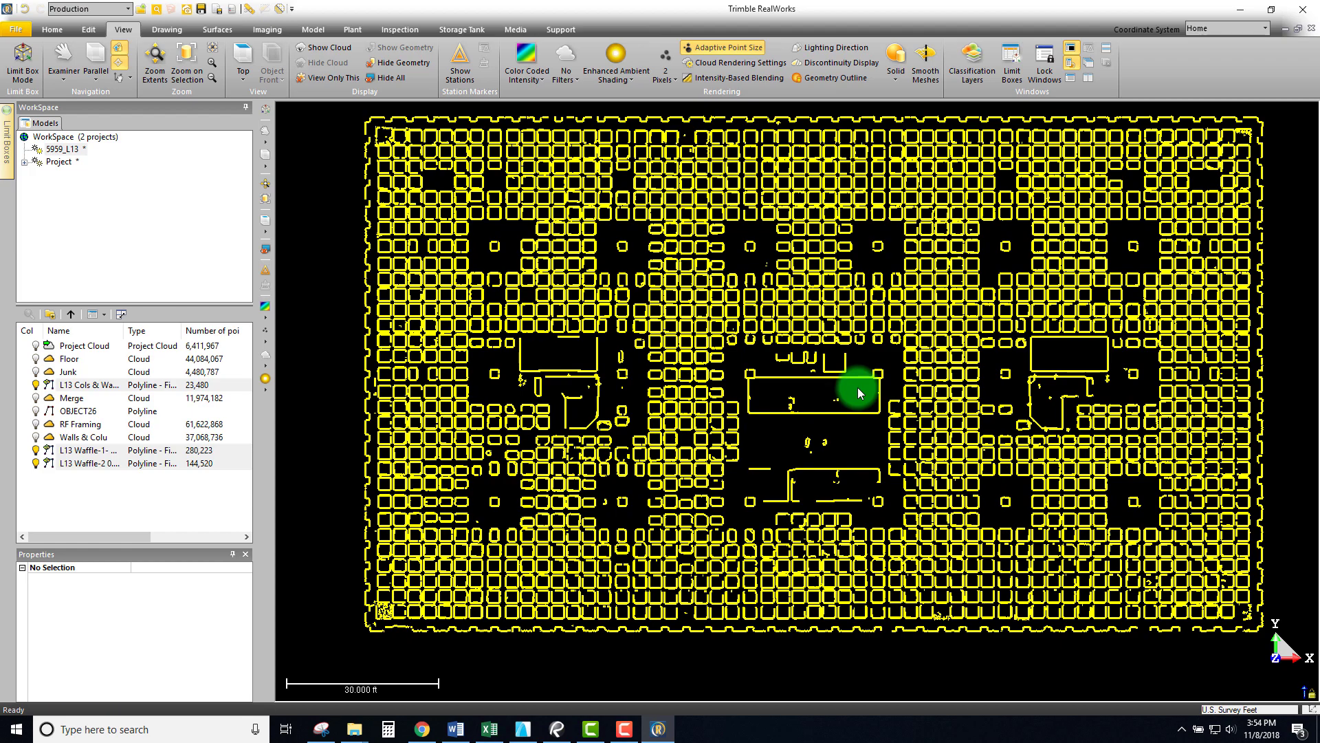
middle_drag(958, 403, 939, 429)
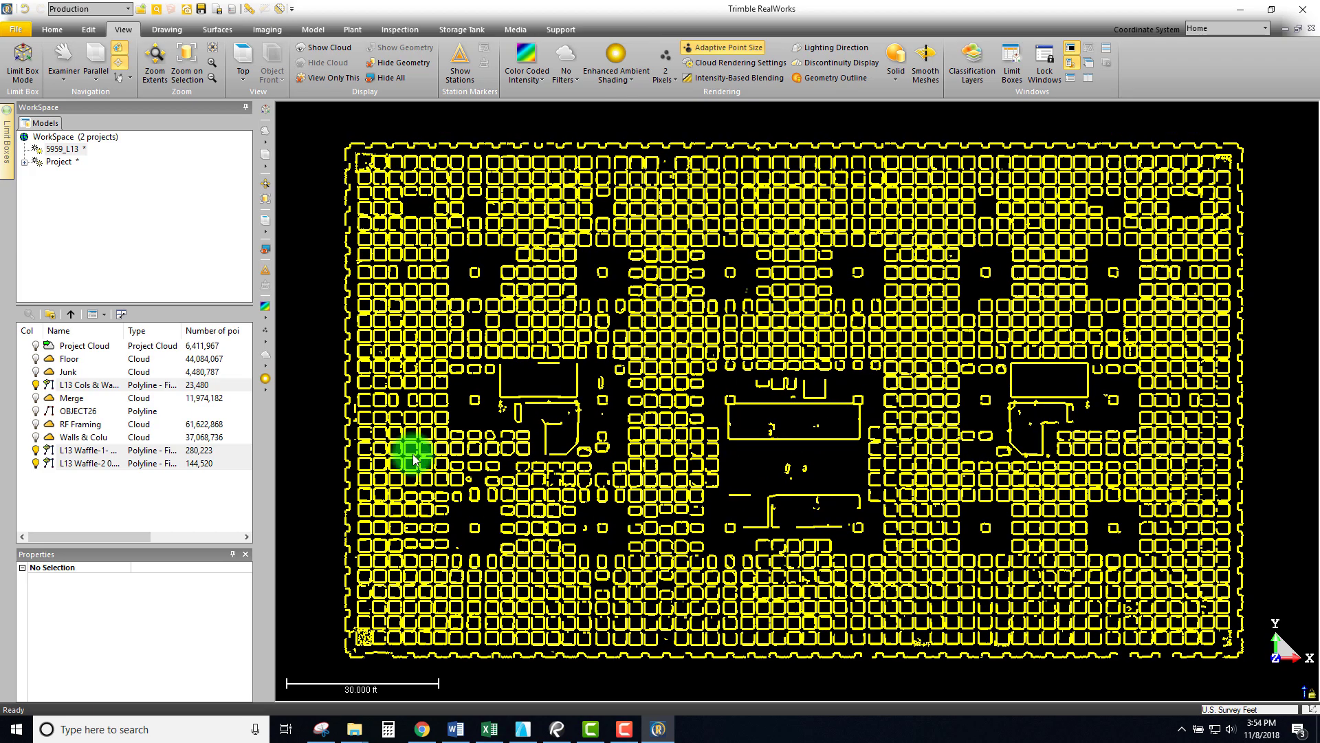
middle_drag(371, 583, 454, 474)
scroll(464, 480, up, 8)
scroll(478, 486, down, 11)
middle_drag(740, 378, 730, 411)
scroll(738, 401, up, 2)
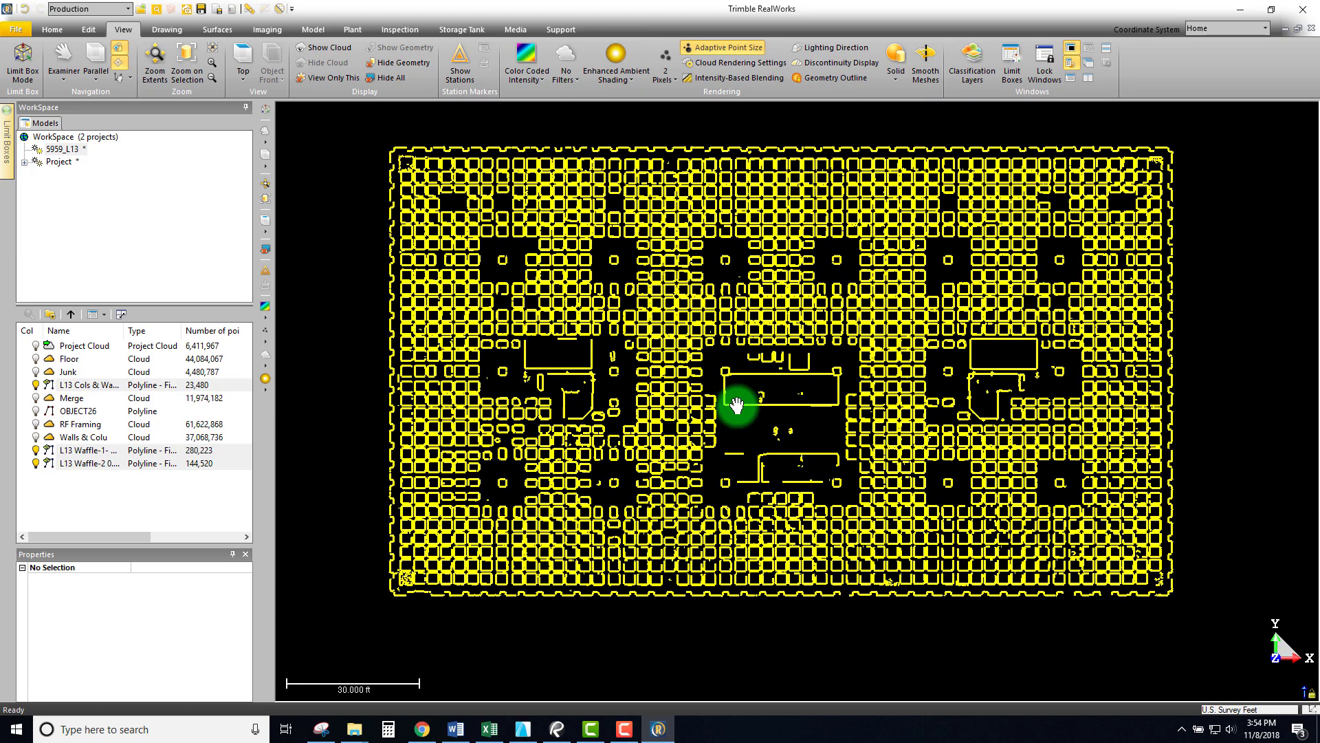
Select the three L13 polylines, then check the RF row's elevation and Waffle DWG colour in the PointCloud Reporting workbook in Excel.
click(66, 450)
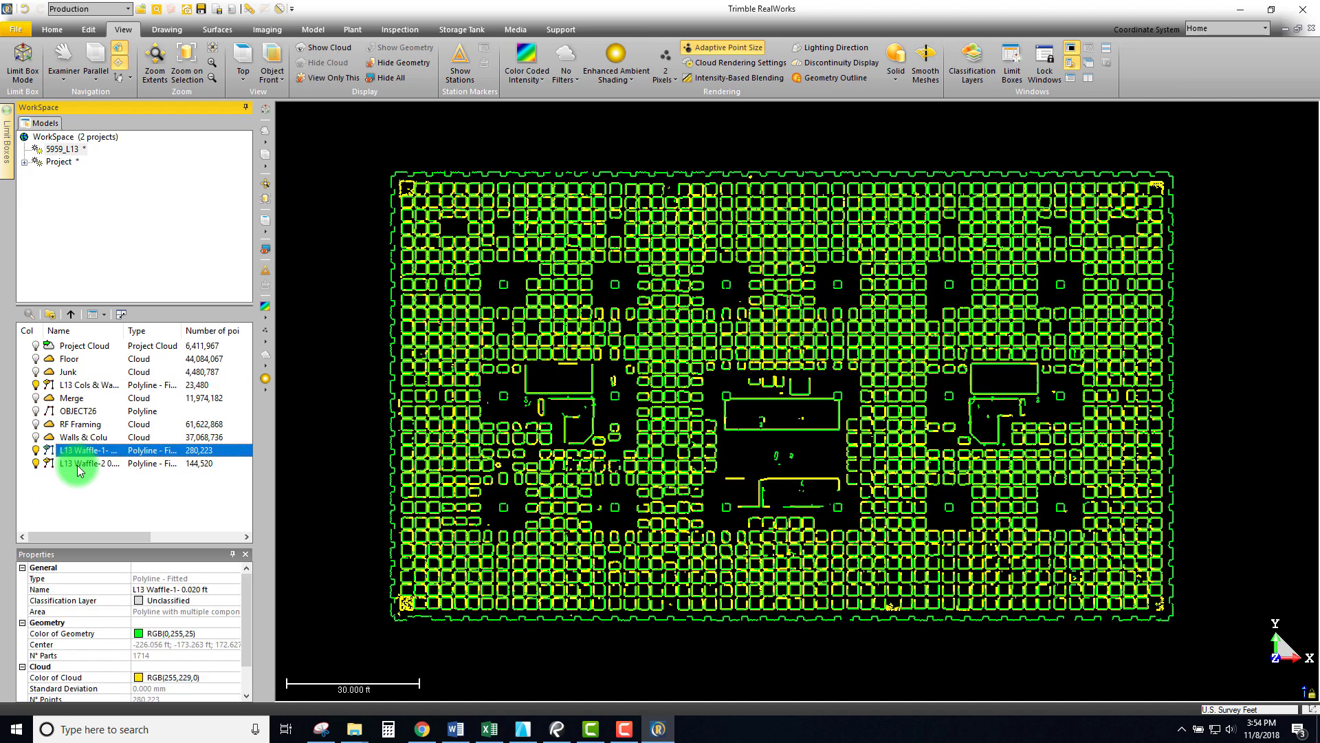
ctrl+click(78, 464)
ctrl+click(72, 385)
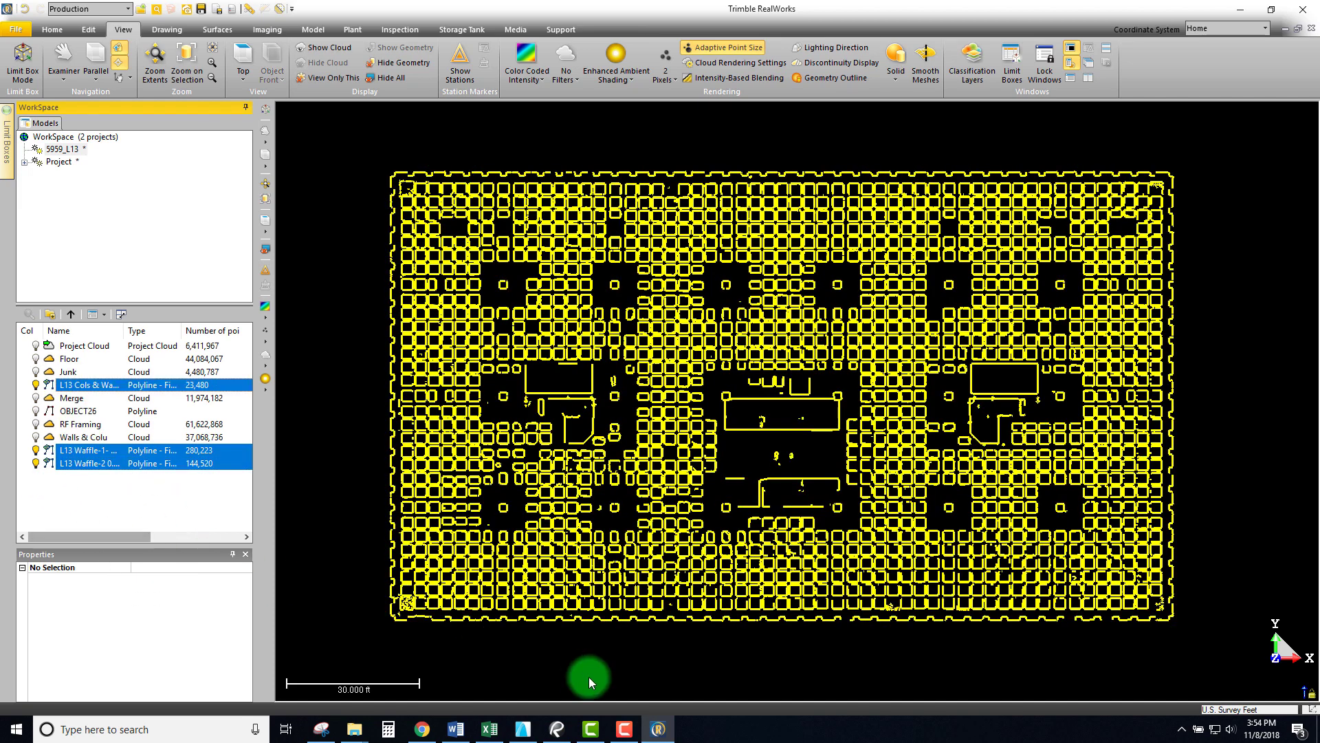
click(490, 729)
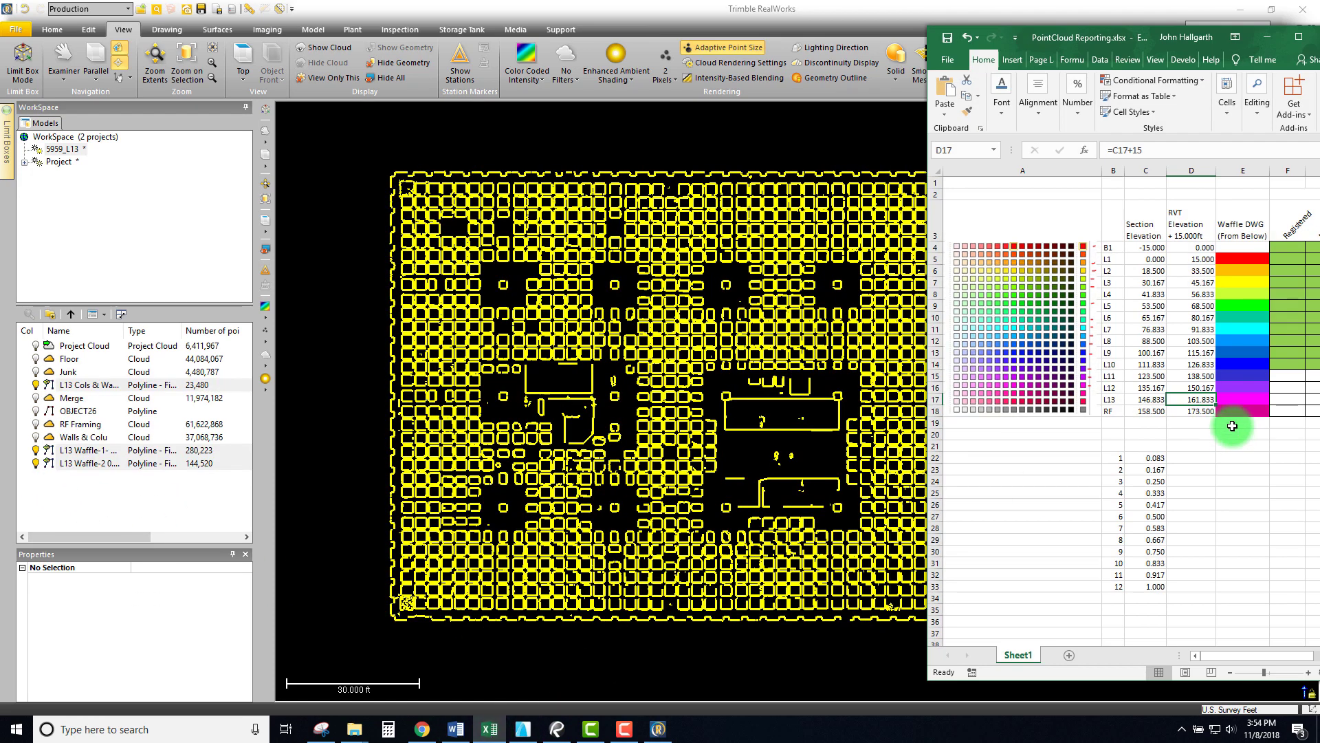
click(1177, 411)
click(1189, 412)
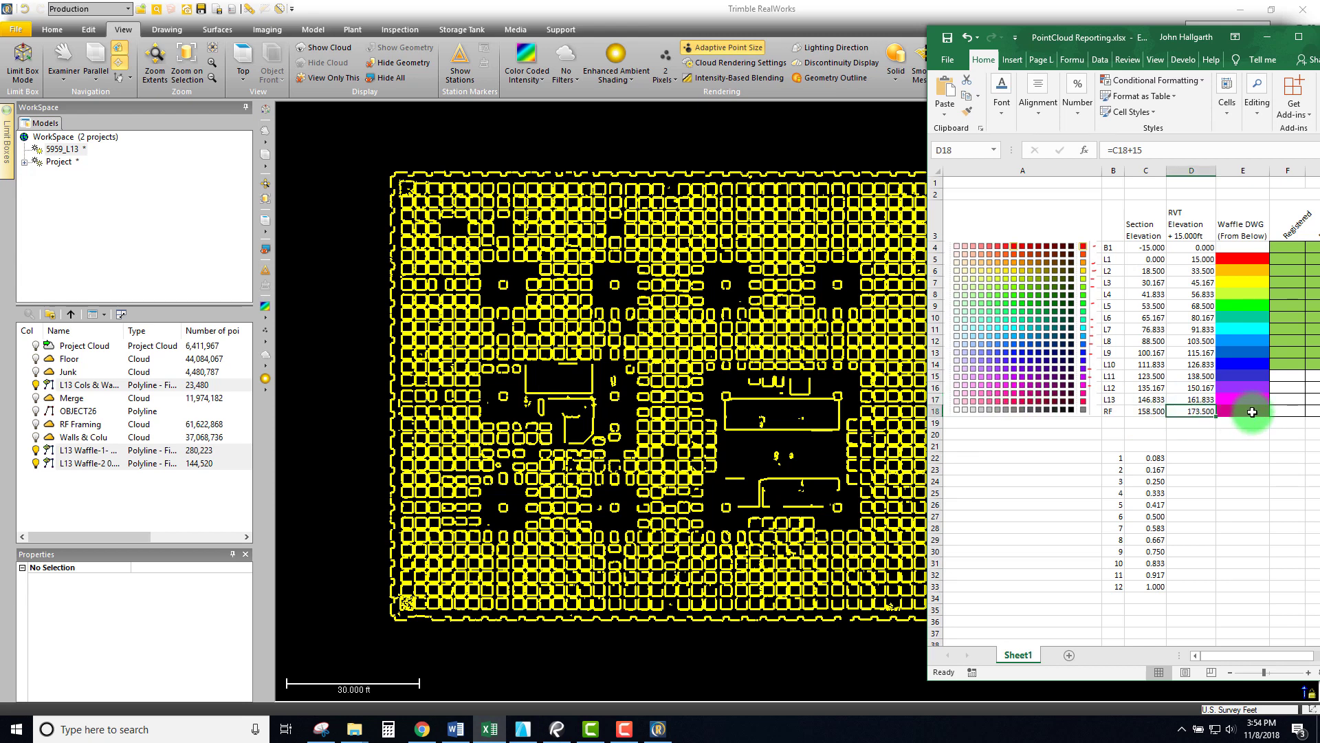
click(1252, 411)
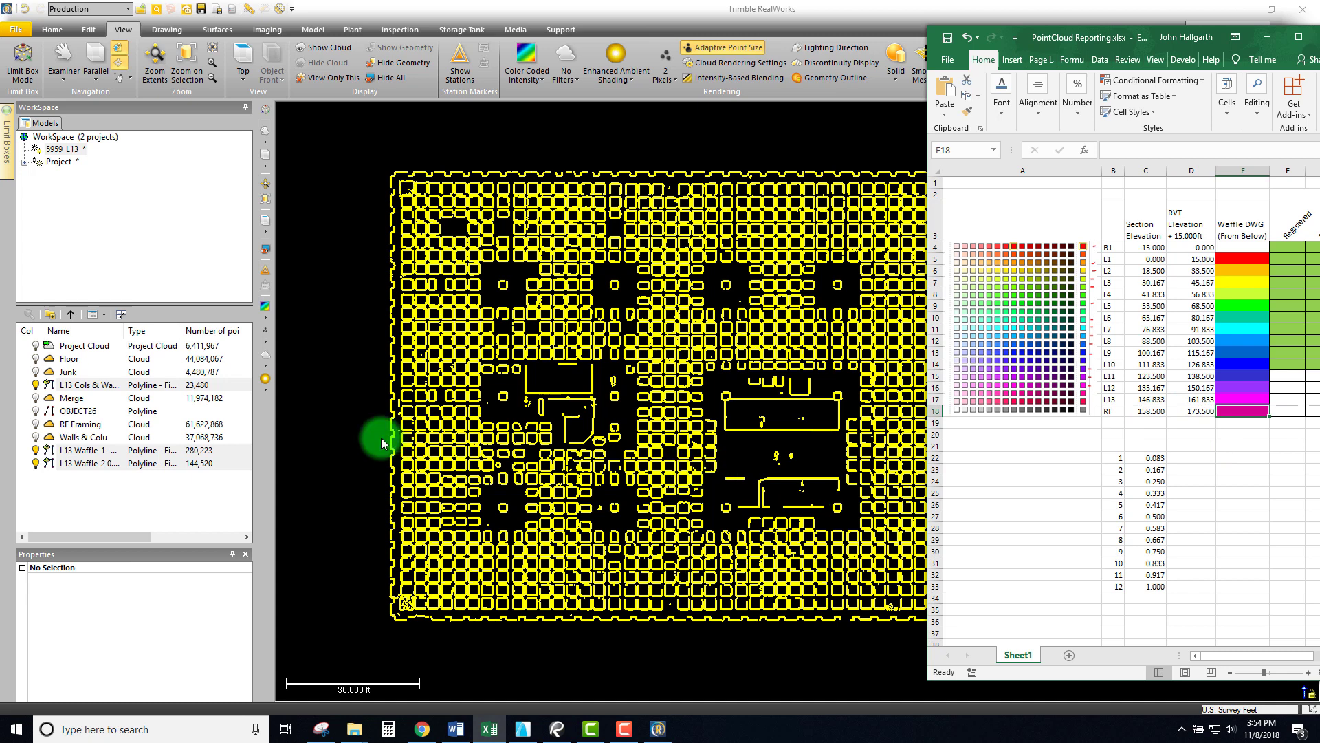
click(1238, 445)
click(496, 334)
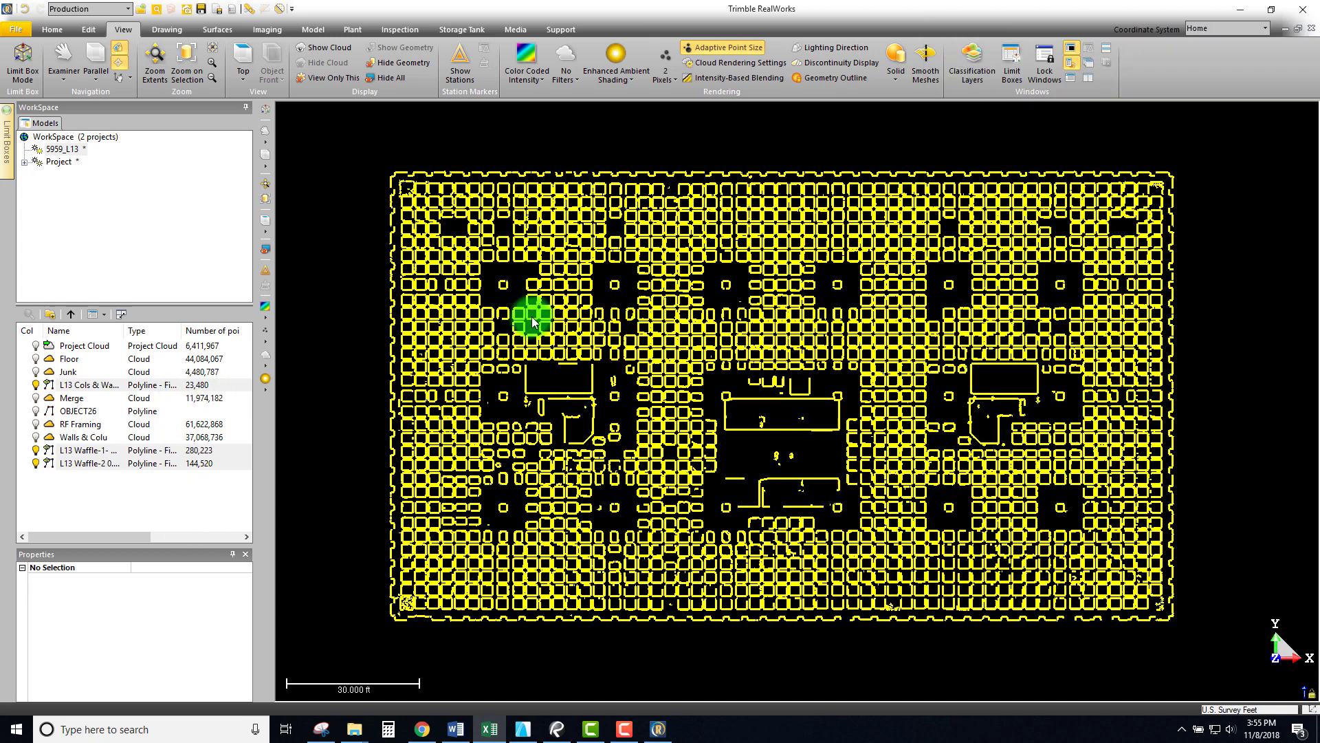
Set the geometry colour of the L13 Cols & Walls polyline to deep pink.
click(88, 388)
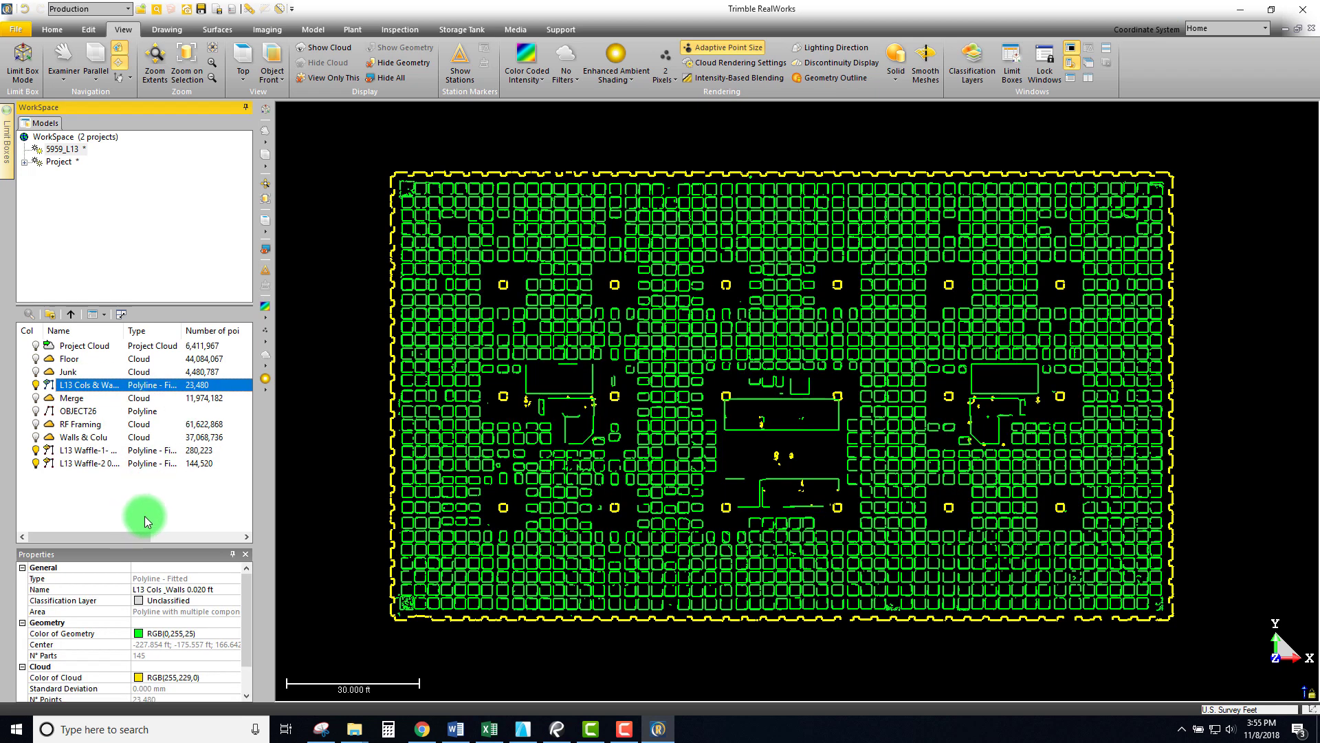
click(225, 632)
click(235, 634)
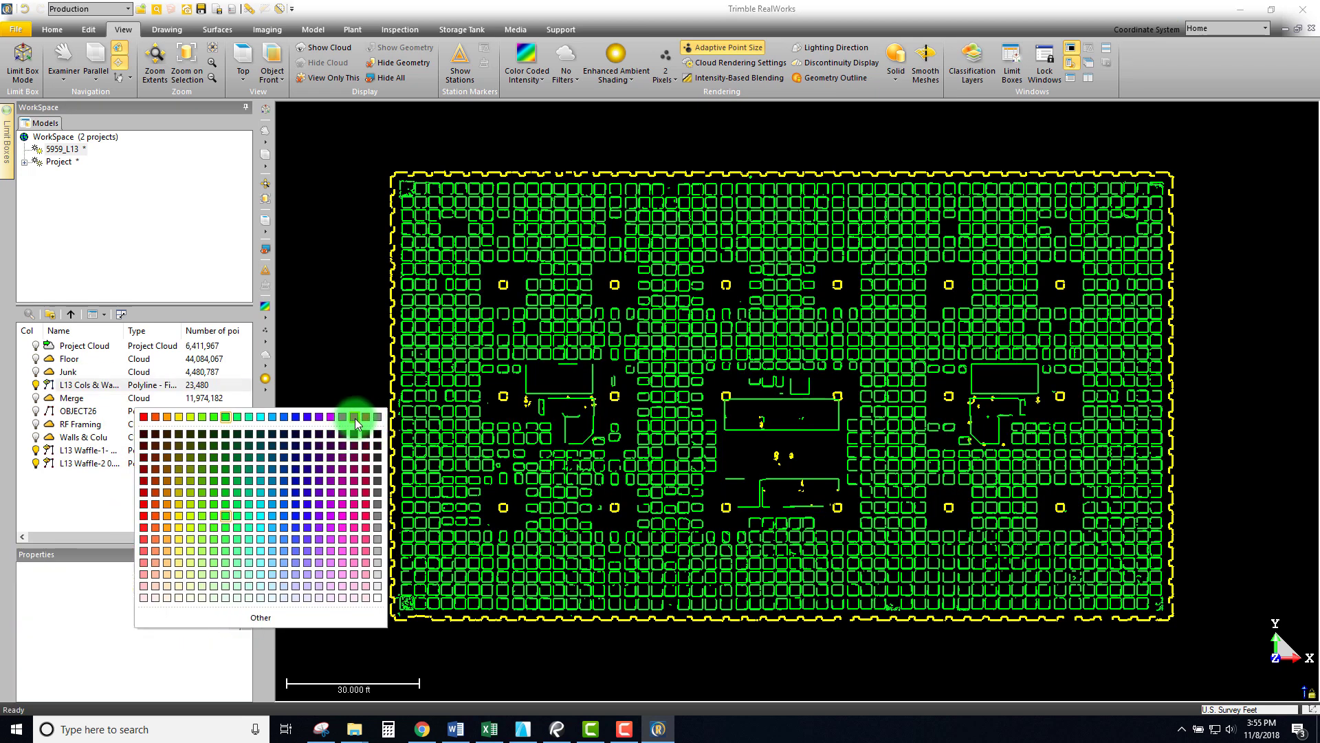
click(354, 418)
Set the geometry colour of the L13 Waffle-1 polyline to magenta.
click(82, 449)
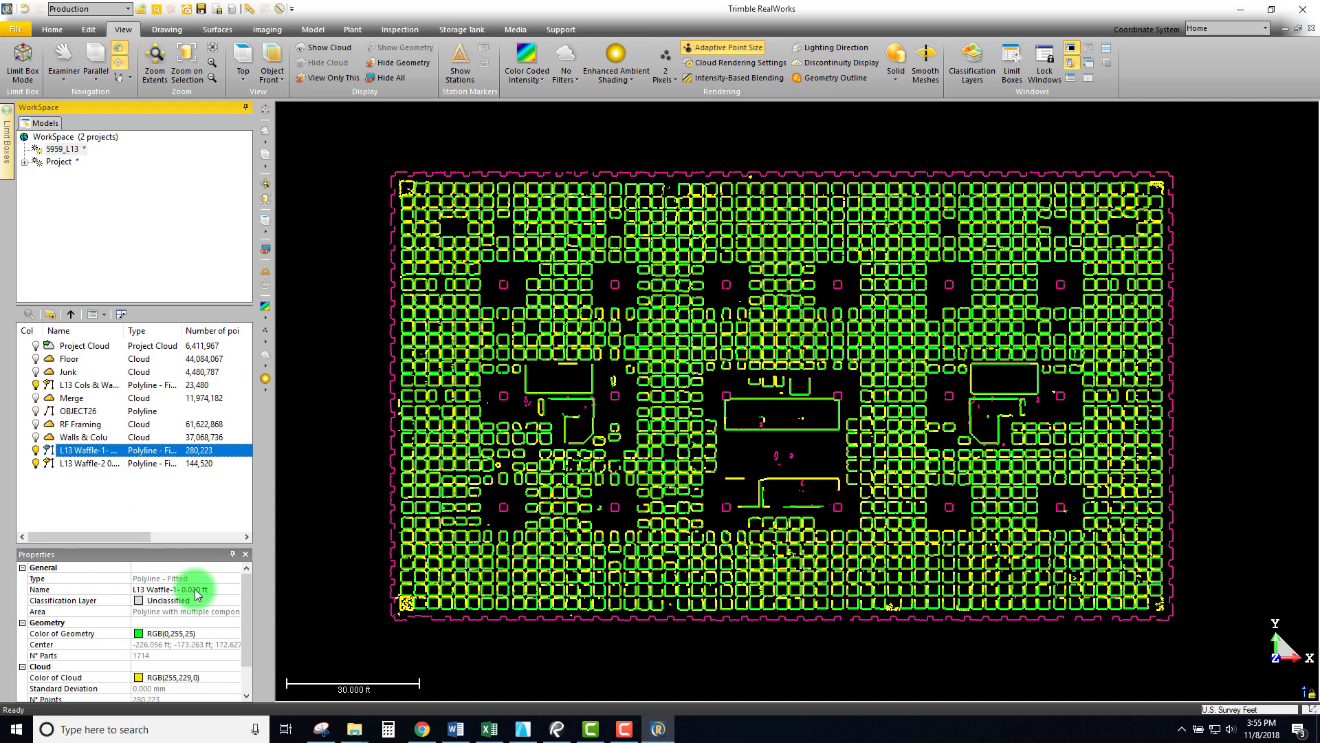
click(235, 639)
click(235, 634)
click(341, 419)
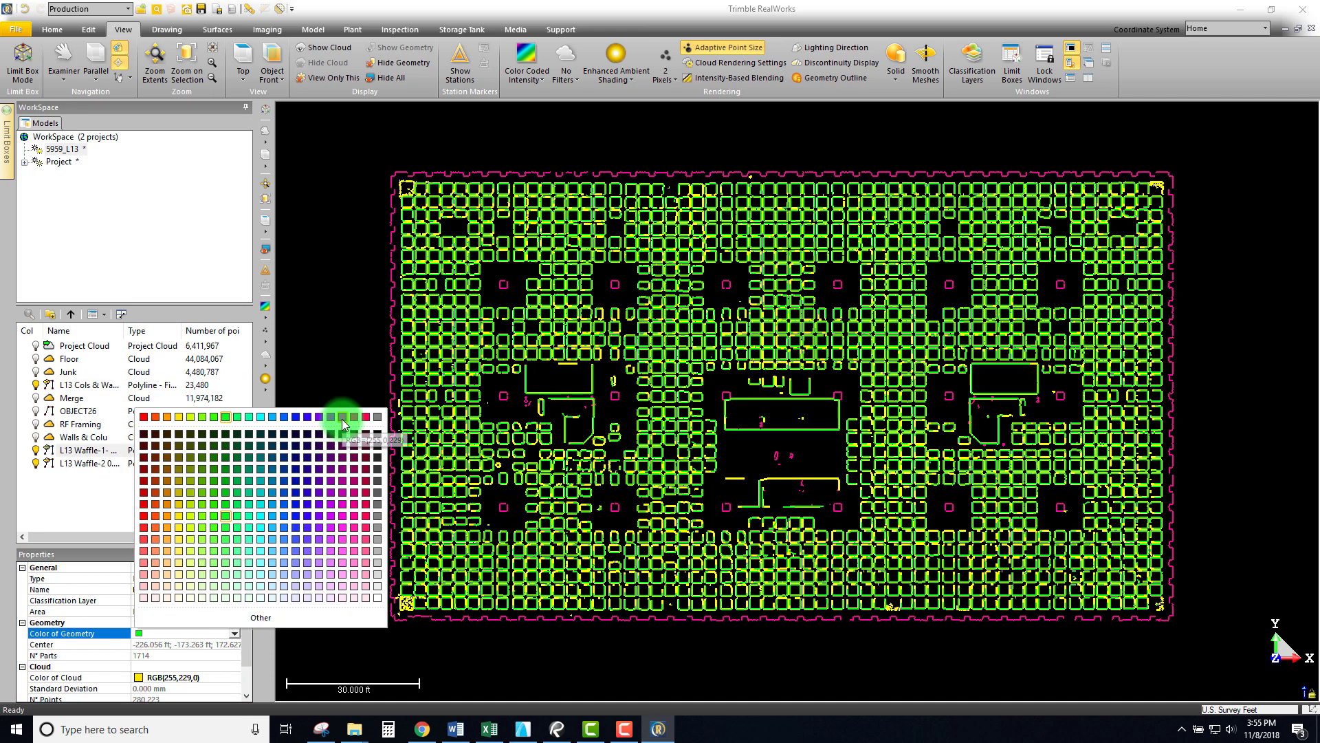
Set the geometry colour of the L13 Waffle-2 polyline to magenta, RGB(255,0,229).
click(80, 463)
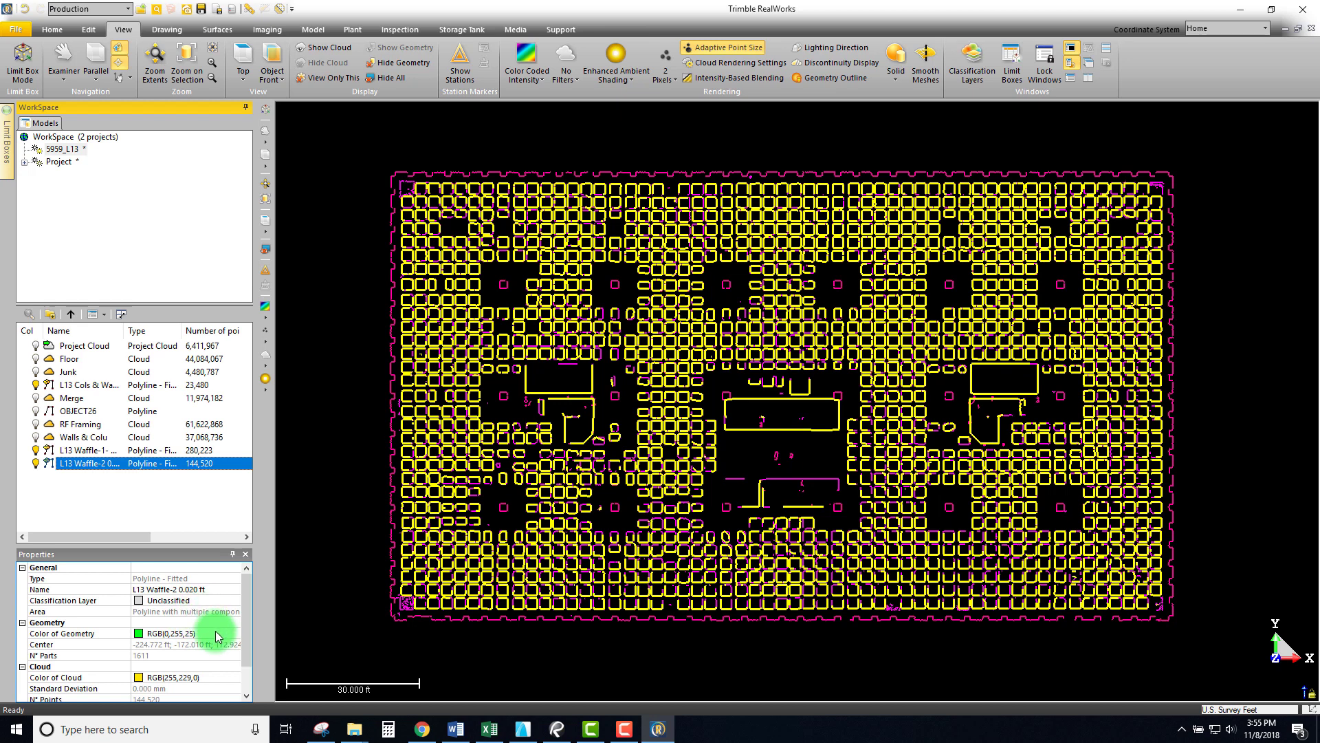
click(216, 633)
click(235, 633)
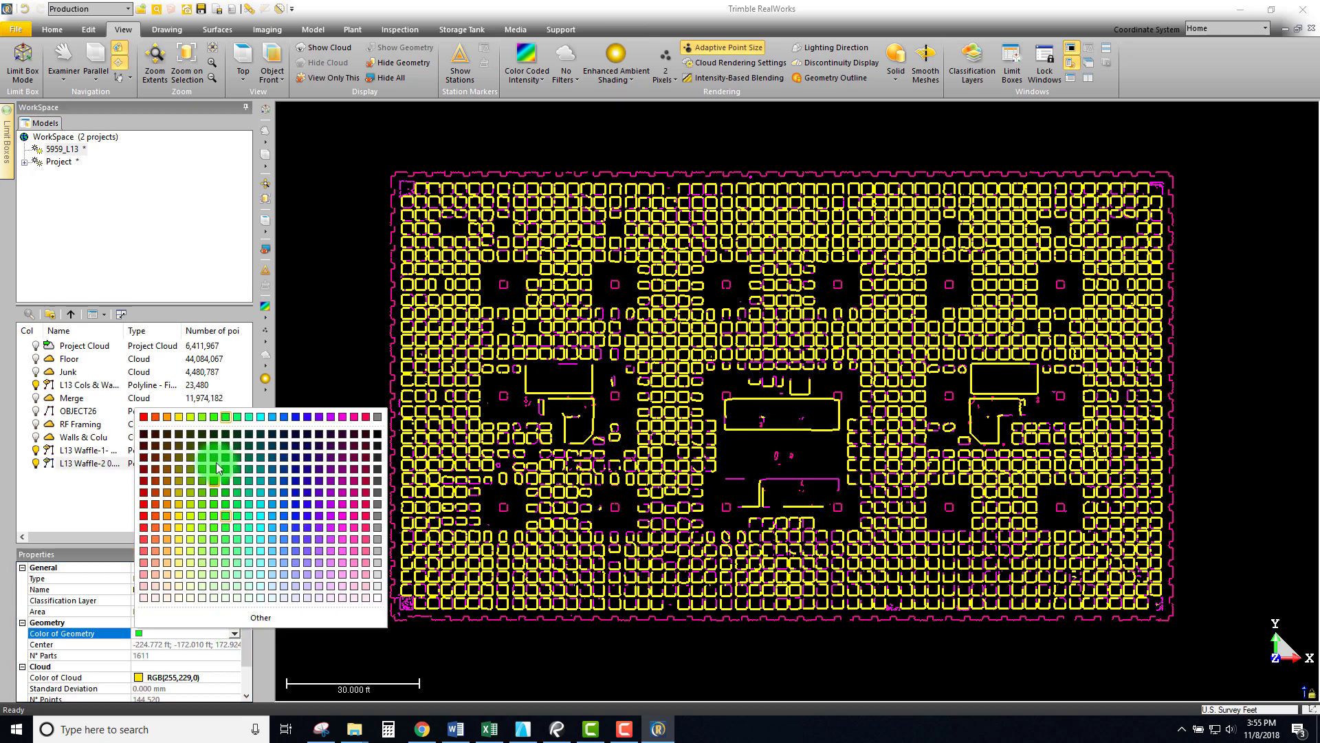
click(341, 418)
click(81, 465)
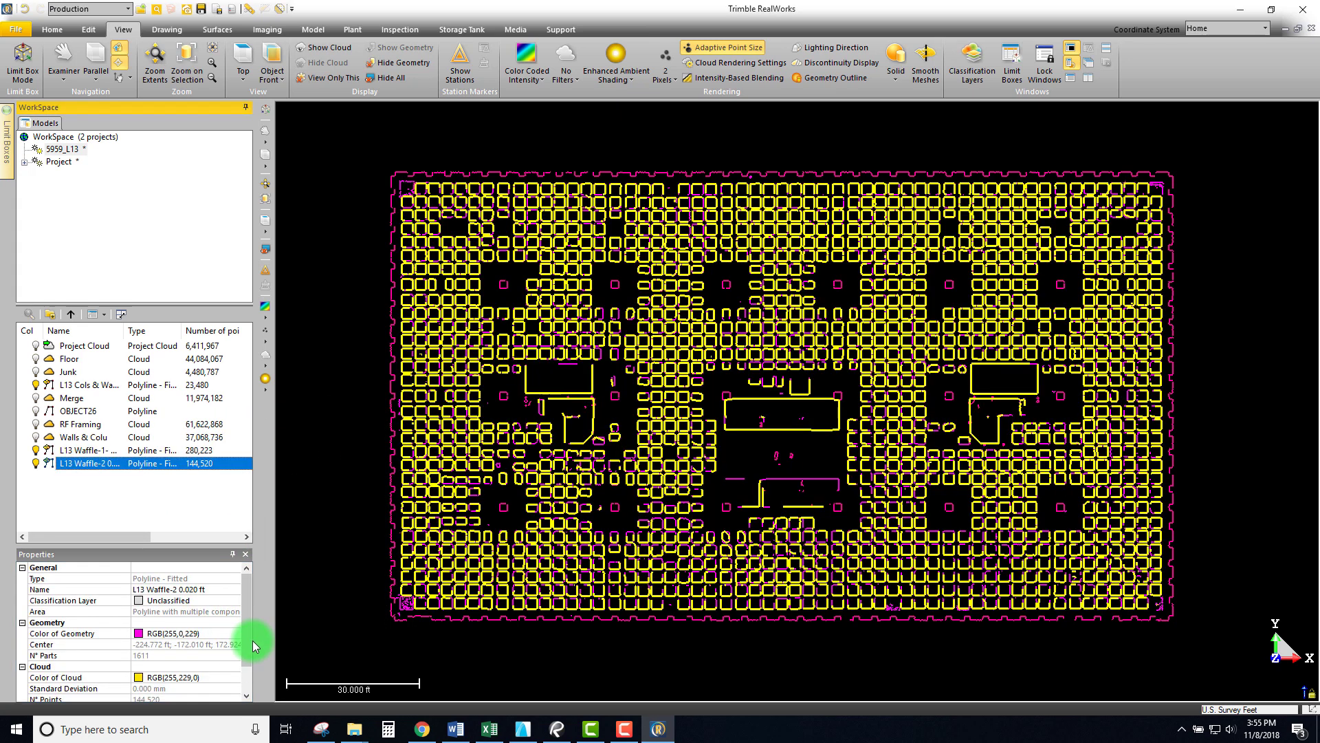
Set the geometry colour of the L13 Waffle-2 polyline to deep pink.
click(227, 633)
click(234, 632)
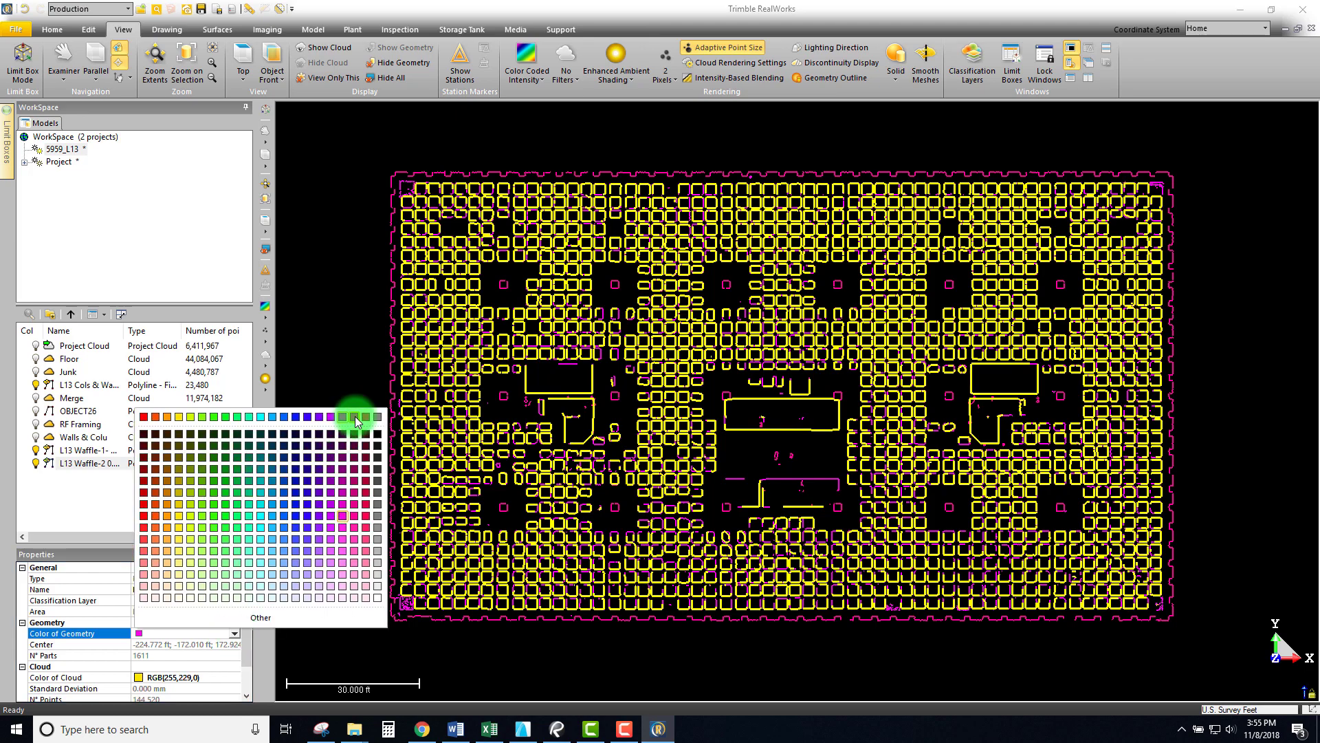
click(343, 417)
click(392, 416)
scroll(443, 392, up, 15)
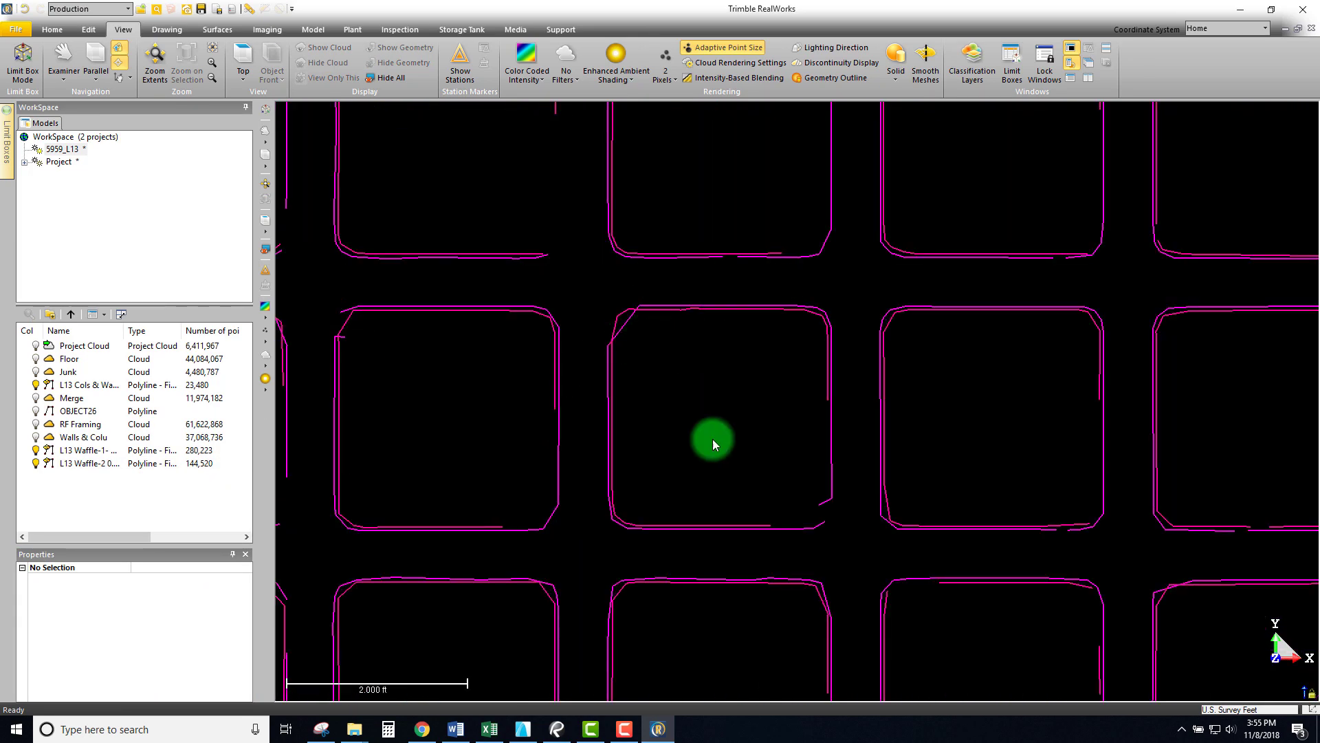
scroll(716, 440, up, 5)
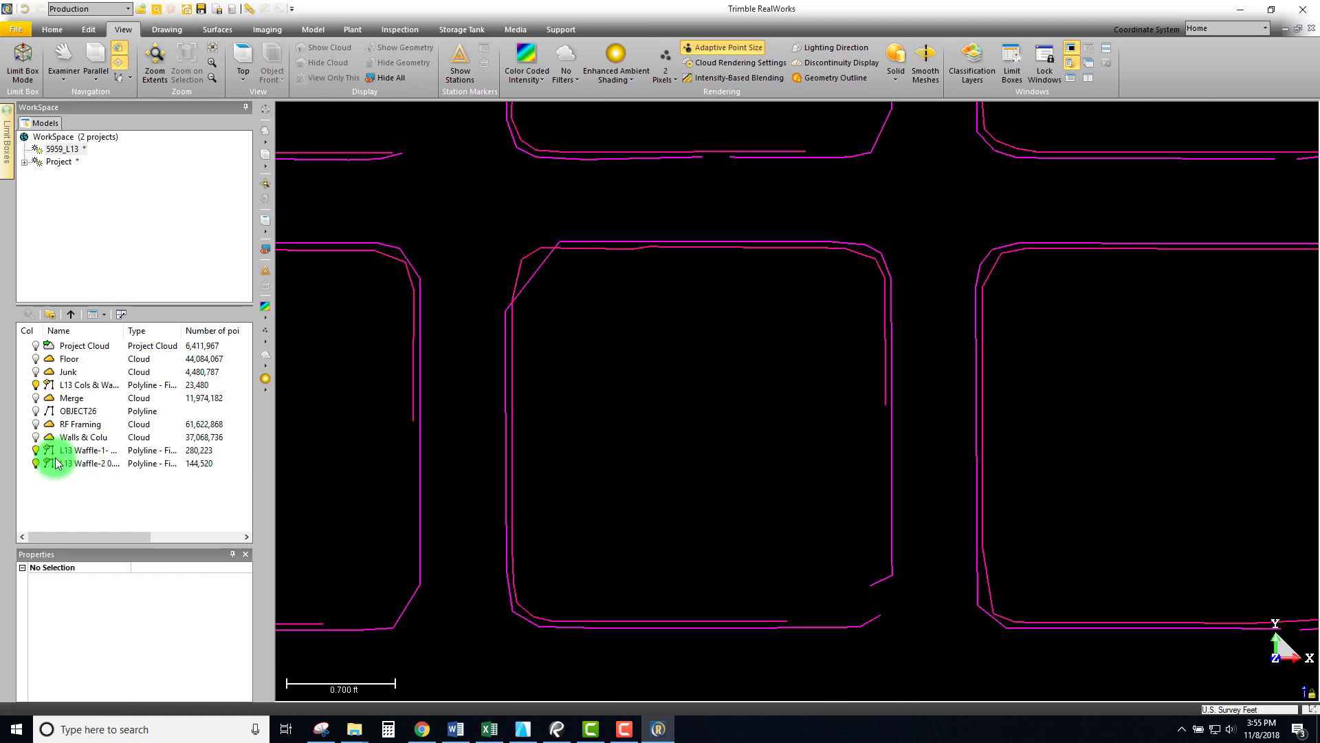
Compare the two waffle polylines' colours and set the geometry colour of the L13 Waffle-1 polyline to RGB(255,0,153).
click(76, 450)
click(84, 464)
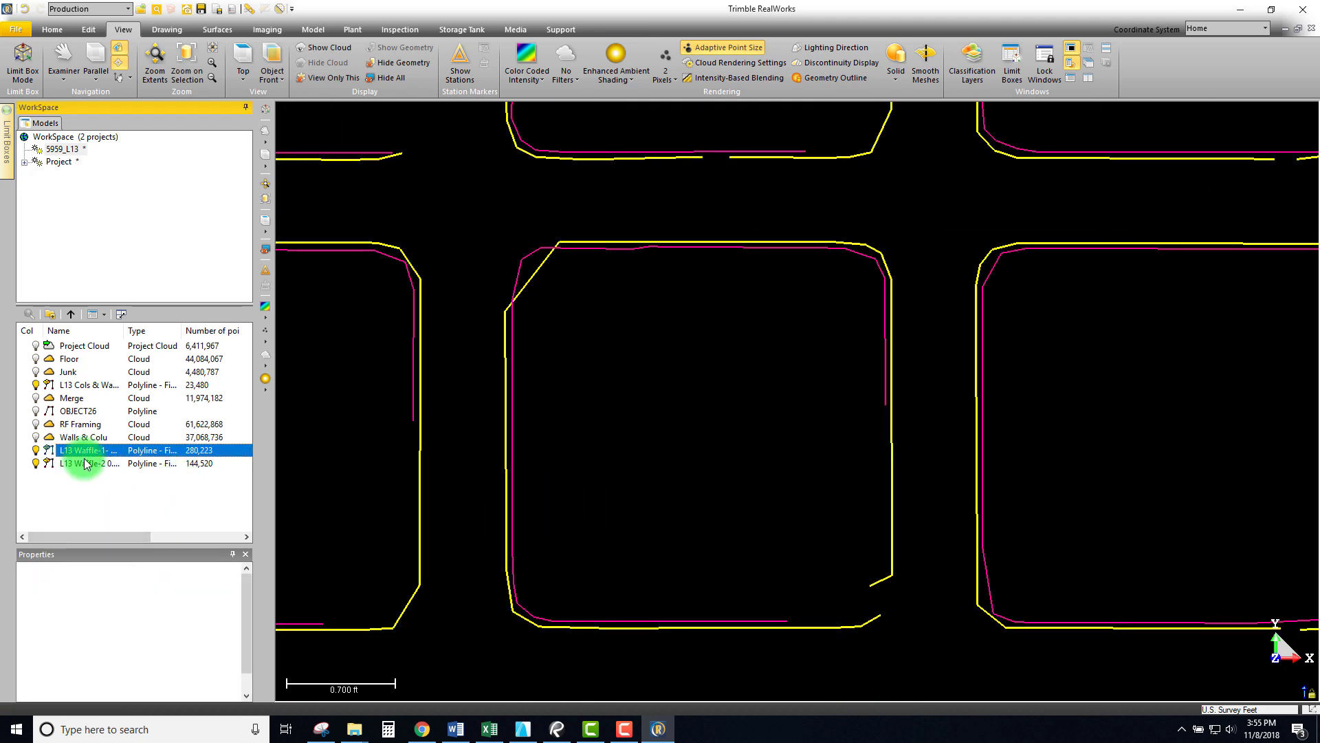
click(172, 633)
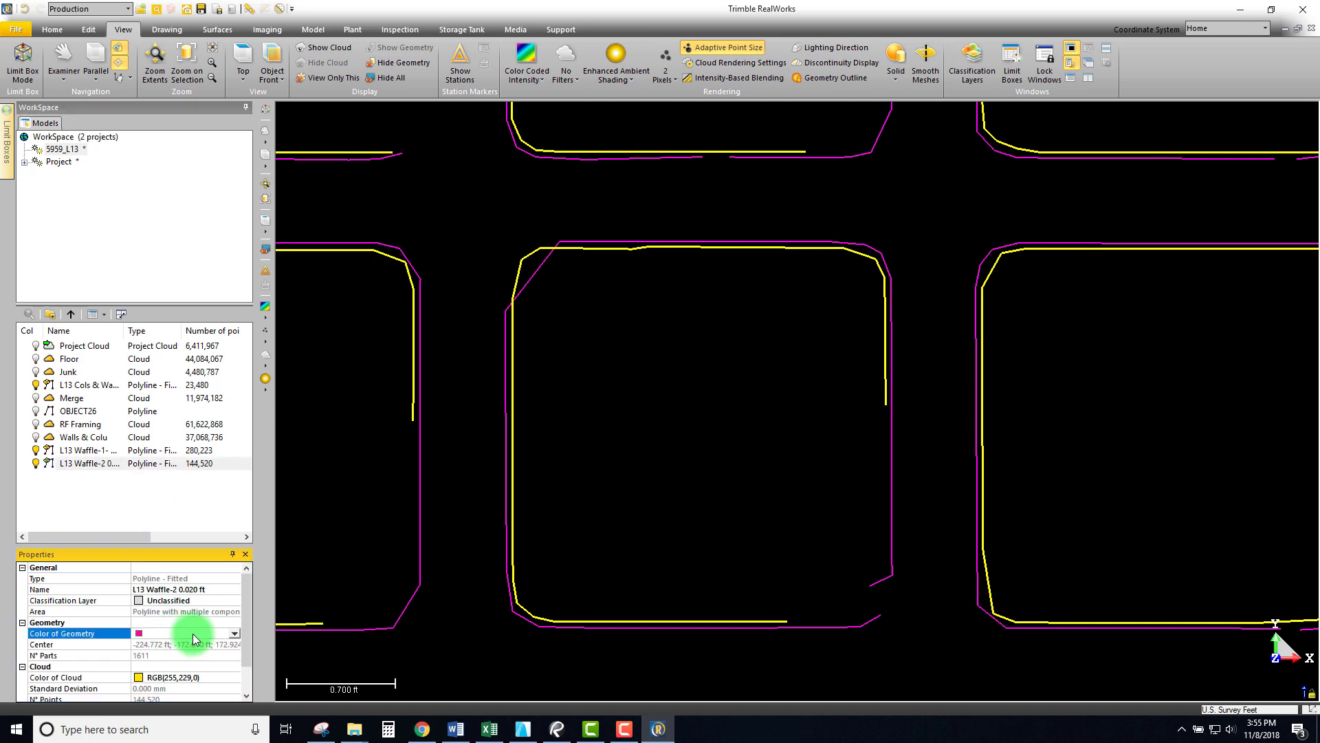
click(77, 451)
click(223, 632)
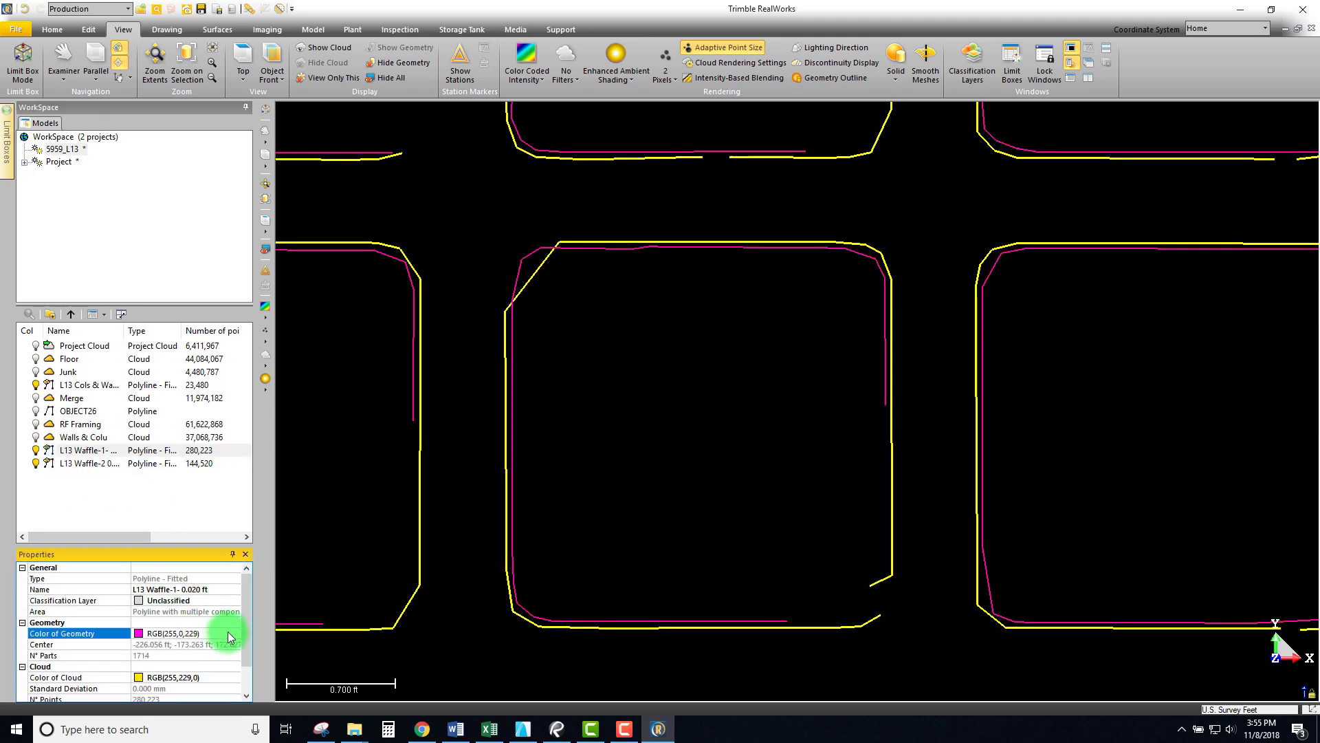
click(234, 633)
click(355, 417)
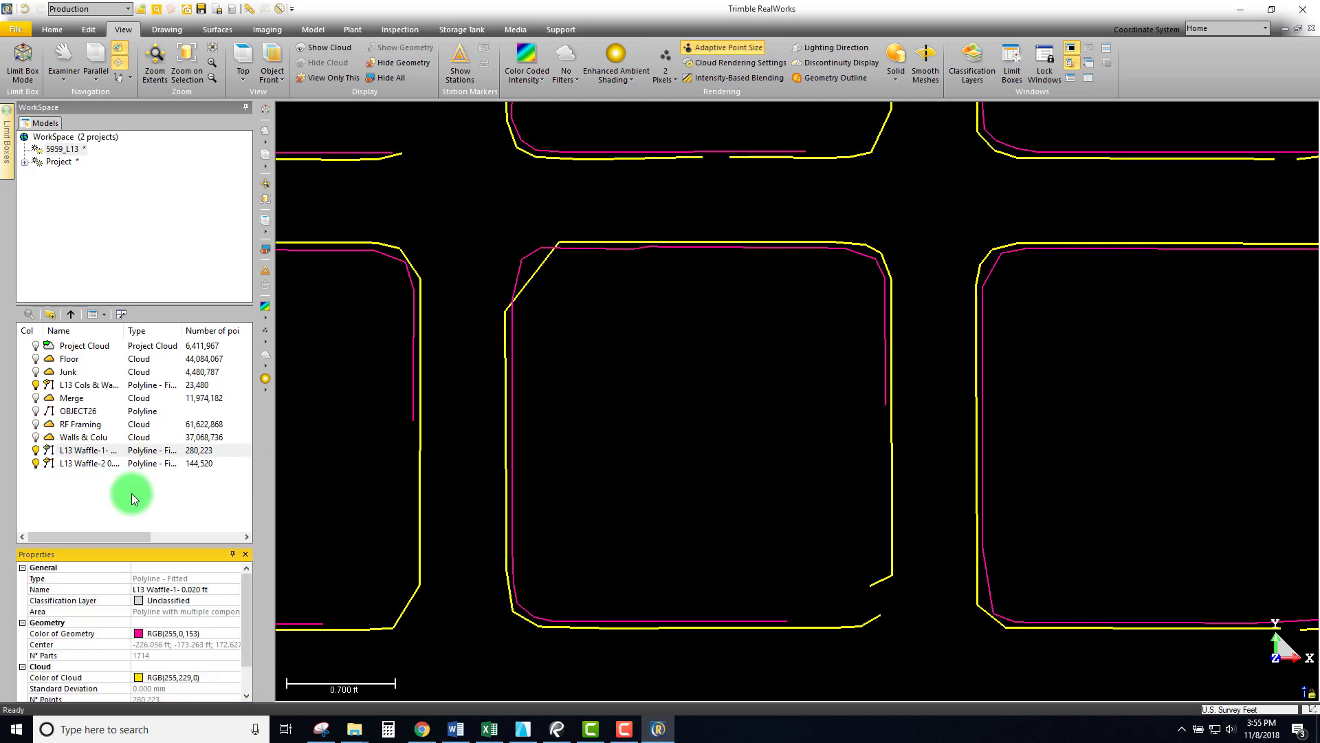
click(131, 493)
Examine the recoloured wall, column and waffle polylines across the whole L13 plan and up close around the shafts.
scroll(442, 539, down, 10)
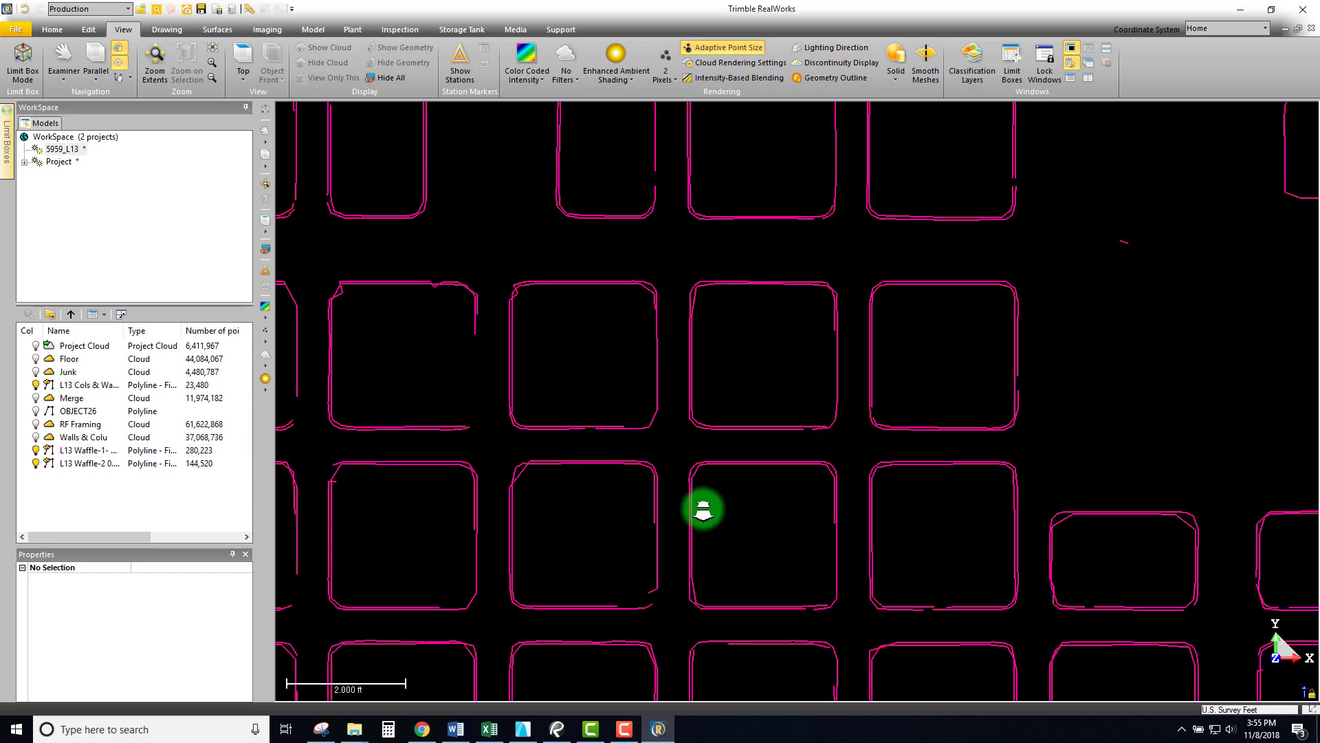
scroll(617, 534, down, 8)
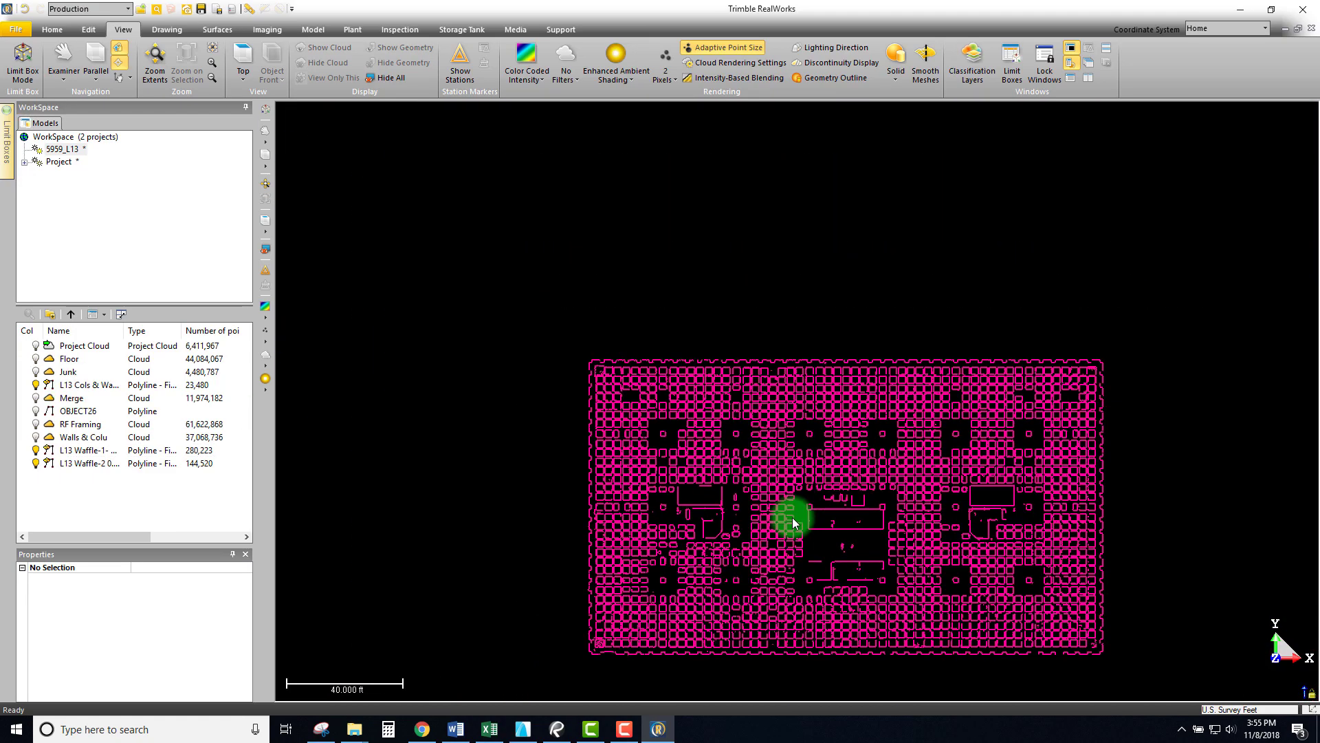
scroll(790, 519, up, 2)
scroll(722, 429, up, 3)
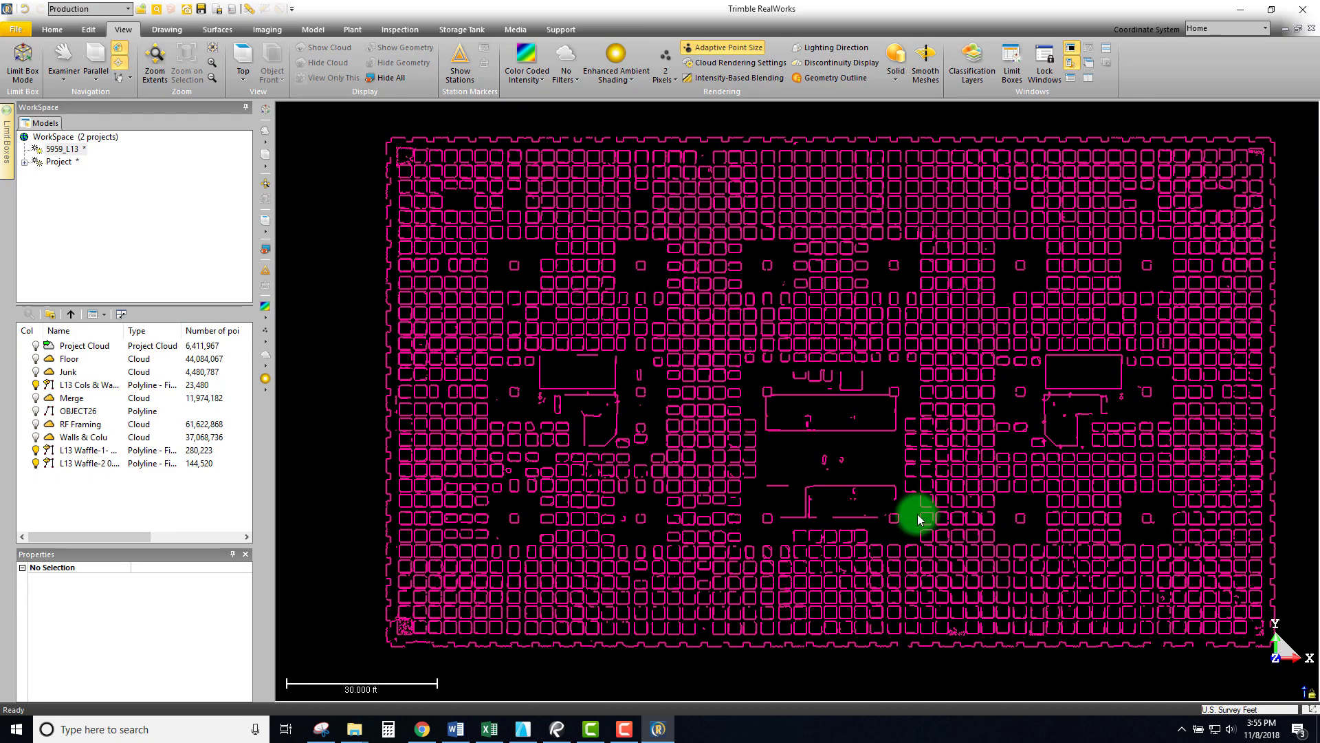
middle_drag(950, 399, 933, 418)
scroll(967, 440, up, 4)
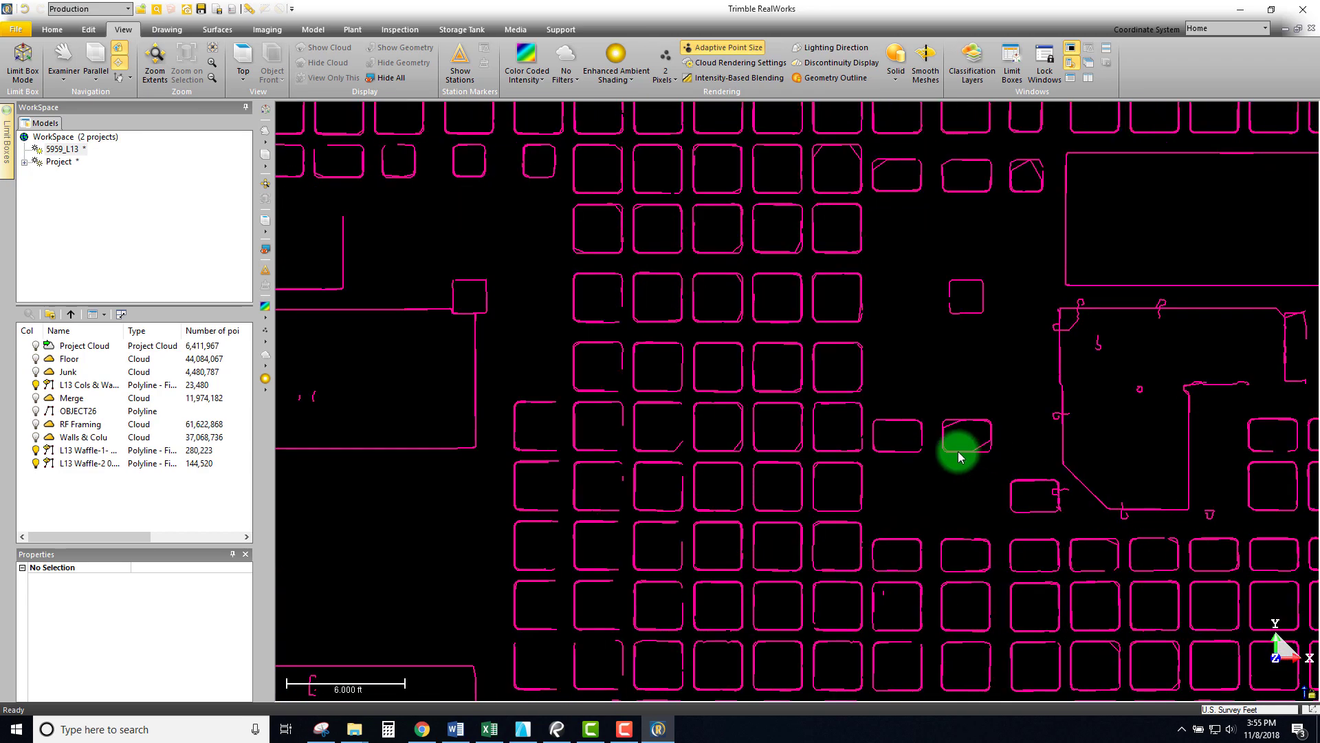
scroll(958, 451, down, 5)
scroll(711, 418, up, 1)
mouse_move(695, 418)
middle_down()
mouse_move(740, 411)
mouse_move(713, 401)
middle_up()
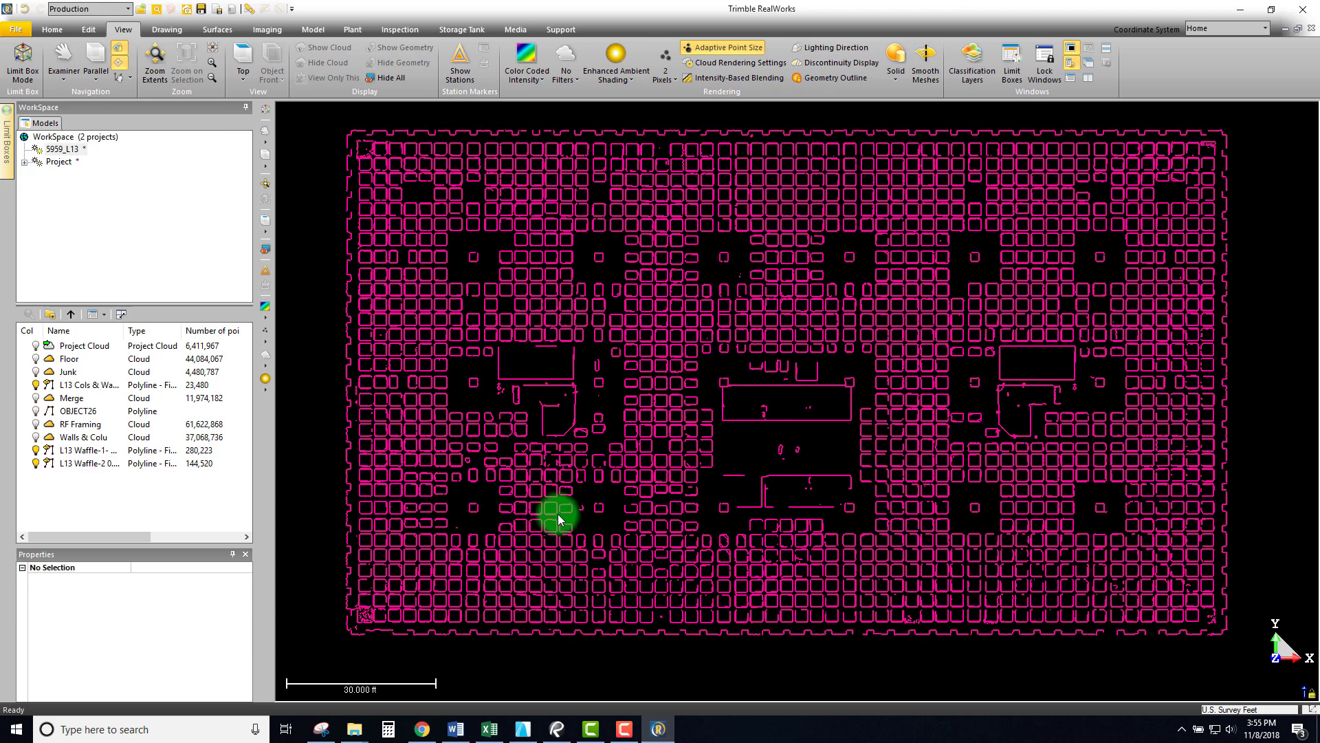
scroll(564, 517, up, 5)
scroll(492, 305, down, 5)
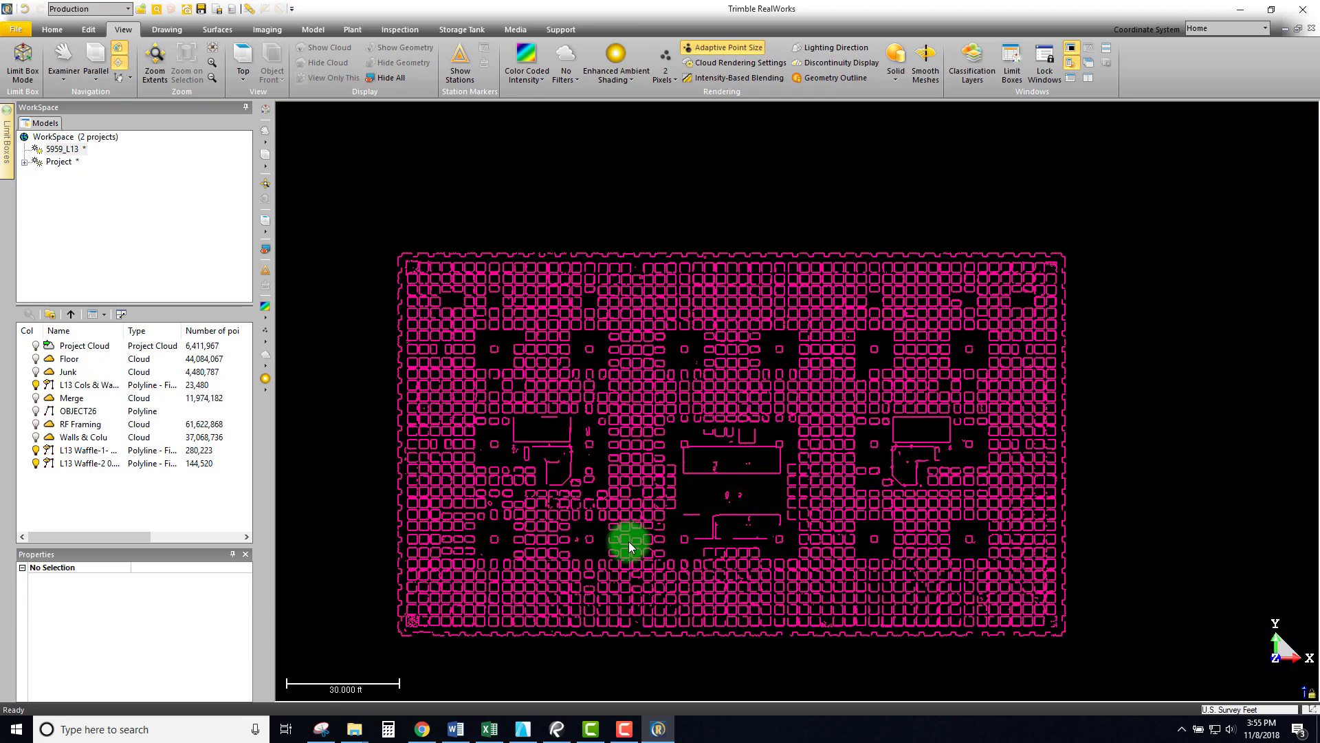
scroll(628, 540, up, 1)
middle_drag(636, 537, 648, 530)
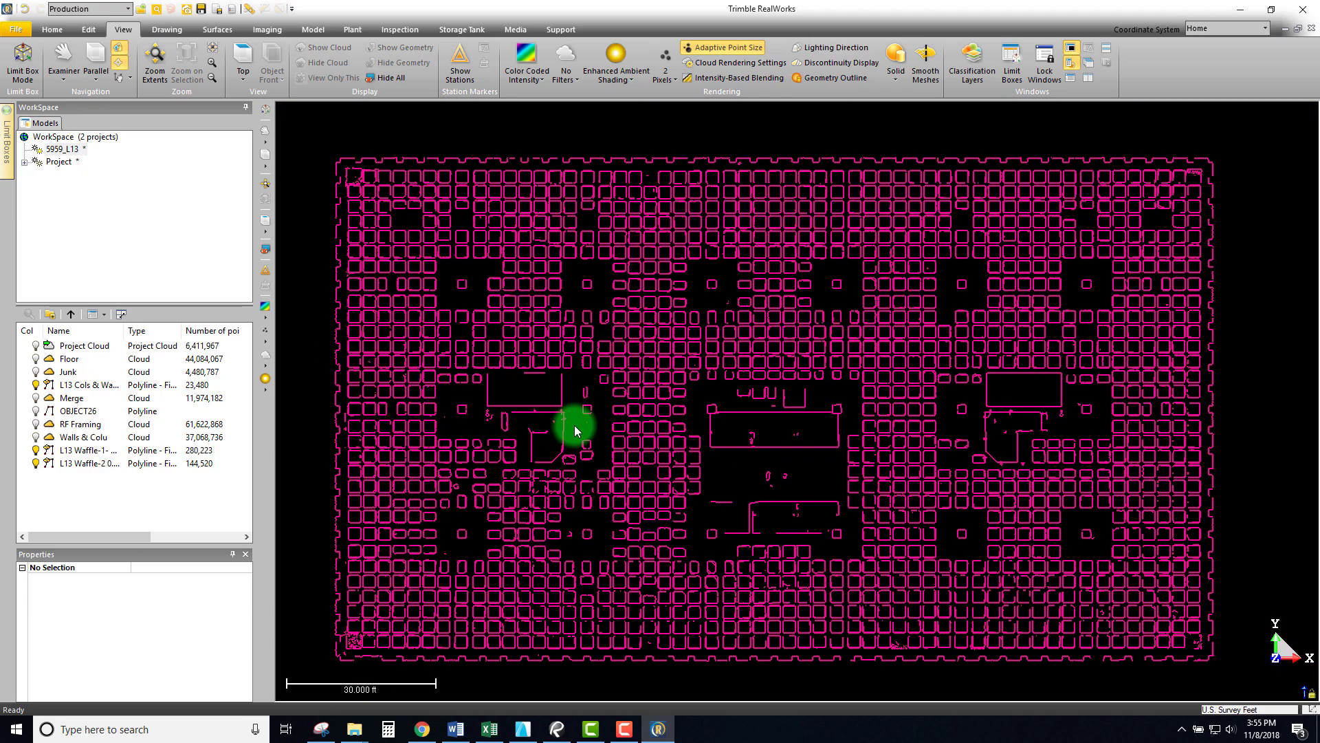
scroll(561, 474, up, 3)
scroll(561, 468, down, 5)
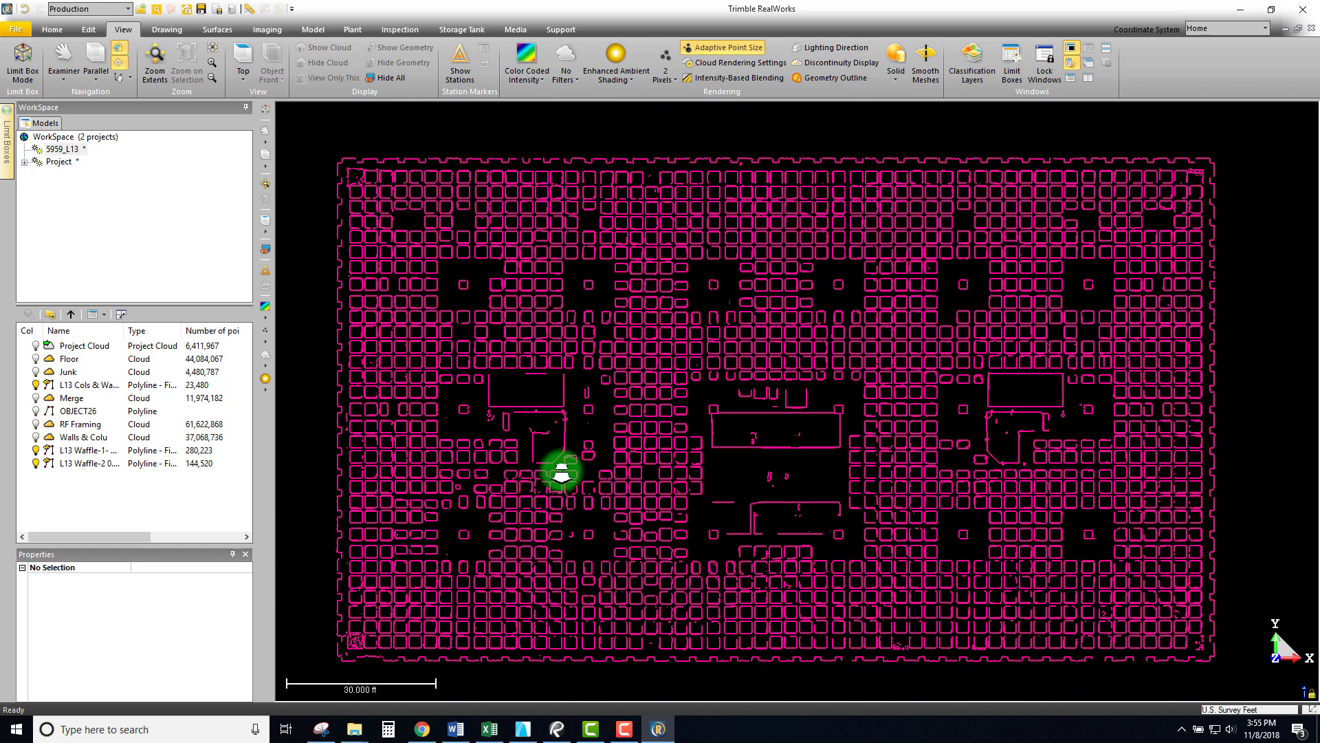
Display the RF Framing cloud together with the L13 polylines and inspect the waffle pans around the stair opening.
click(77, 432)
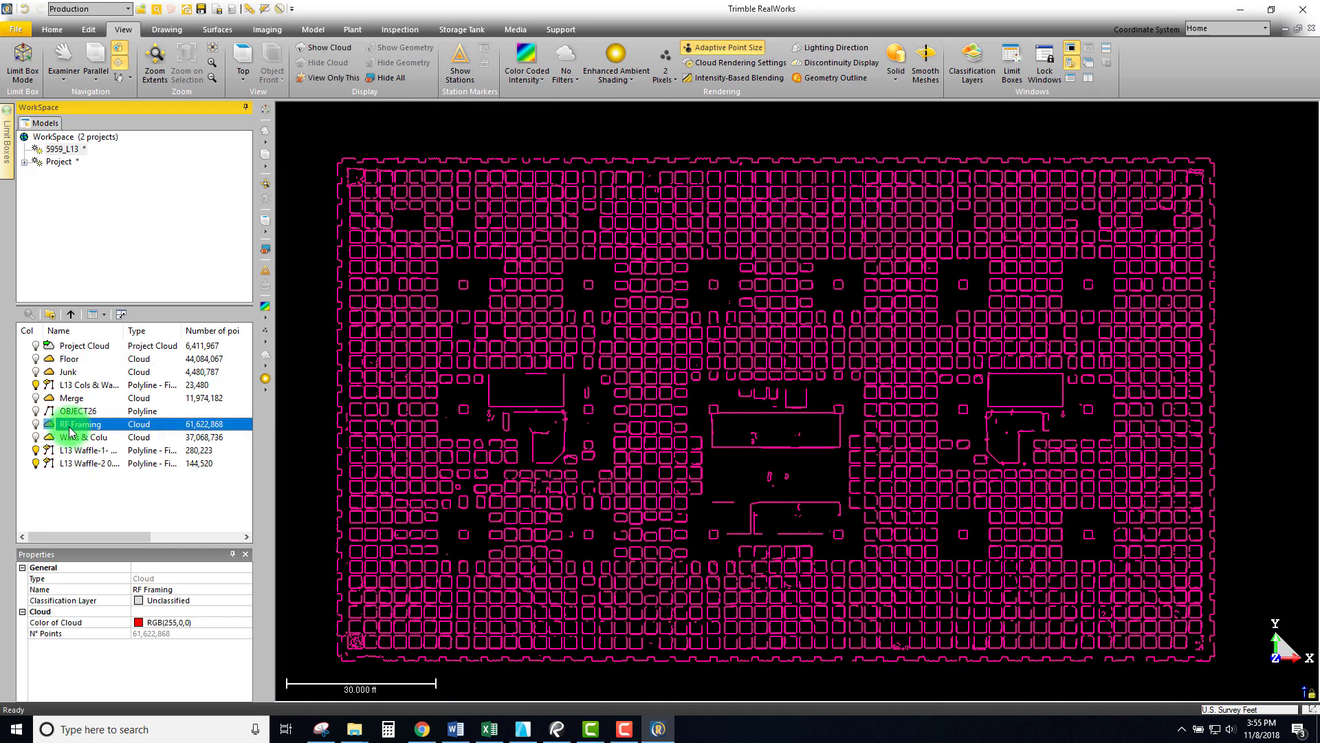
right_click(69, 432)
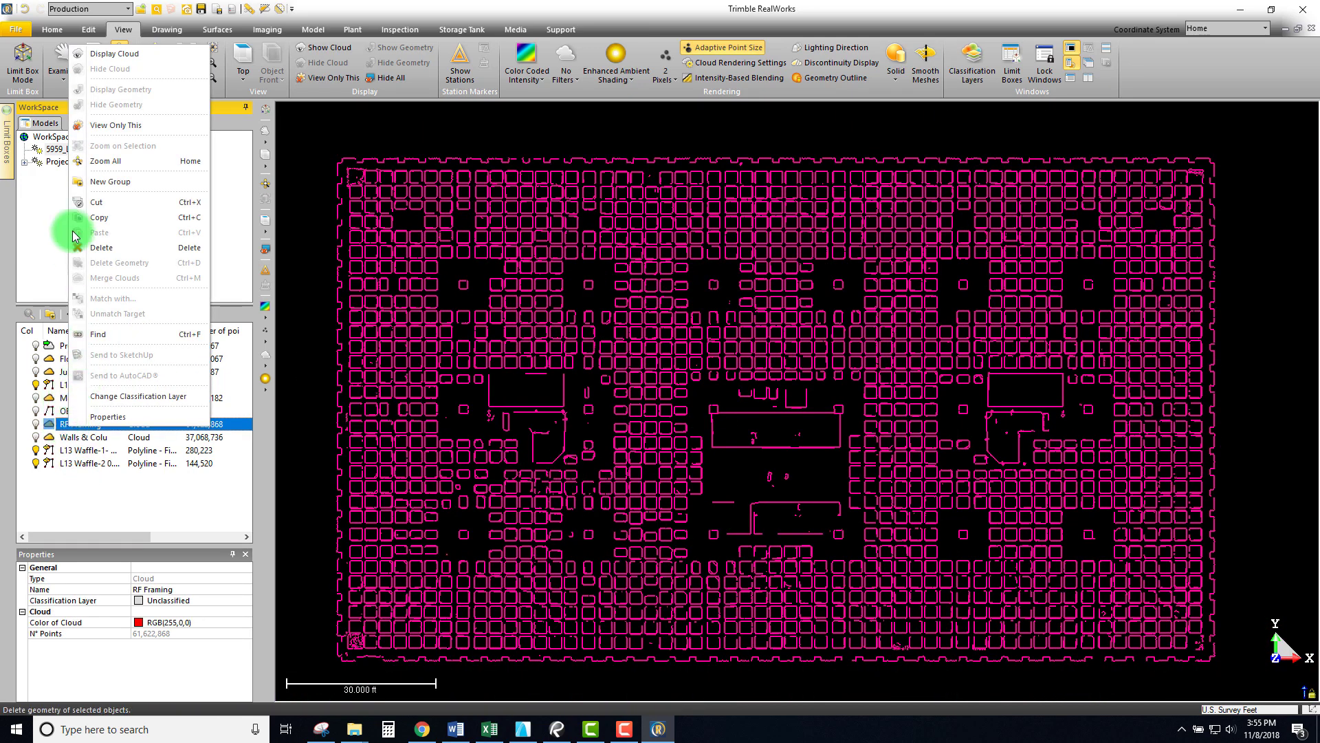
click(102, 55)
scroll(556, 524, up, 8)
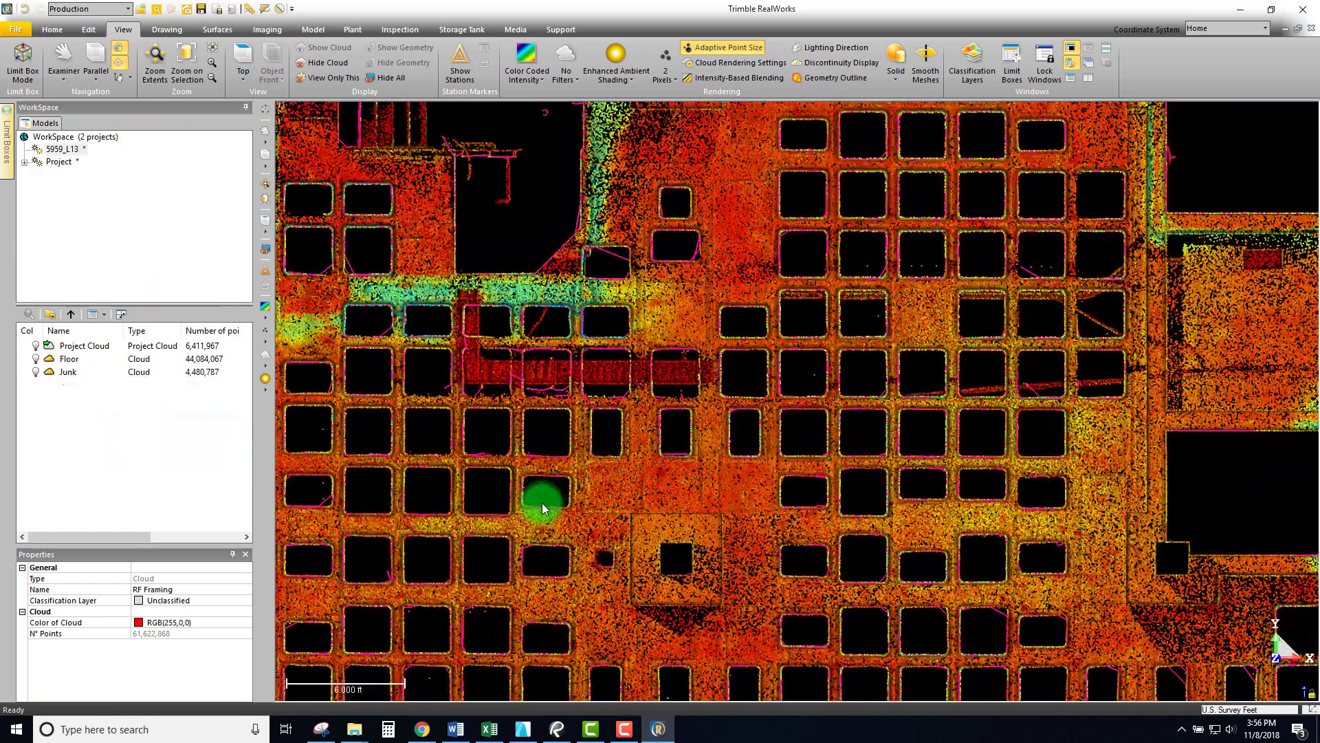
middle_drag(543, 504, 619, 524)
middle_drag(534, 461, 610, 485)
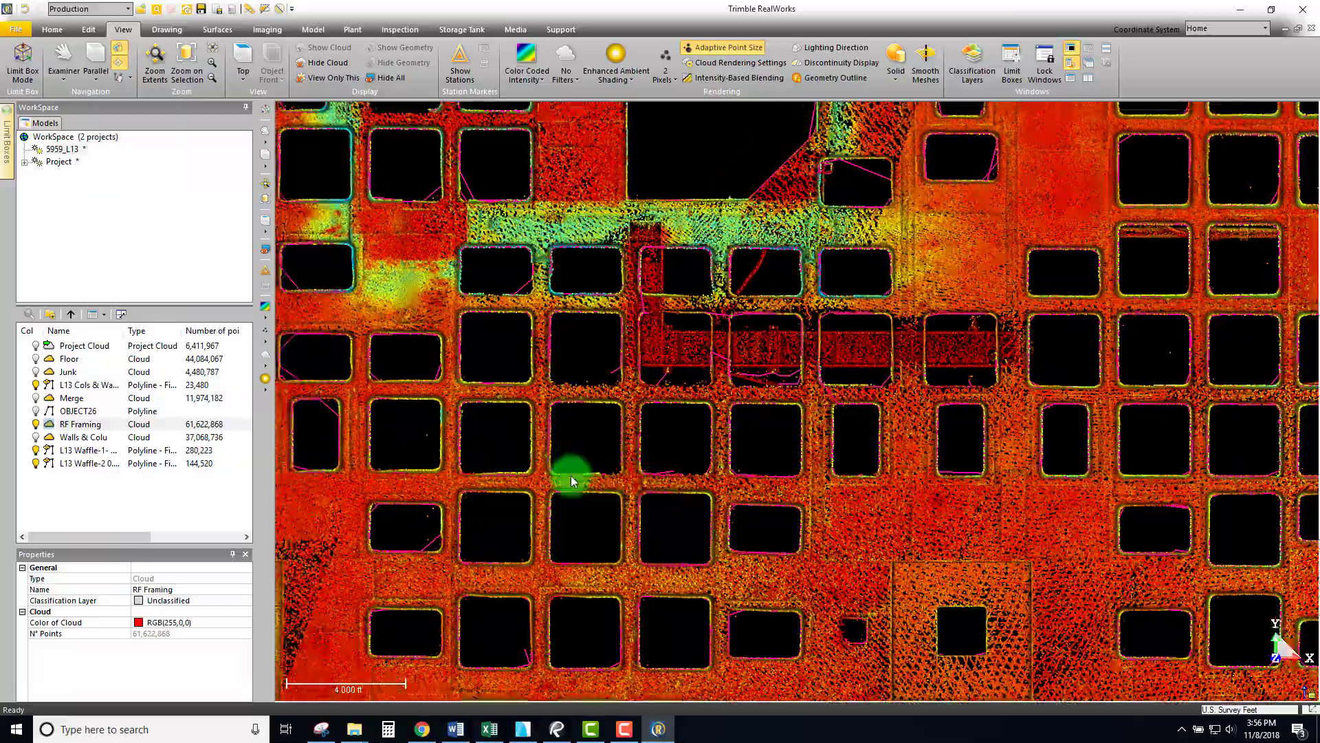
middle_drag(762, 268, 768, 423)
scroll(767, 423, up, 1)
scroll(742, 432, down, 2)
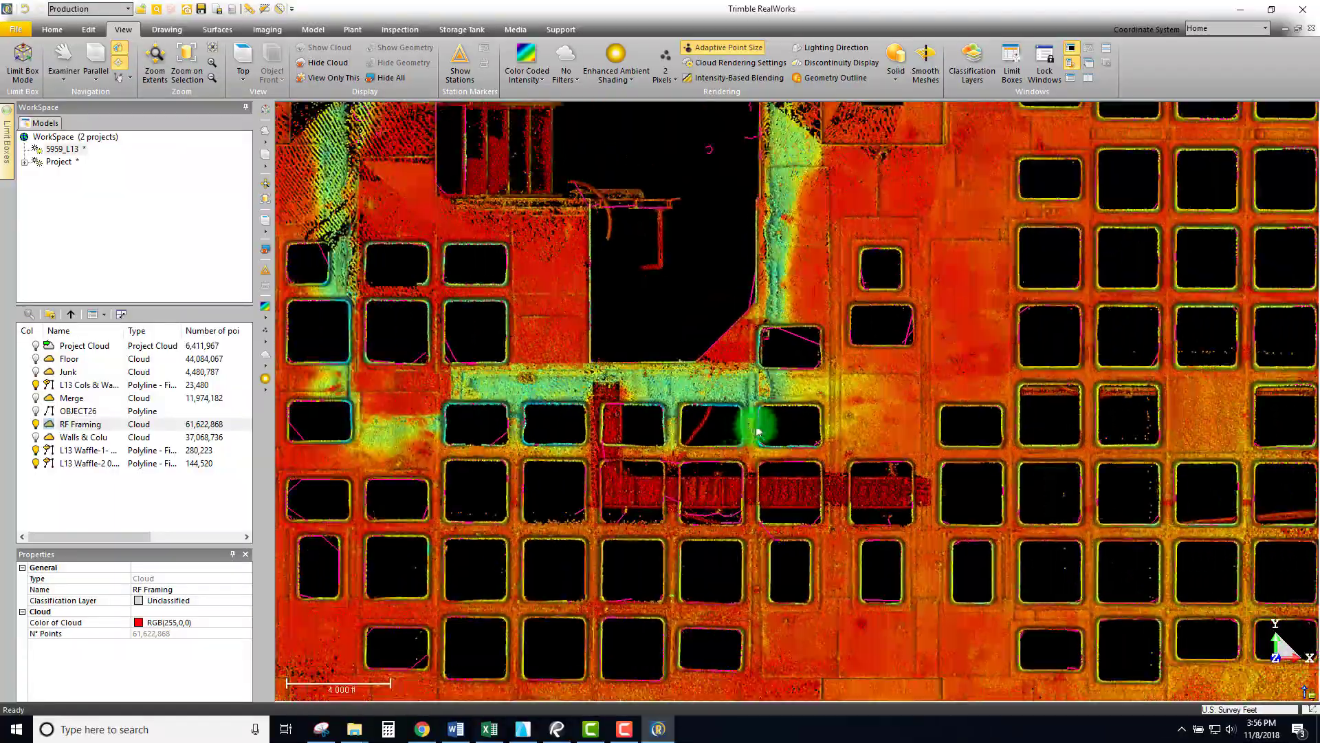
scroll(716, 457, up, 7)
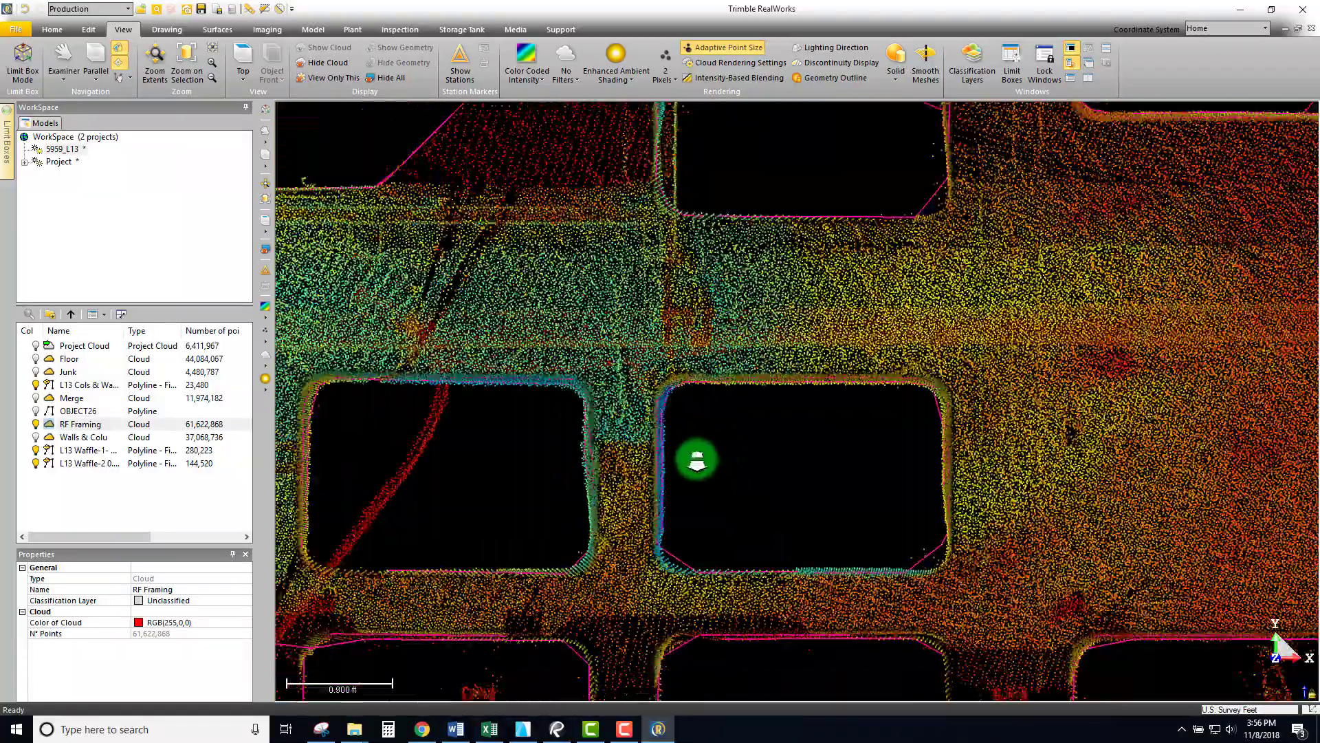
scroll(696, 459, down, 4)
Change the point cloud rendering from colour-coded intensity to White.
click(529, 76)
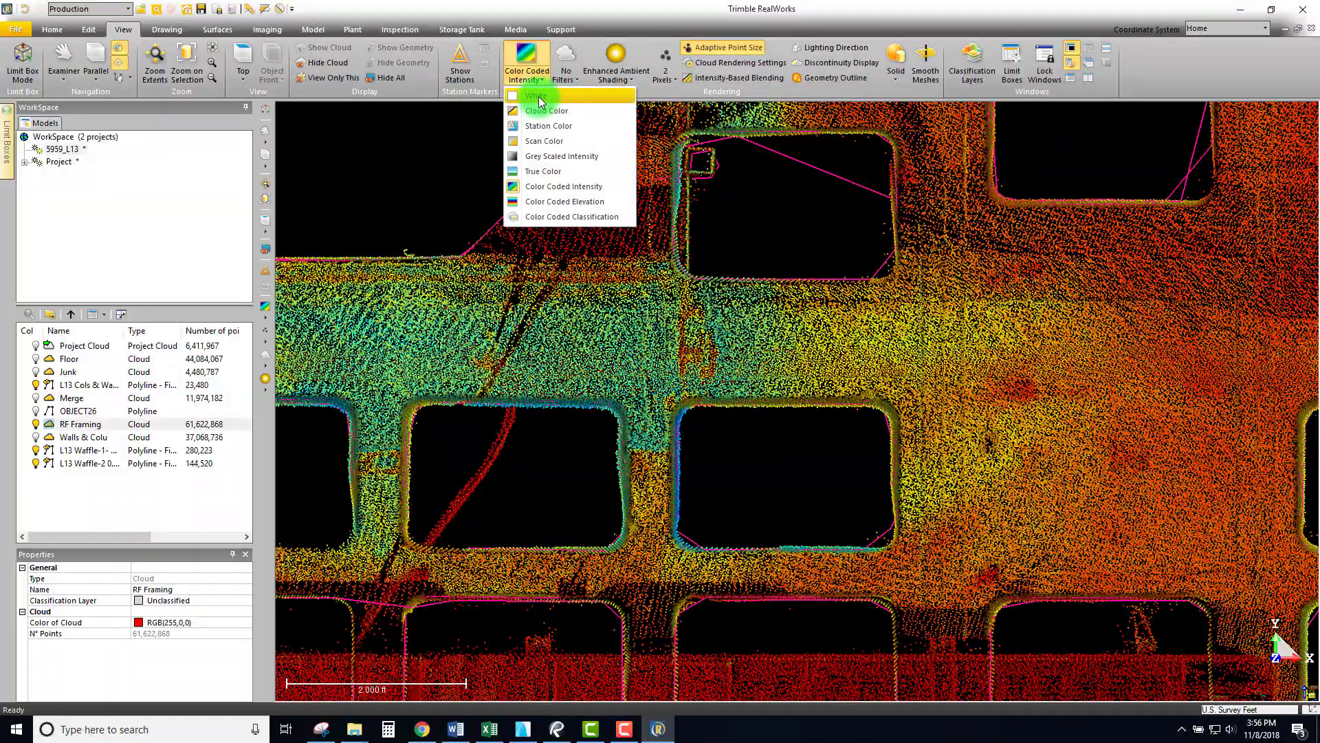
click(534, 96)
scroll(554, 419, up, 4)
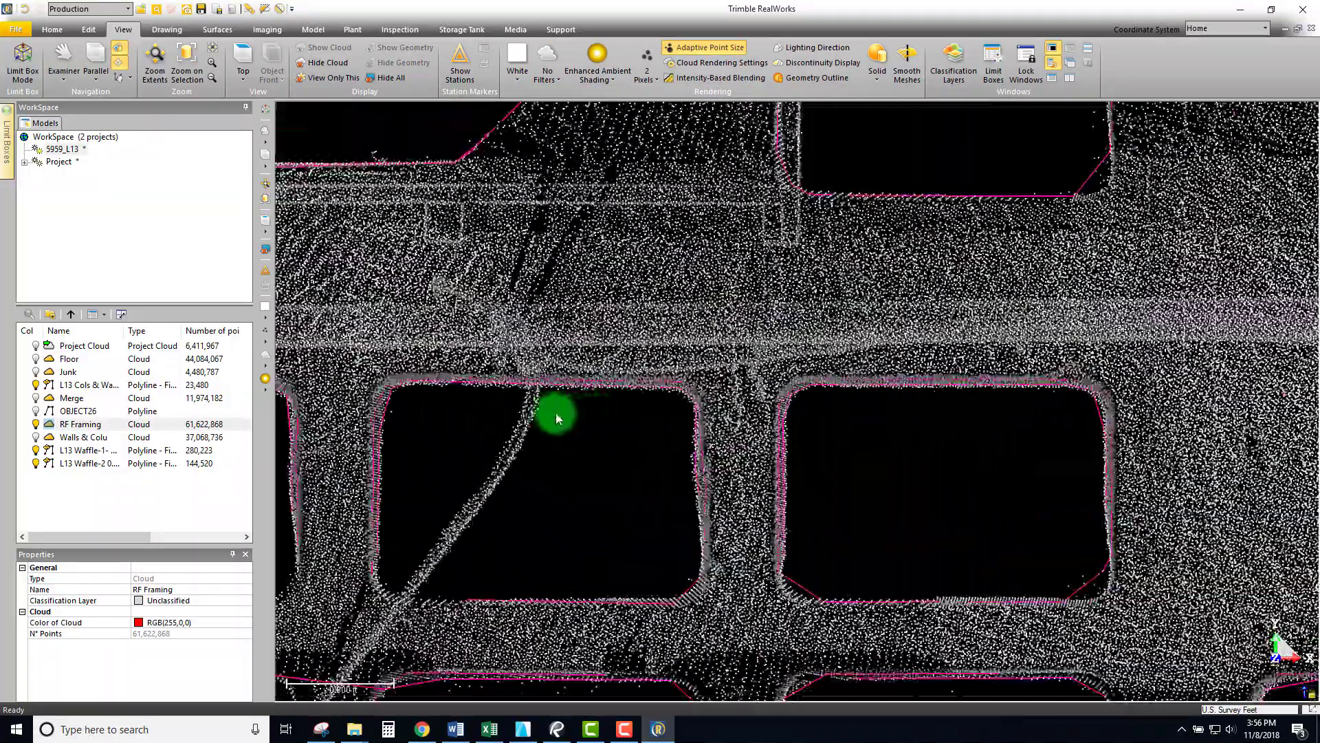
Examine how closely the pink pan outlines follow the RF Framing cloud's waffle edges around the stair opening.
scroll(557, 418, down, 5)
middle_drag(371, 421, 463, 318)
scroll(463, 318, up, 5)
scroll(550, 319, down, 5)
middle_drag(576, 504, 631, 418)
scroll(630, 418, up, 4)
scroll(633, 409, up, 2)
scroll(731, 405, down, 4)
scroll(470, 369, up, 3)
scroll(508, 343, down, 3)
scroll(575, 442, up, 5)
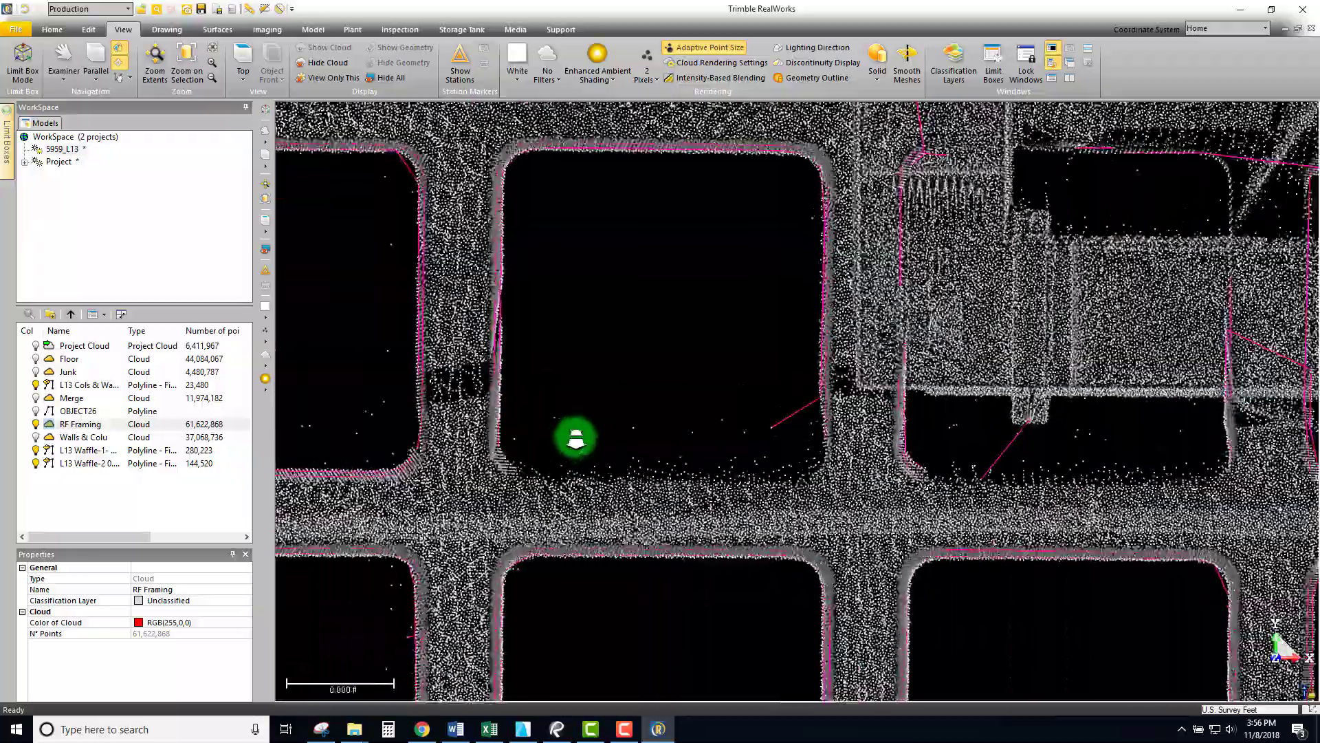
scroll(566, 416, down, 4)
scroll(601, 383, up, 4)
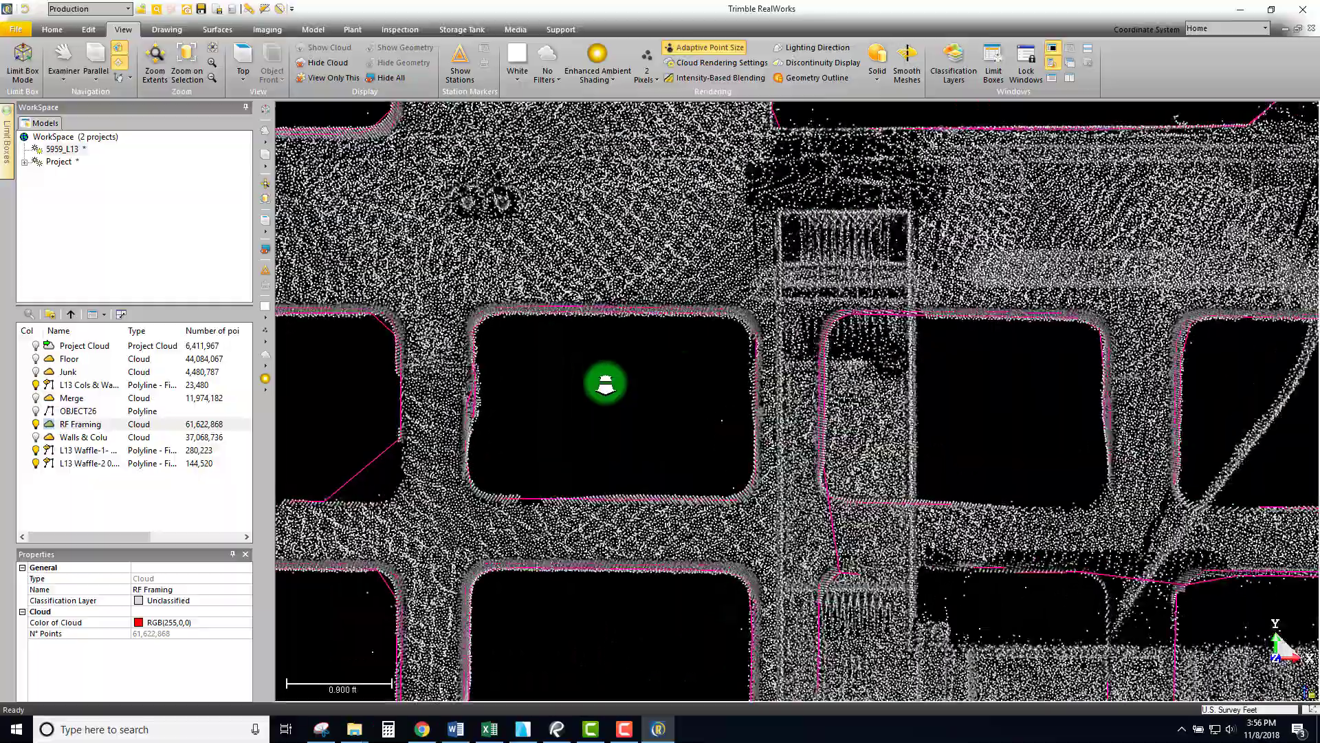
scroll(605, 383, down, 4)
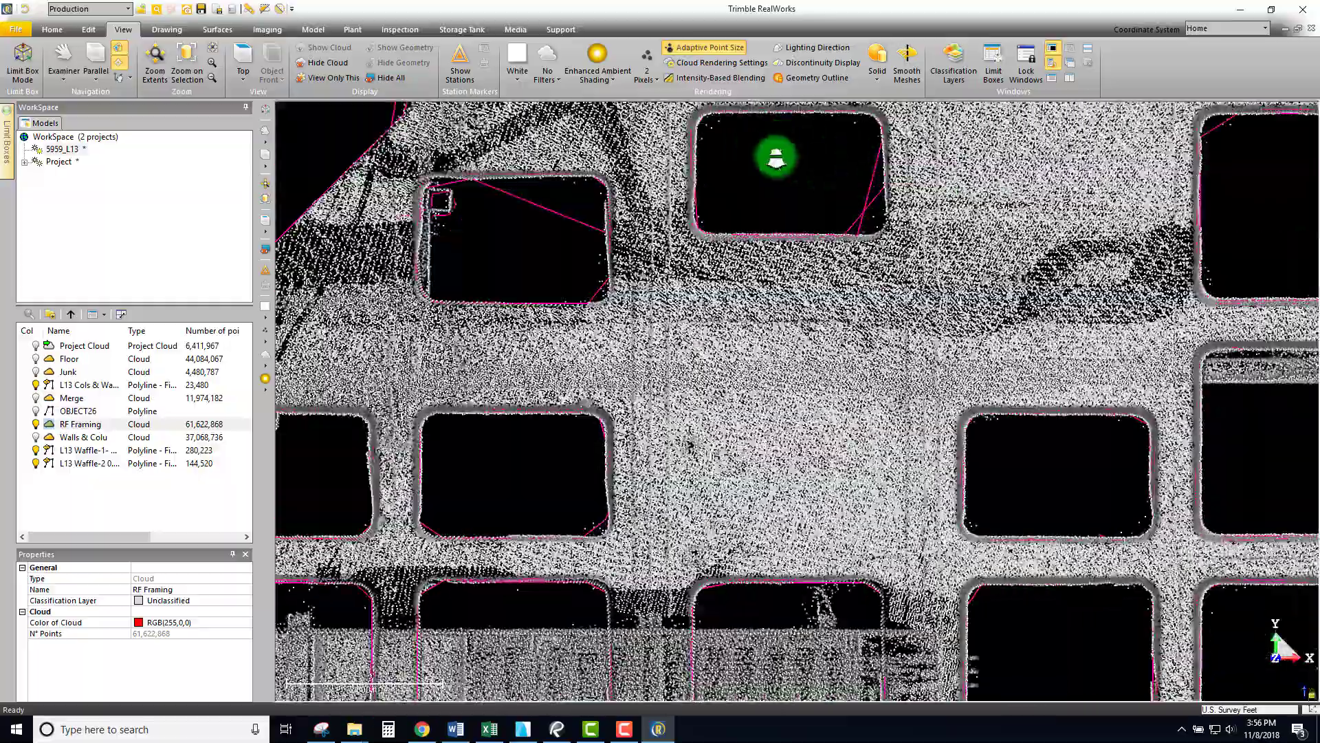
scroll(722, 270, down, 3)
scroll(731, 339, up, 5)
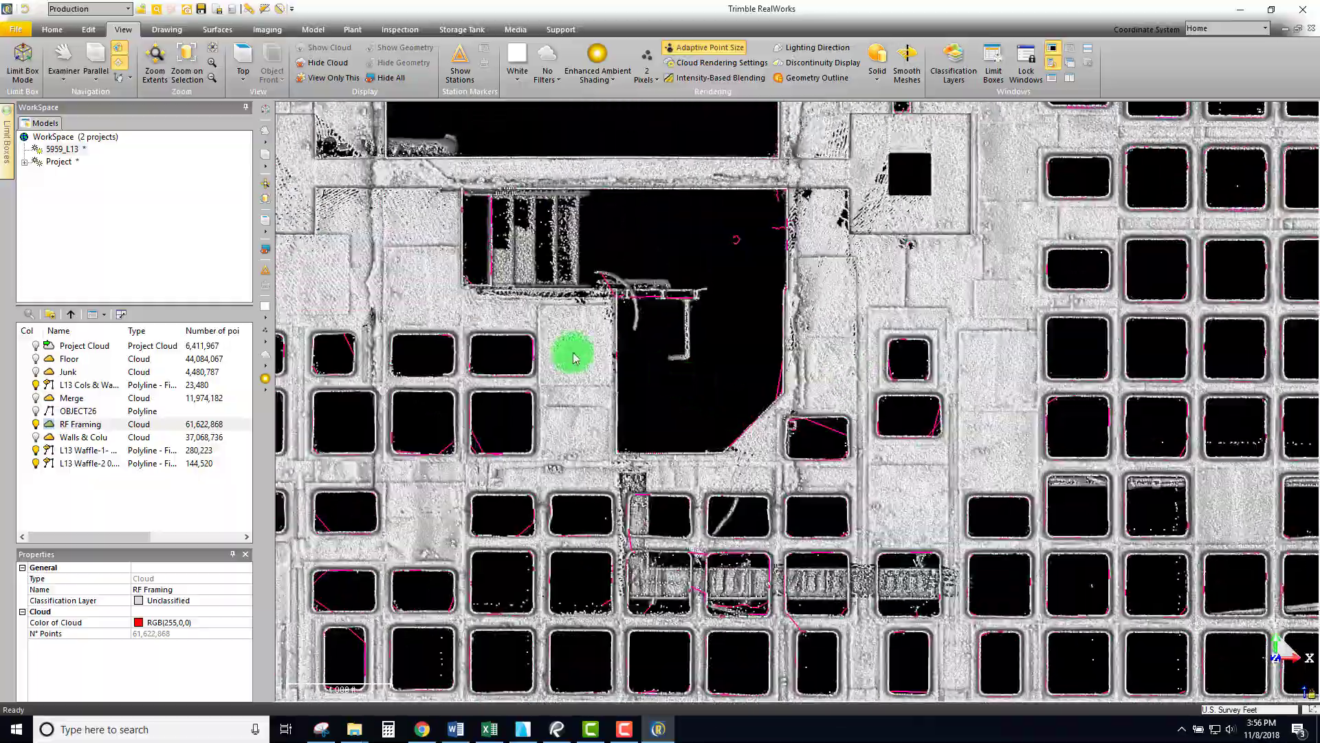
middle_drag(614, 334, 666, 327)
scroll(451, 390, down, 4)
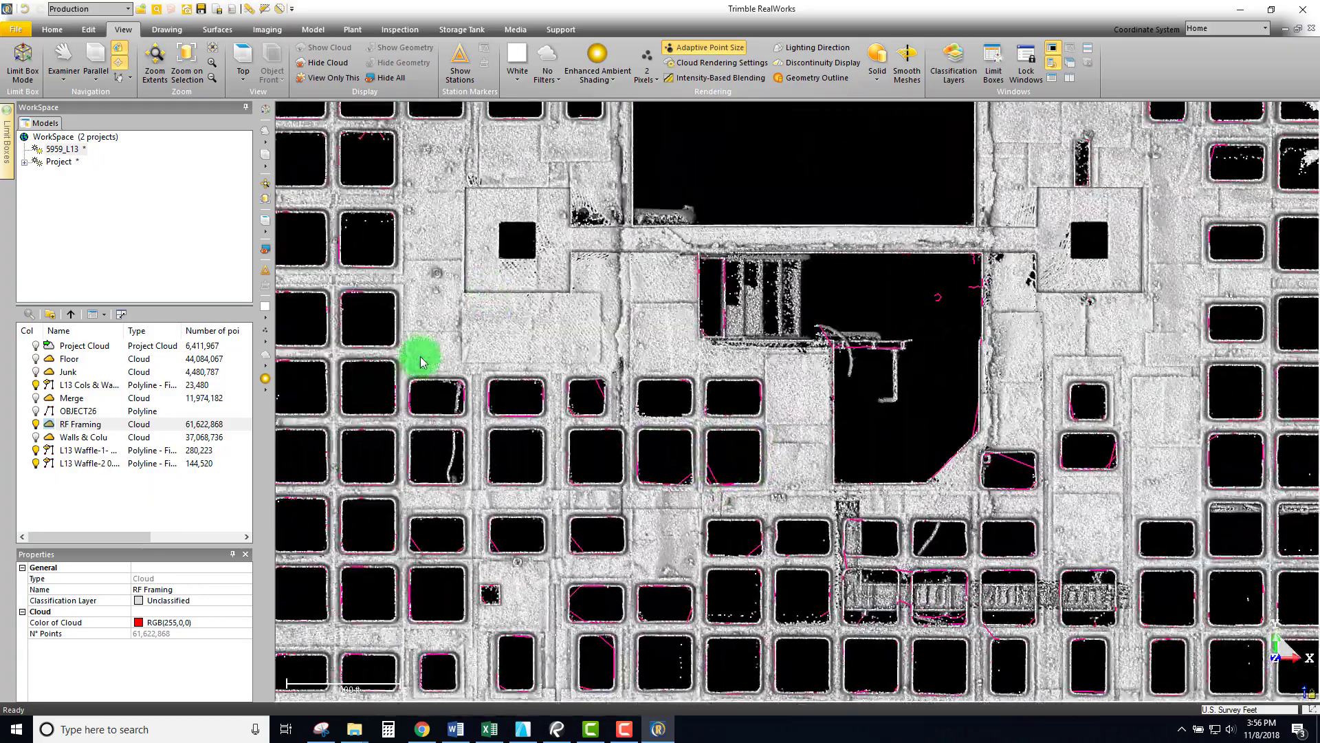
scroll(453, 383, up, 2)
middle_drag(480, 387, 486, 295)
scroll(480, 310, up, 1)
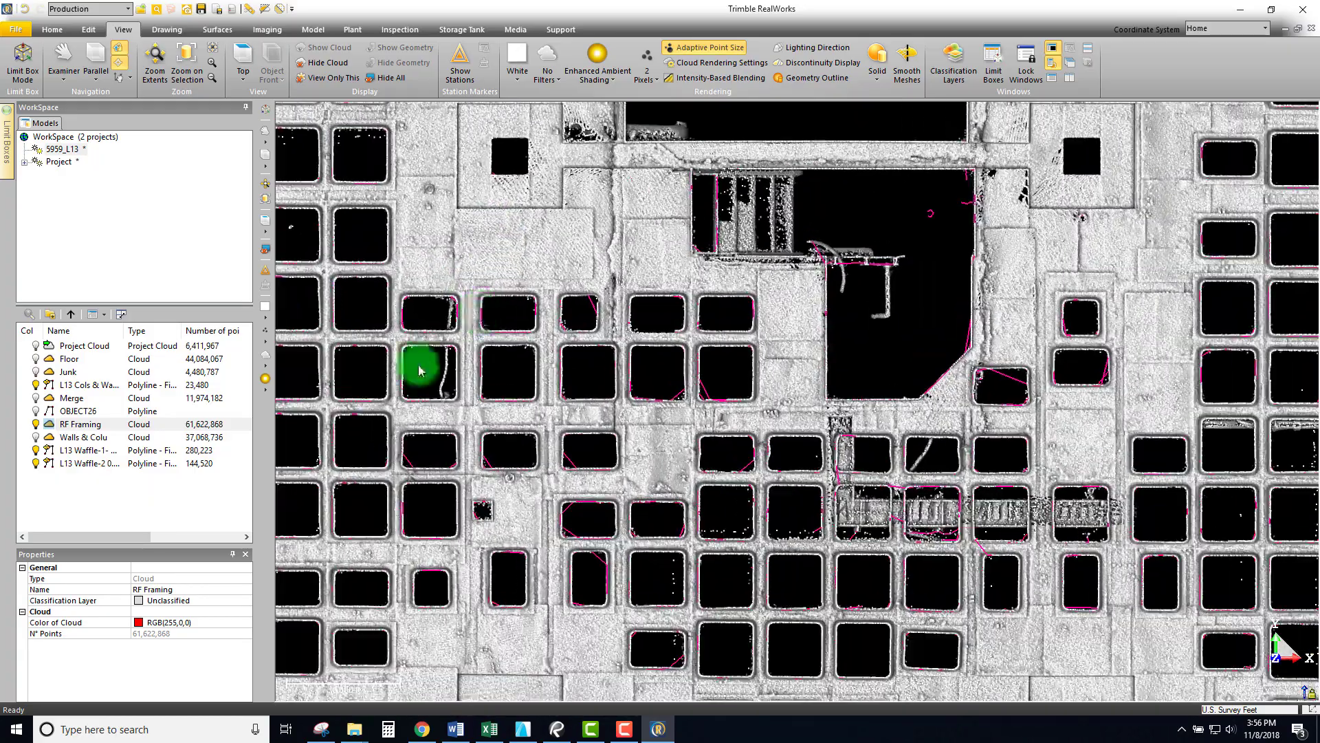
Hide the RF Framing cloud and inspect the L13 polylines on their own.
right_click(83, 427)
click(113, 61)
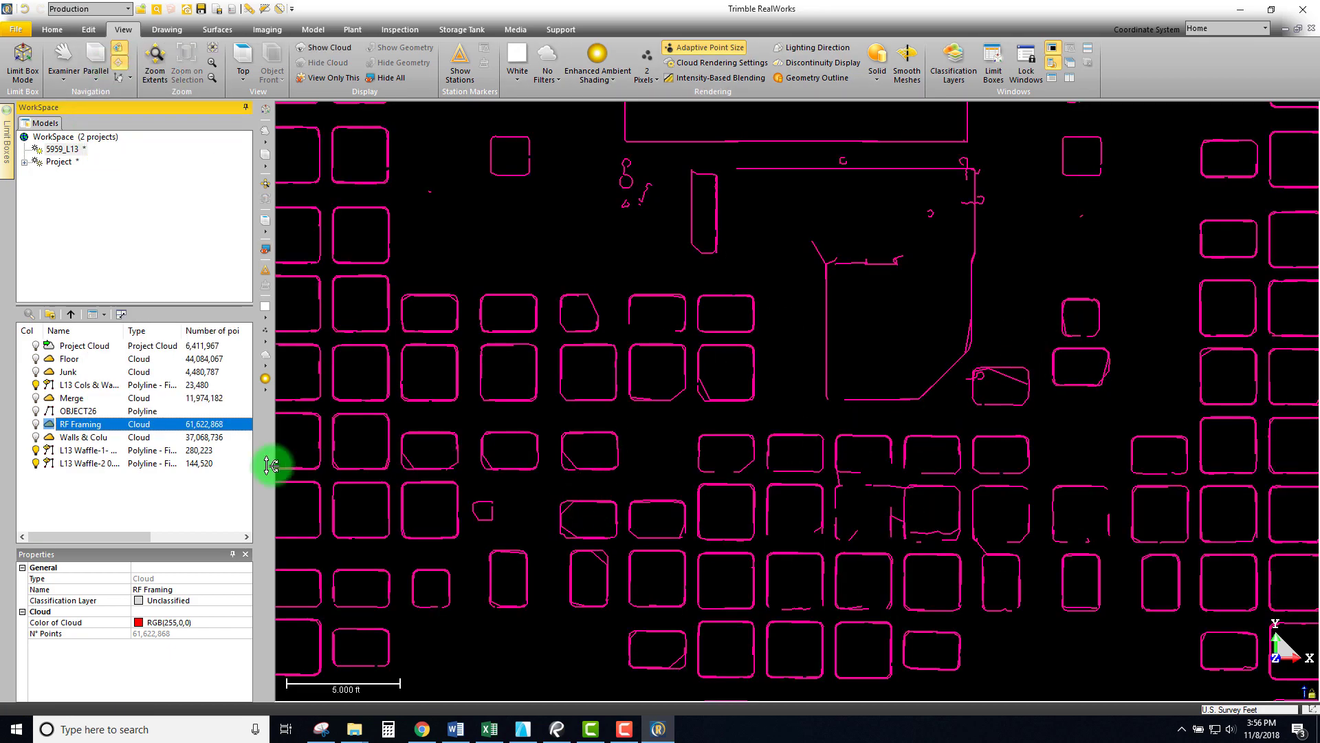
scroll(504, 475, down, 8)
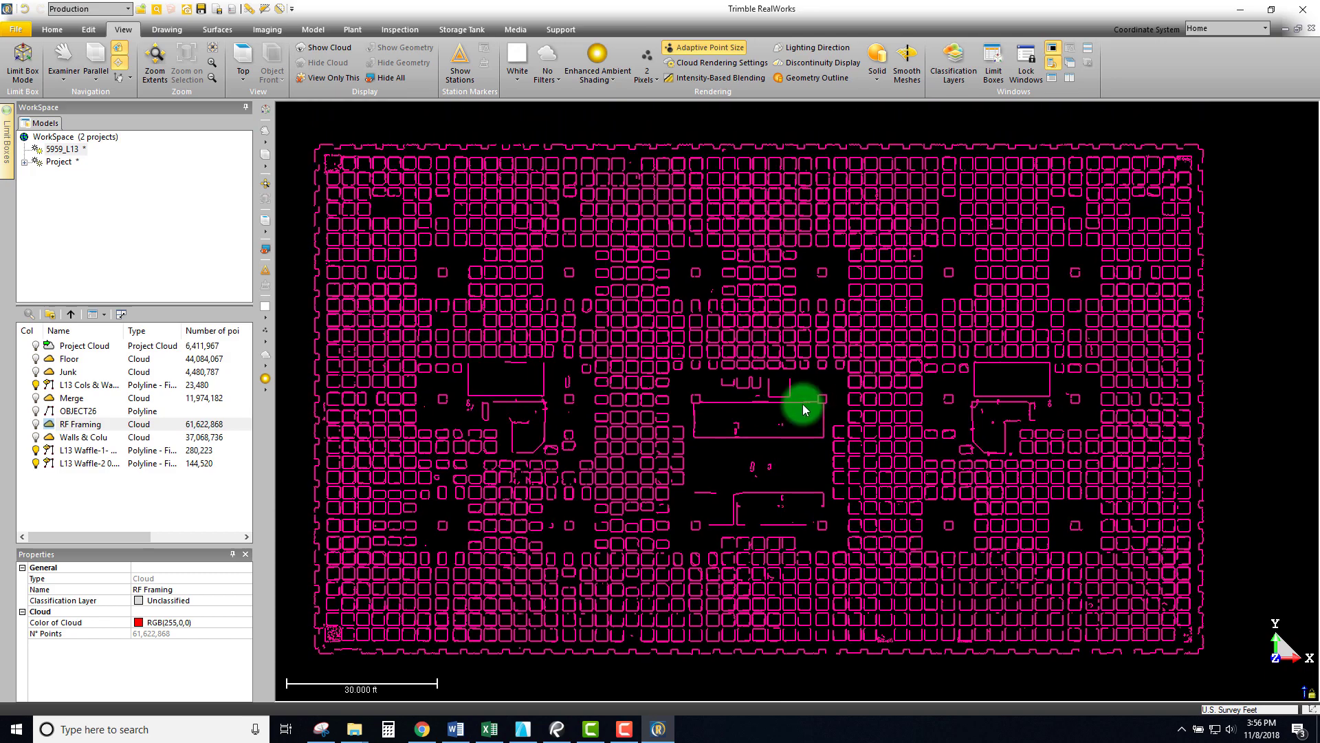
scroll(1162, 430, up, 6)
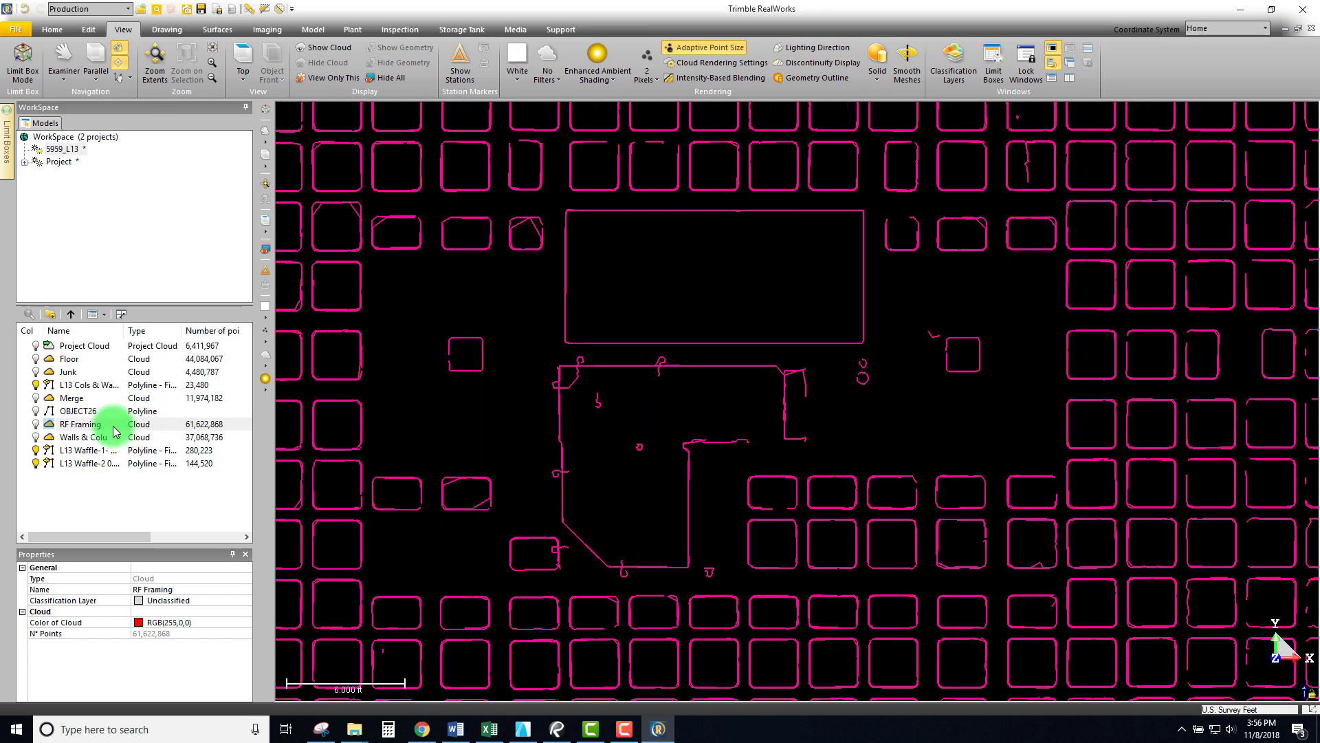
Display the RF Framing cloud again behind the polylines and show the complete L13 floor plan.
right_click(81, 431)
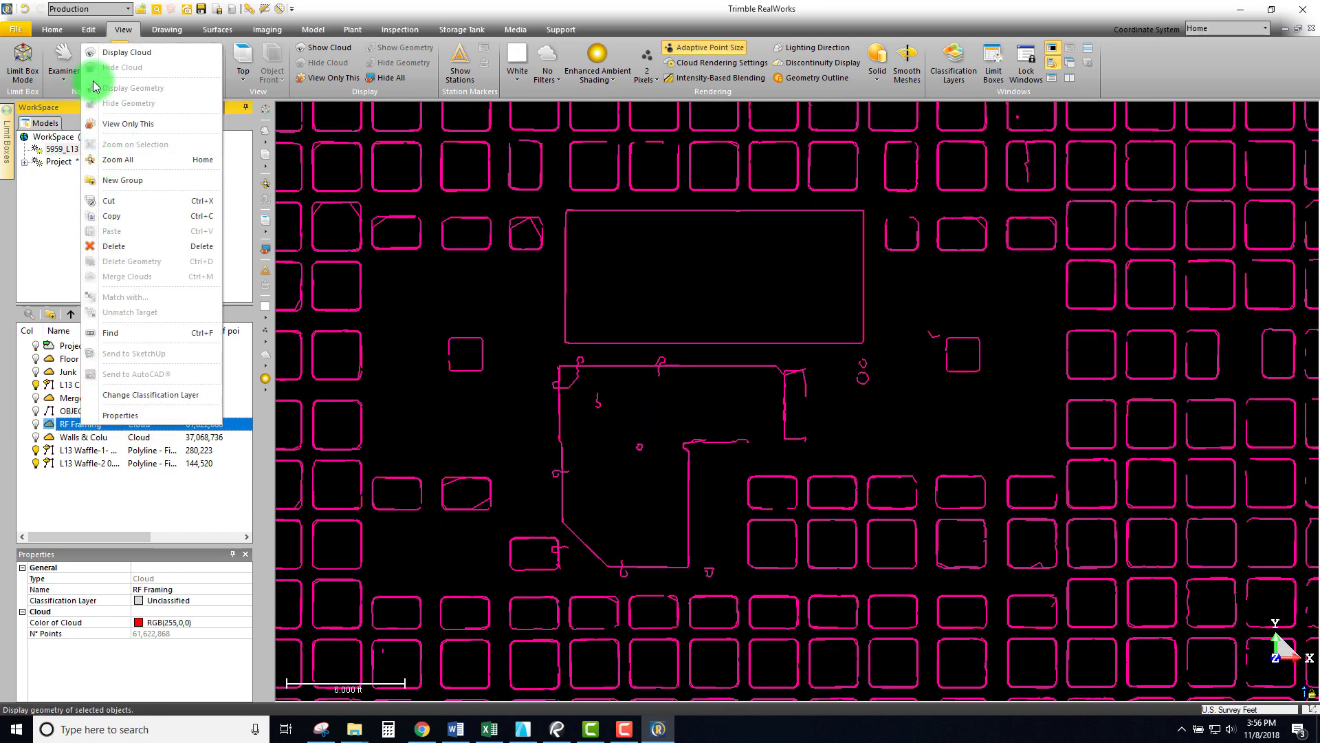
click(119, 53)
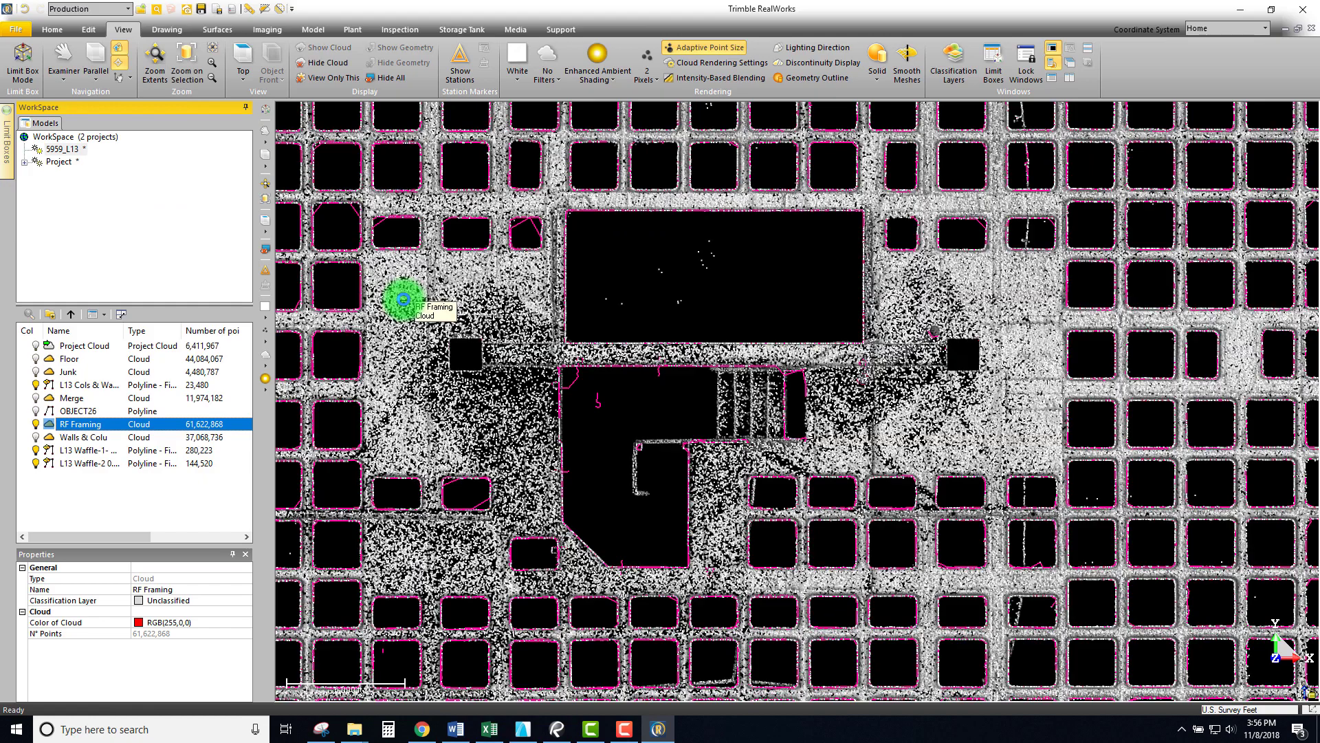
scroll(403, 299, down, 6)
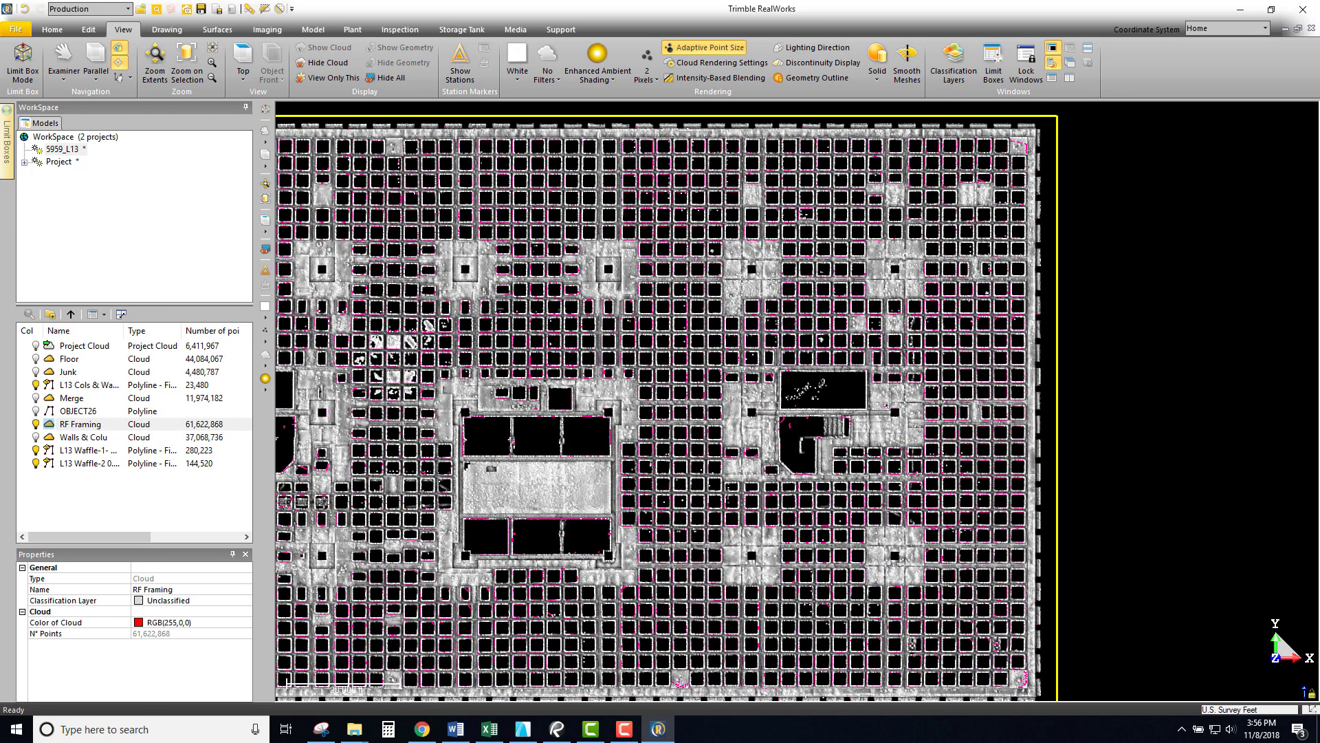
scroll(712, 405, down, 4)
scroll(853, 410, up, 2)
middle_drag(816, 402, 796, 392)
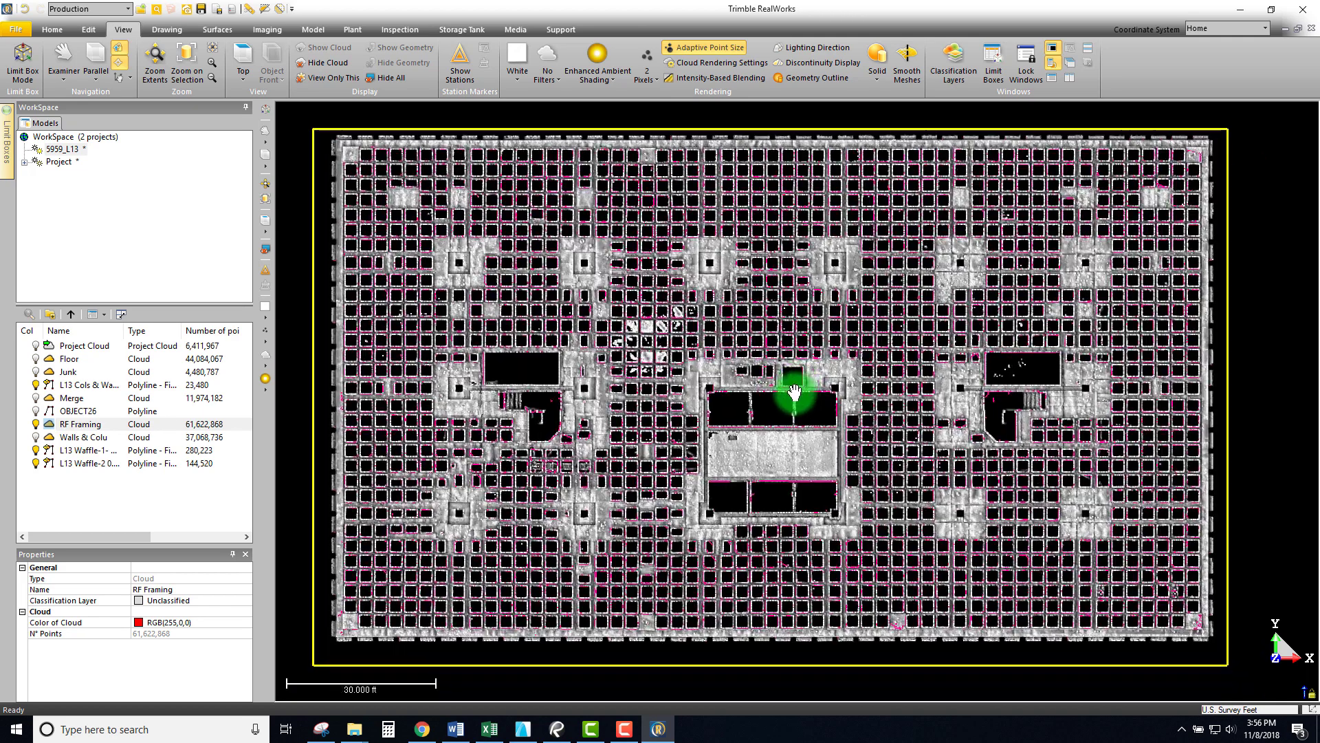
click(200, 426)
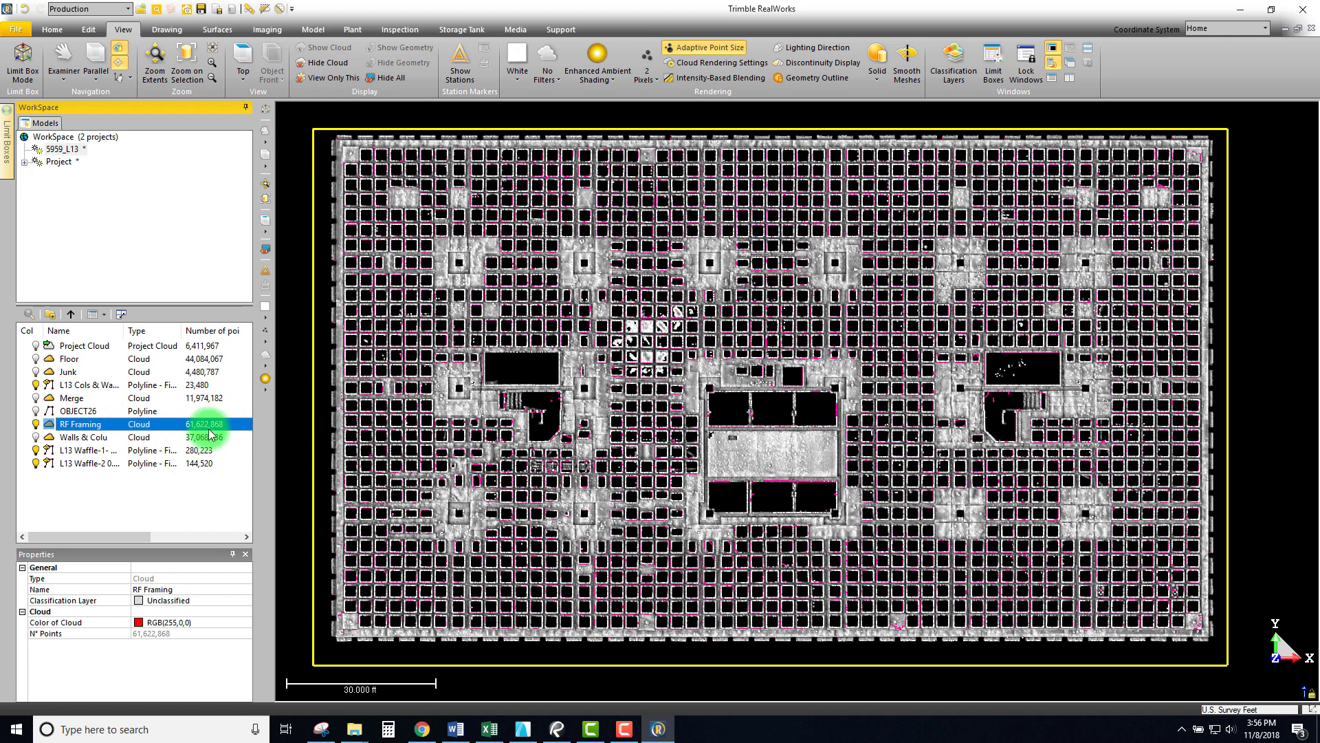
mouse_move(772, 294)
middle_down()
mouse_move(771, 311)
mouse_move(780, 299)
middle_up()
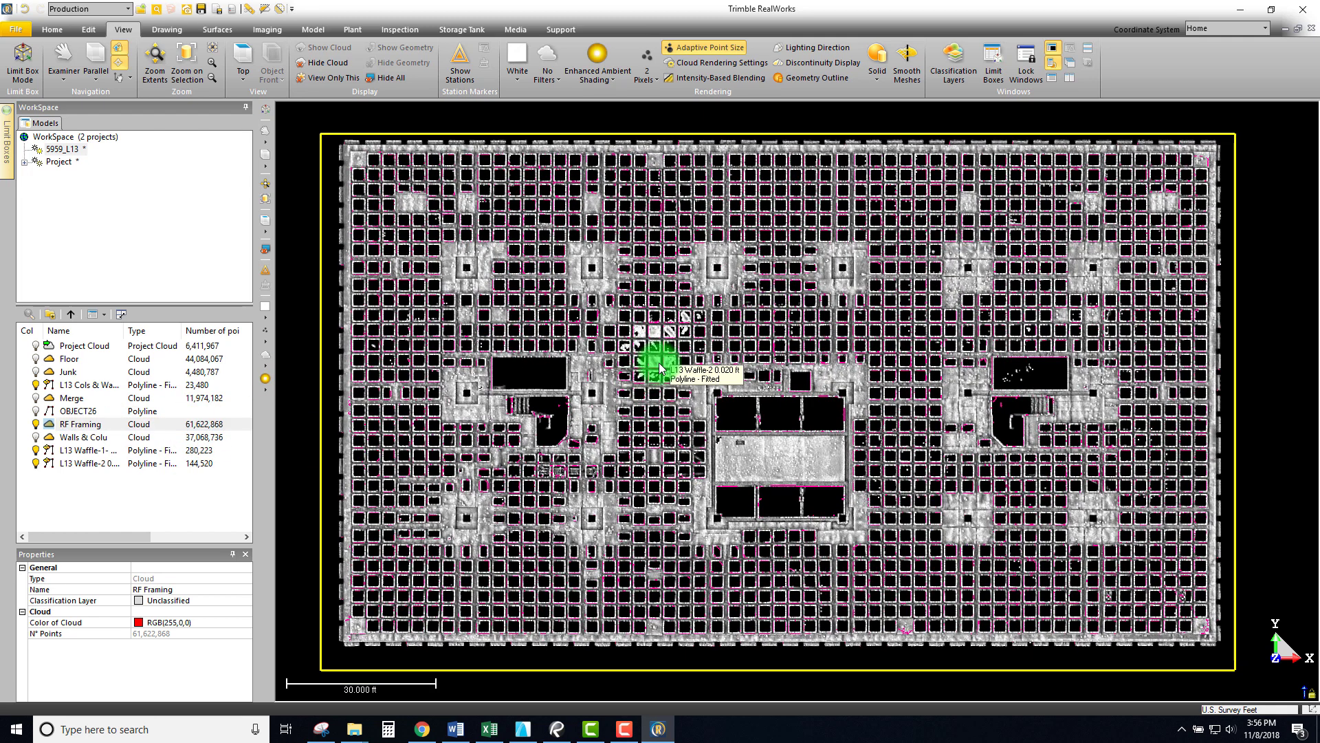
drag(801, 331, 798, 326)
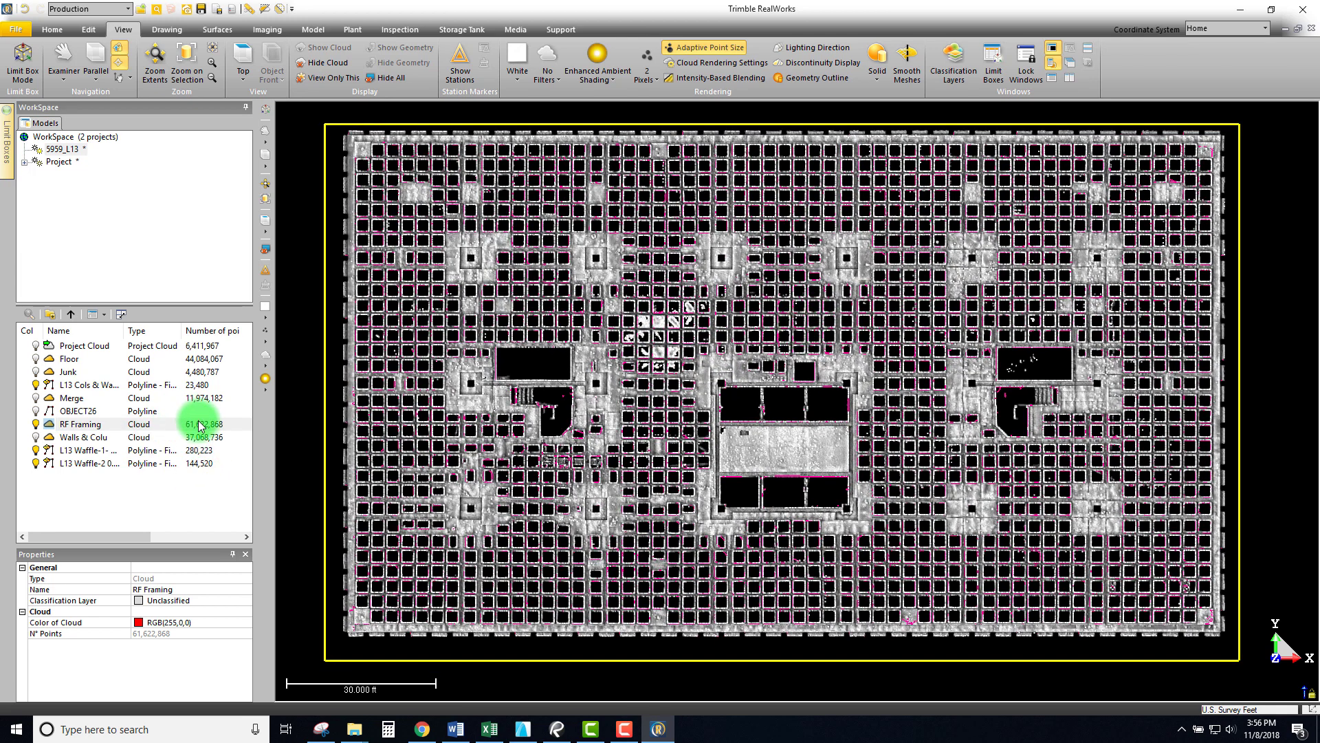
drag(788, 318, 807, 372)
drag(820, 318, 783, 313)
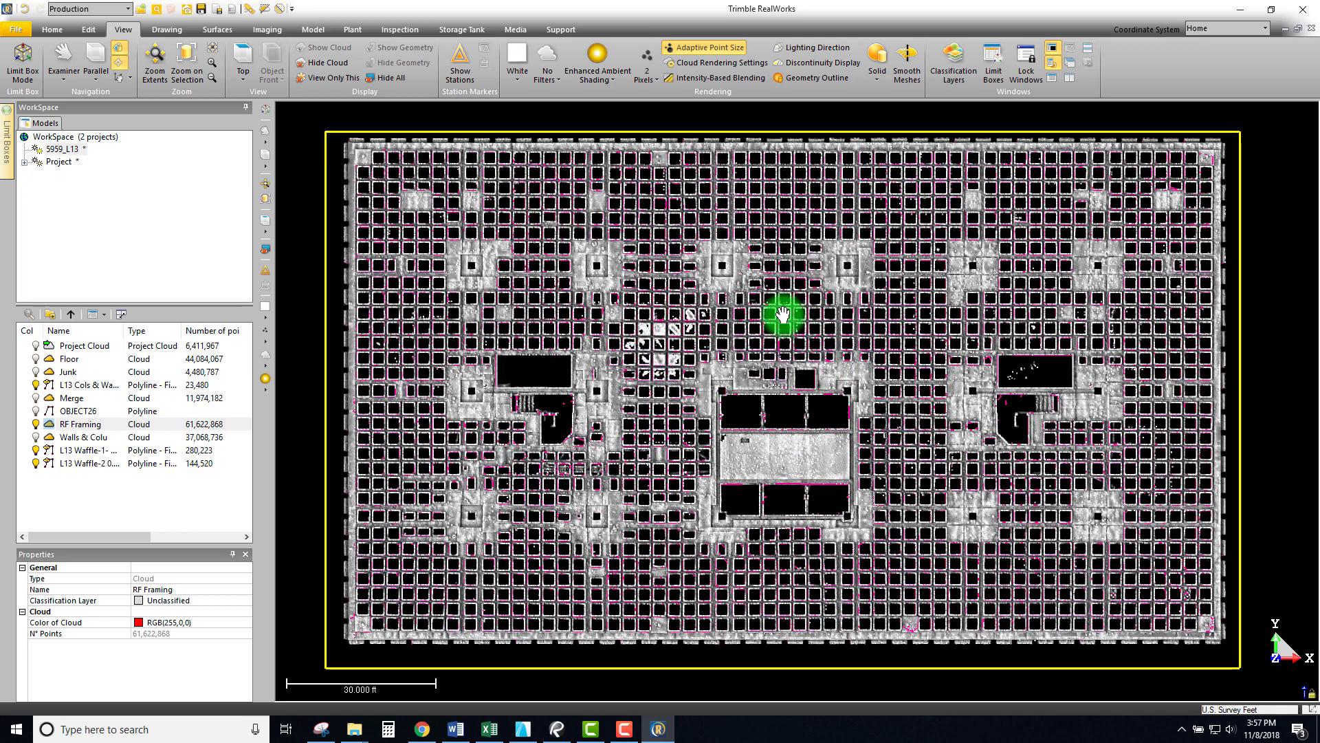